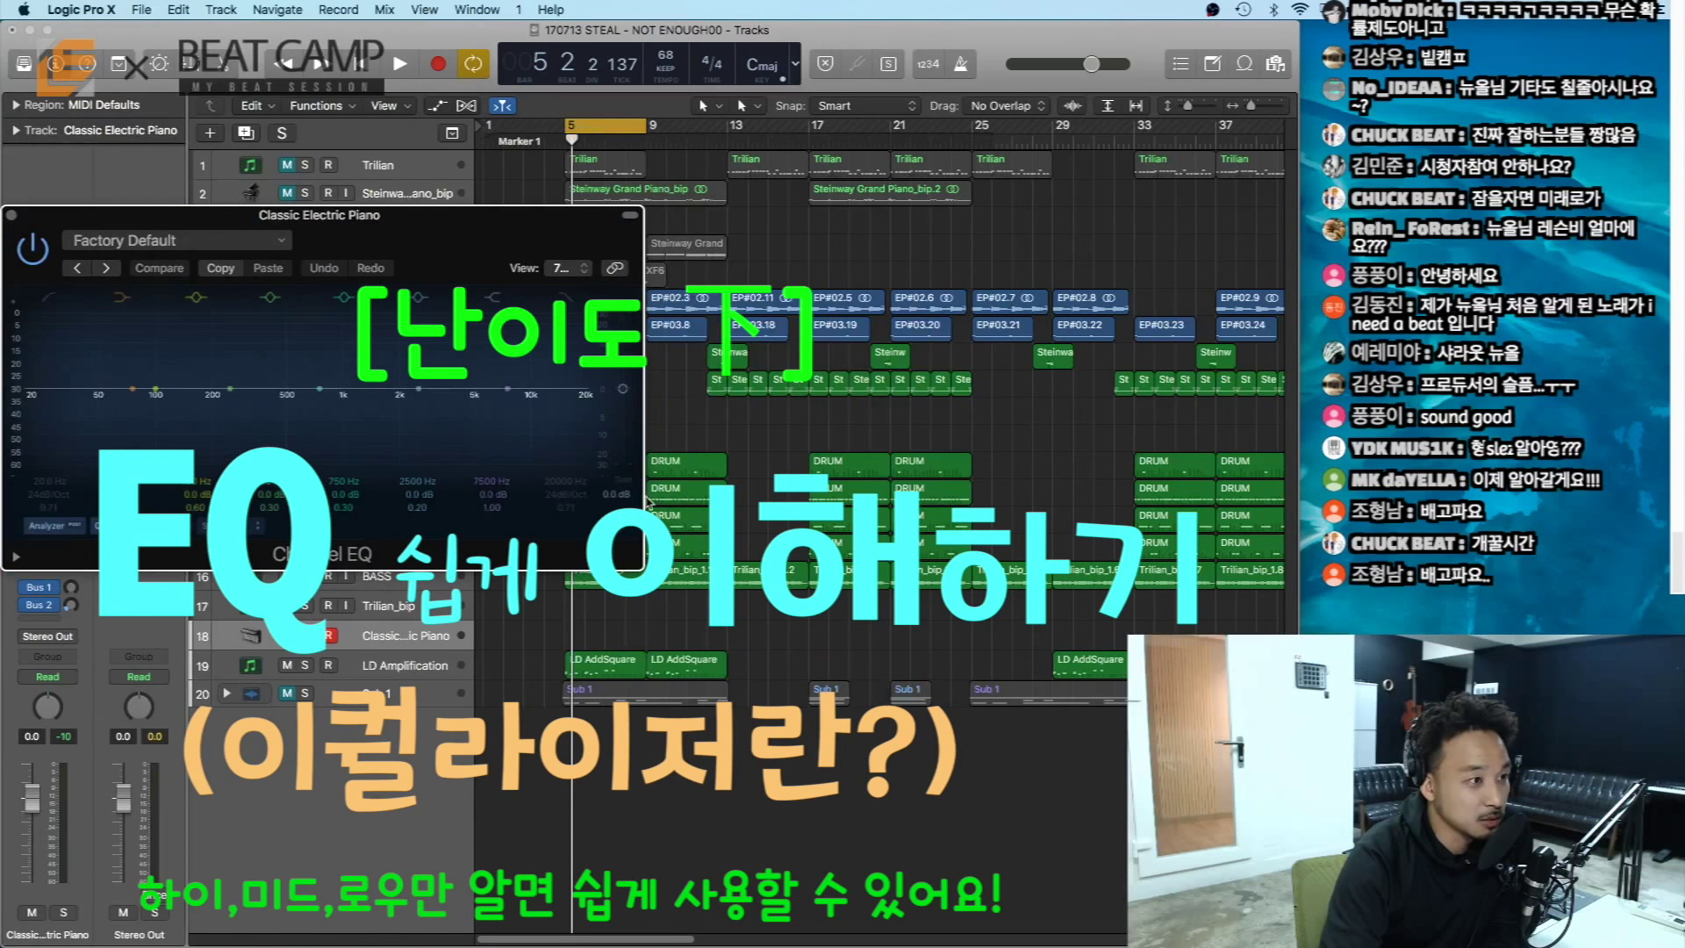
- Enlarge the electric piano's Channel EQ window to 128% view and move it clear of the track headers
drag(633, 565, 1155, 774)
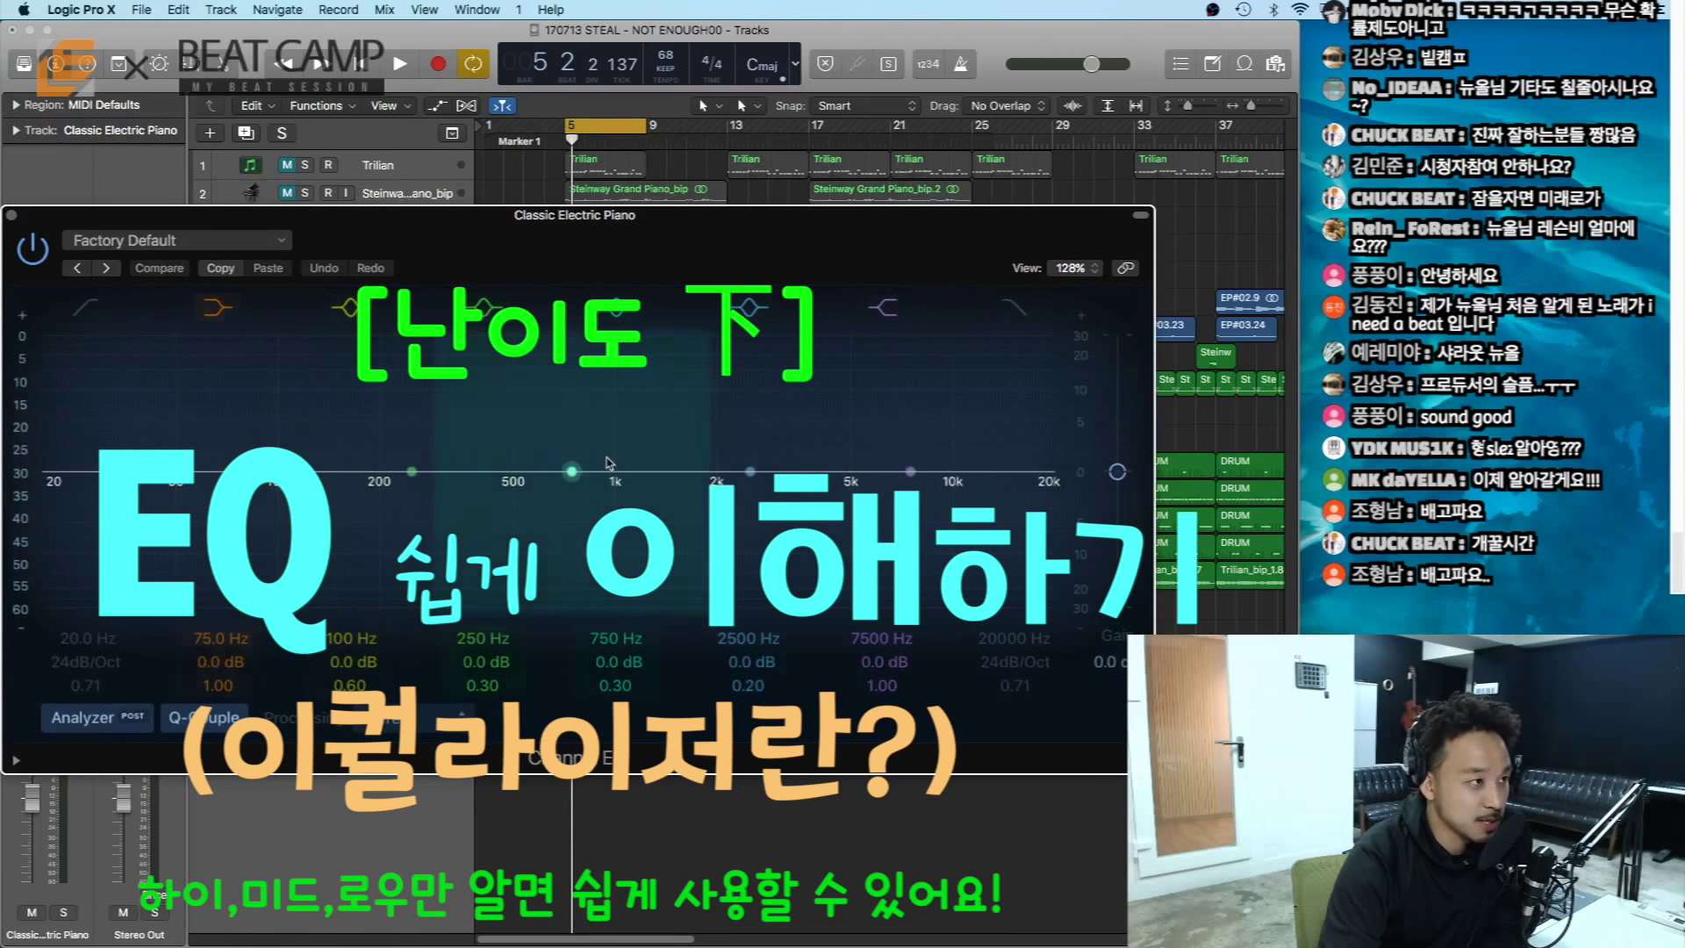
drag(738, 244, 761, 170)
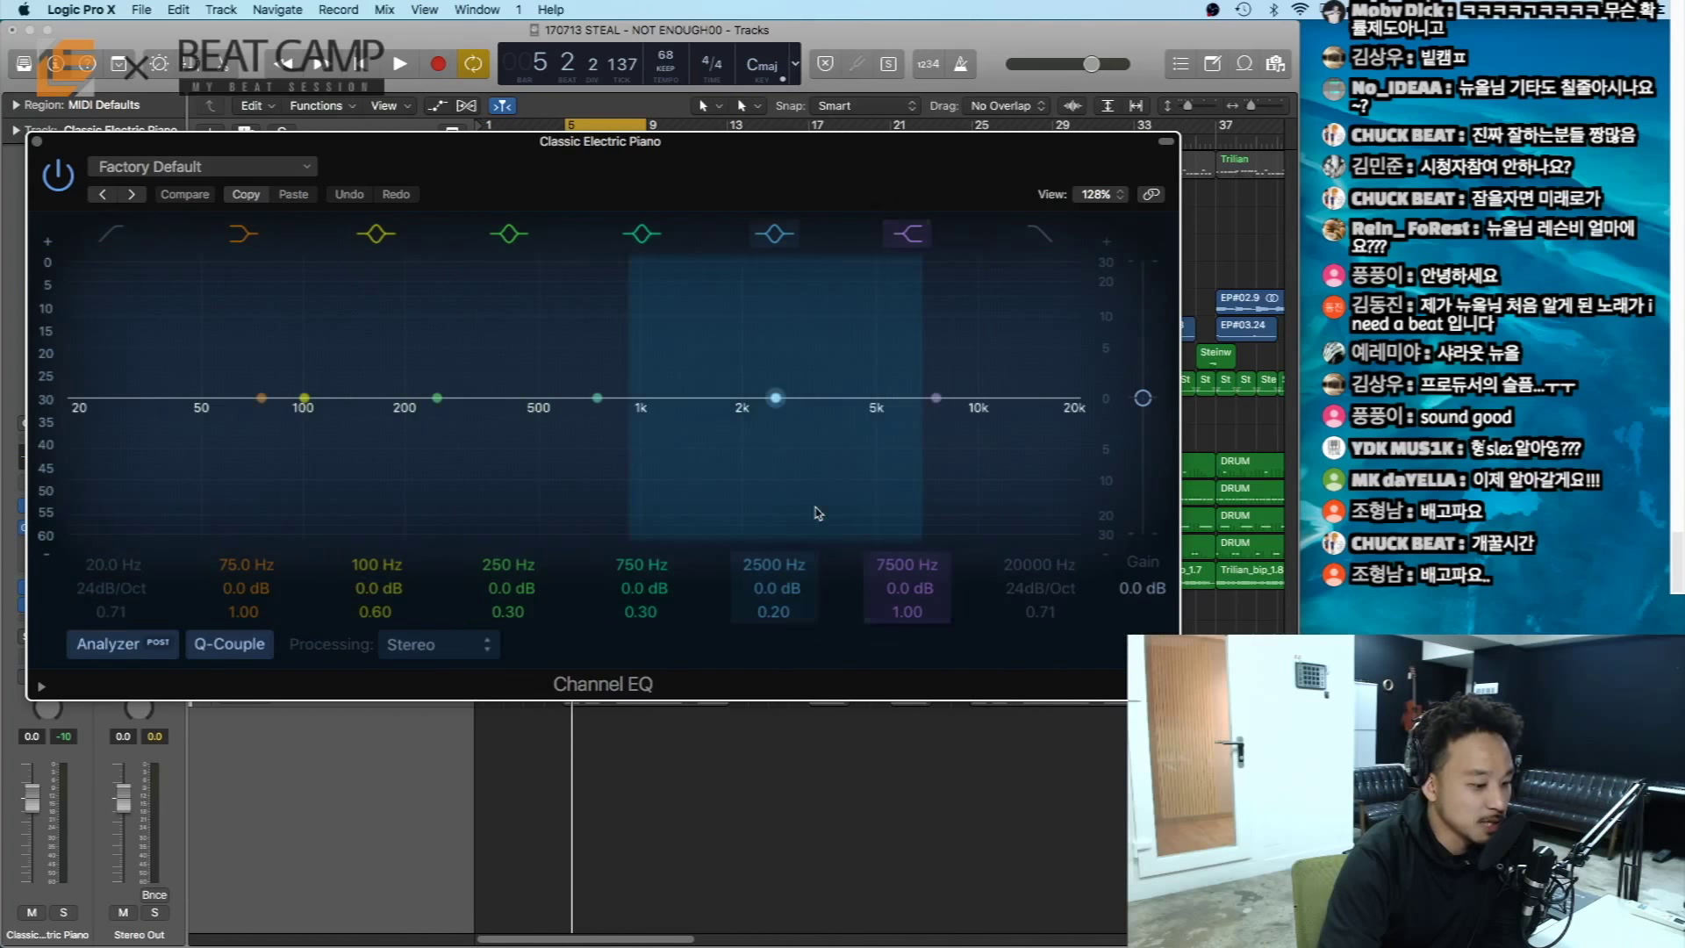
drag(601, 147, 1249, 339)
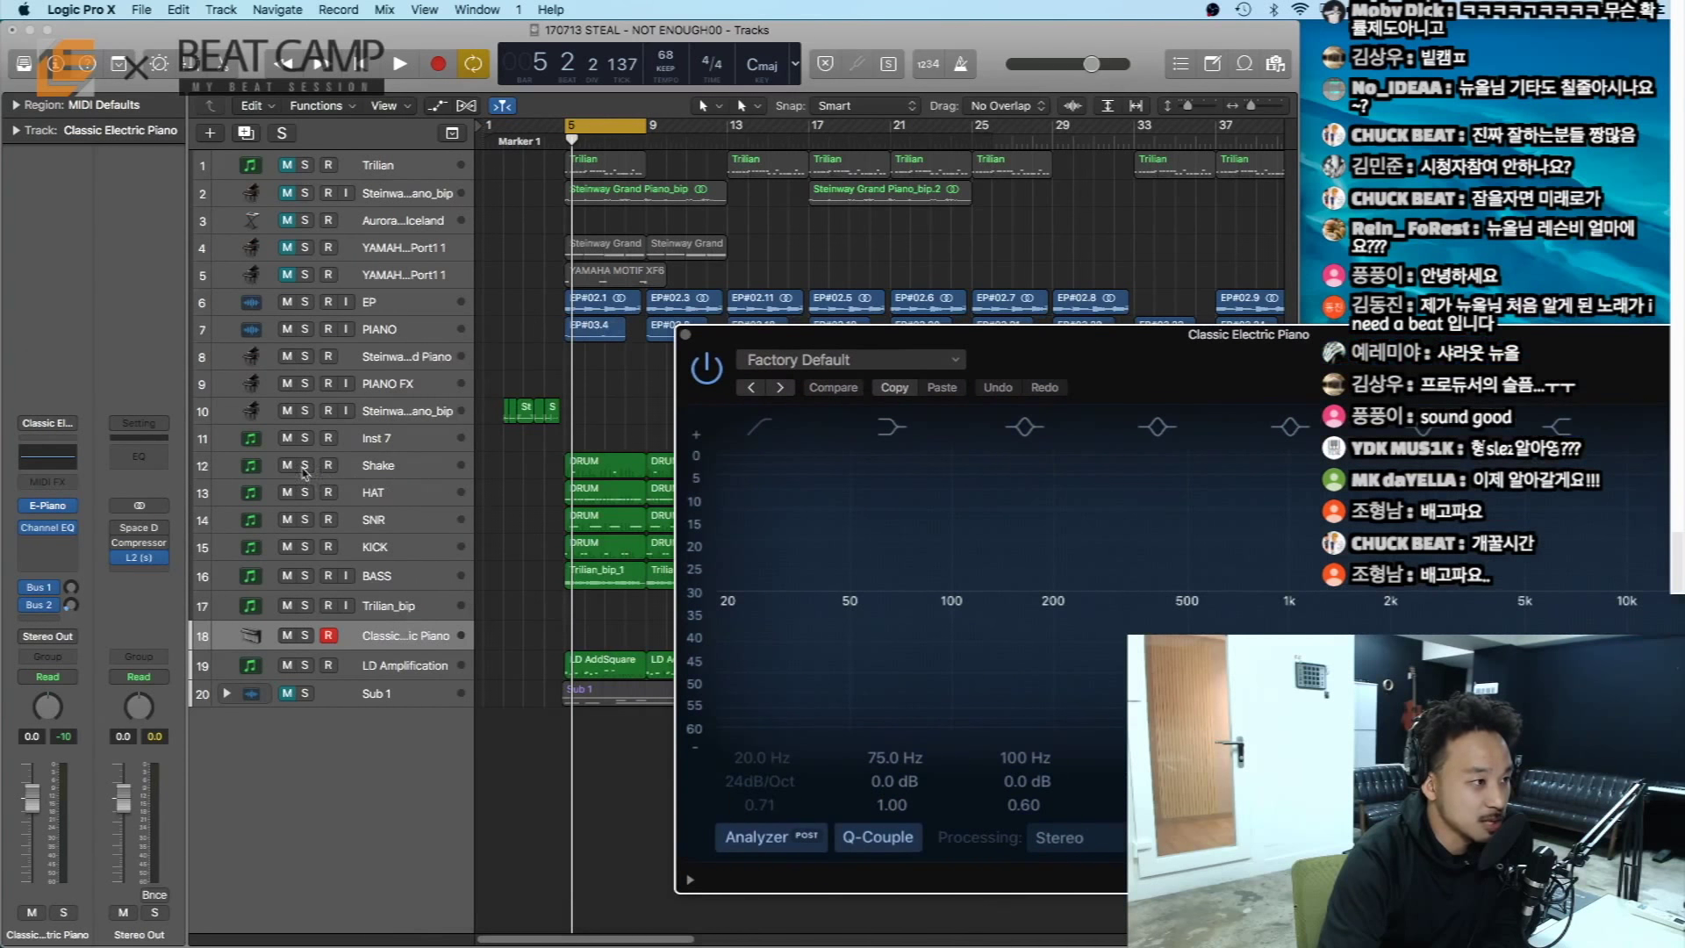
- Solo the Shake, HAT, SNR, KICK and BASS tracks and close the electric piano's Channel EQ window
drag(304, 470, 305, 576)
drag(1060, 338, 632, 245)
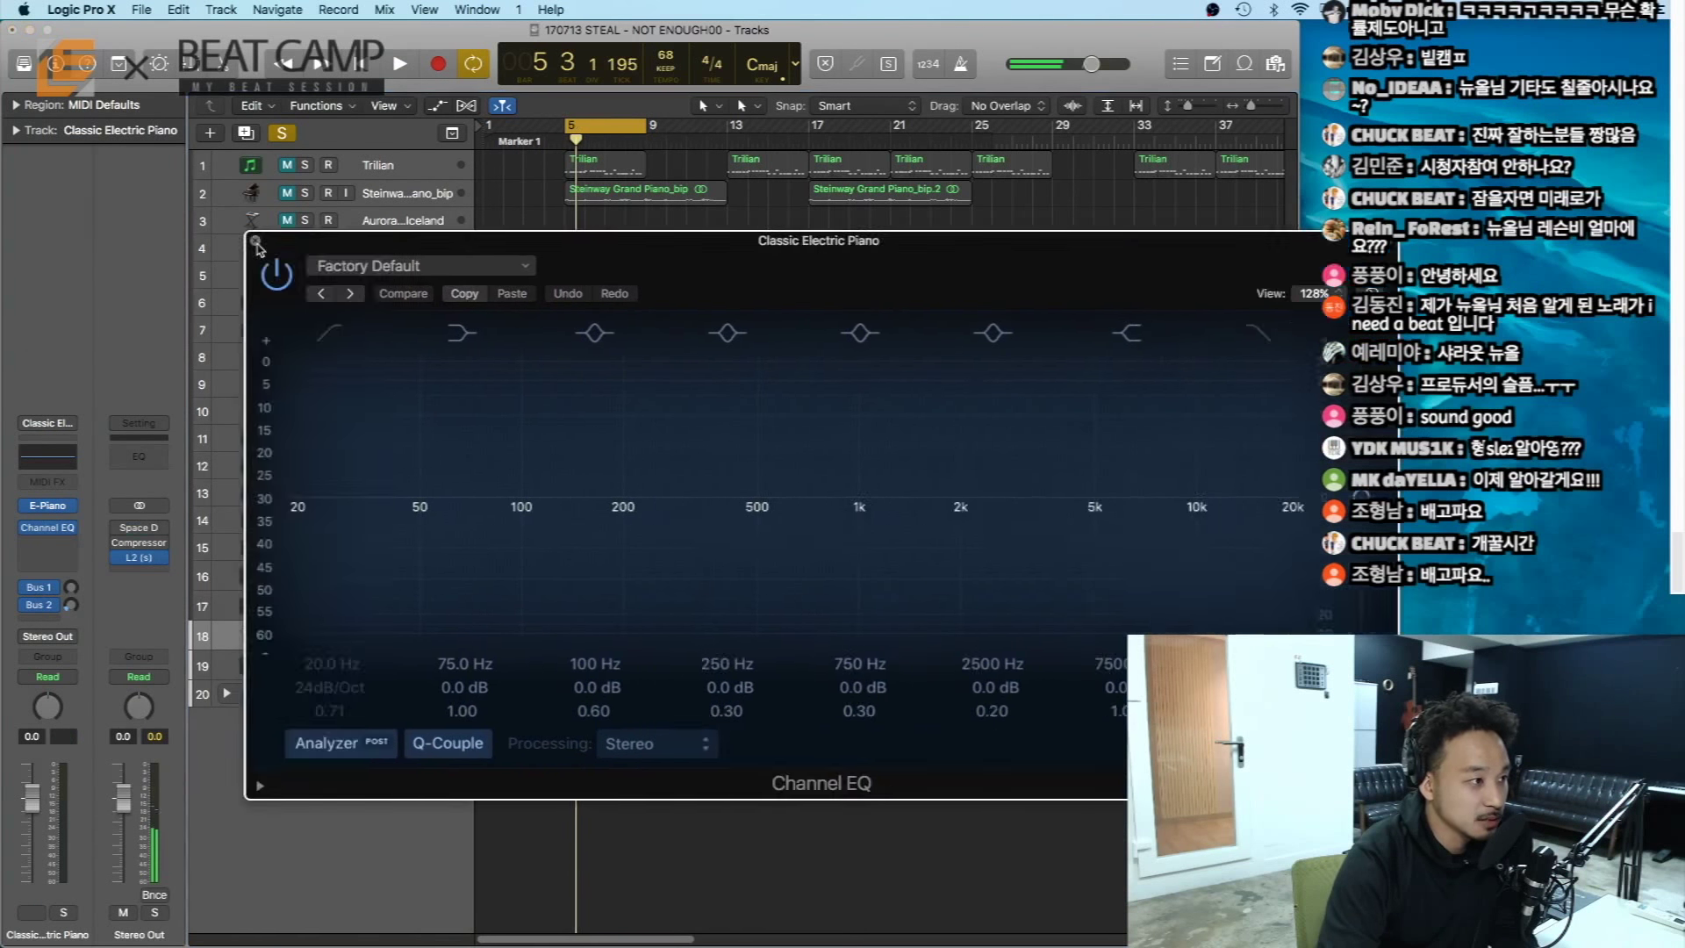
click(257, 241)
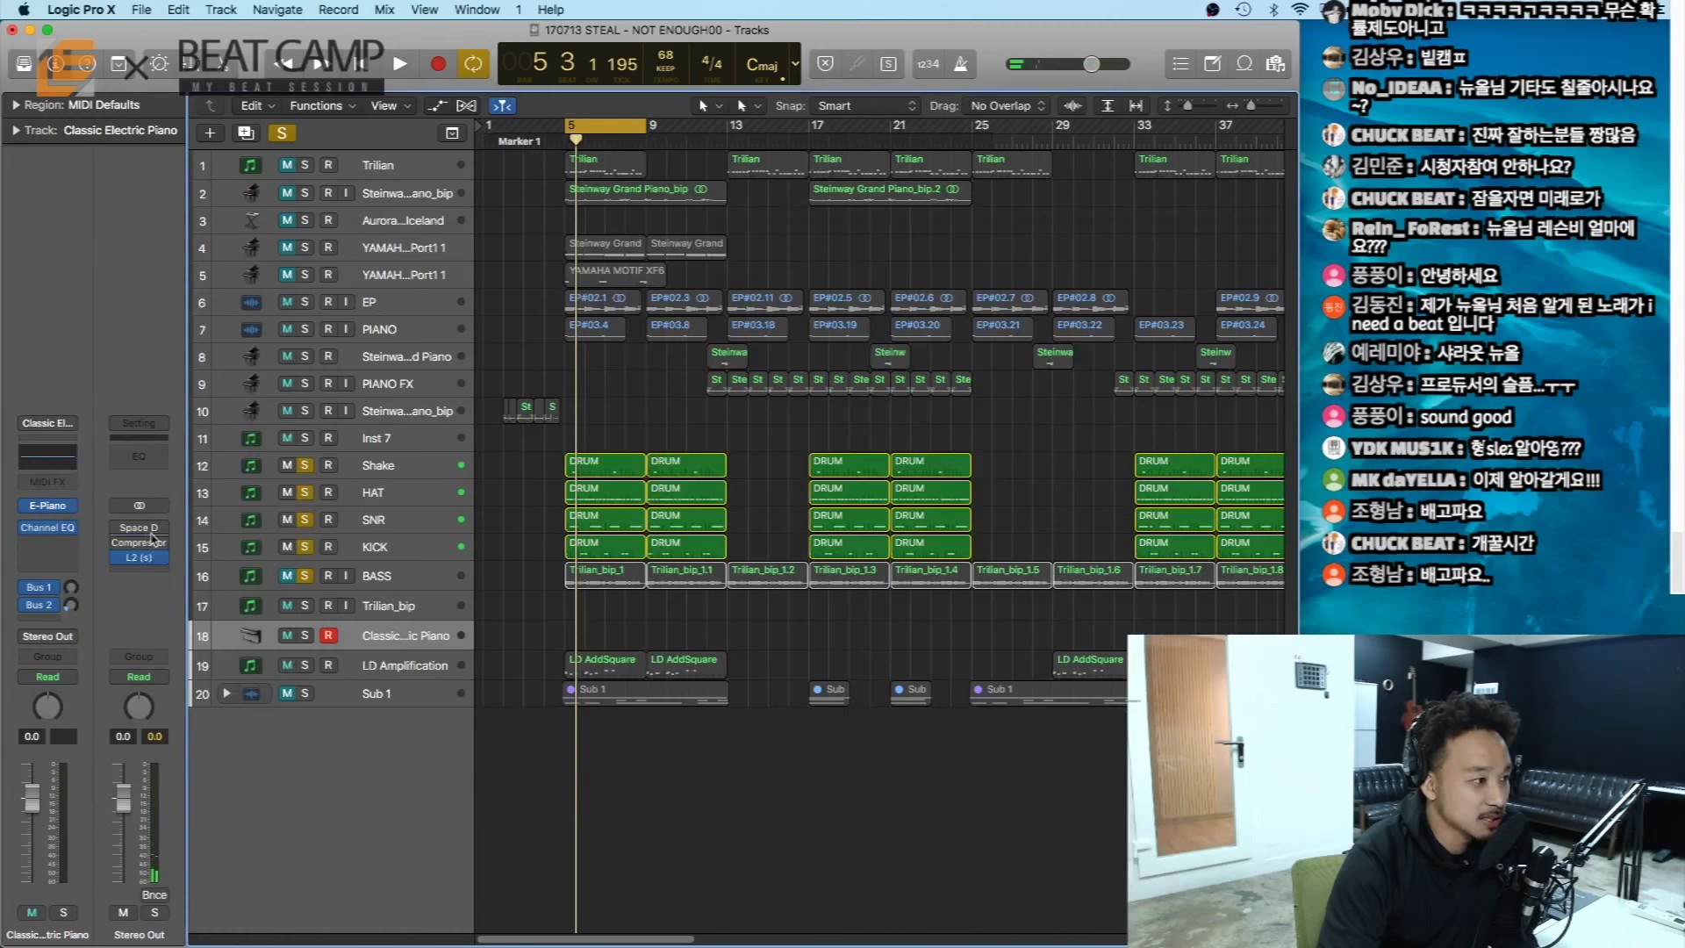
- Add a Channel EQ to the Stereo Out channel, reposition its window and toggle the Analyzer off and on
click(149, 464)
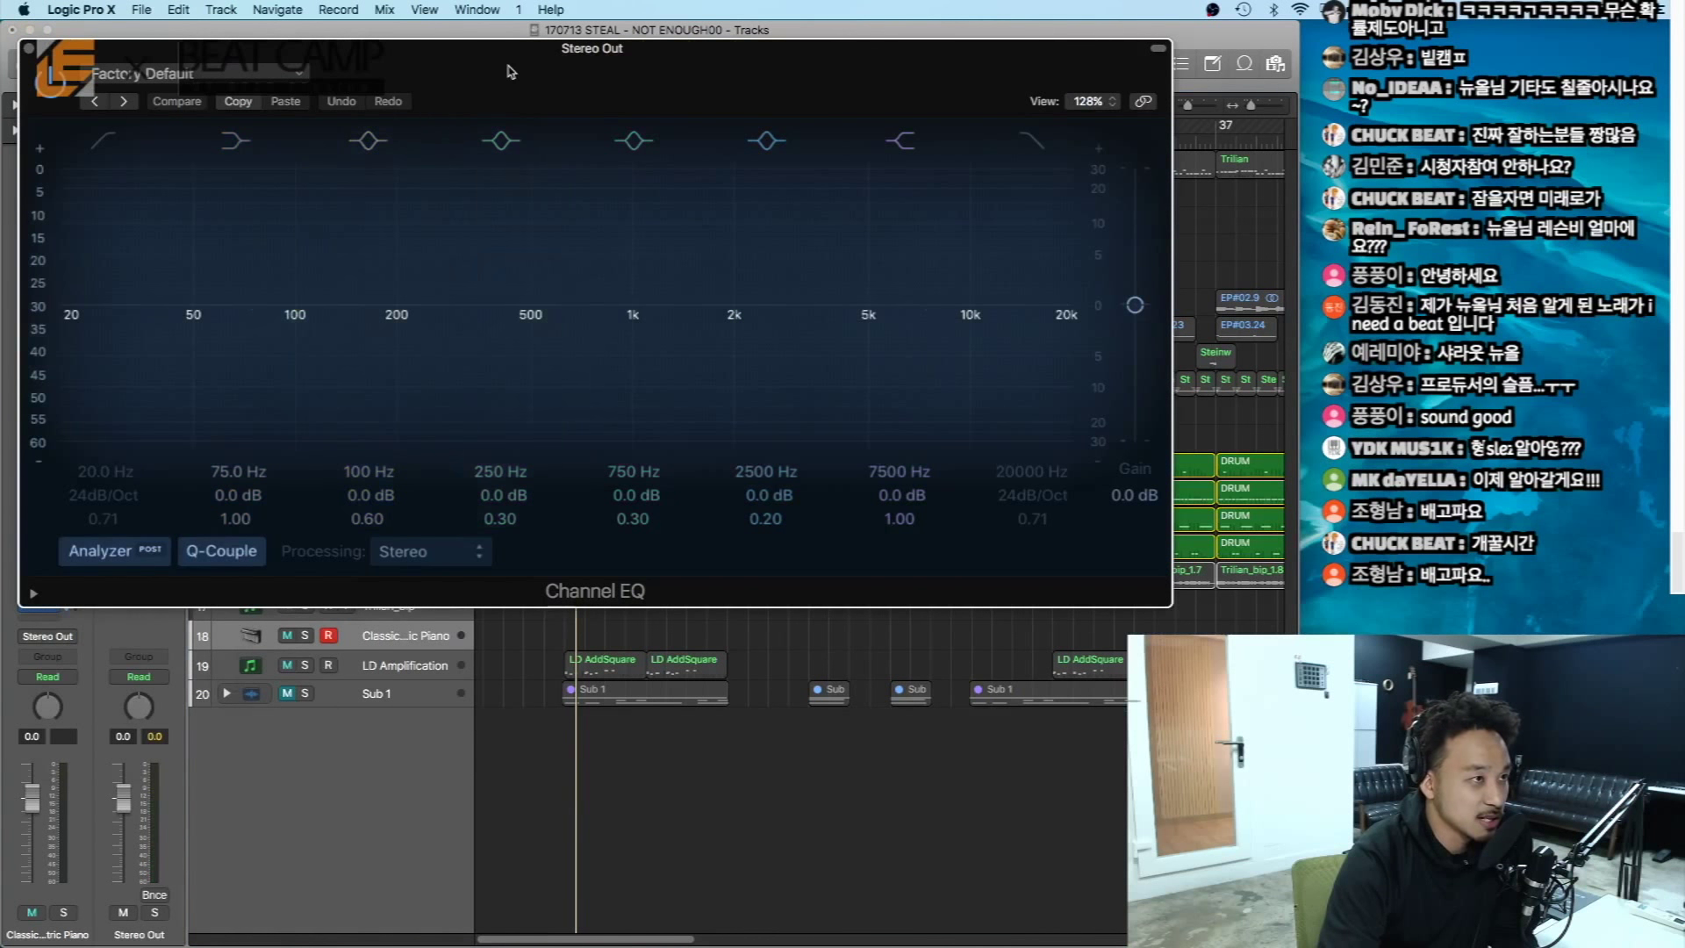
drag(543, 63, 539, 261)
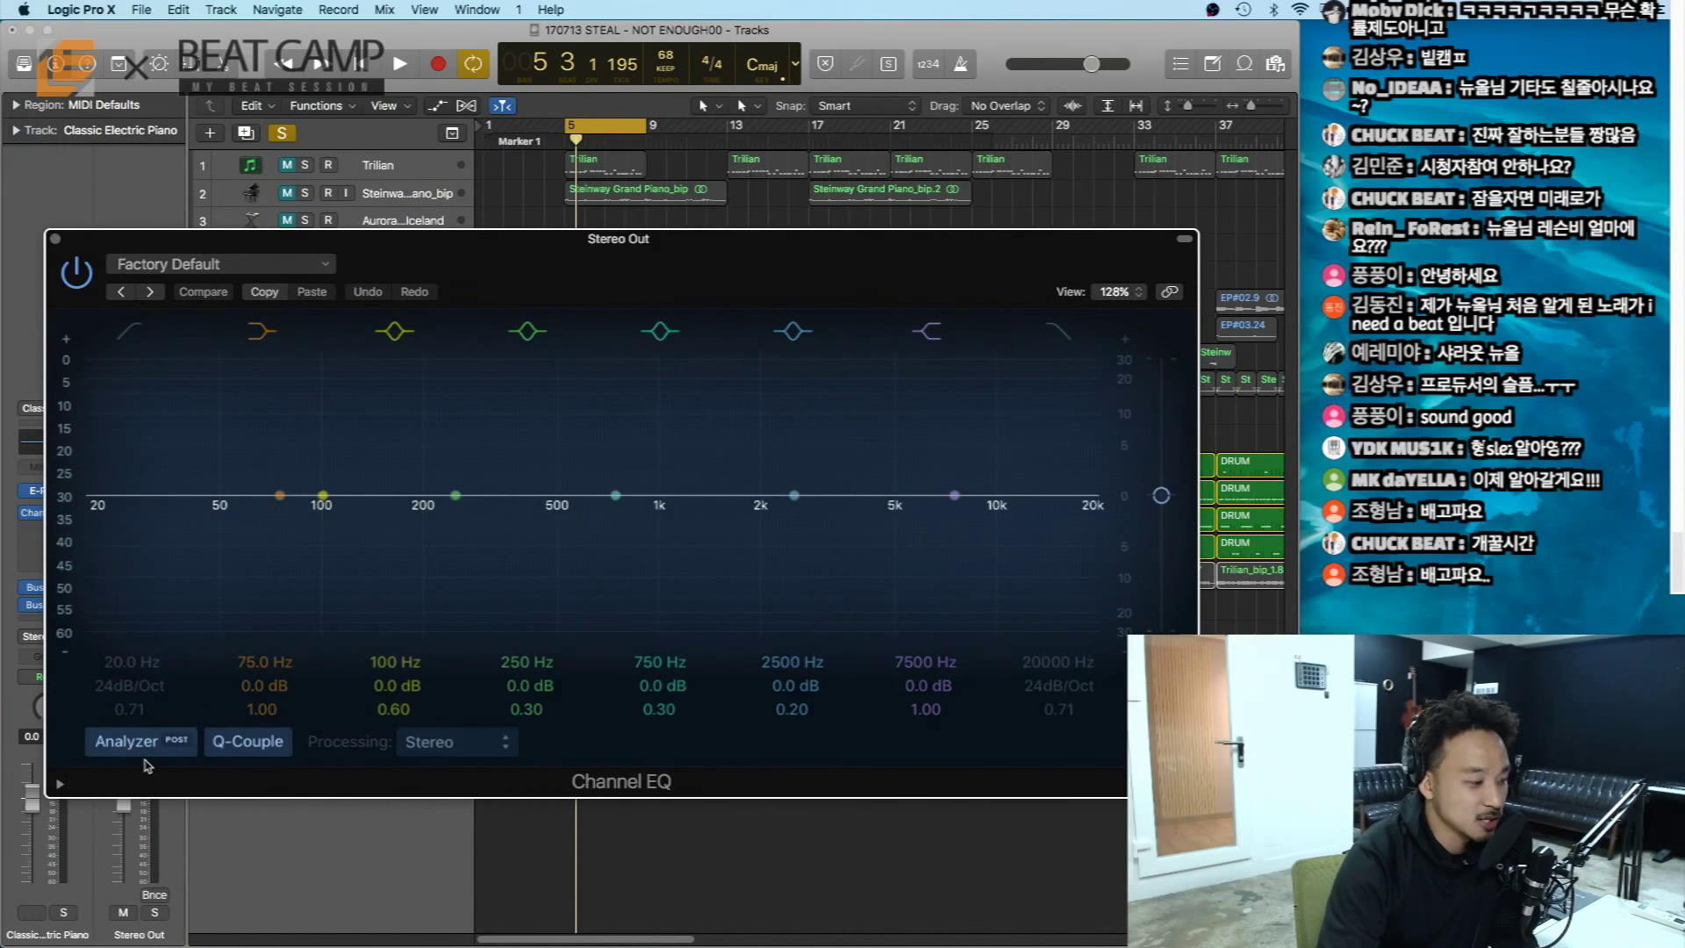
click(129, 753)
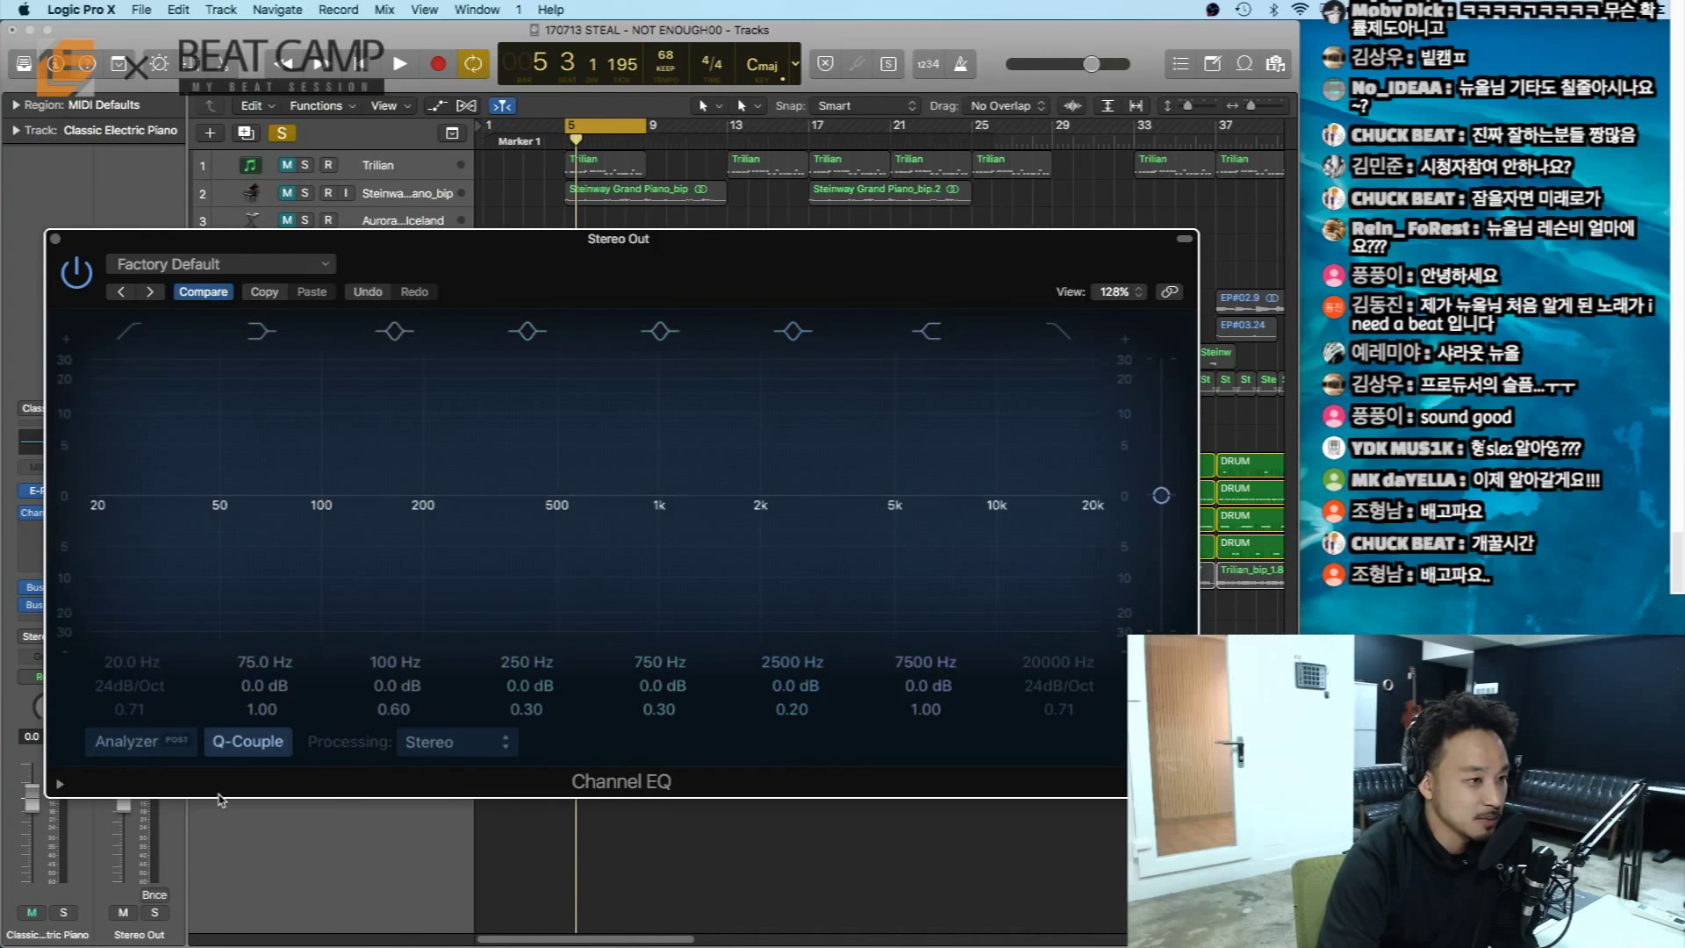
click(138, 742)
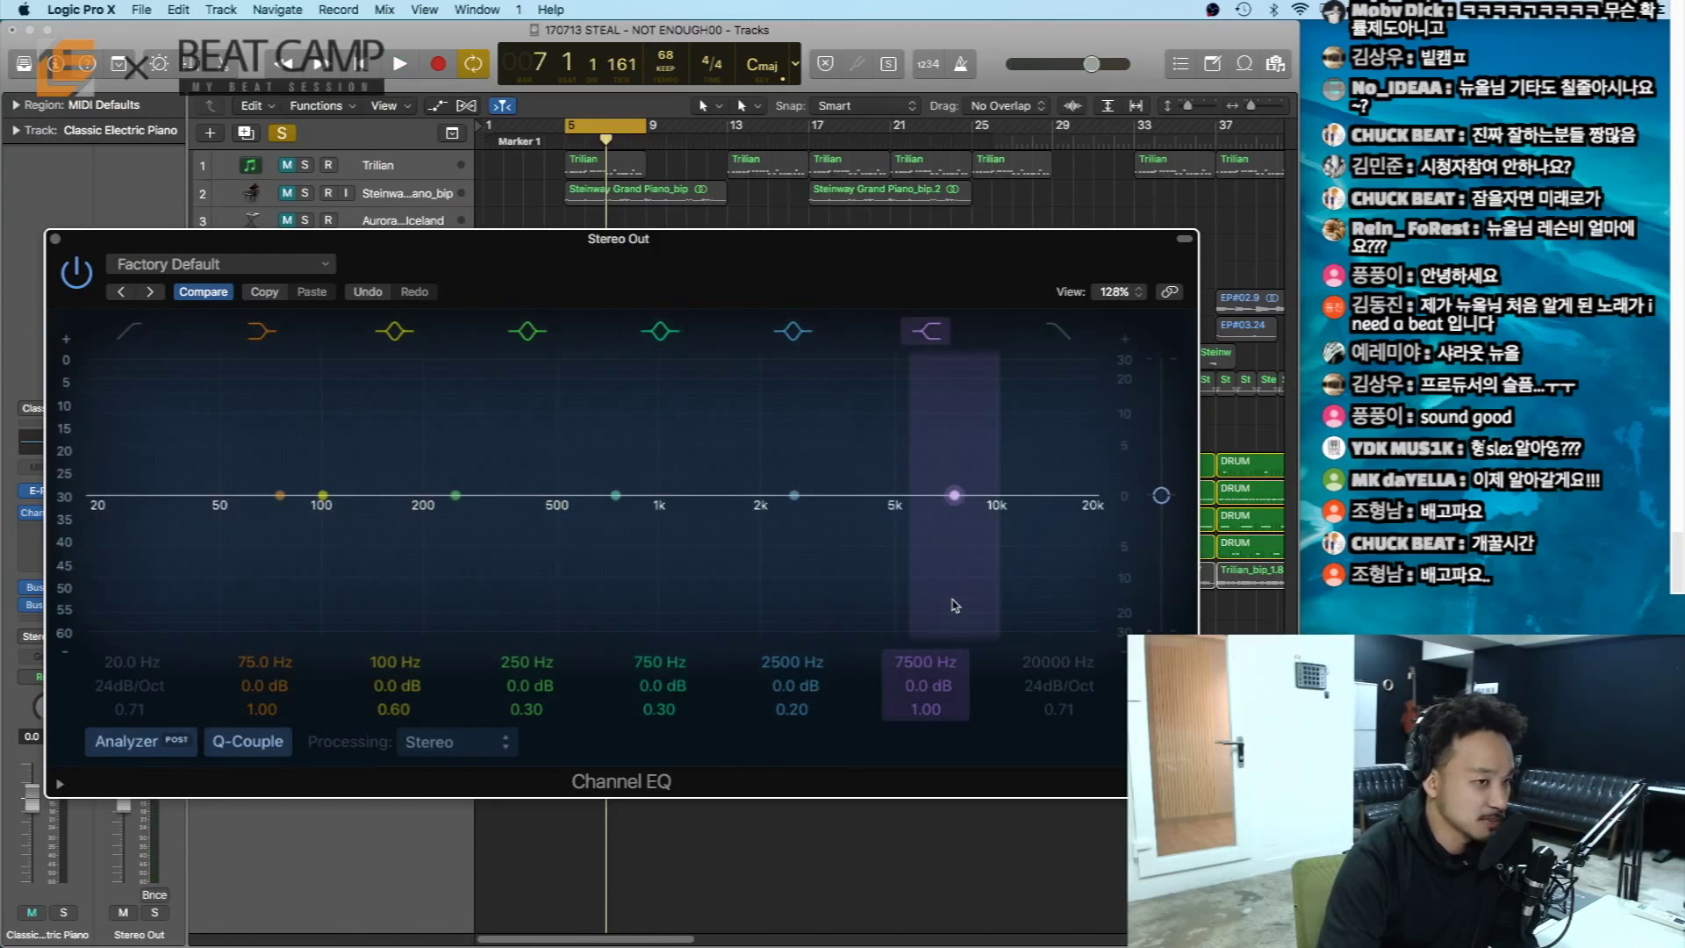
- Audition the Stereo Out high-cut filter at about 92 Hz and 275 Hz during playback, and switch the band off
click(1082, 460)
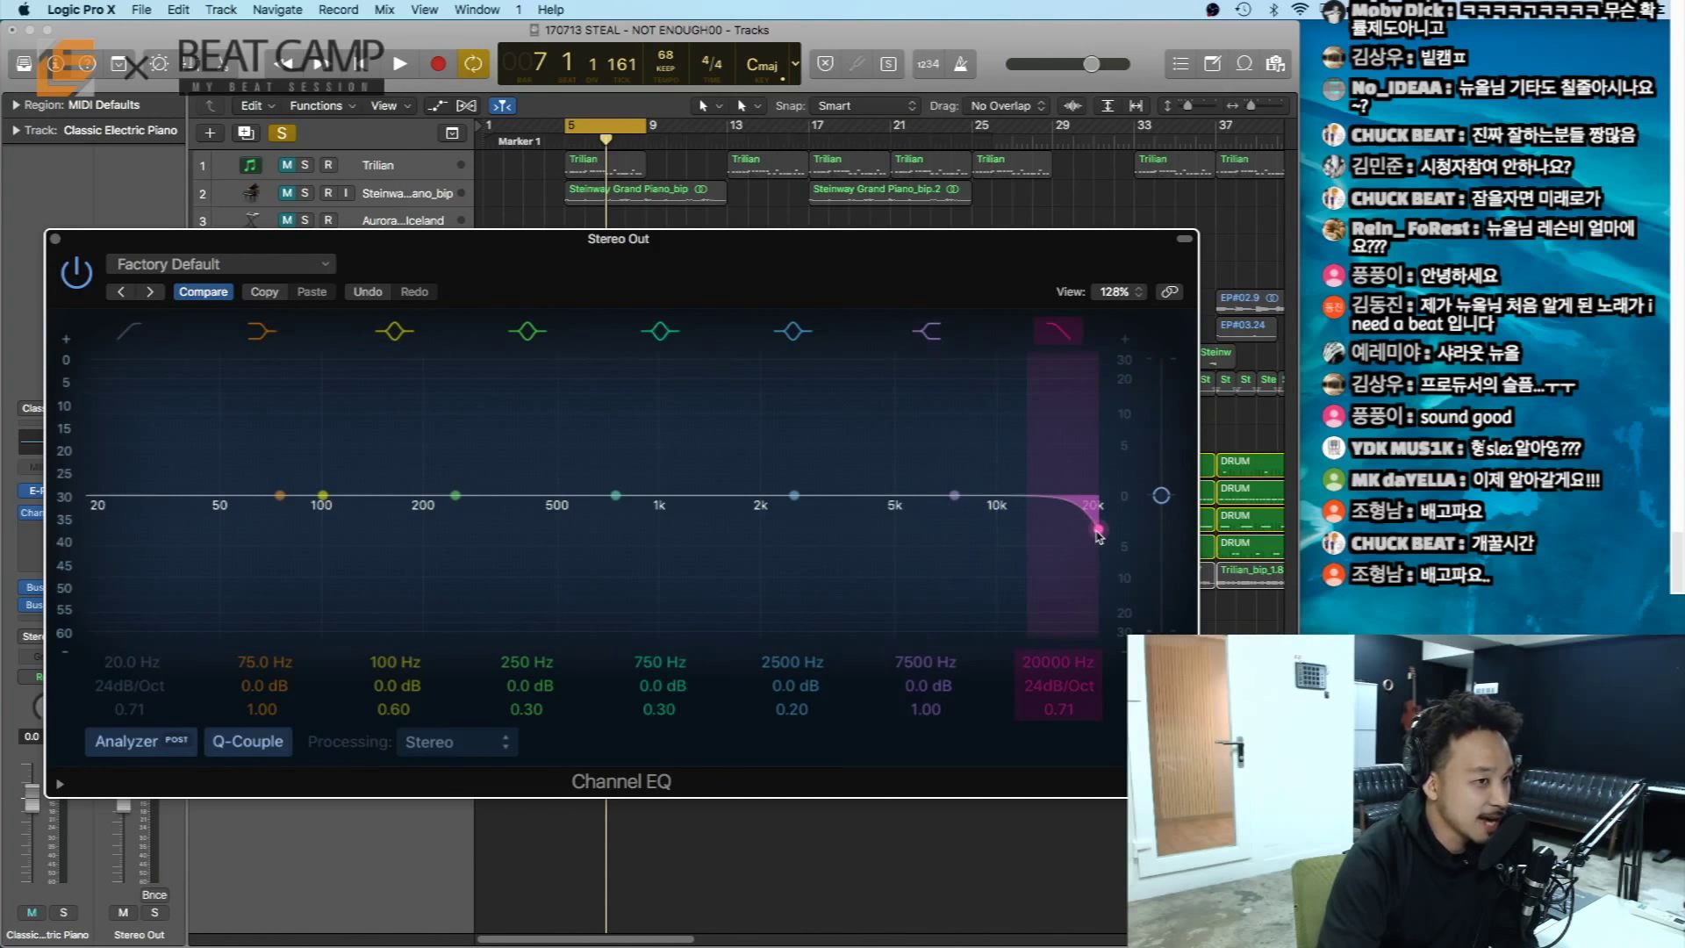
drag(1099, 533, 247, 534)
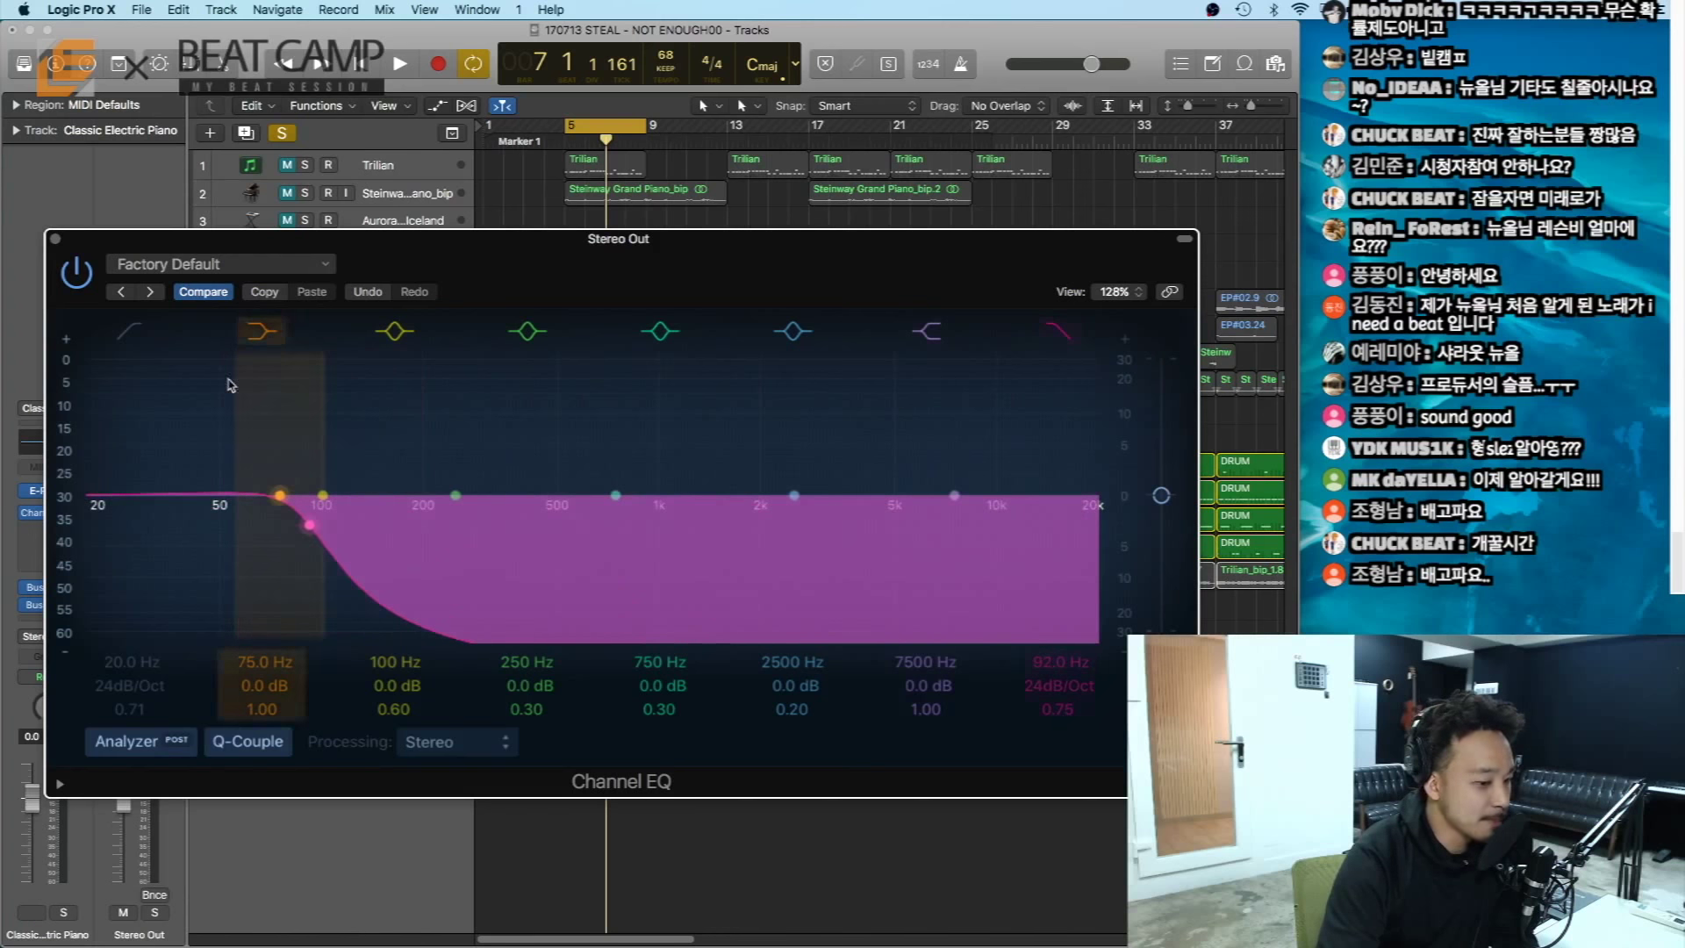
key(space)
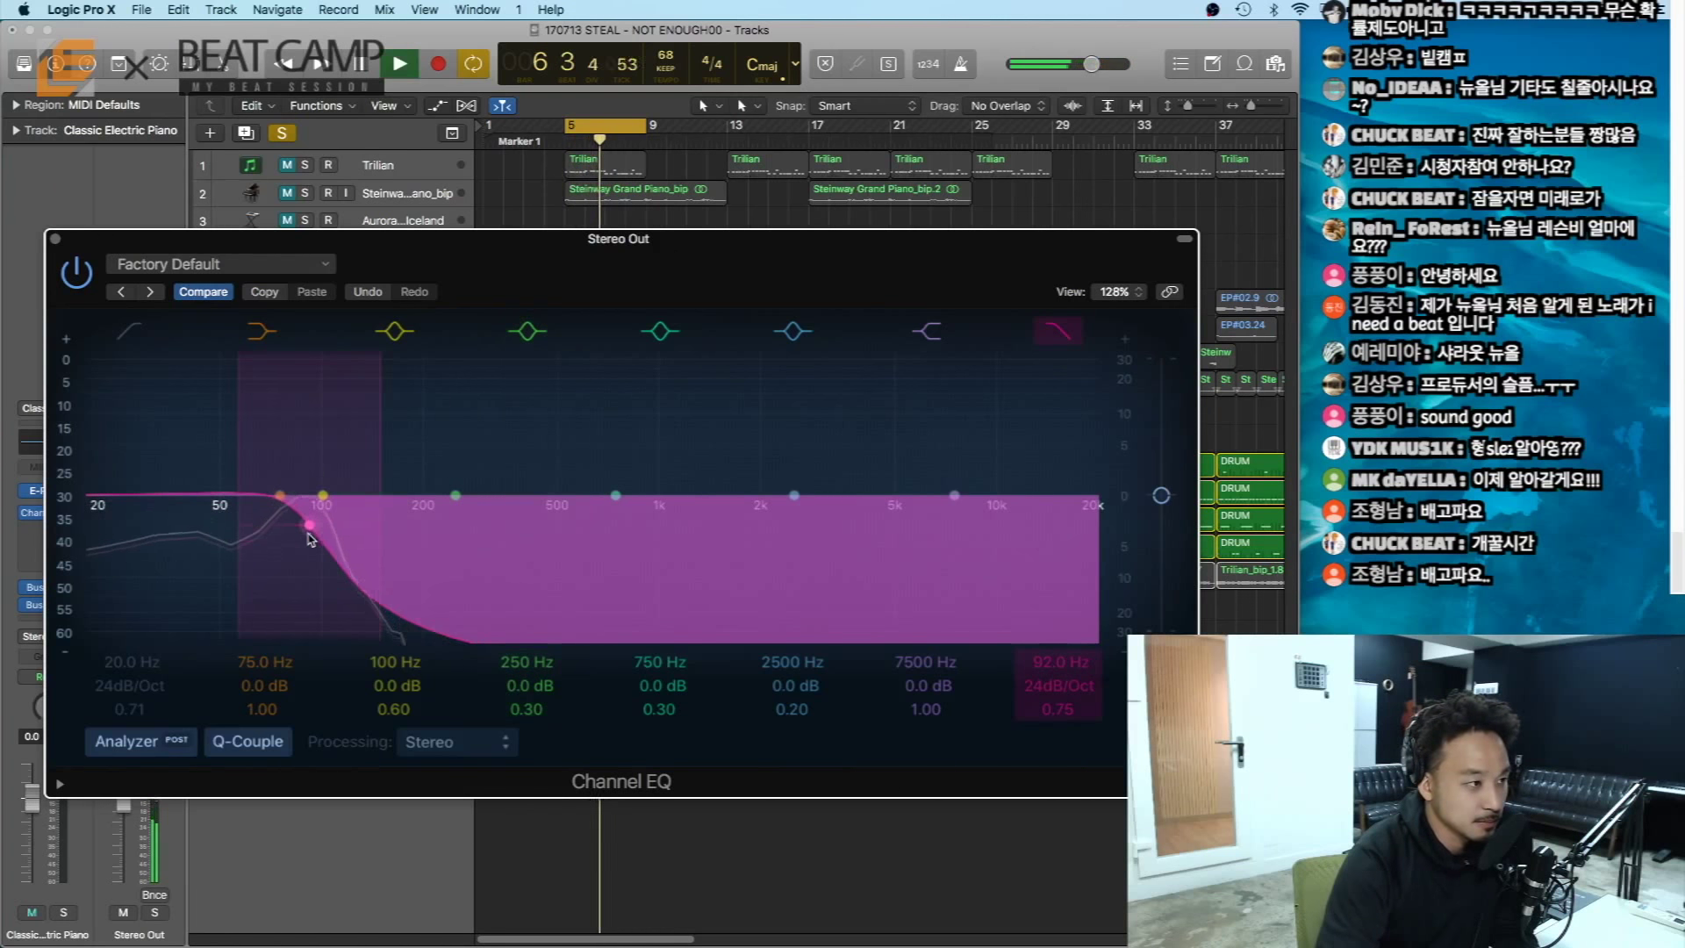
drag(351, 519, 482, 548)
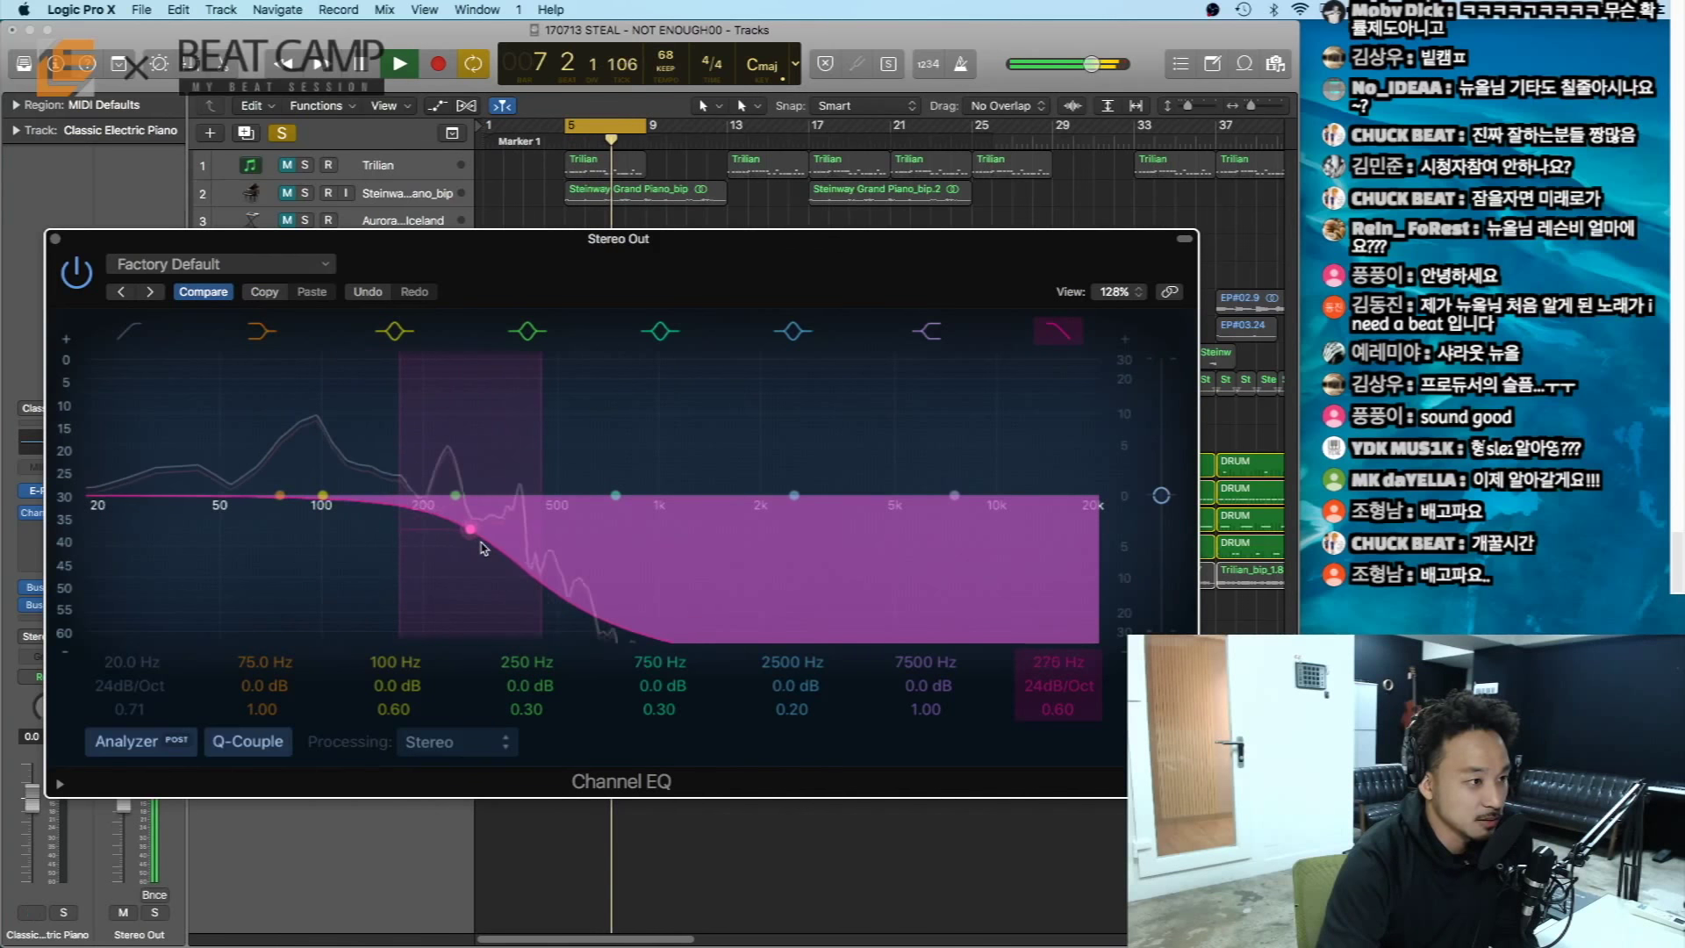
click(274, 674)
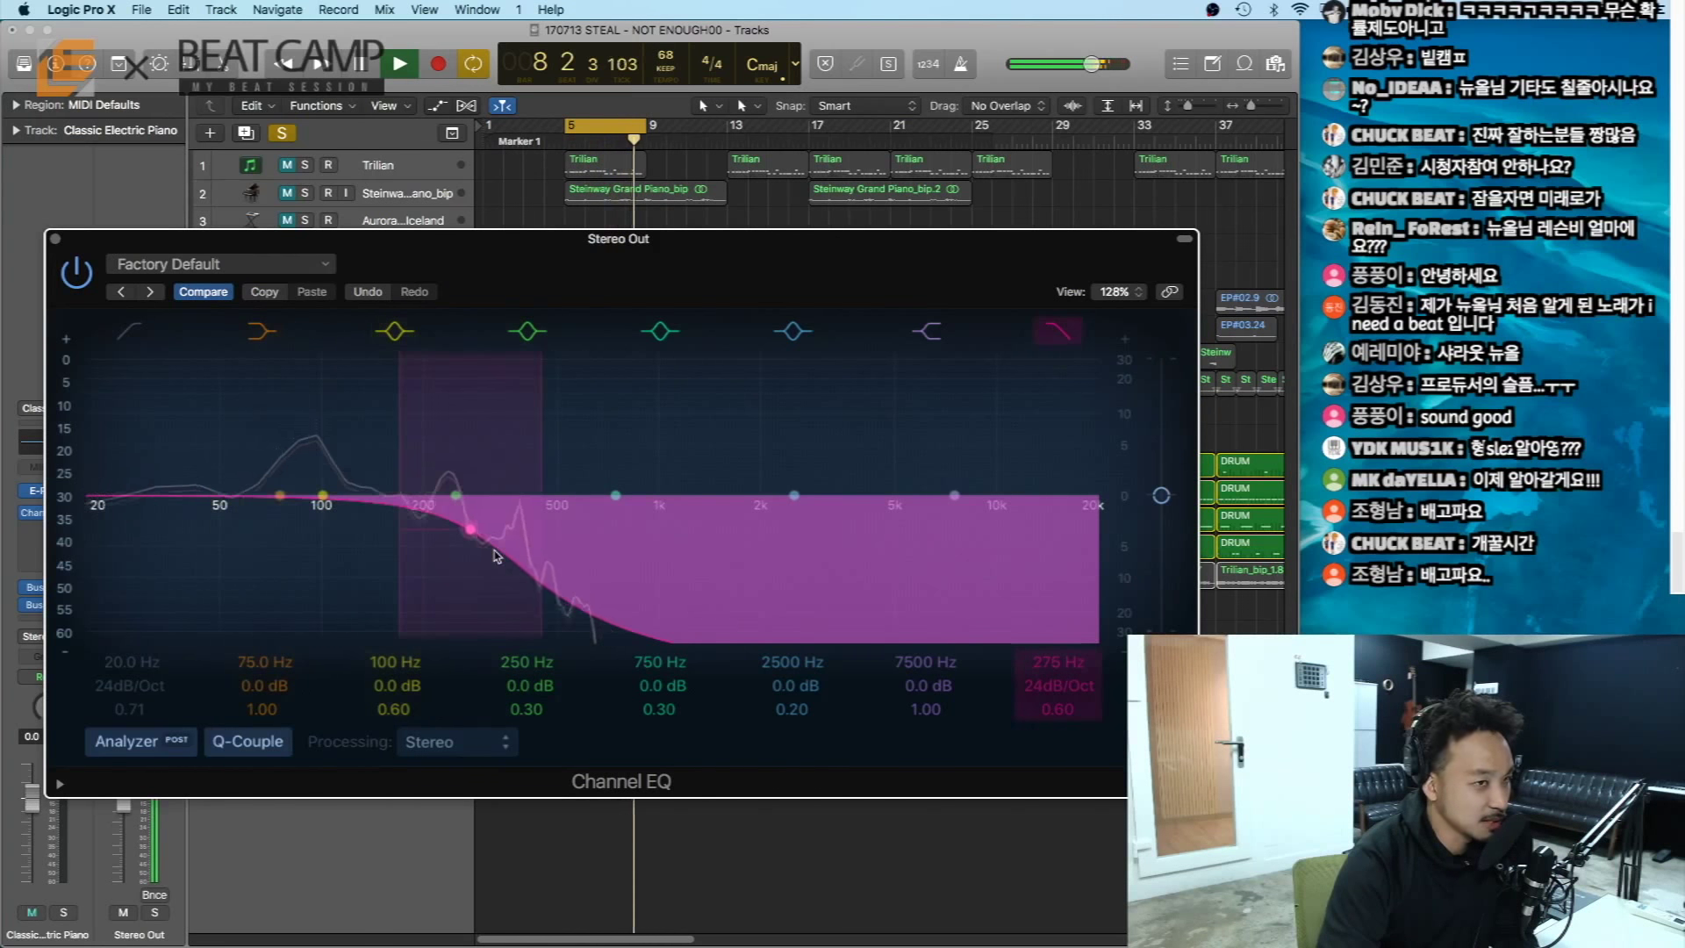
click(1058, 335)
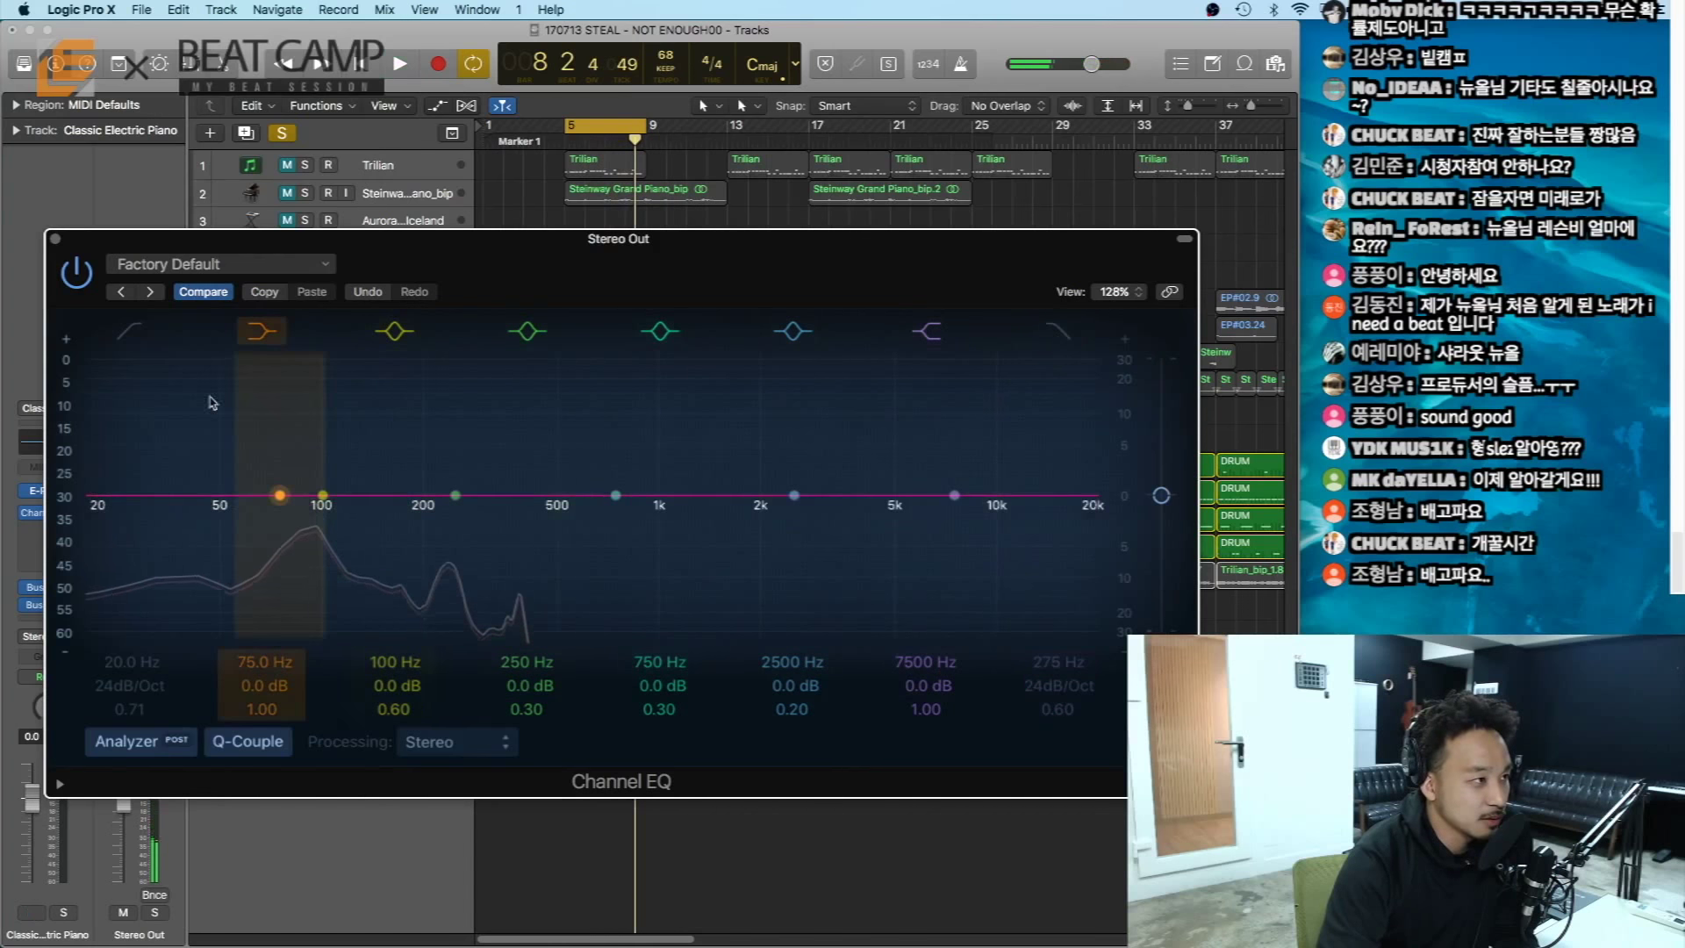
- Audition the Stereo Out low-cut filter raised to about 1960 Hz during playback, and switch the band off
click(129, 331)
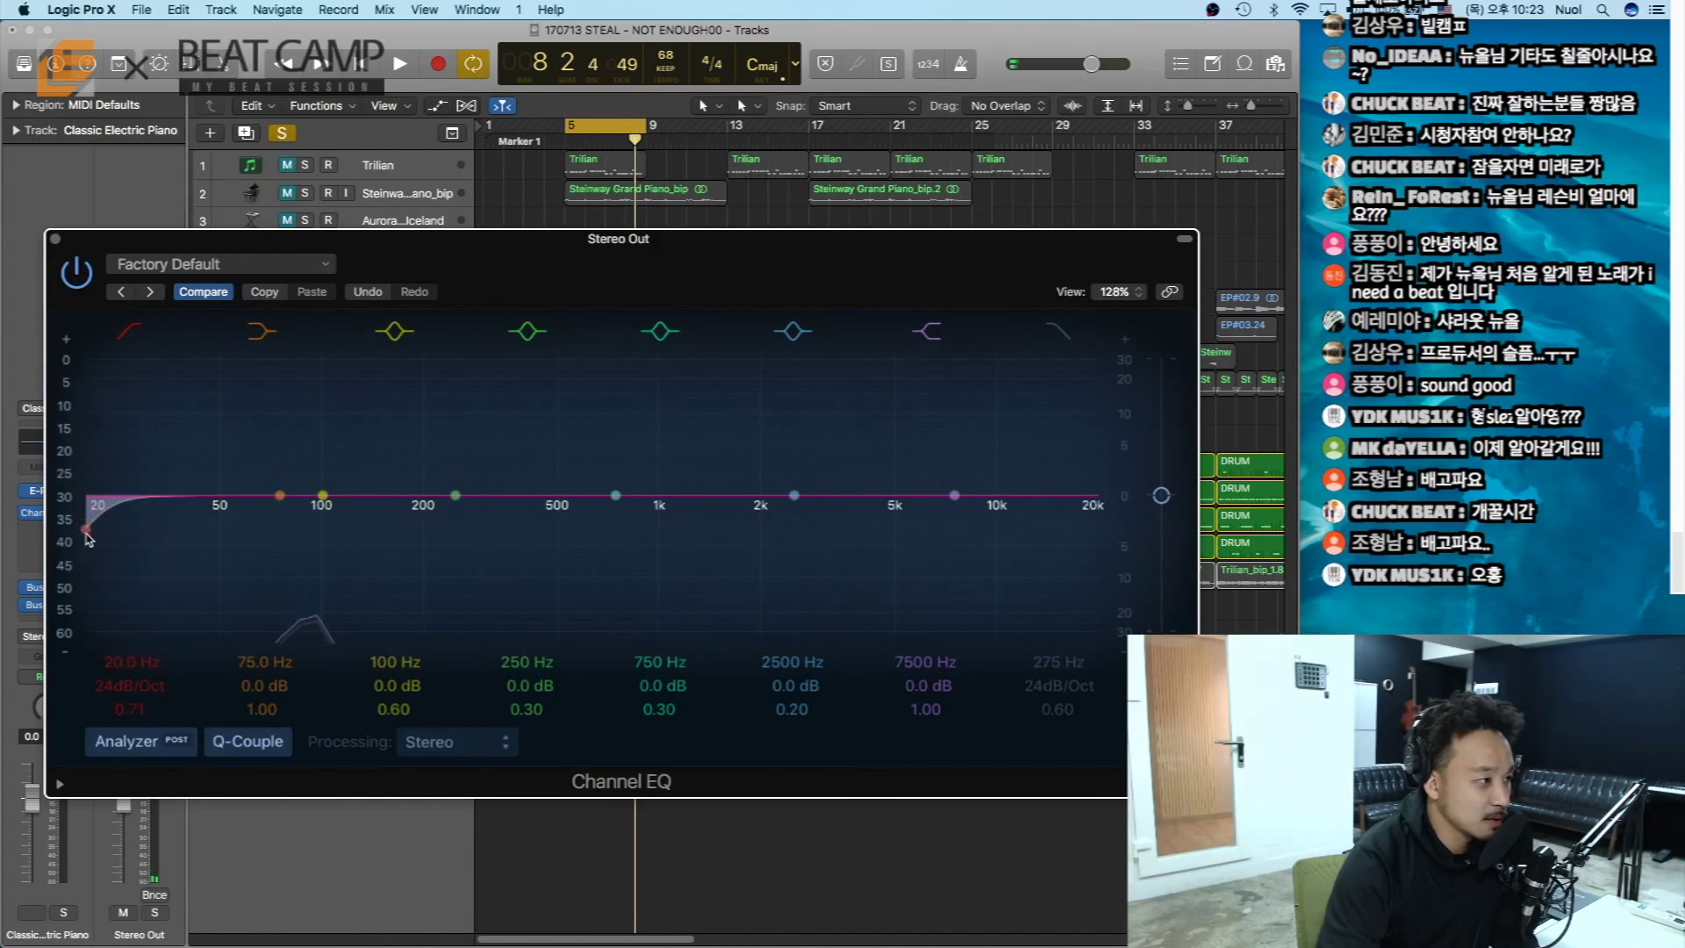
drag(93, 538, 798, 426)
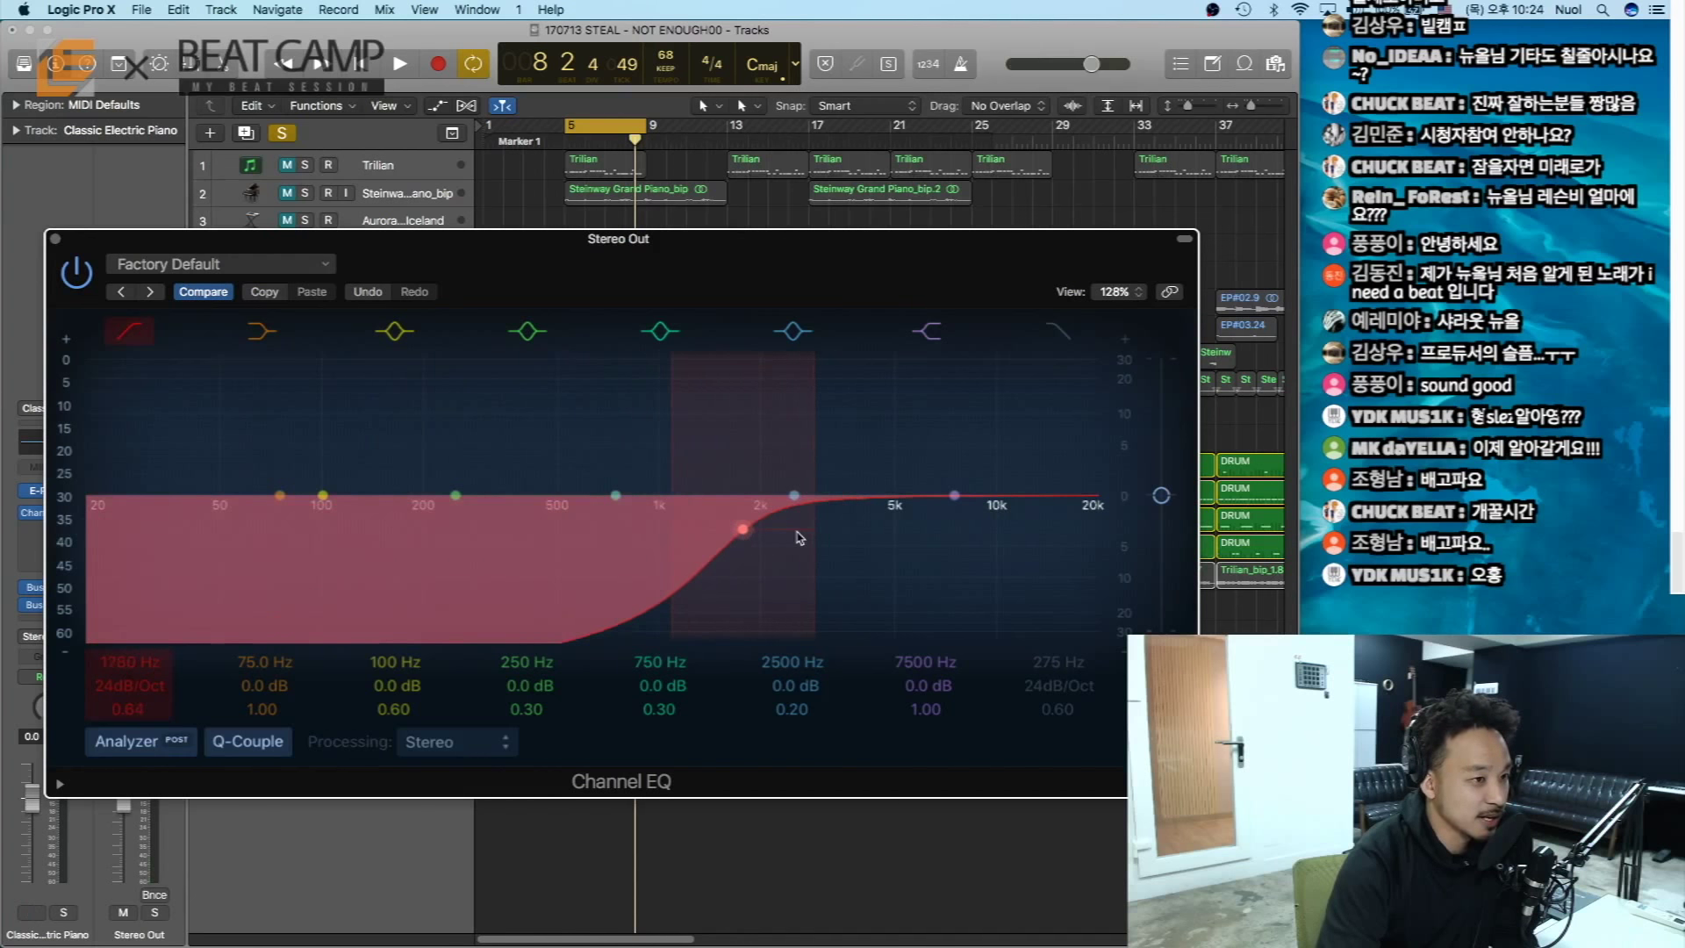
key(space)
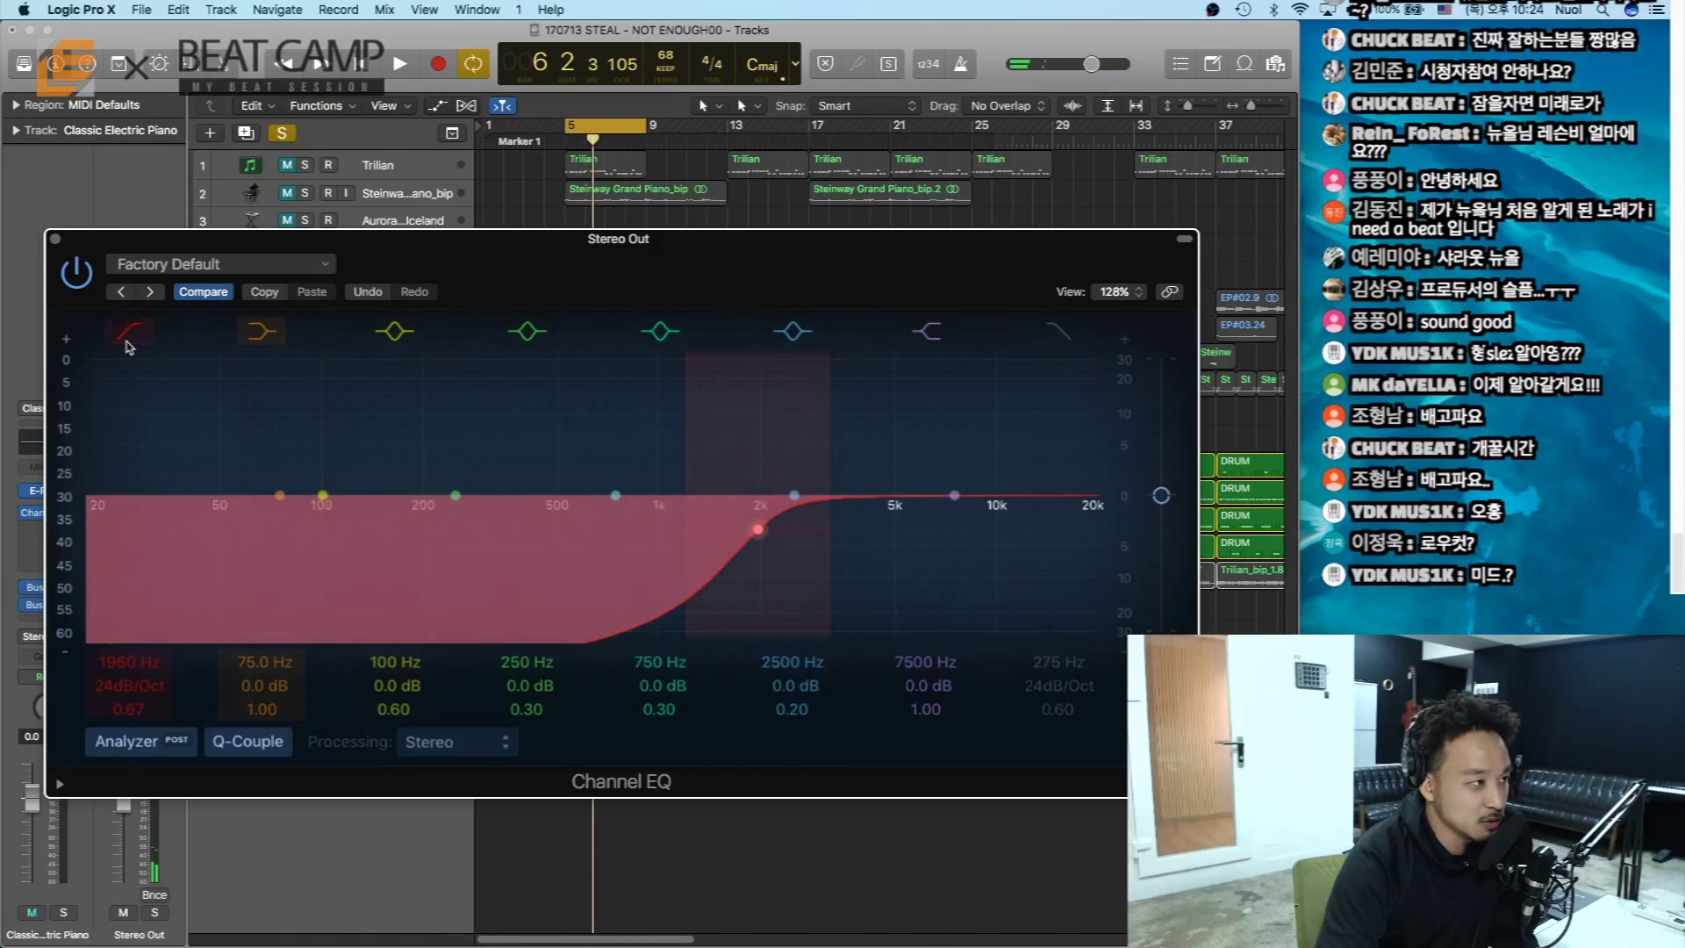
click(129, 331)
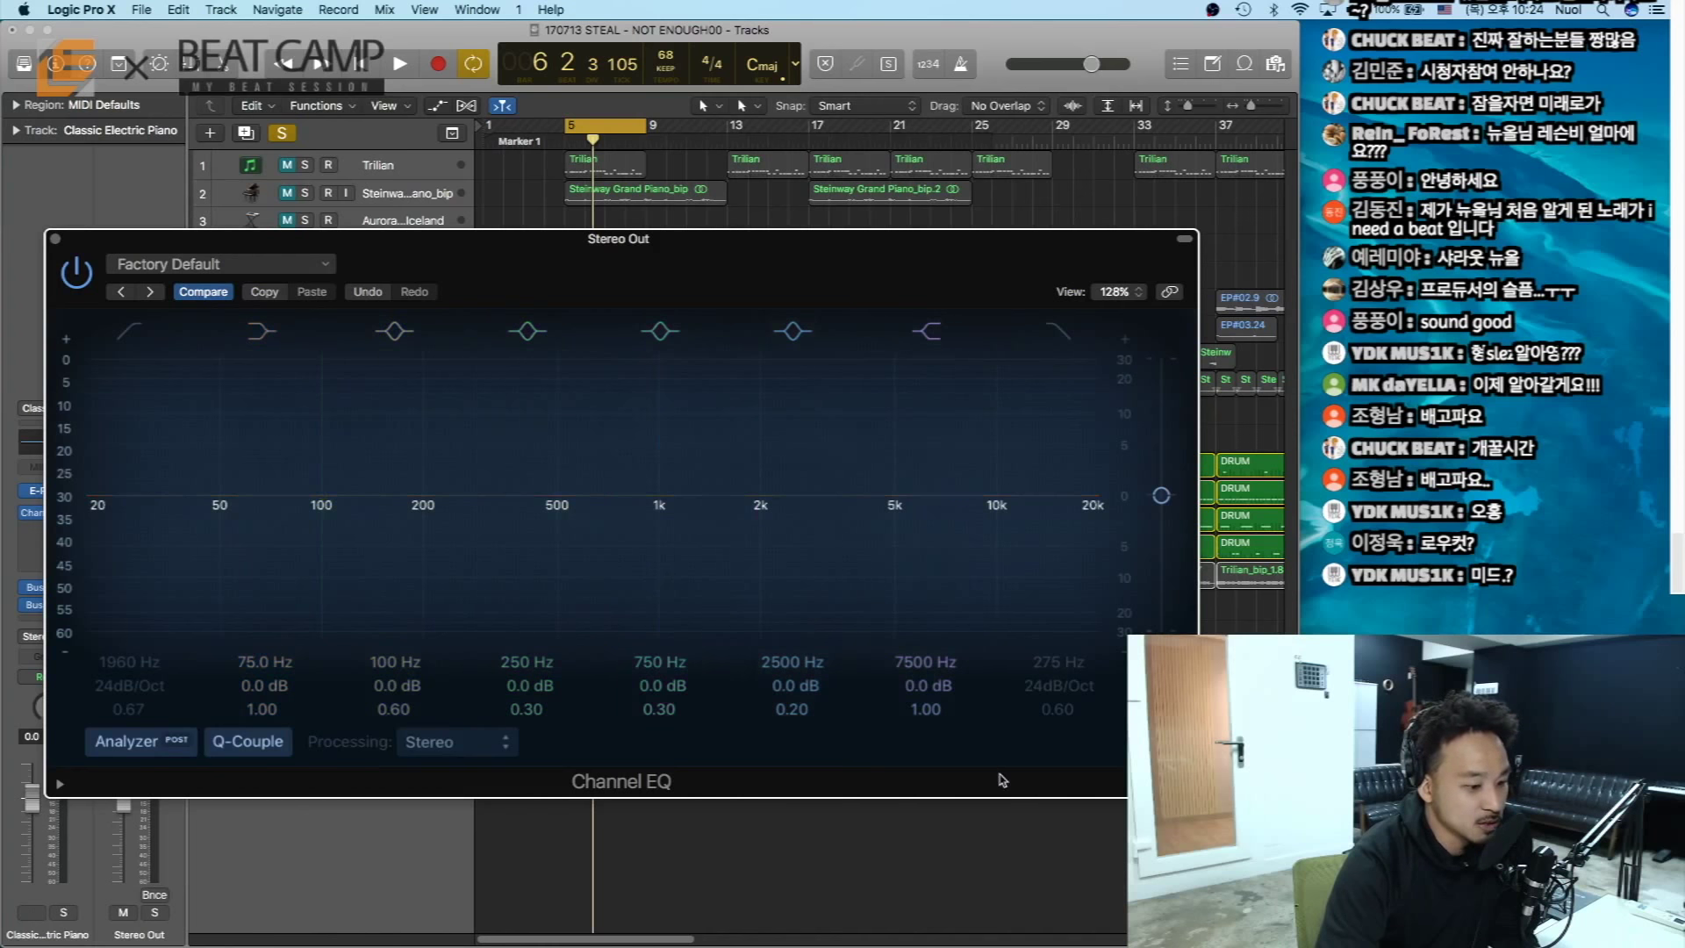
- Reposition the Stereo Out Channel EQ window, resize it to 131% view and close it
drag(916, 254, 884, 178)
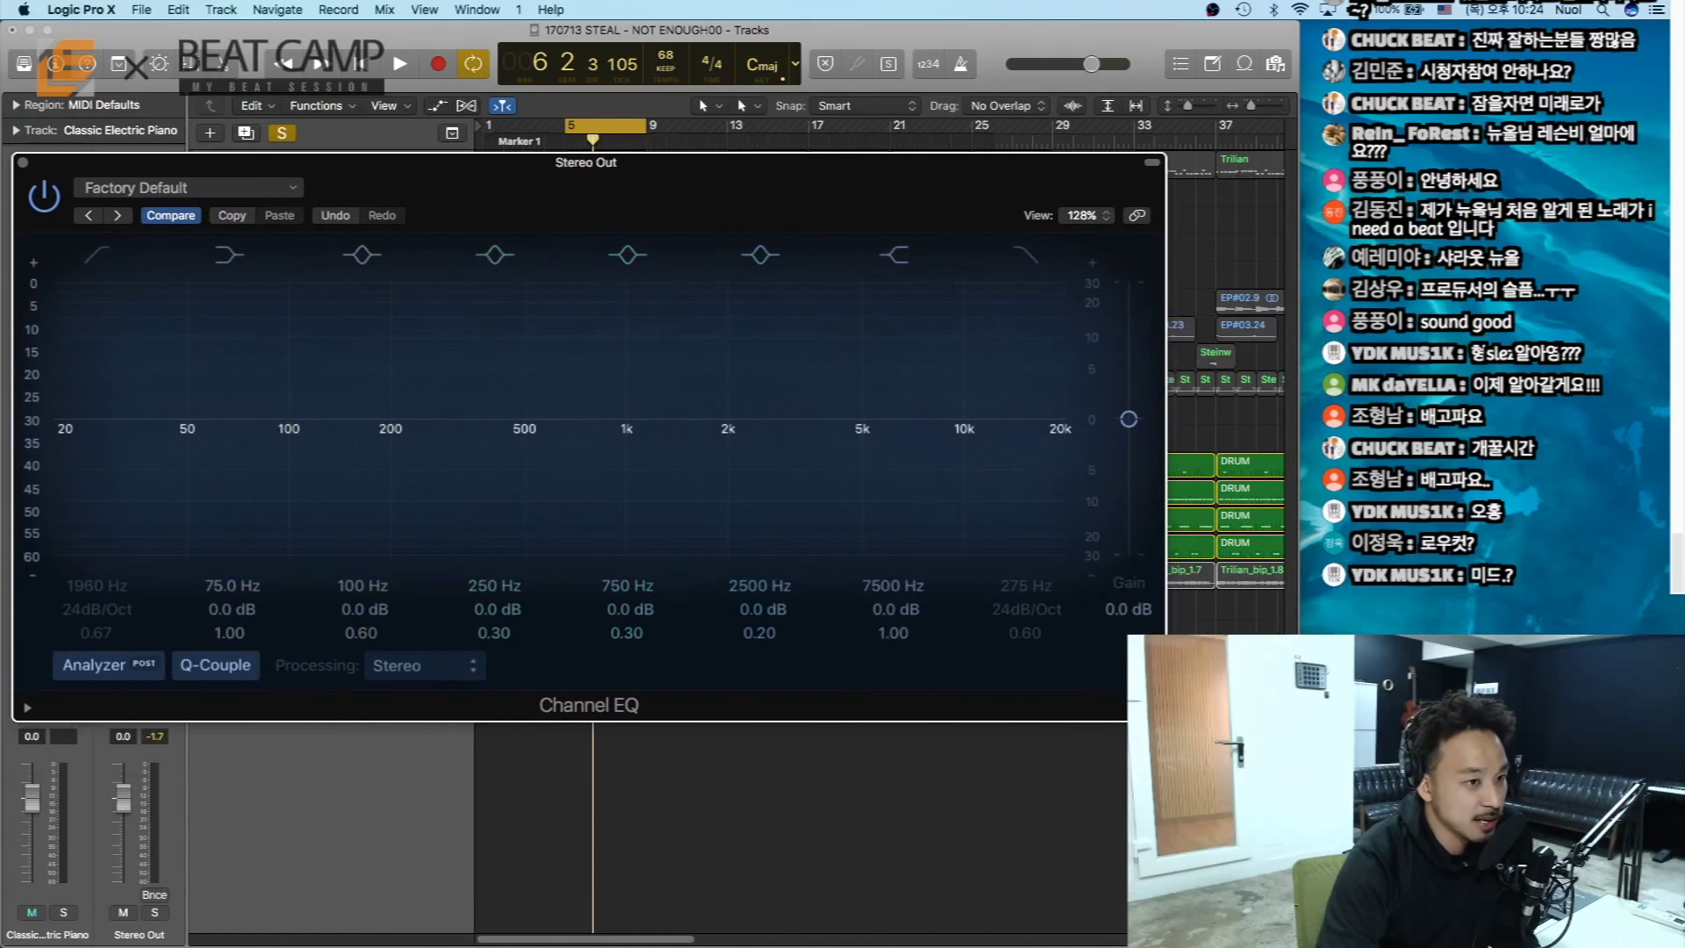
drag(1117, 703, 1111, 699)
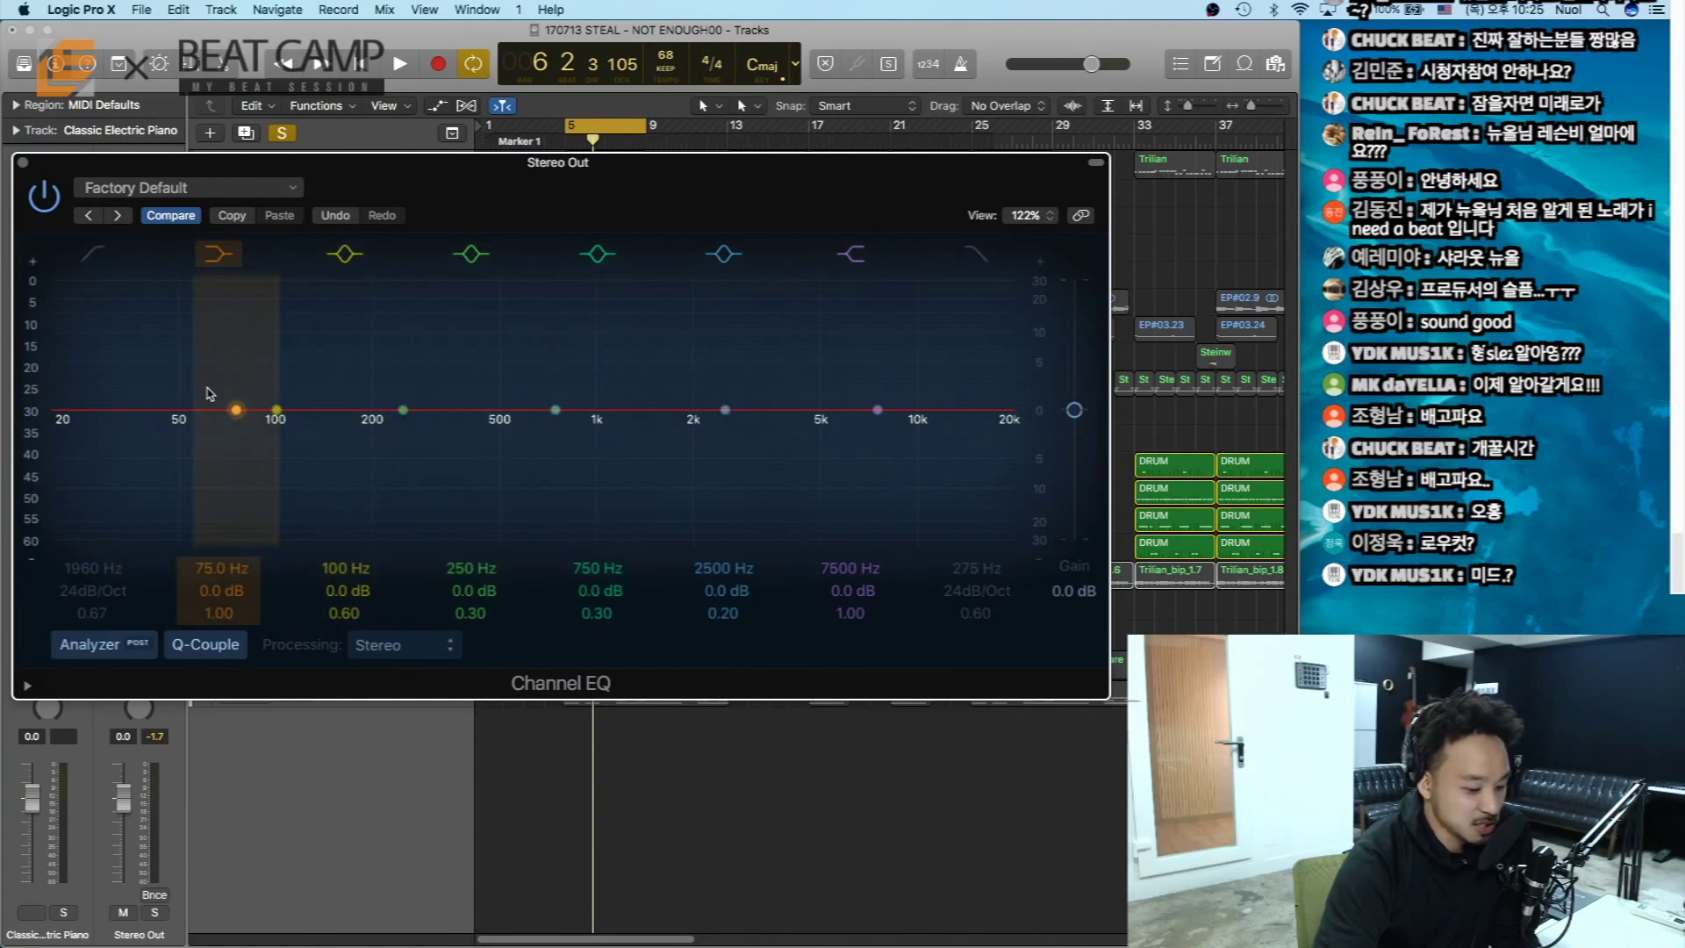
drag(576, 184, 579, 198)
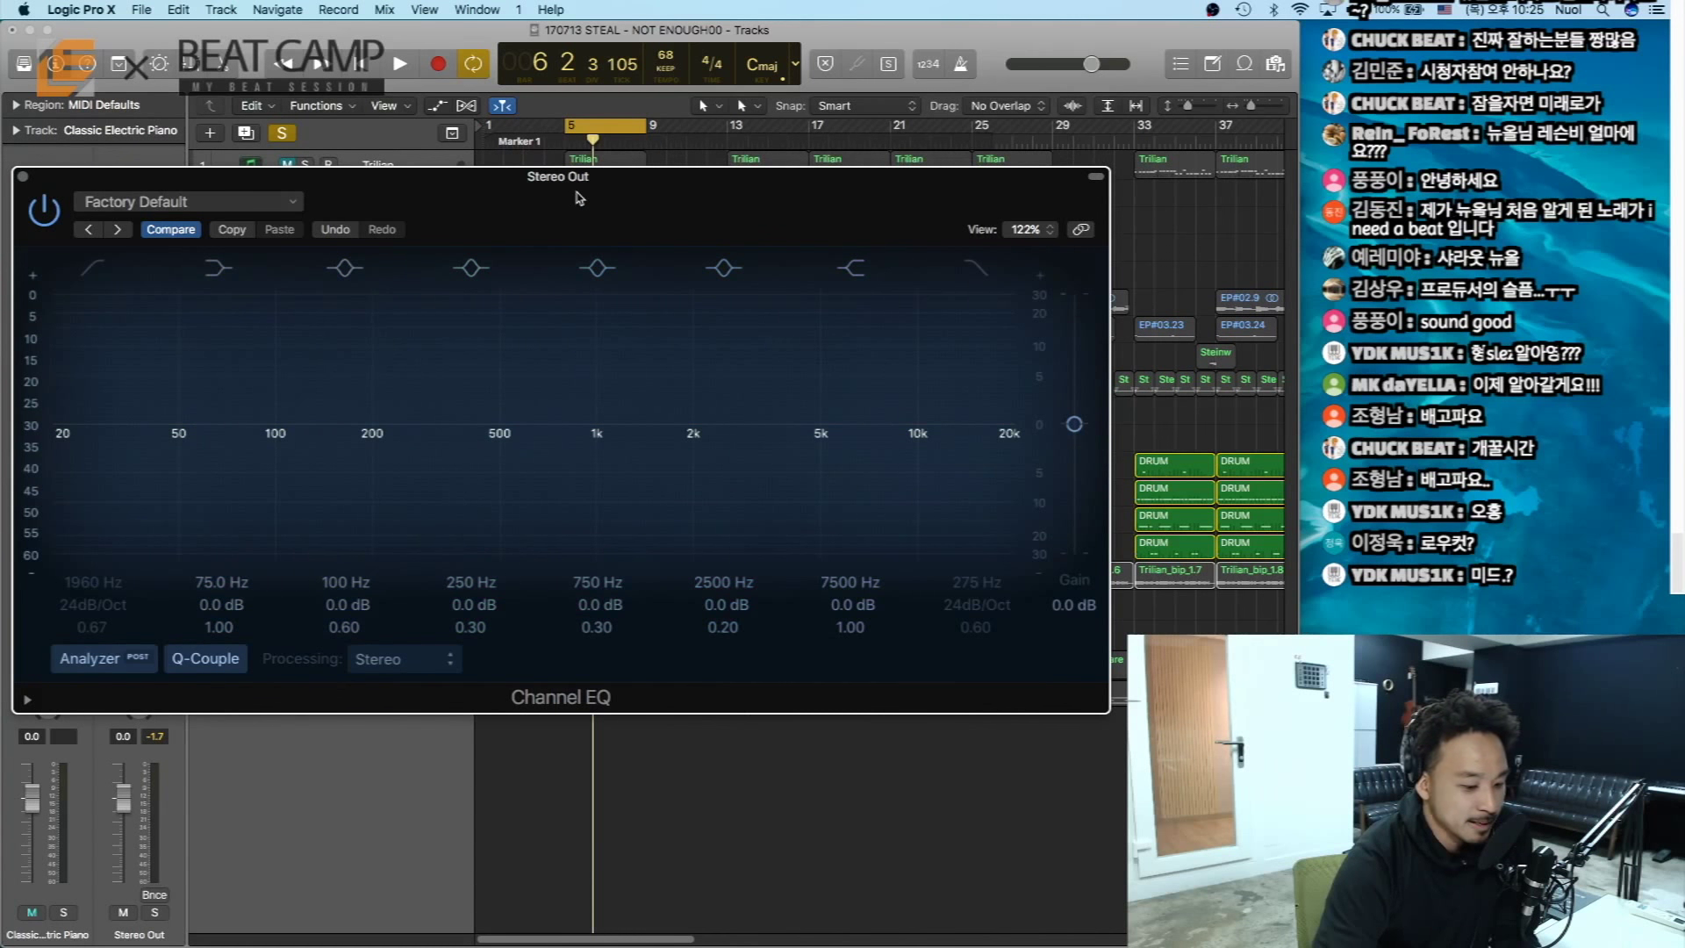
drag(578, 201, 576, 213)
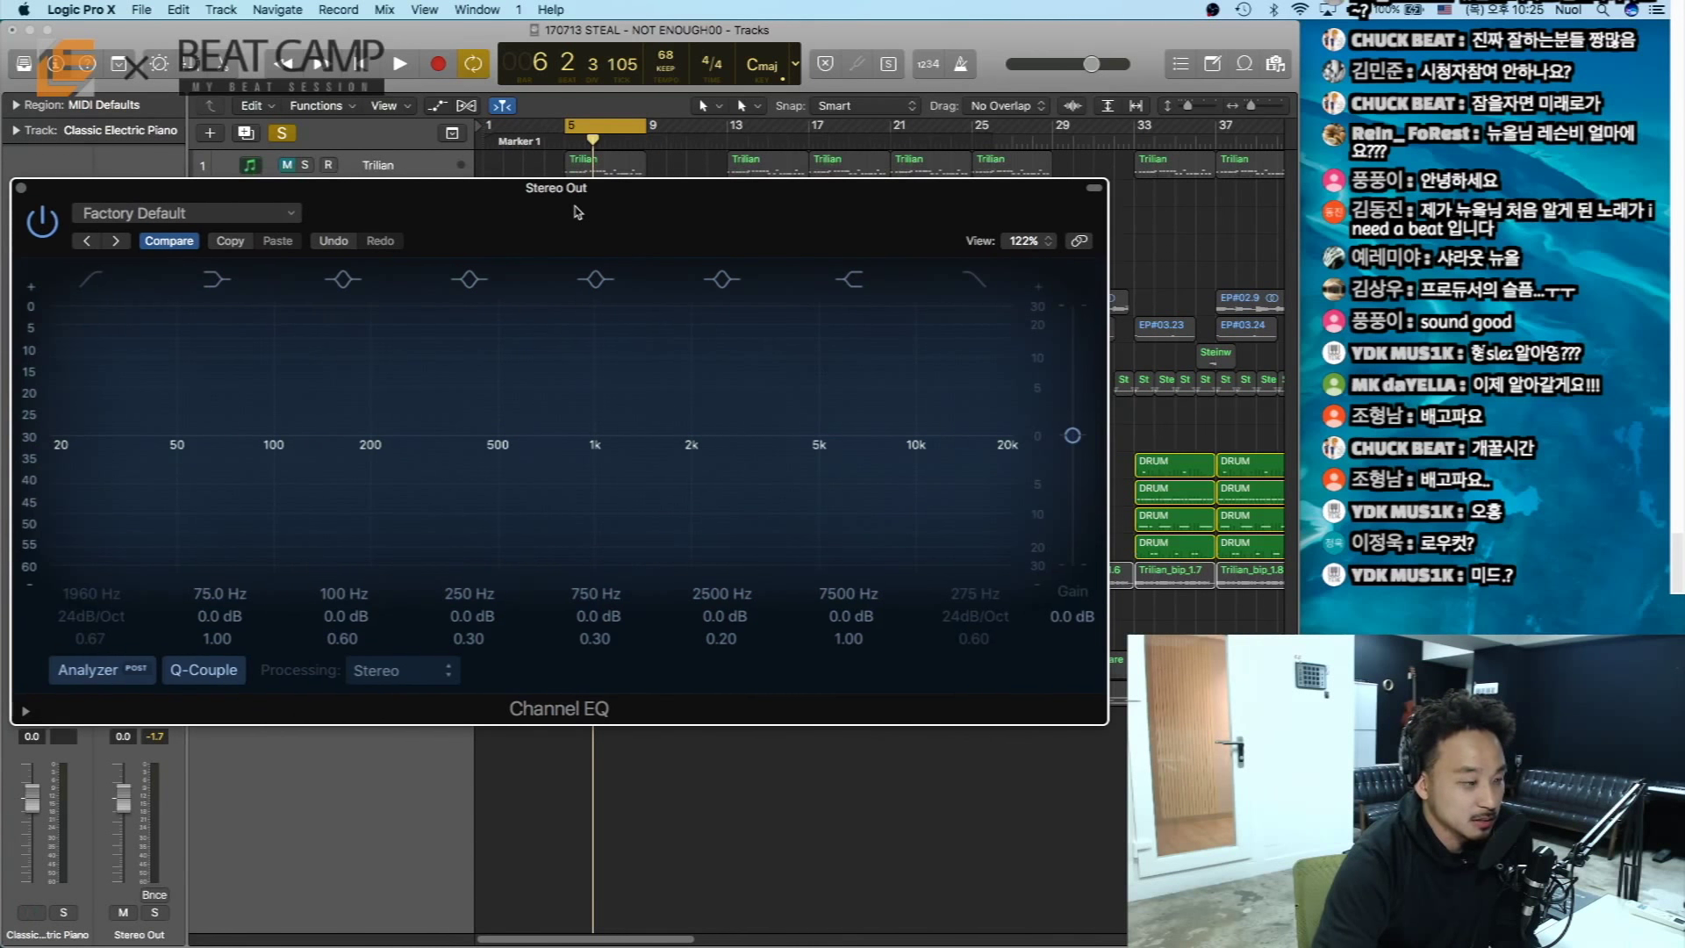
drag(1100, 721, 1184, 753)
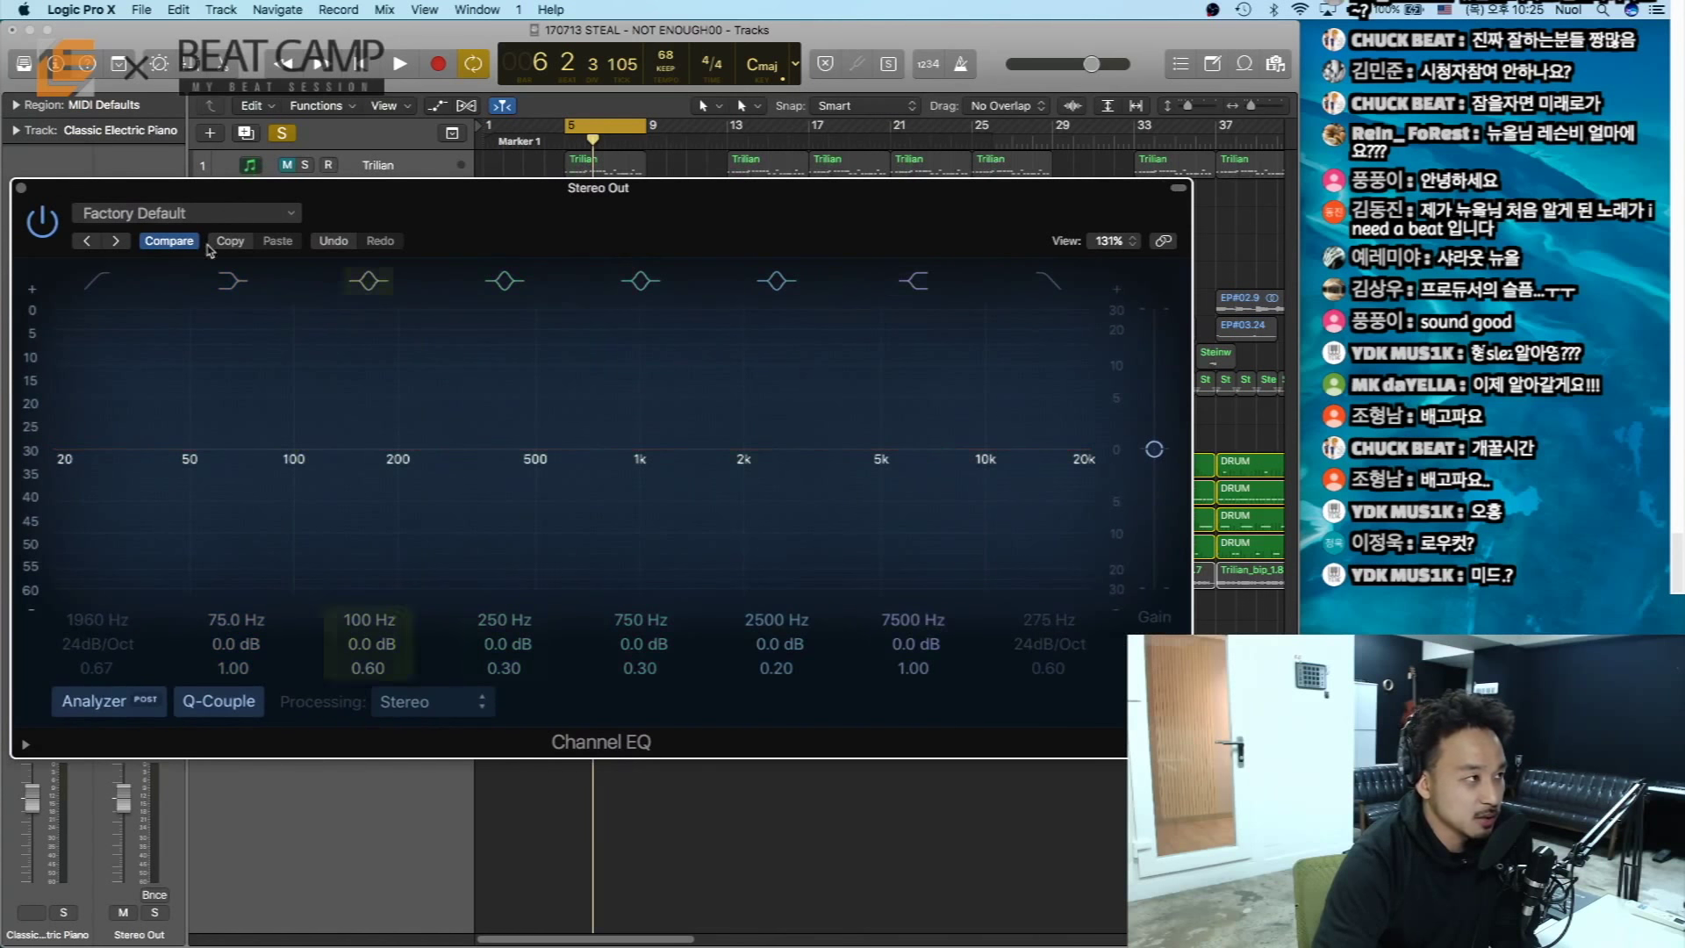
click(21, 188)
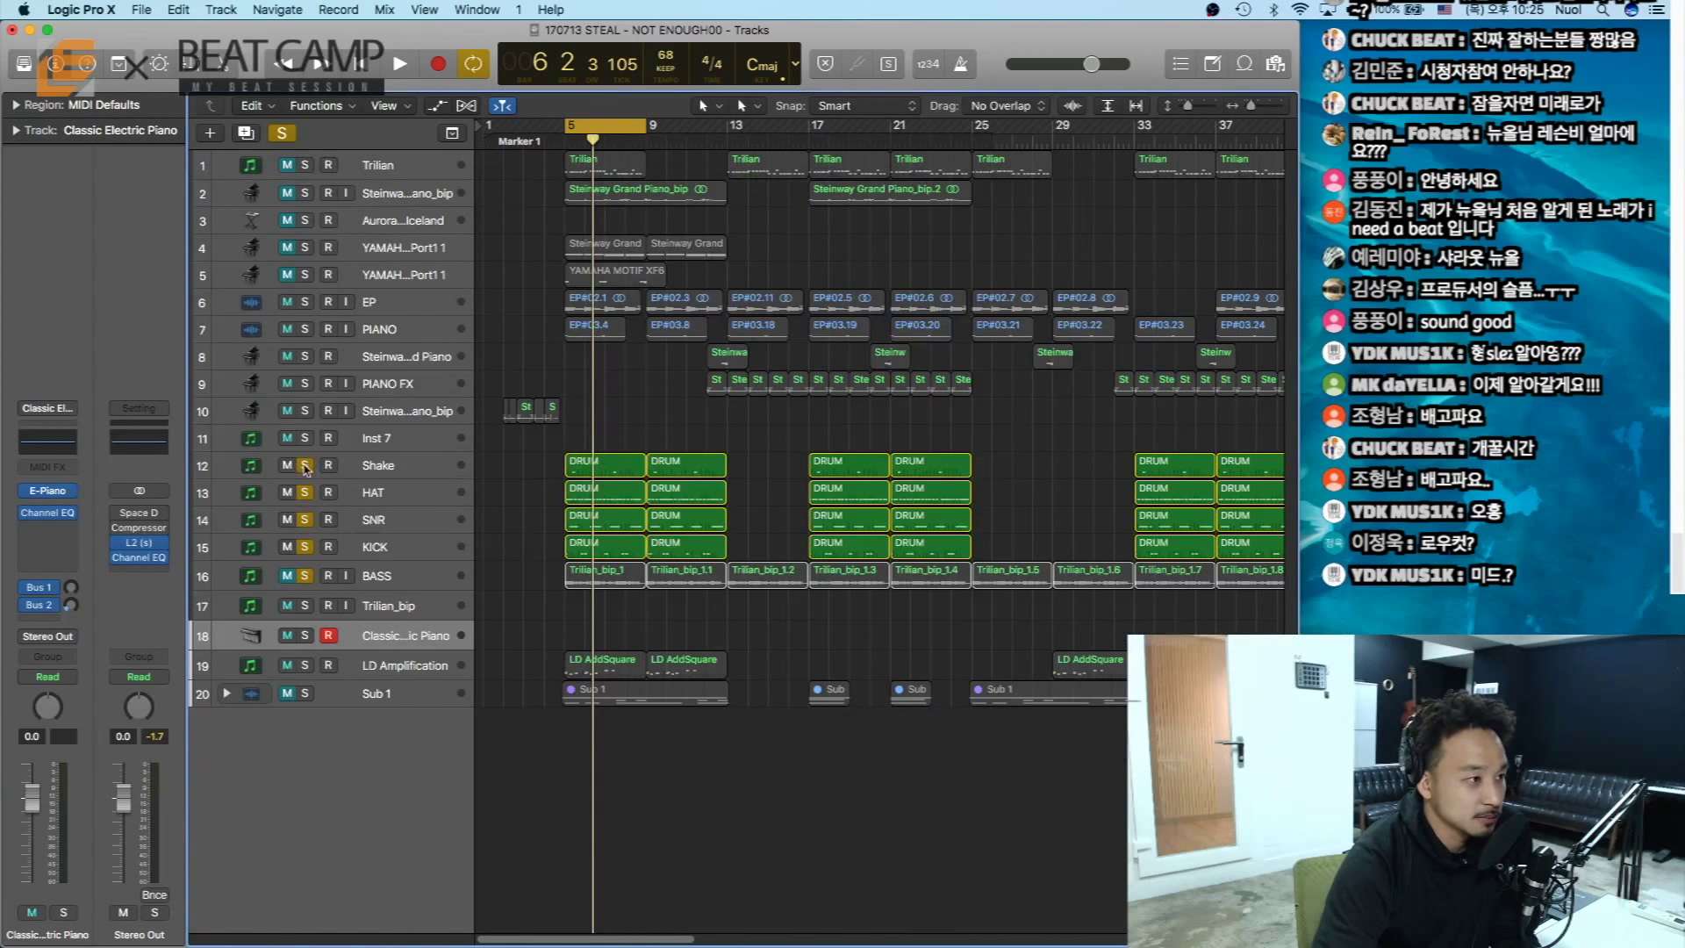
- Replace the drum and bass solos with a solo on the KICK track and open its Channel EQ during playback
drag(305, 467, 307, 580)
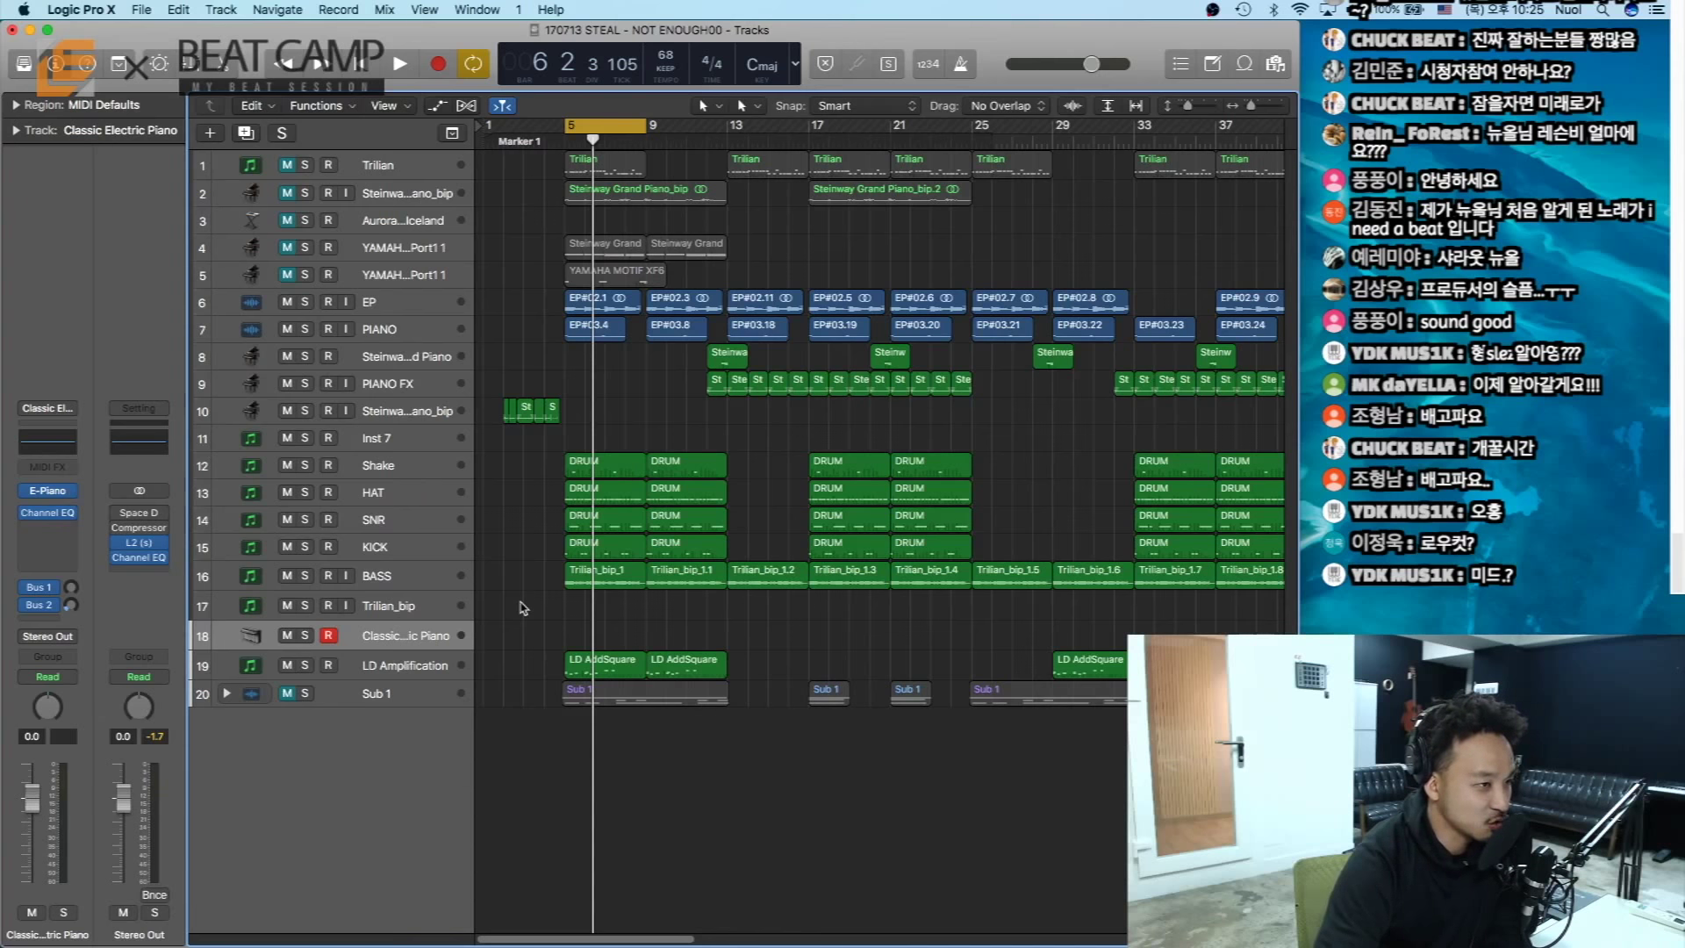
click(307, 546)
key(space)
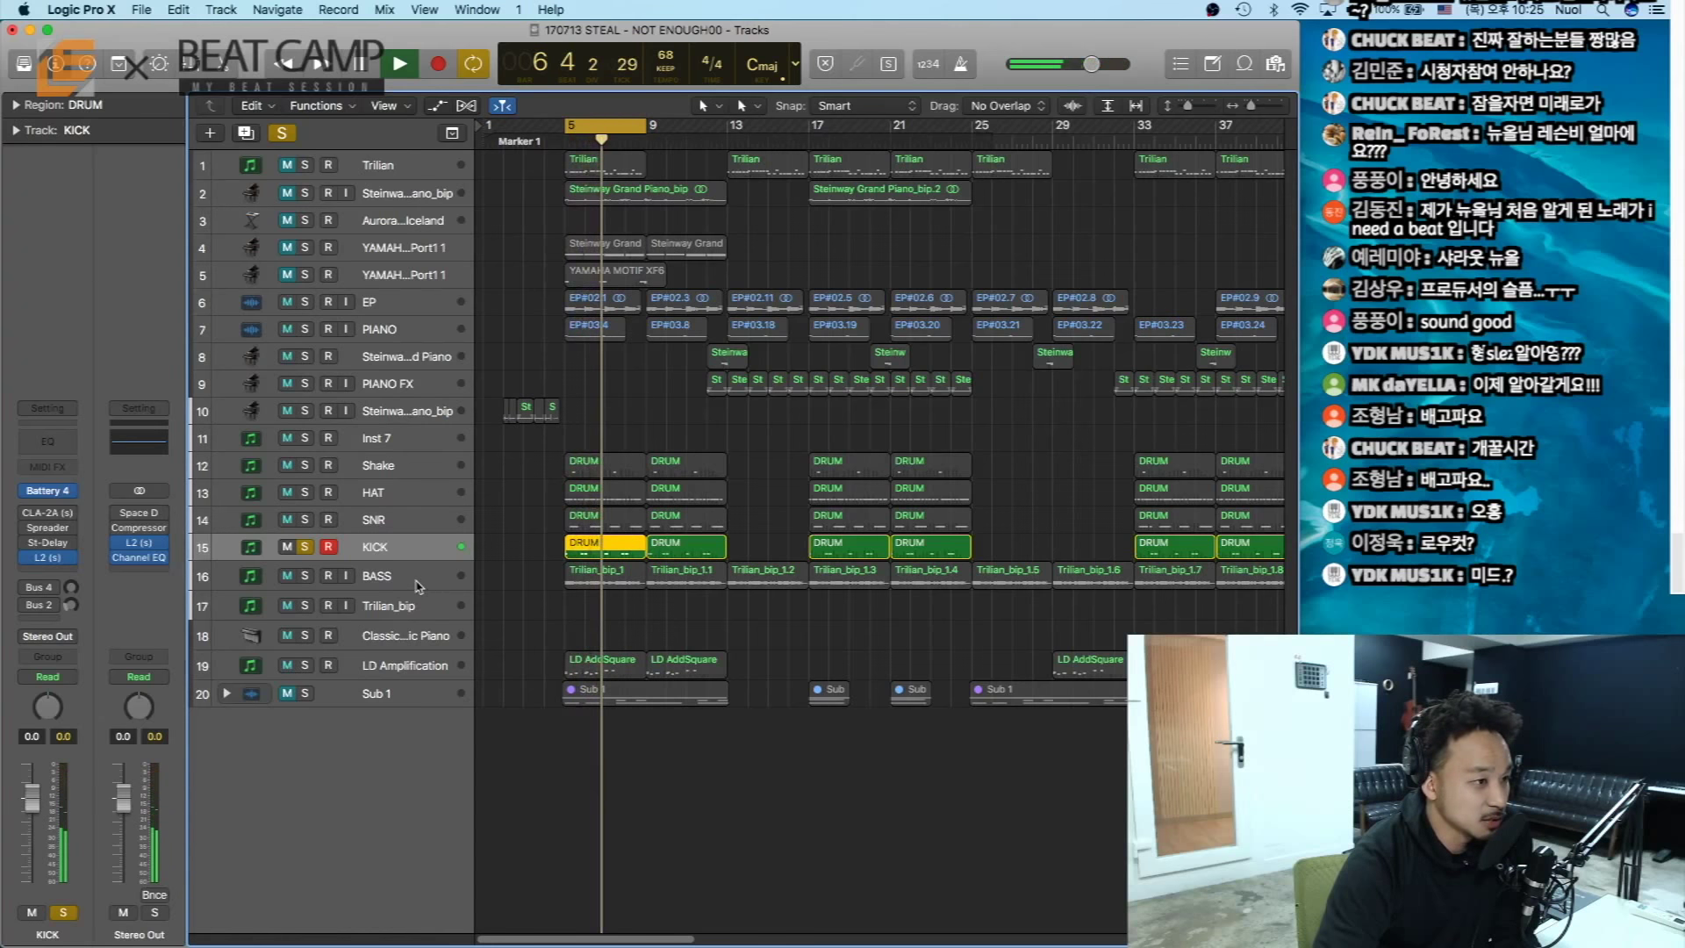
click(36, 443)
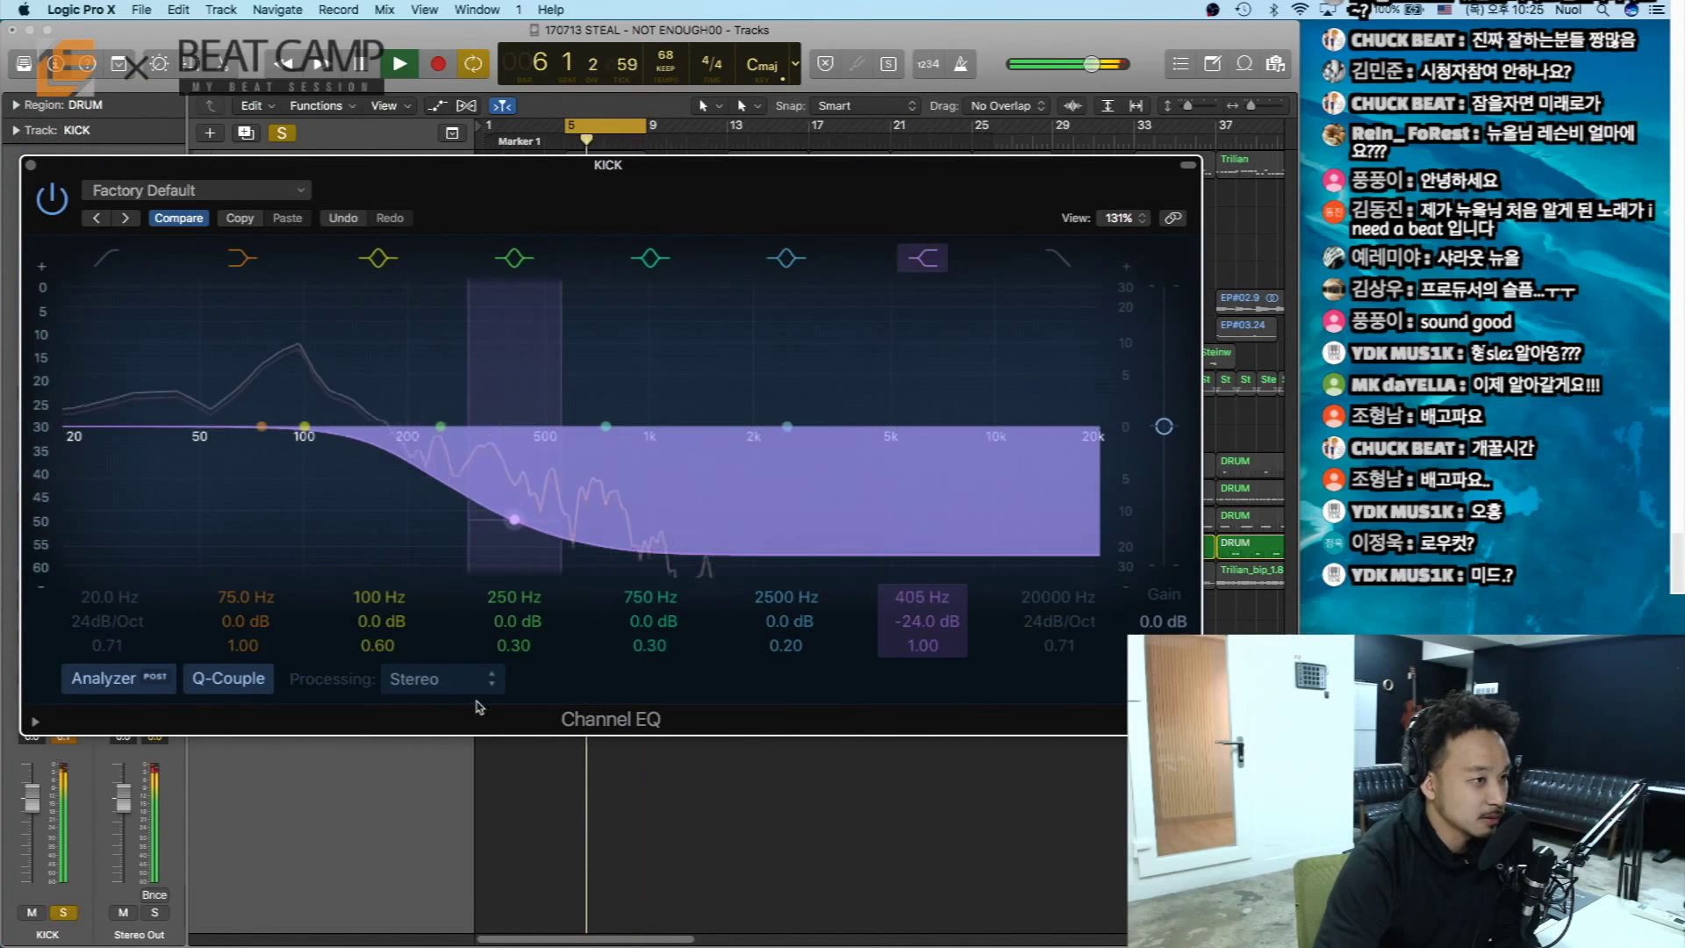
- Set the kick's high shelf to about 2600 Hz at +9.5 dB and its 750 Hz band to about 620 Hz at -7.5 dB
drag(477, 701, 775, 354)
drag(784, 372, 780, 372)
drag(605, 426, 579, 482)
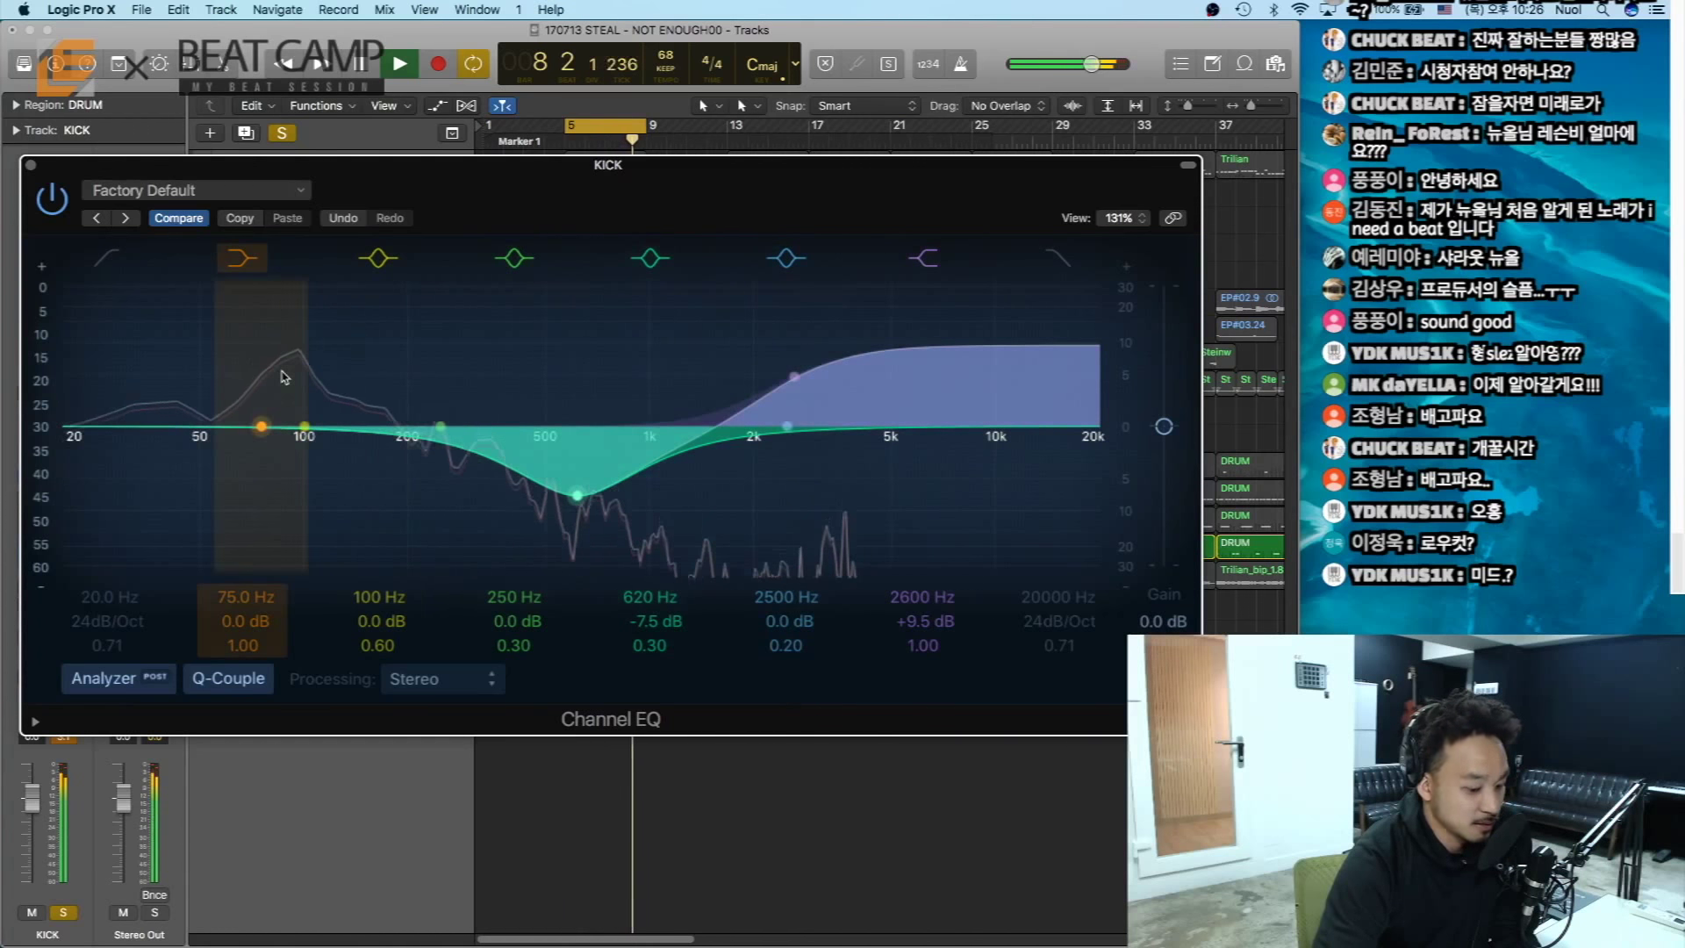
- Bypass and re-enable the kick's EQ for comparison, and adjust the mid cut to about 670 Hz at -5.5 dB
click(51, 199)
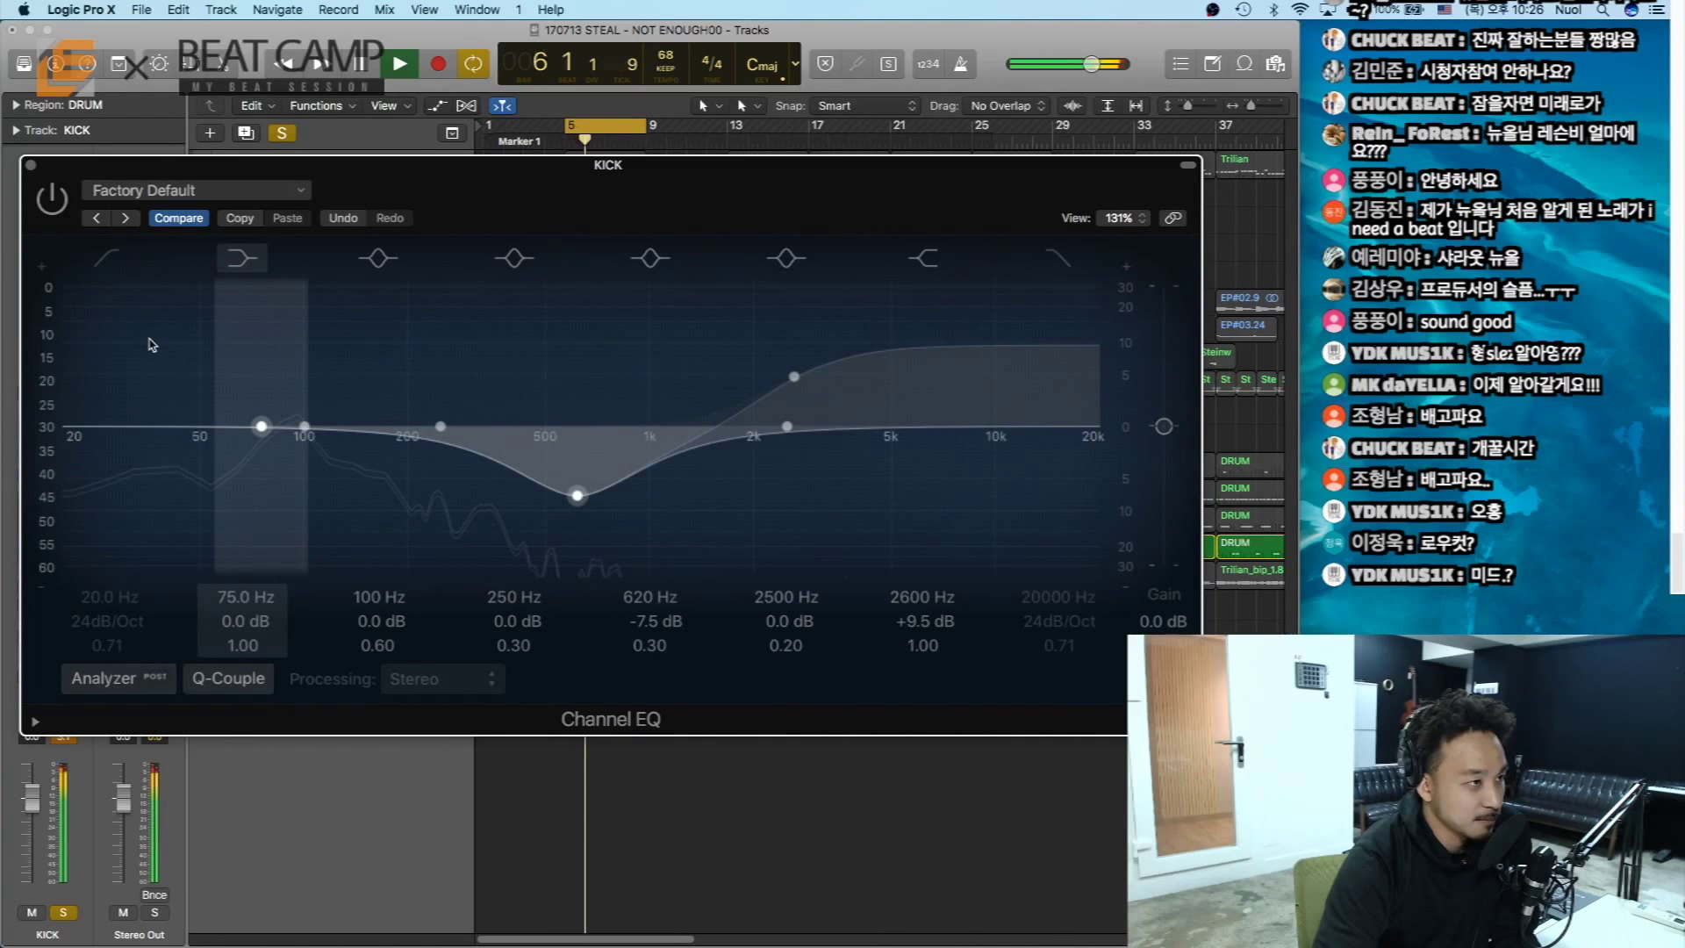
click(54, 197)
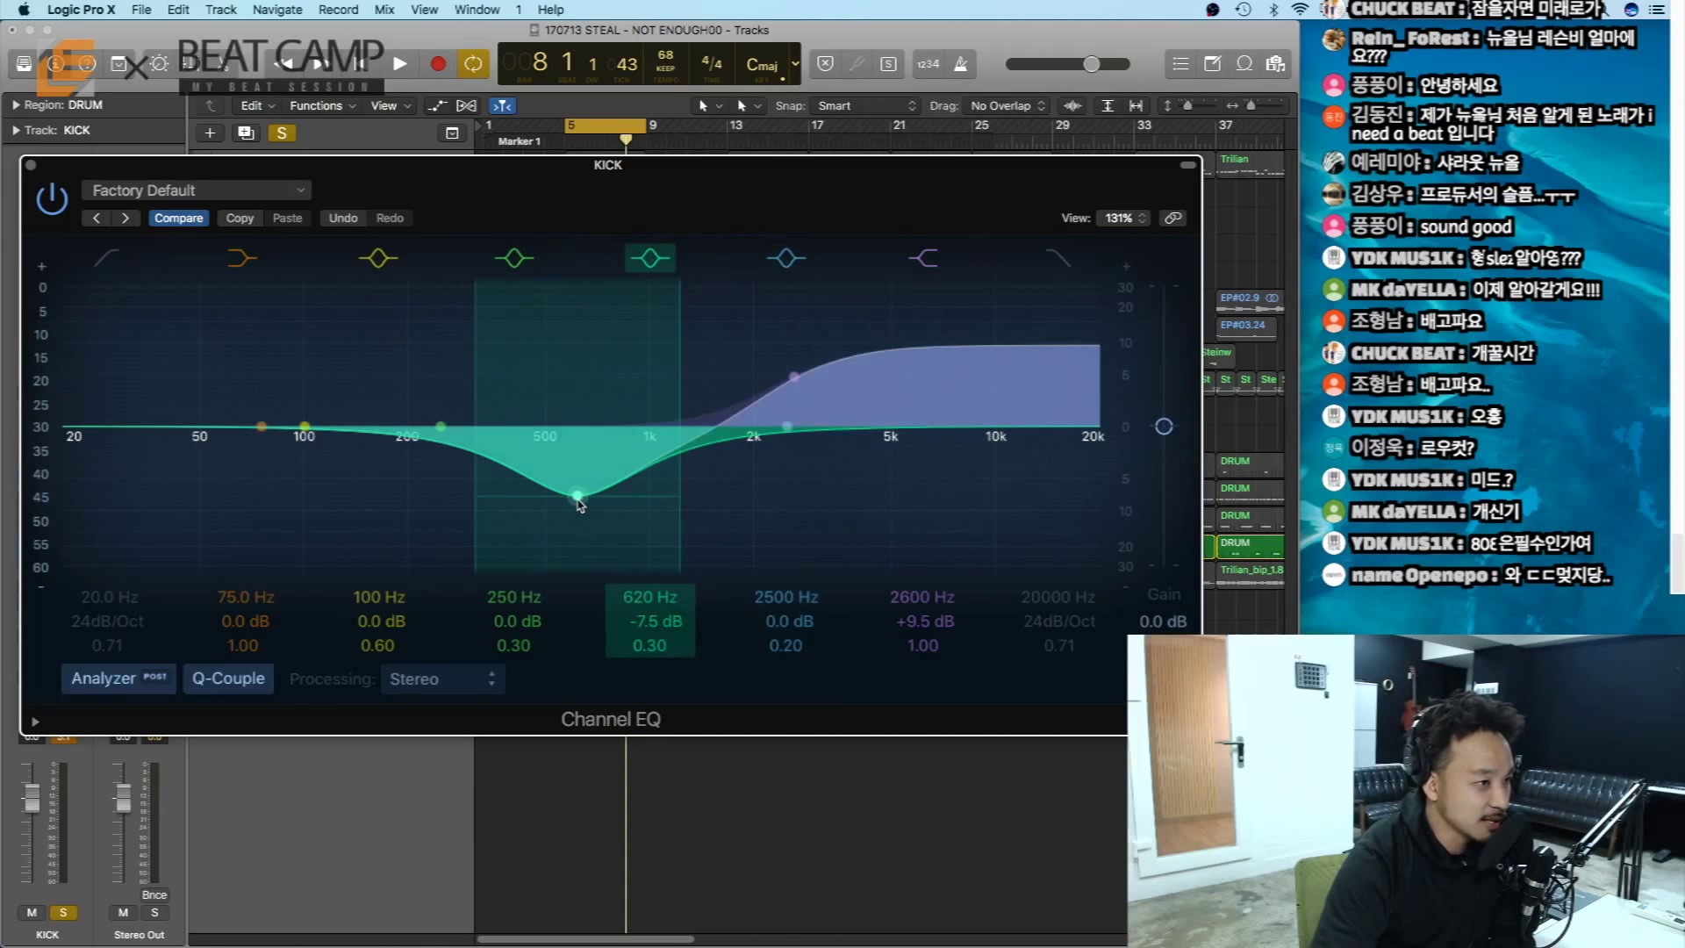
drag(579, 505, 594, 492)
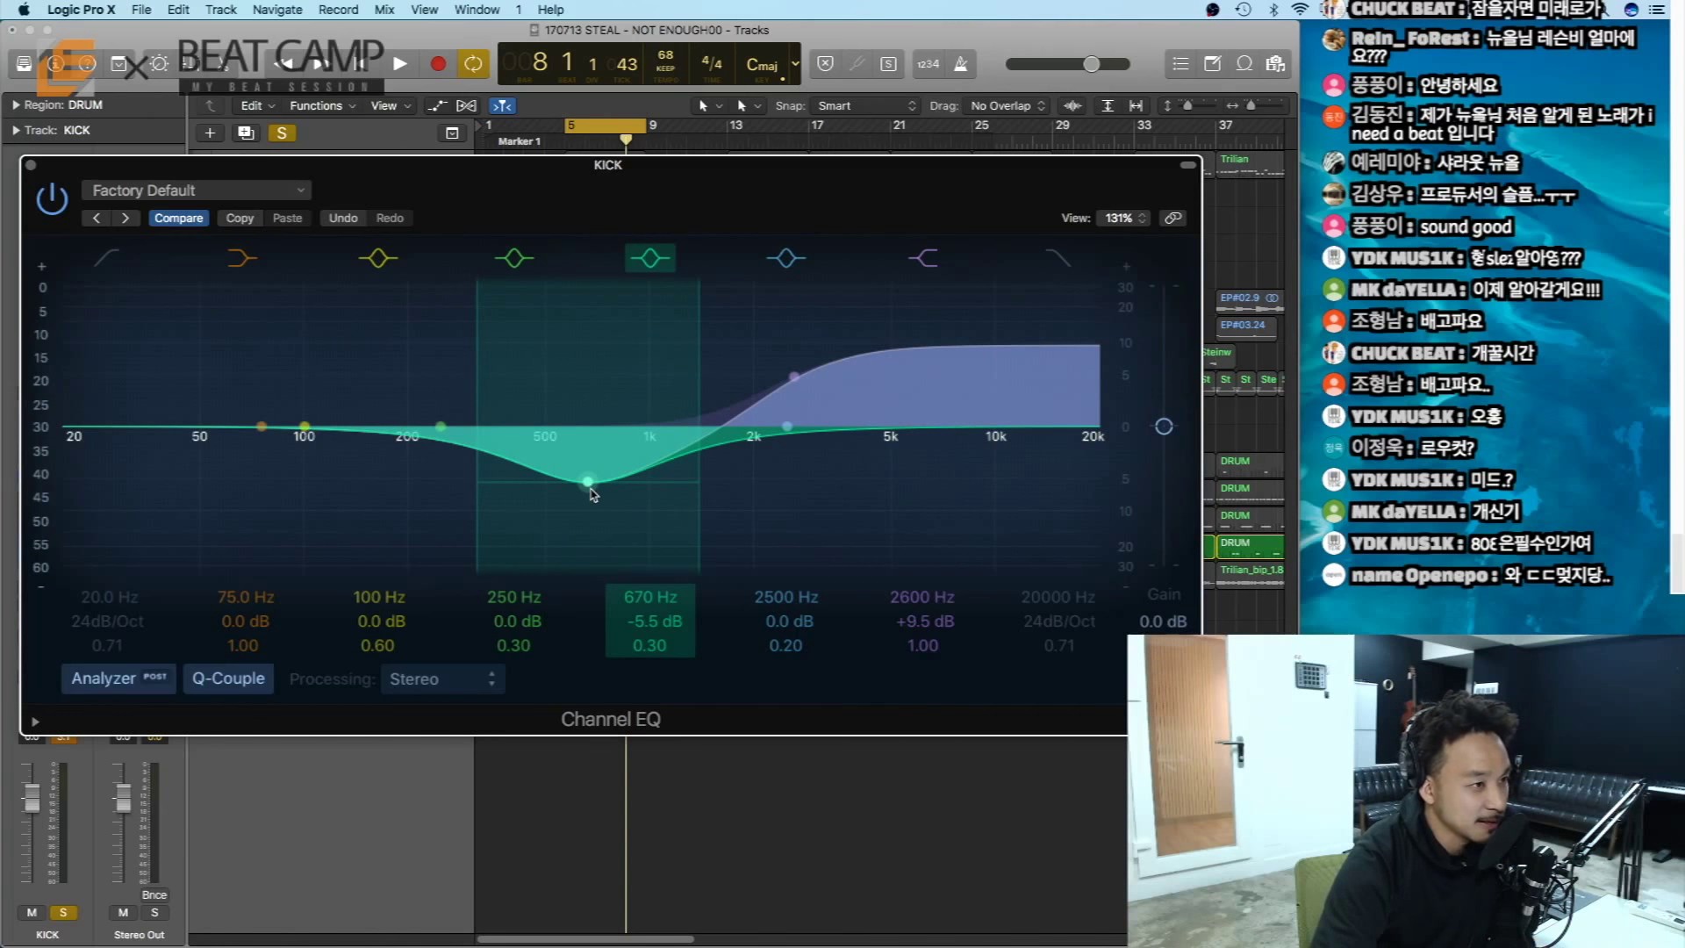
- Audition the kick's low-cut filter at about 128 Hz, return it to 20 Hz and switch the band off
click(104, 256)
drag(118, 409, 174, 458)
key(space)
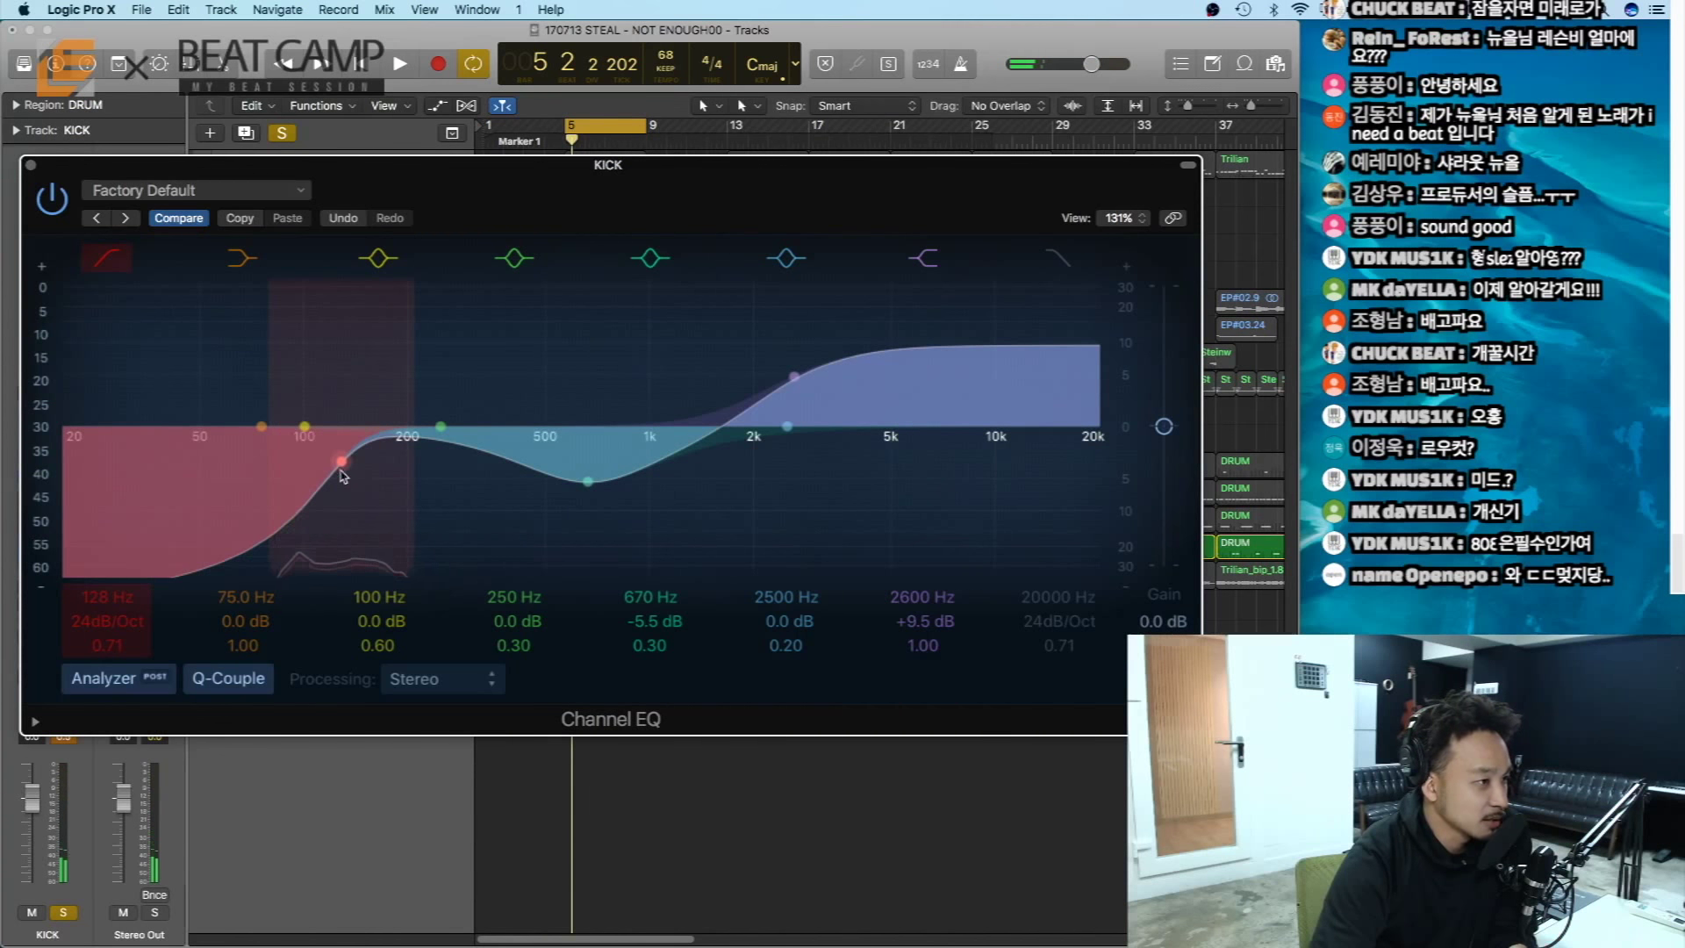
drag(341, 462, 61, 460)
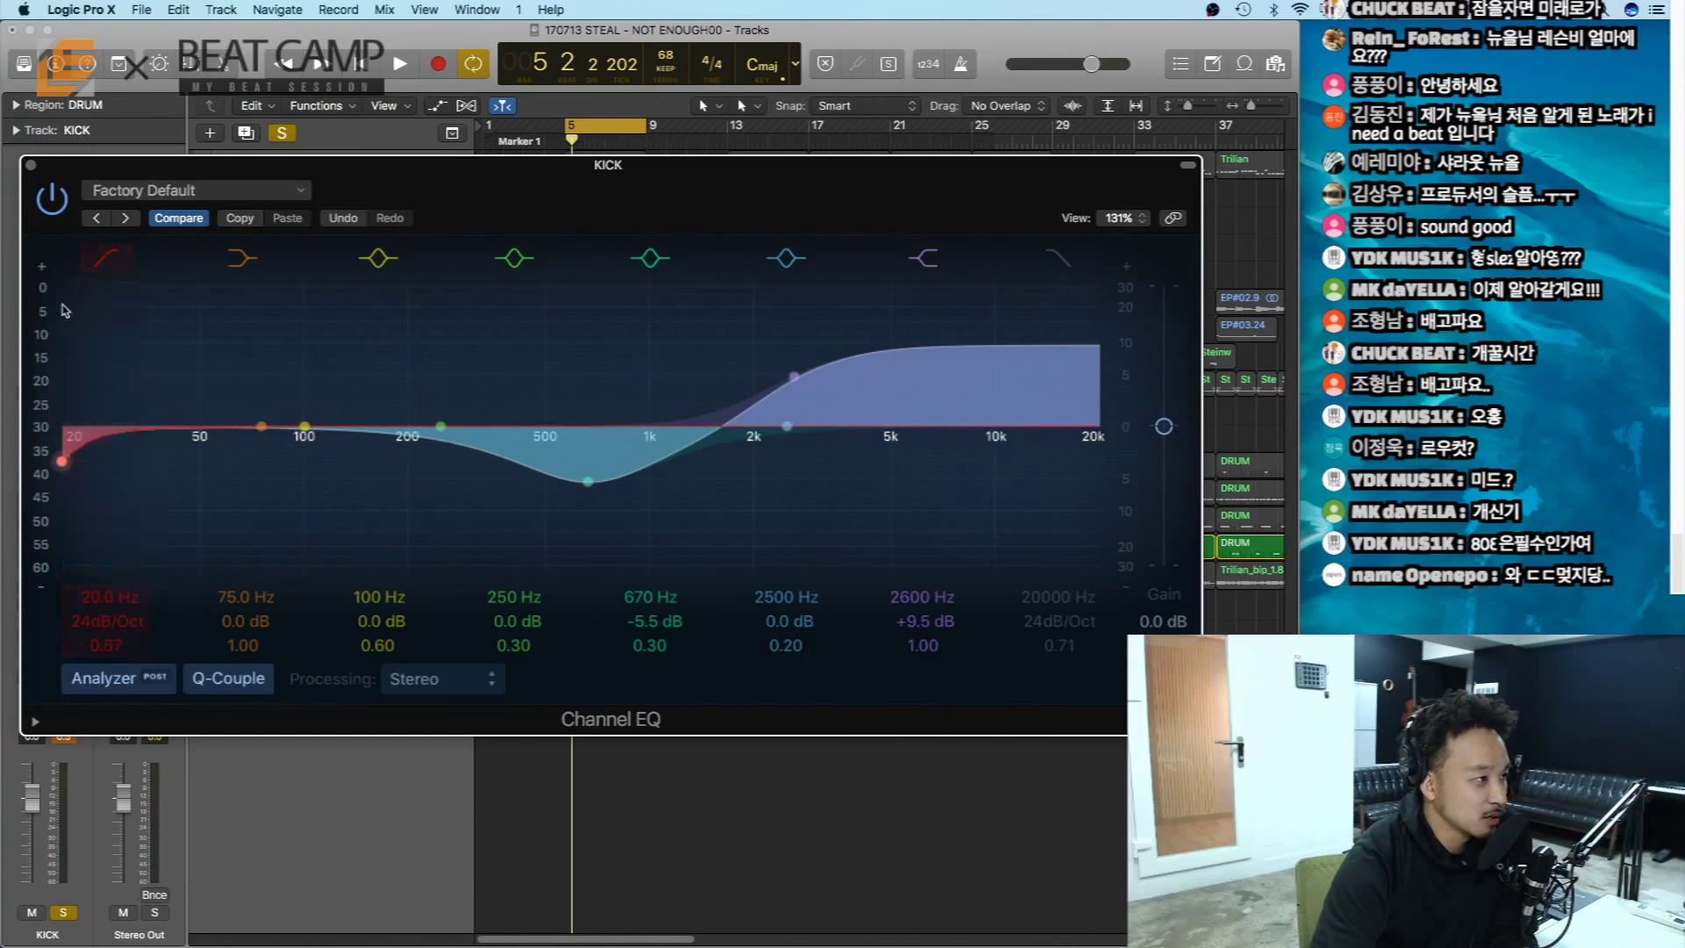
click(102, 266)
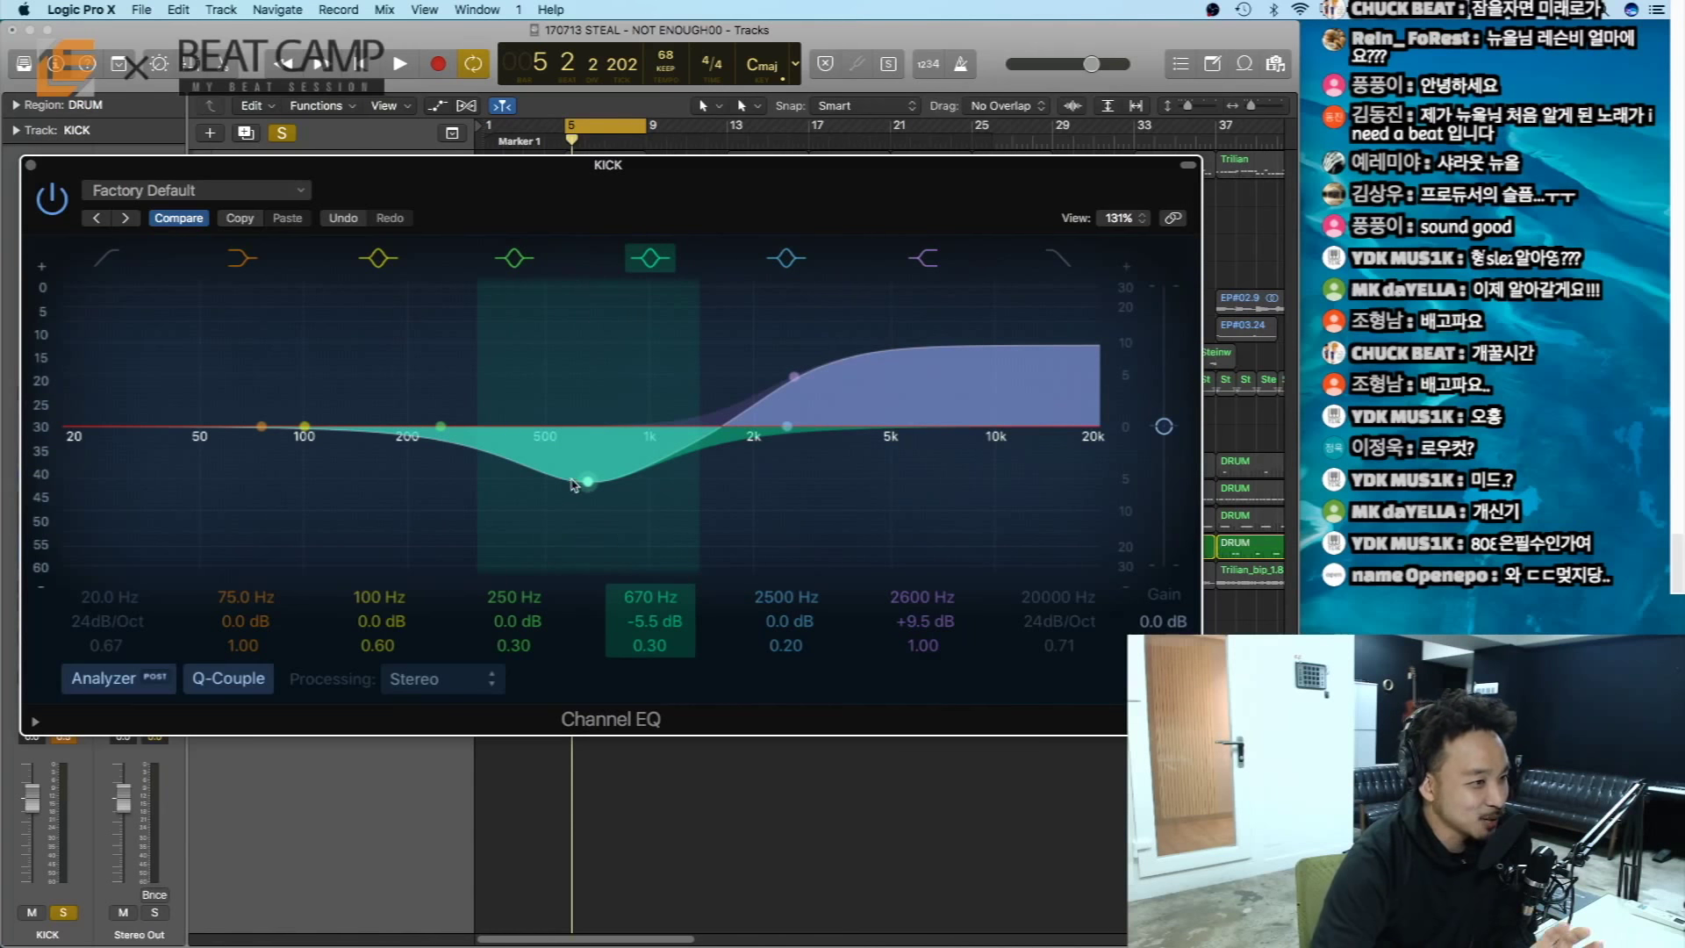
- Ease the kick's mid cut to about 650 Hz at -4.0 dB and close its Channel EQ
drag(587, 484, 581, 476)
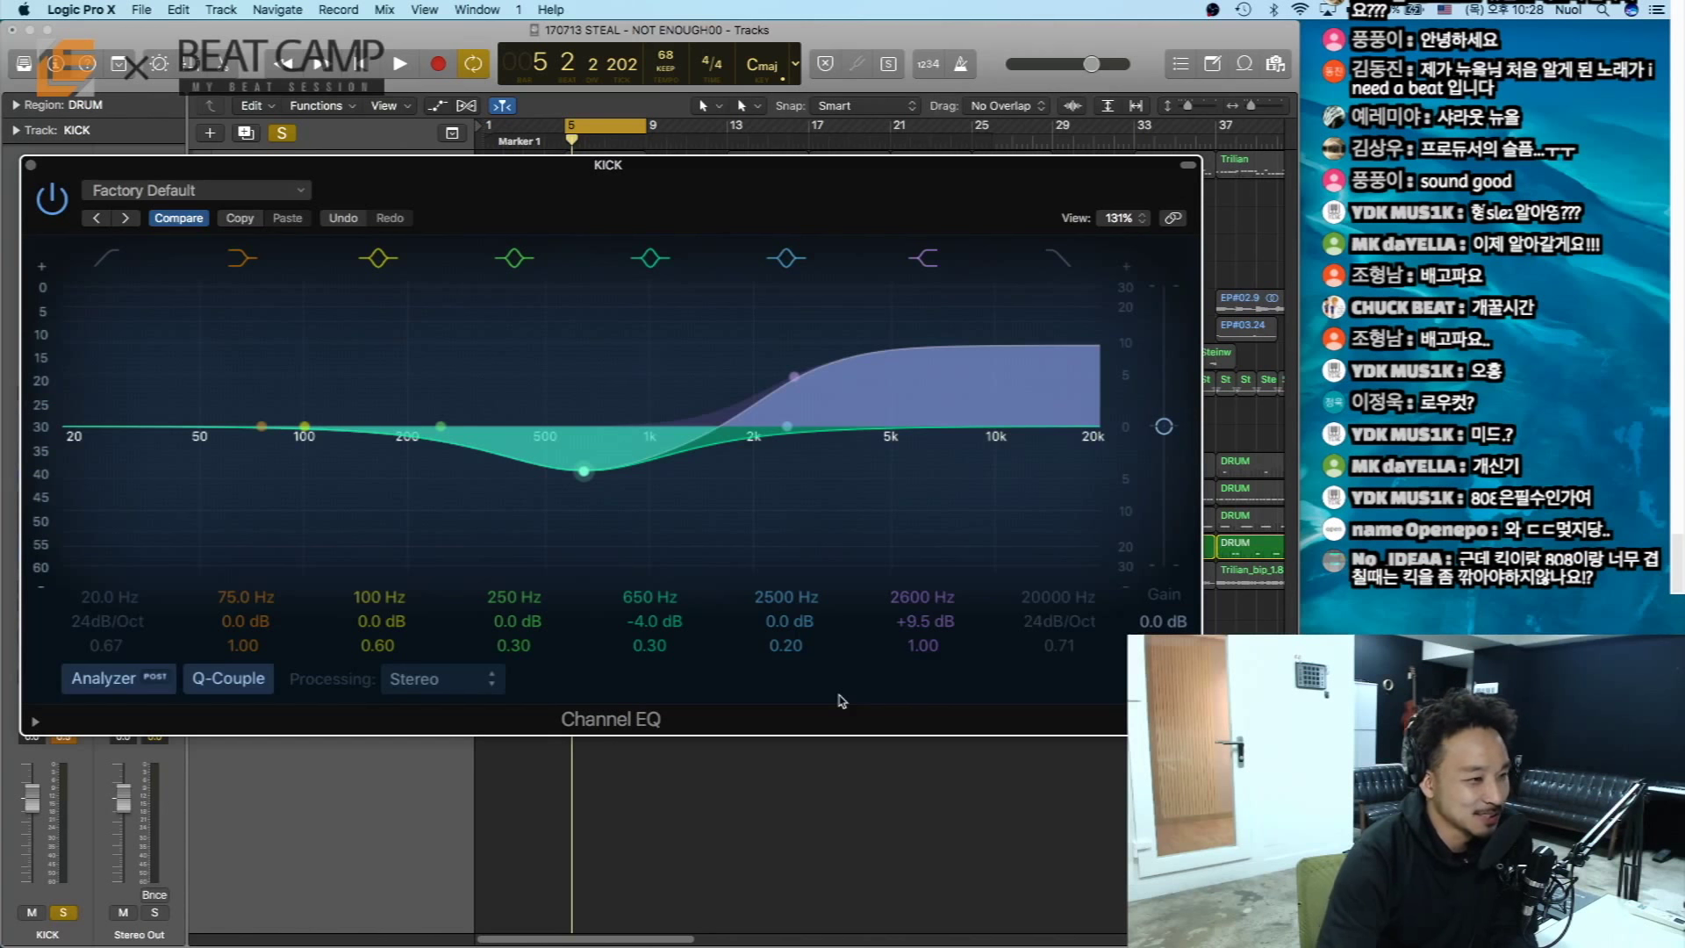
click(31, 166)
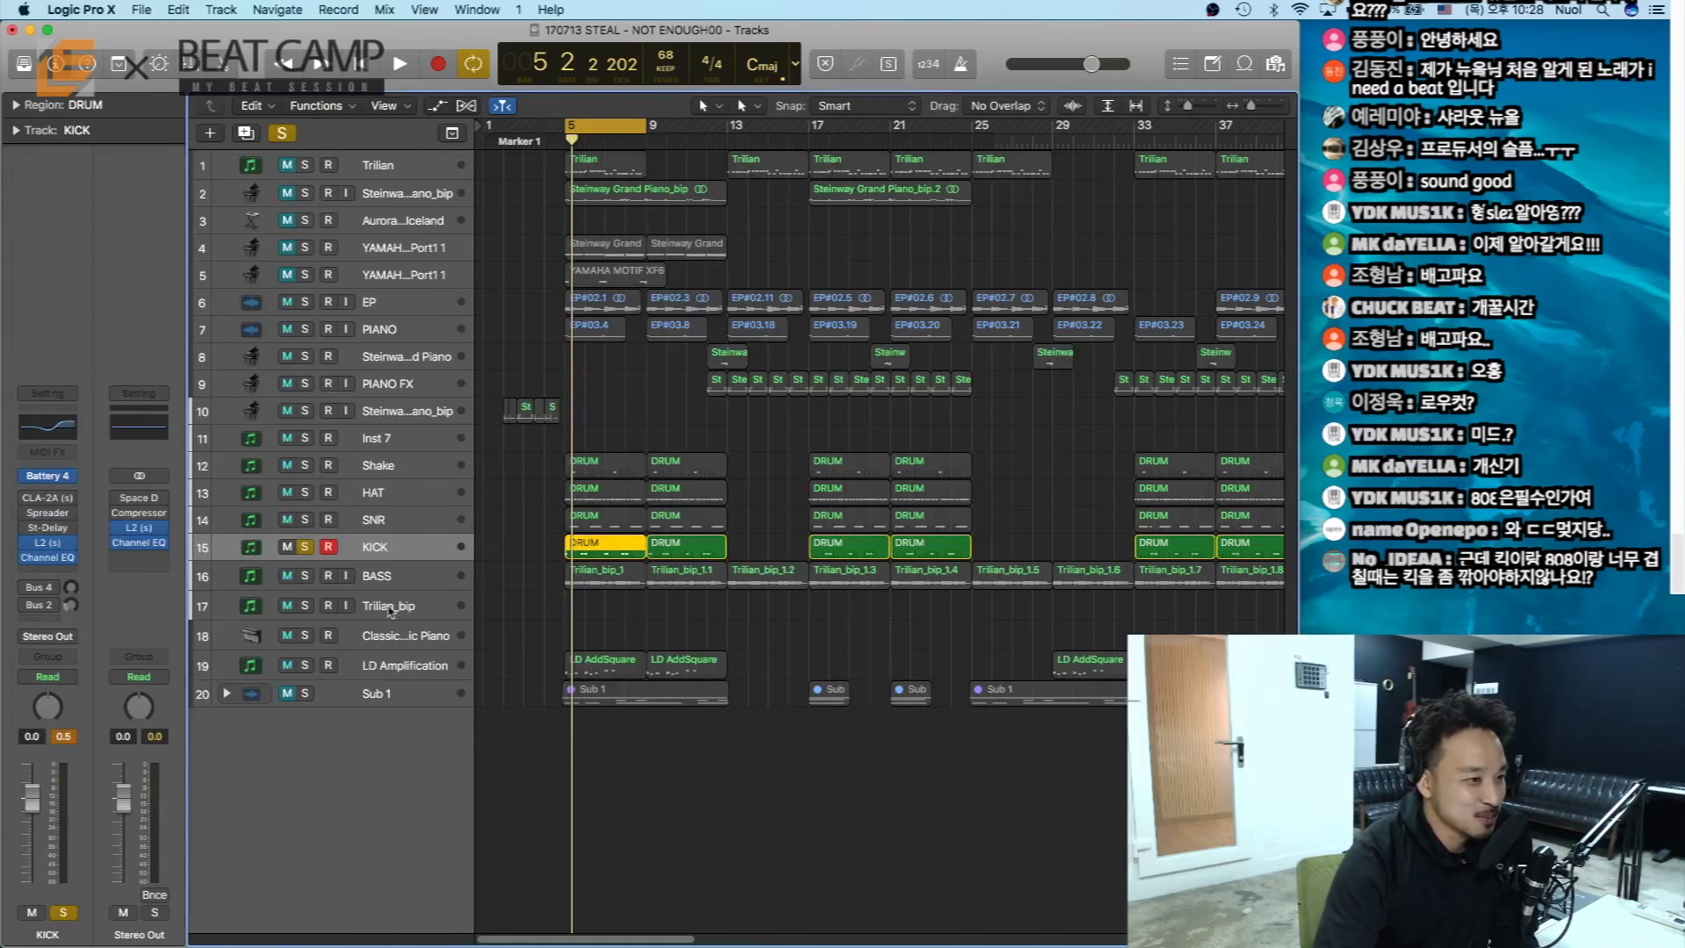
- Move the solo from the KICK track to the SNR track, select the snare and audition it briefly
click(599, 630)
click(304, 521)
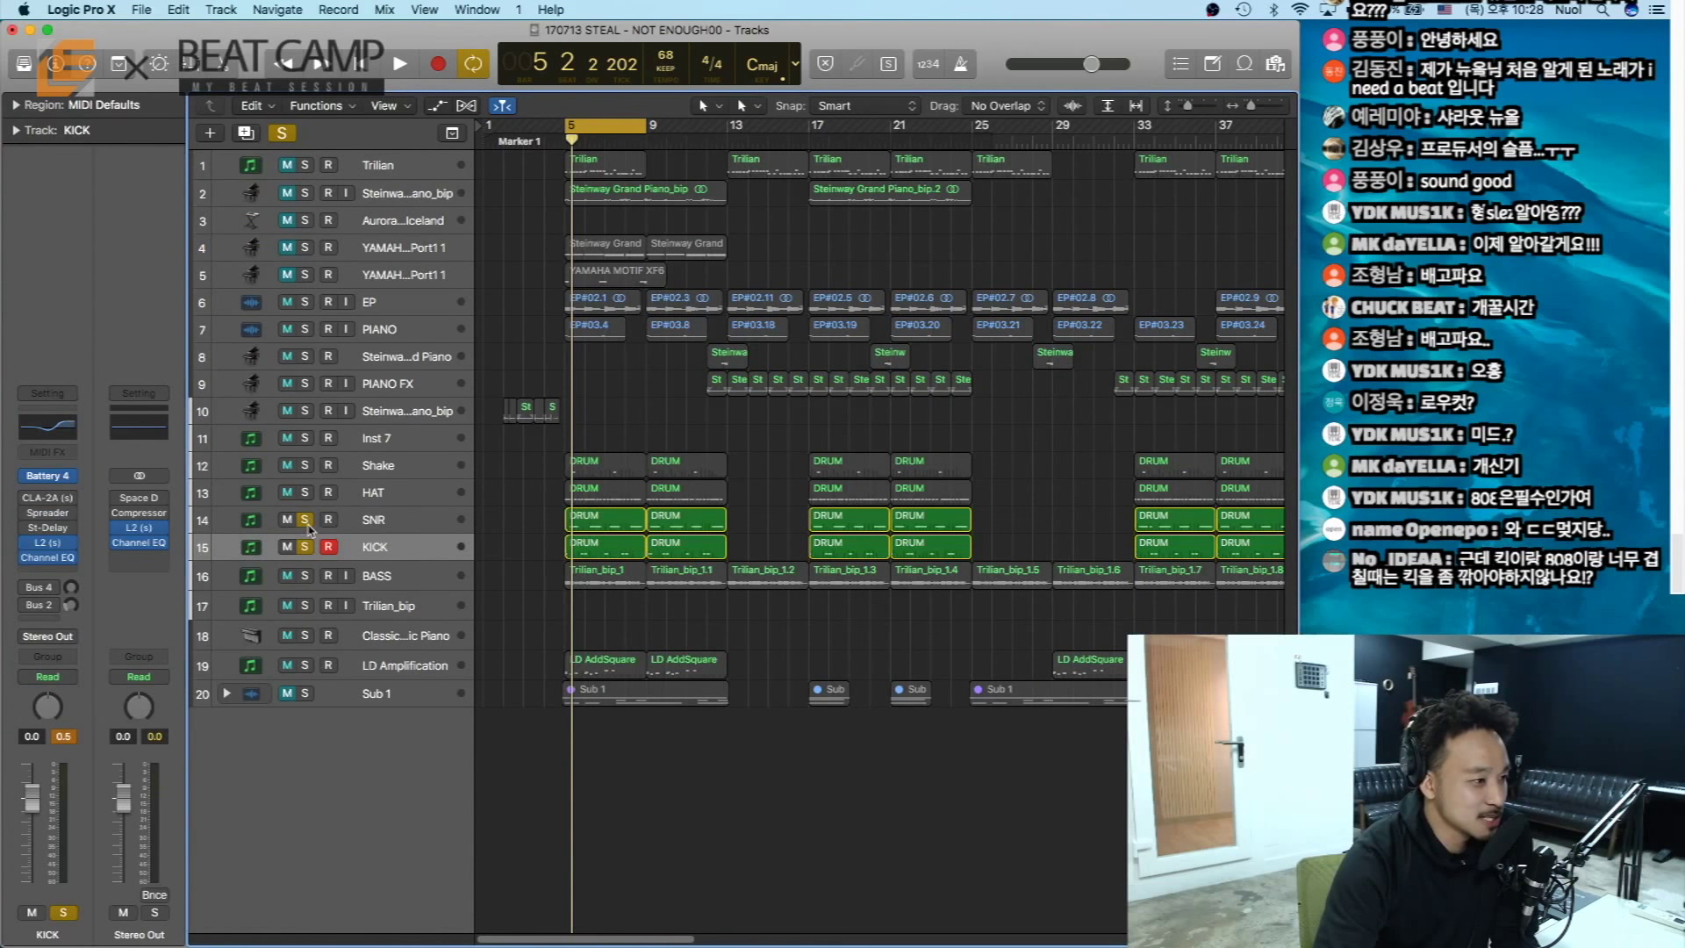
key(space)
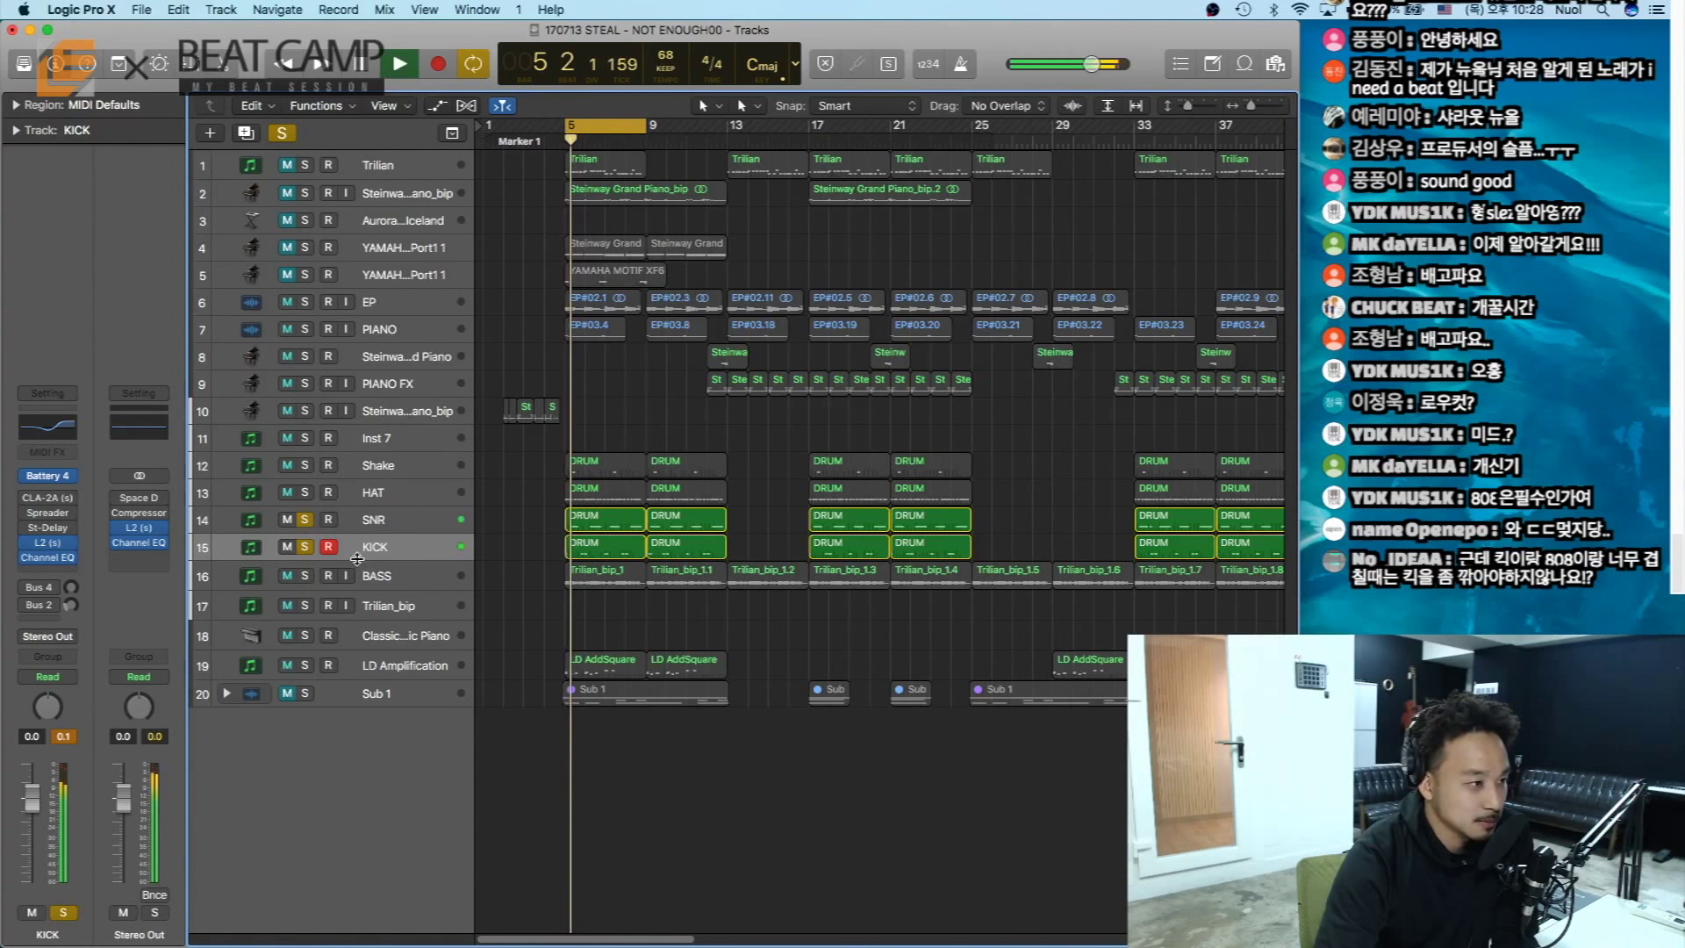
click(305, 547)
click(605, 521)
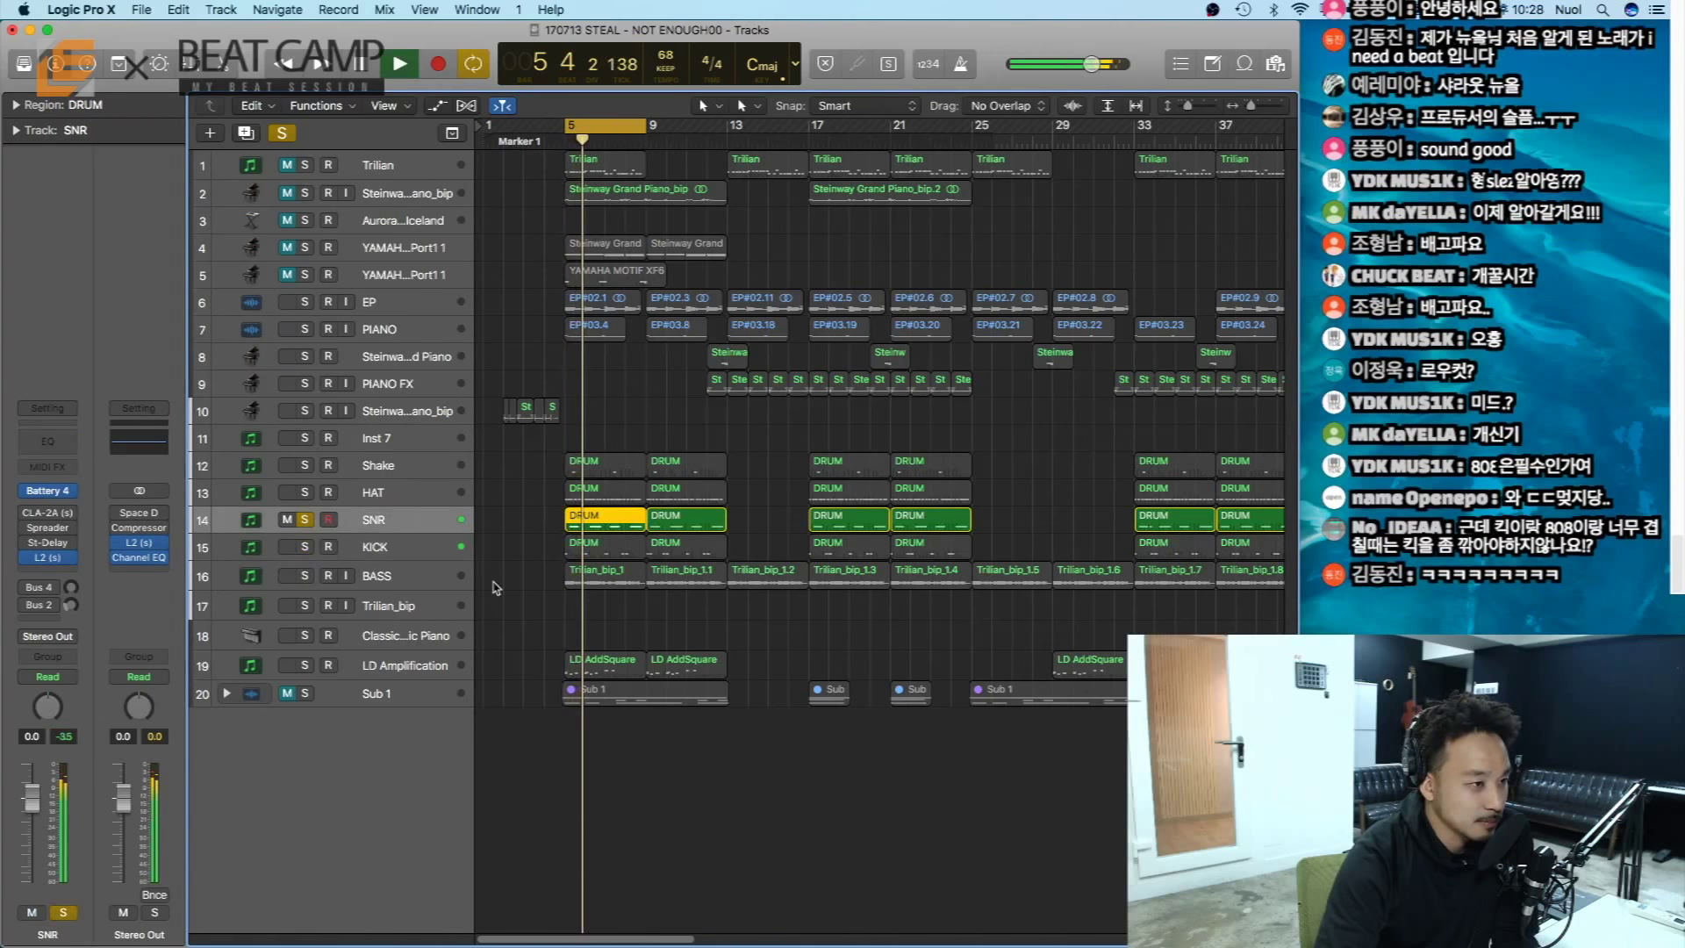
key(space)
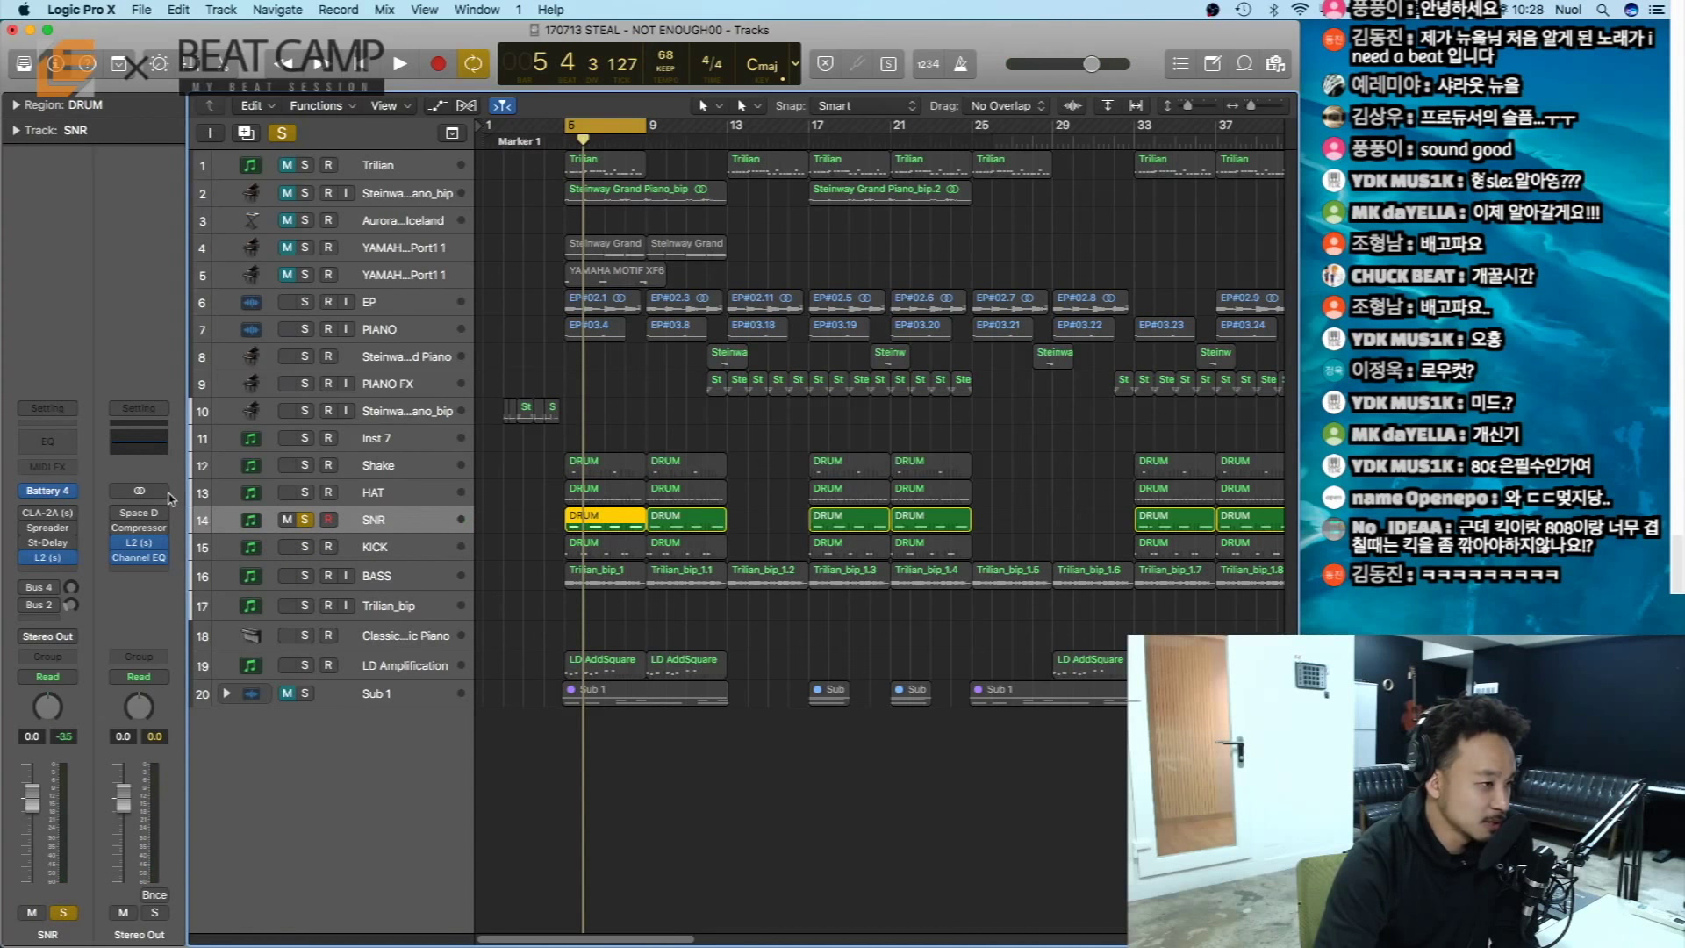
- Insert the MannyM Tone Shaper on the snare track and set its Low, Lo Mid and Hi Mid selectors to 3 and High to 2
click(72, 526)
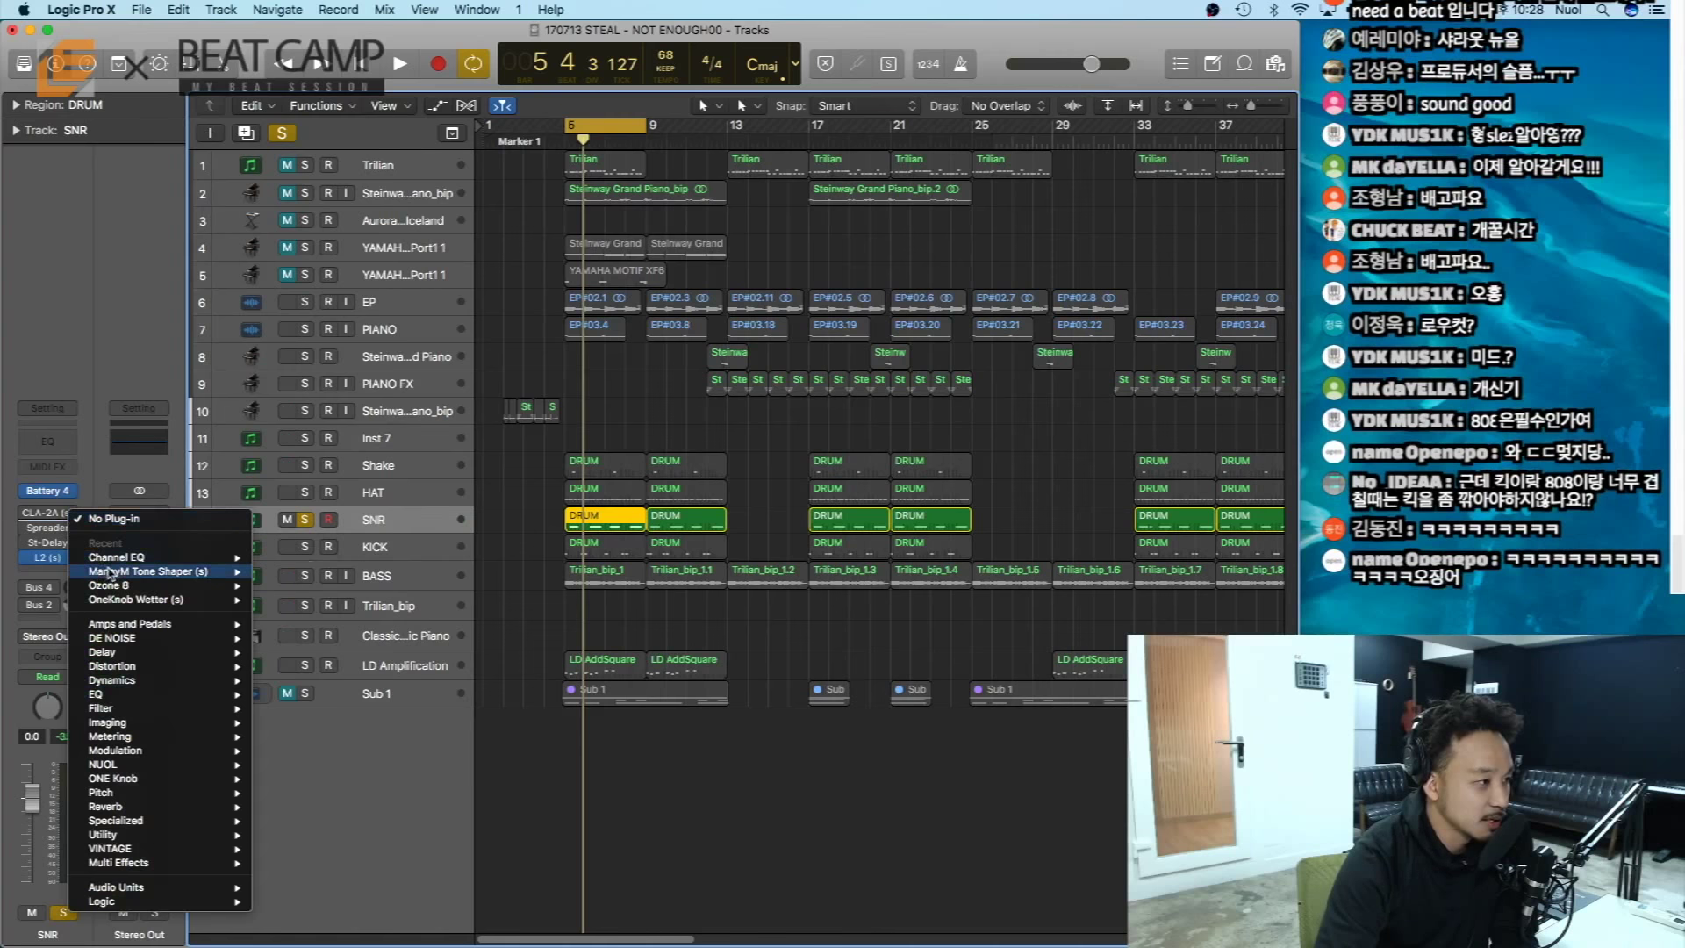
mouse_move(168, 586)
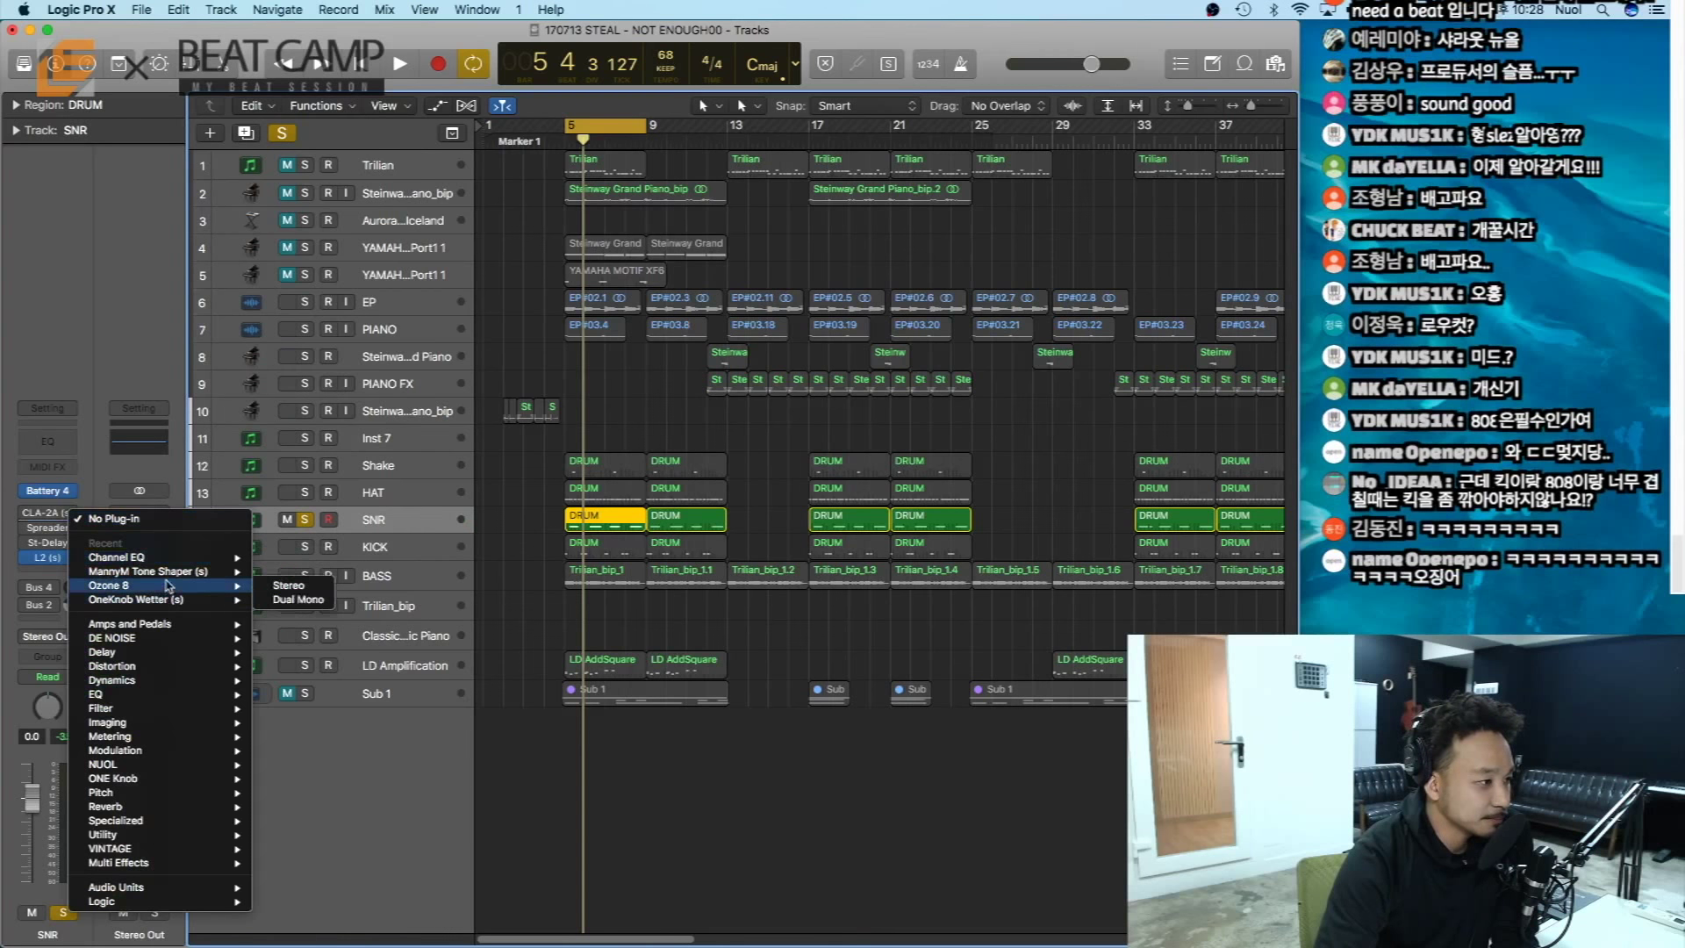
click(281, 579)
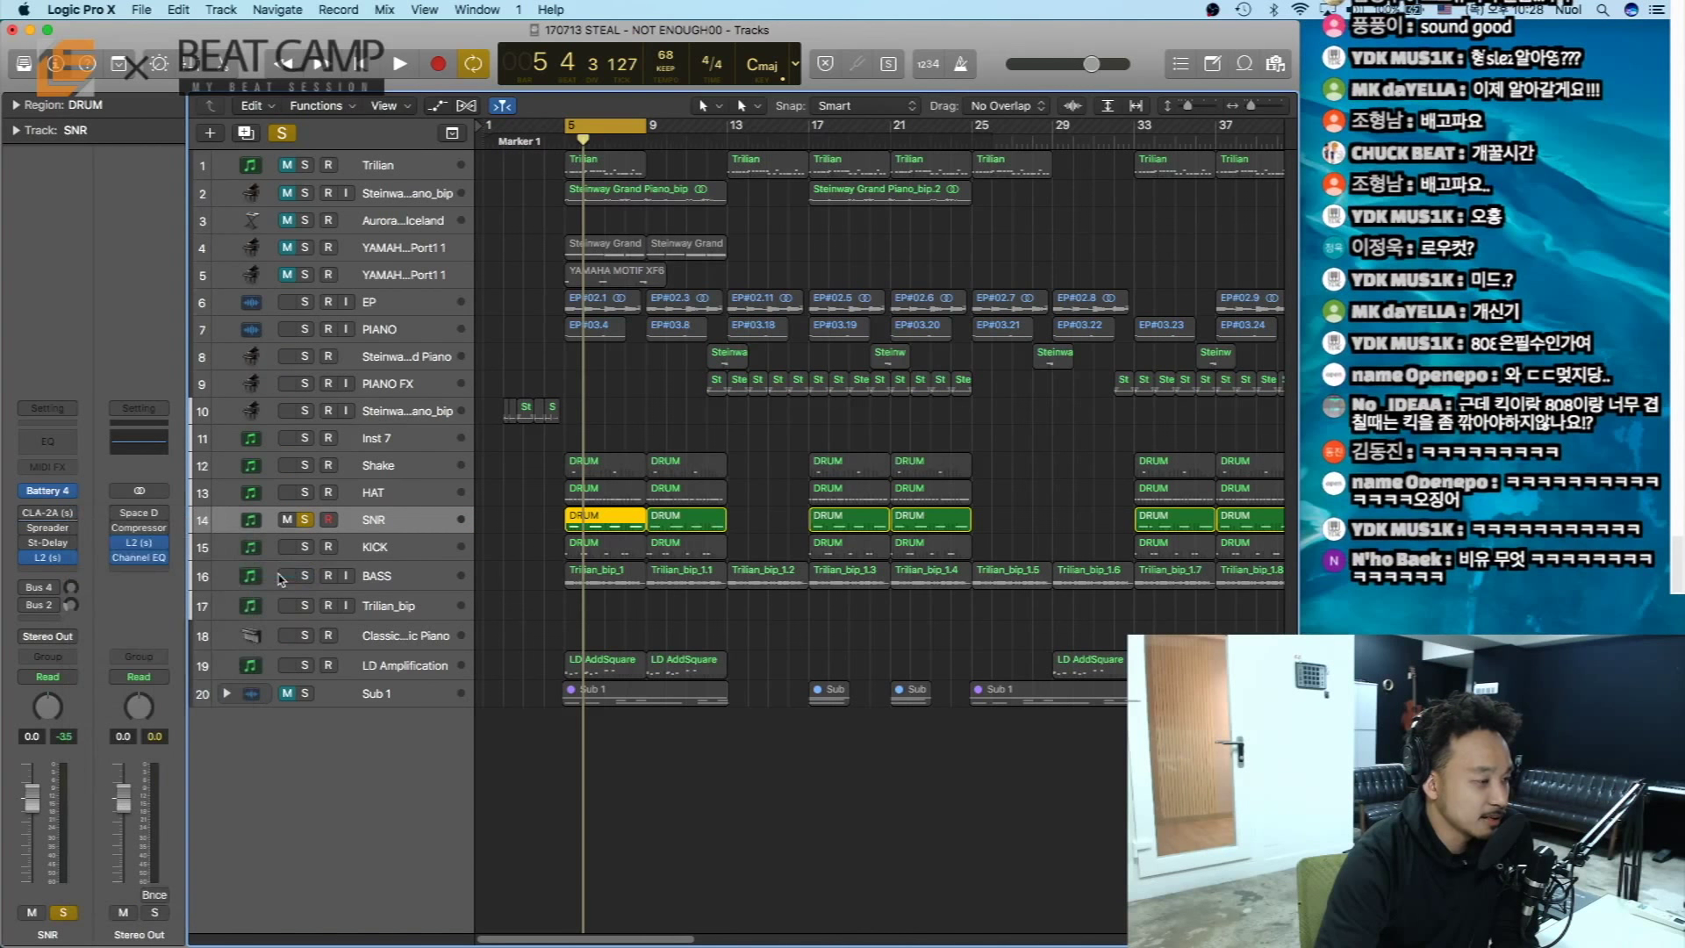
drag(406, 66, 633, 306)
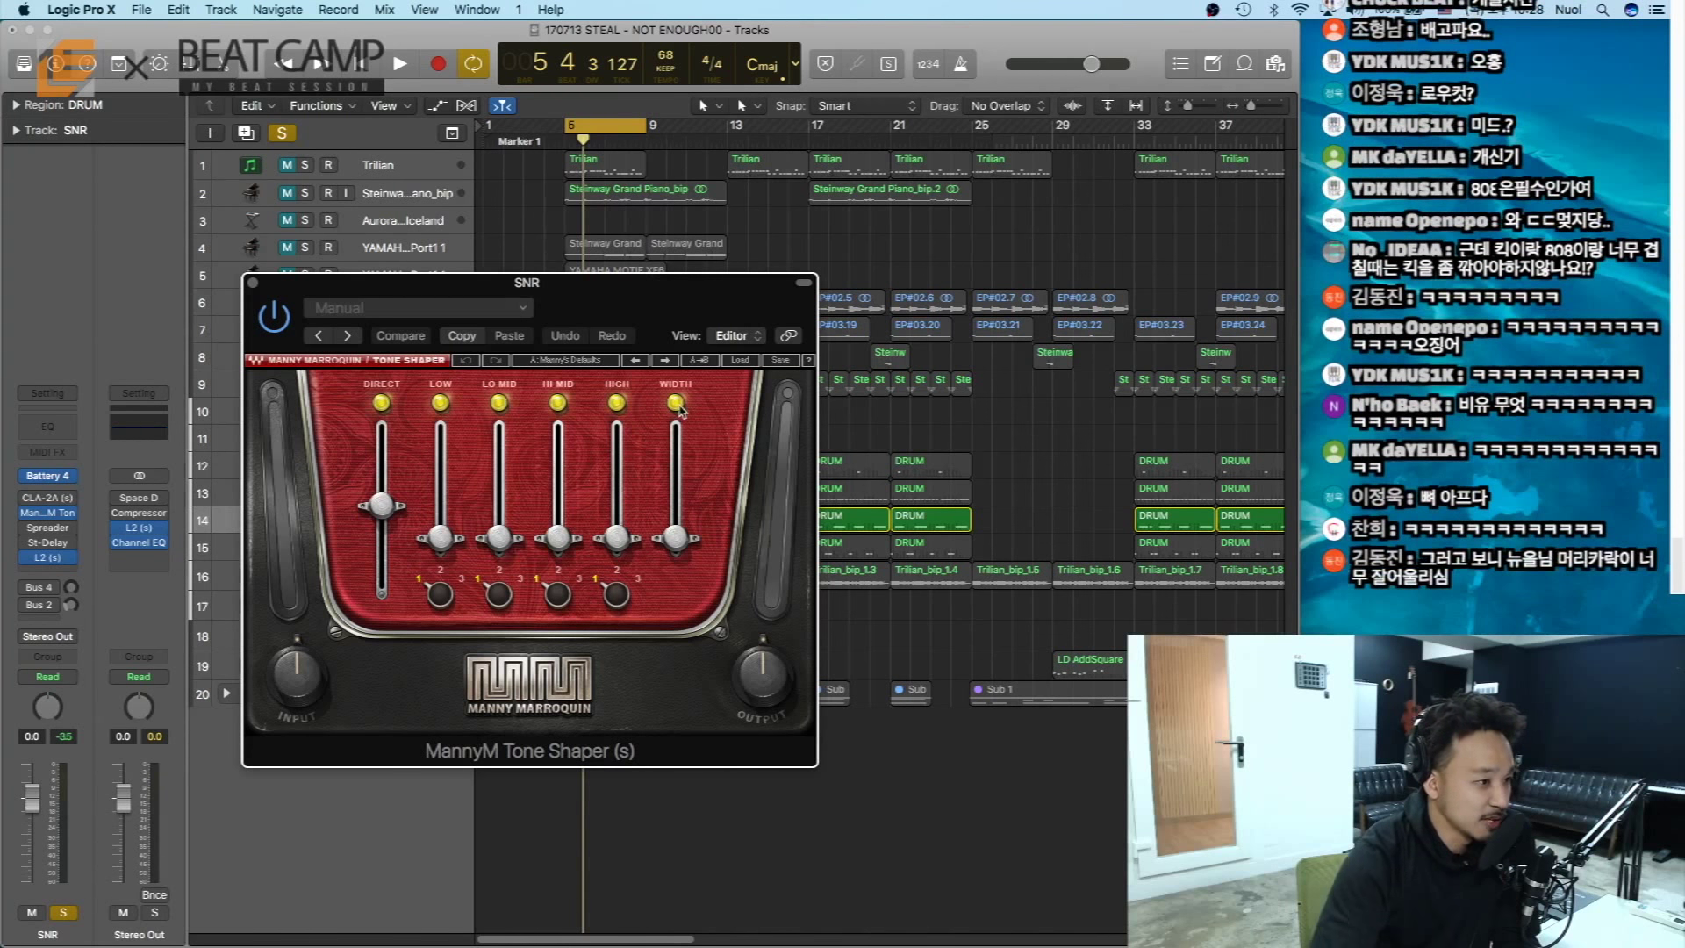
click(441, 572)
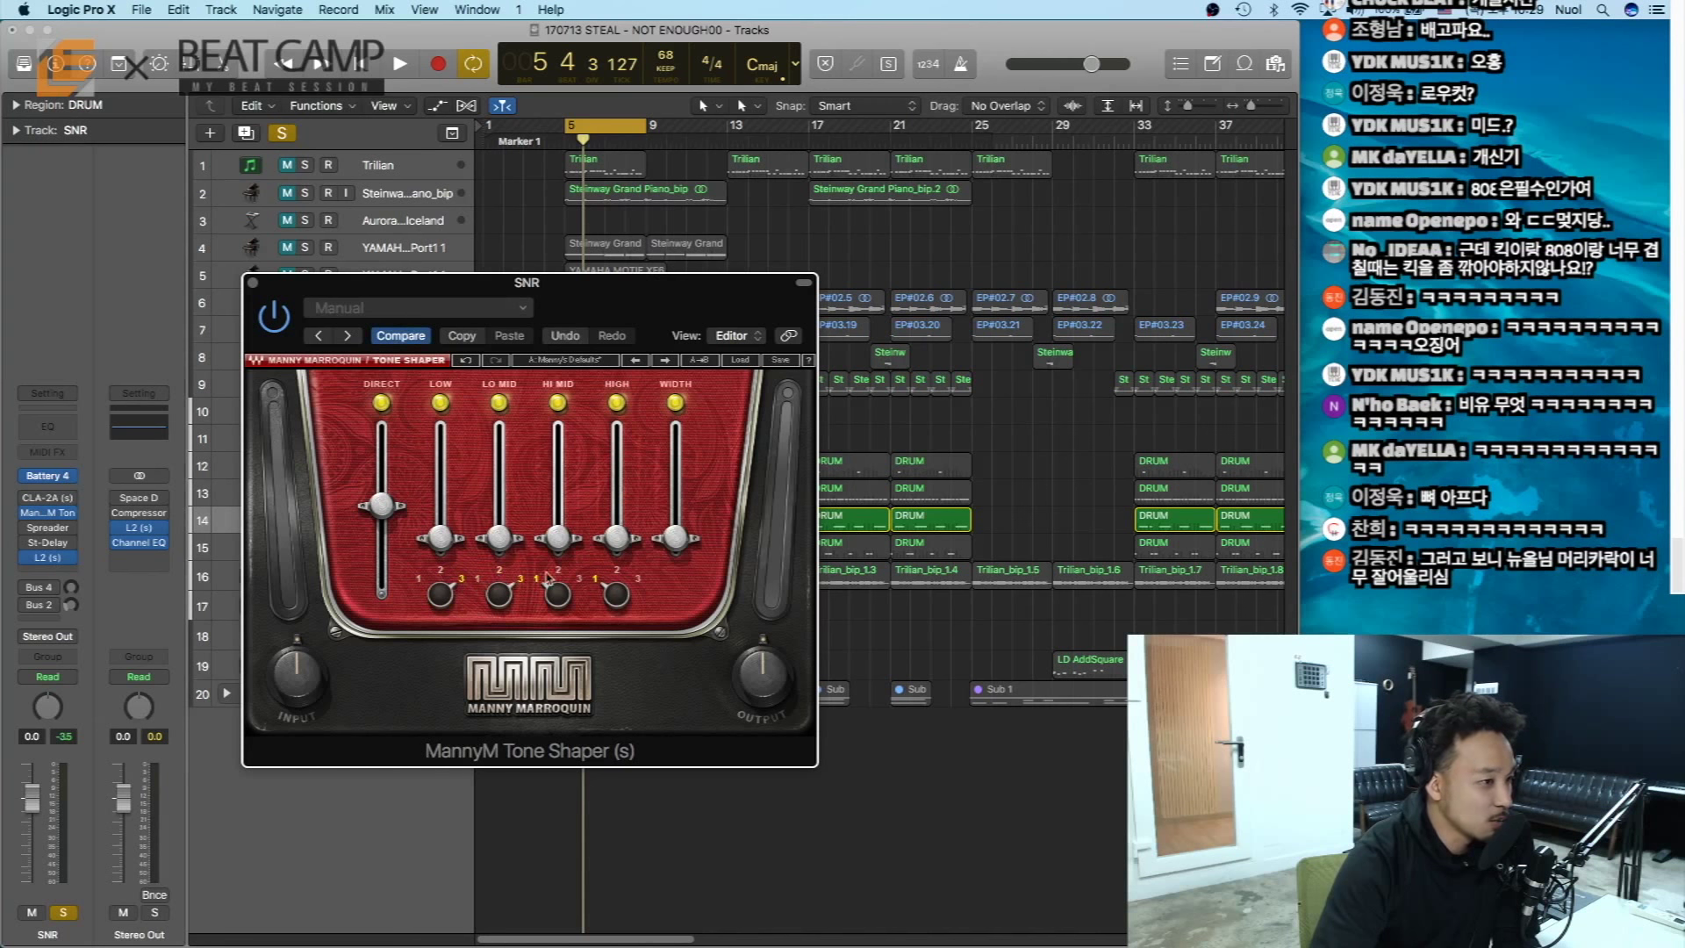
click(618, 591)
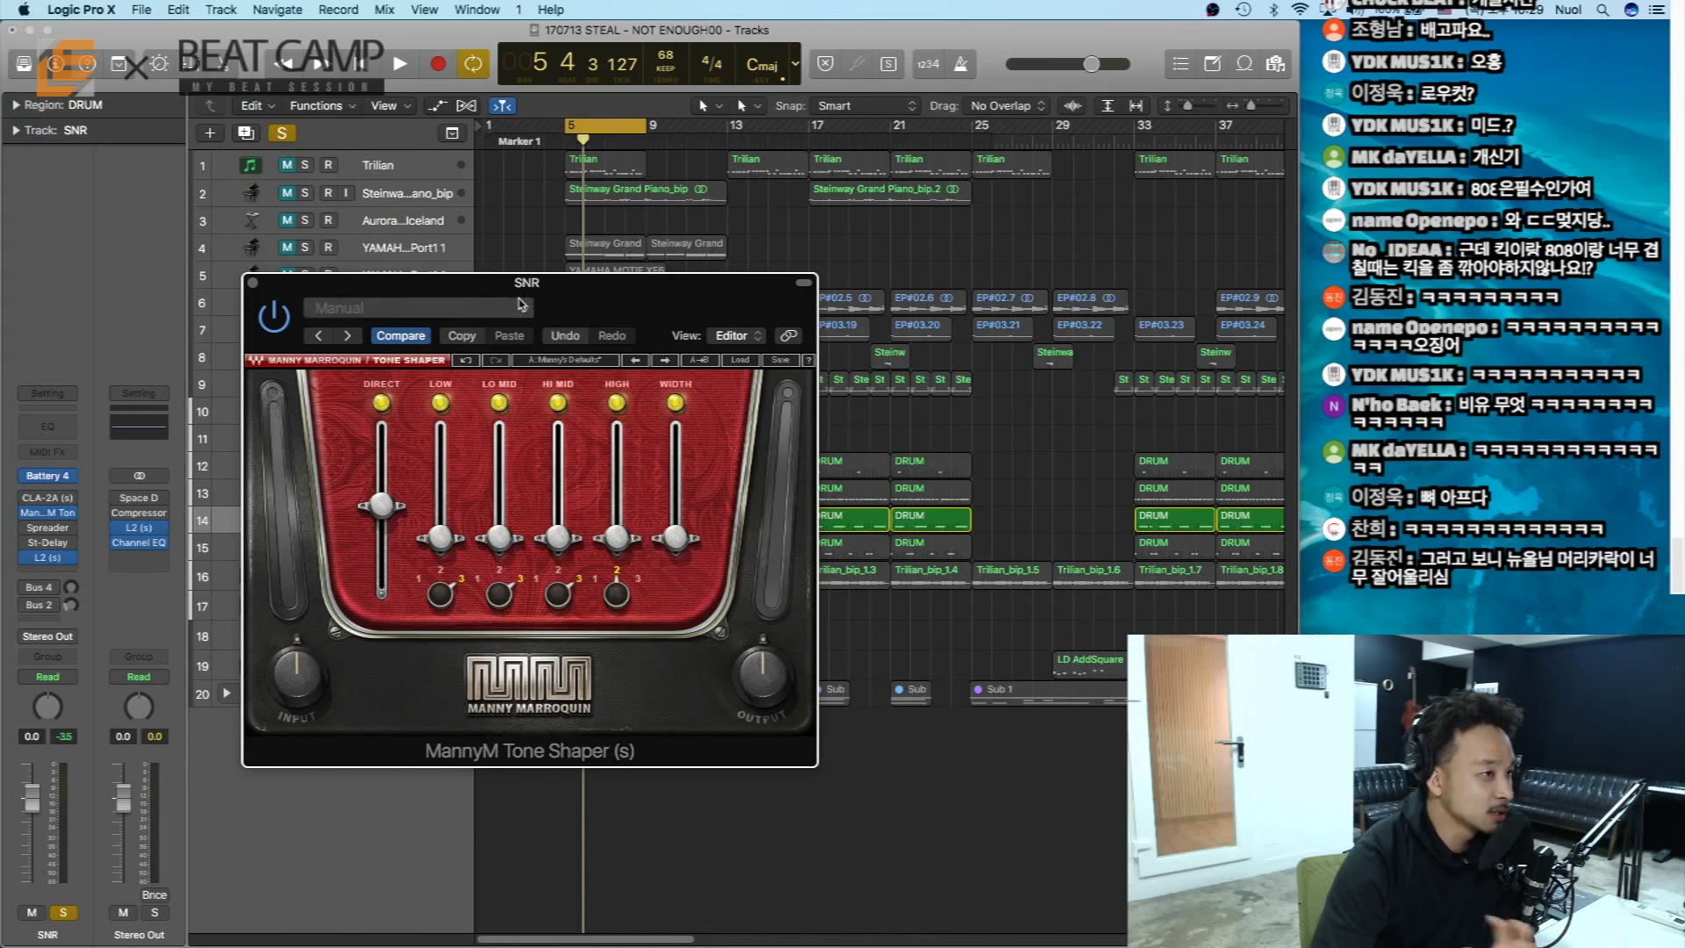
drag(565, 293, 554, 306)
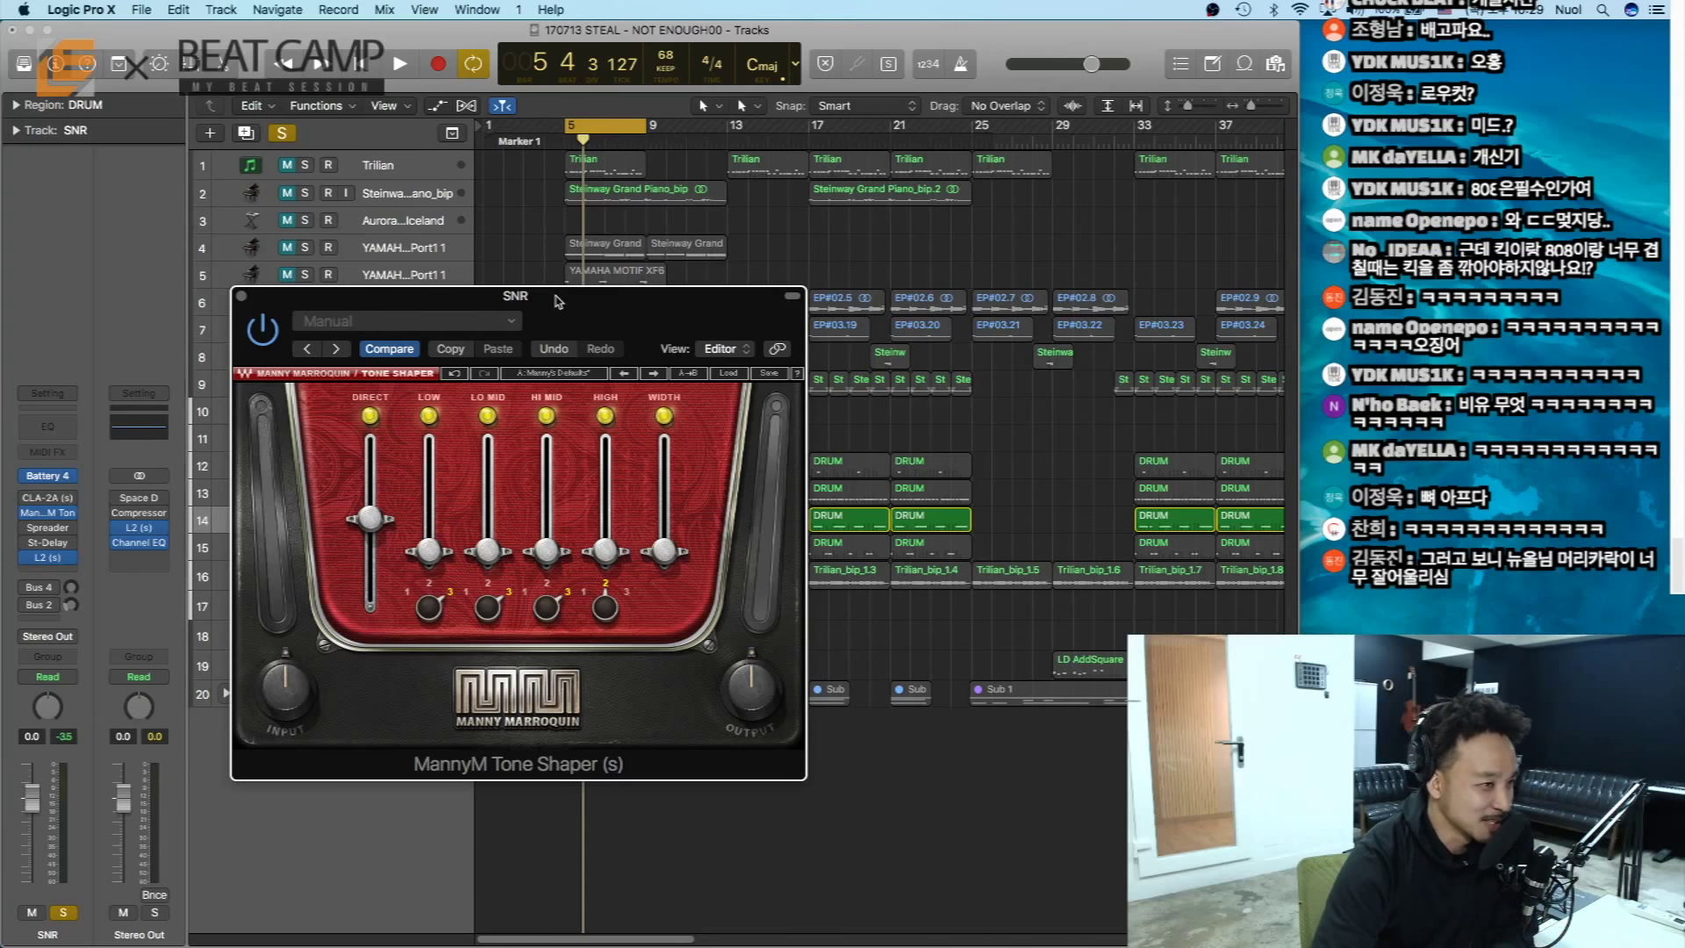
drag(559, 302, 543, 365)
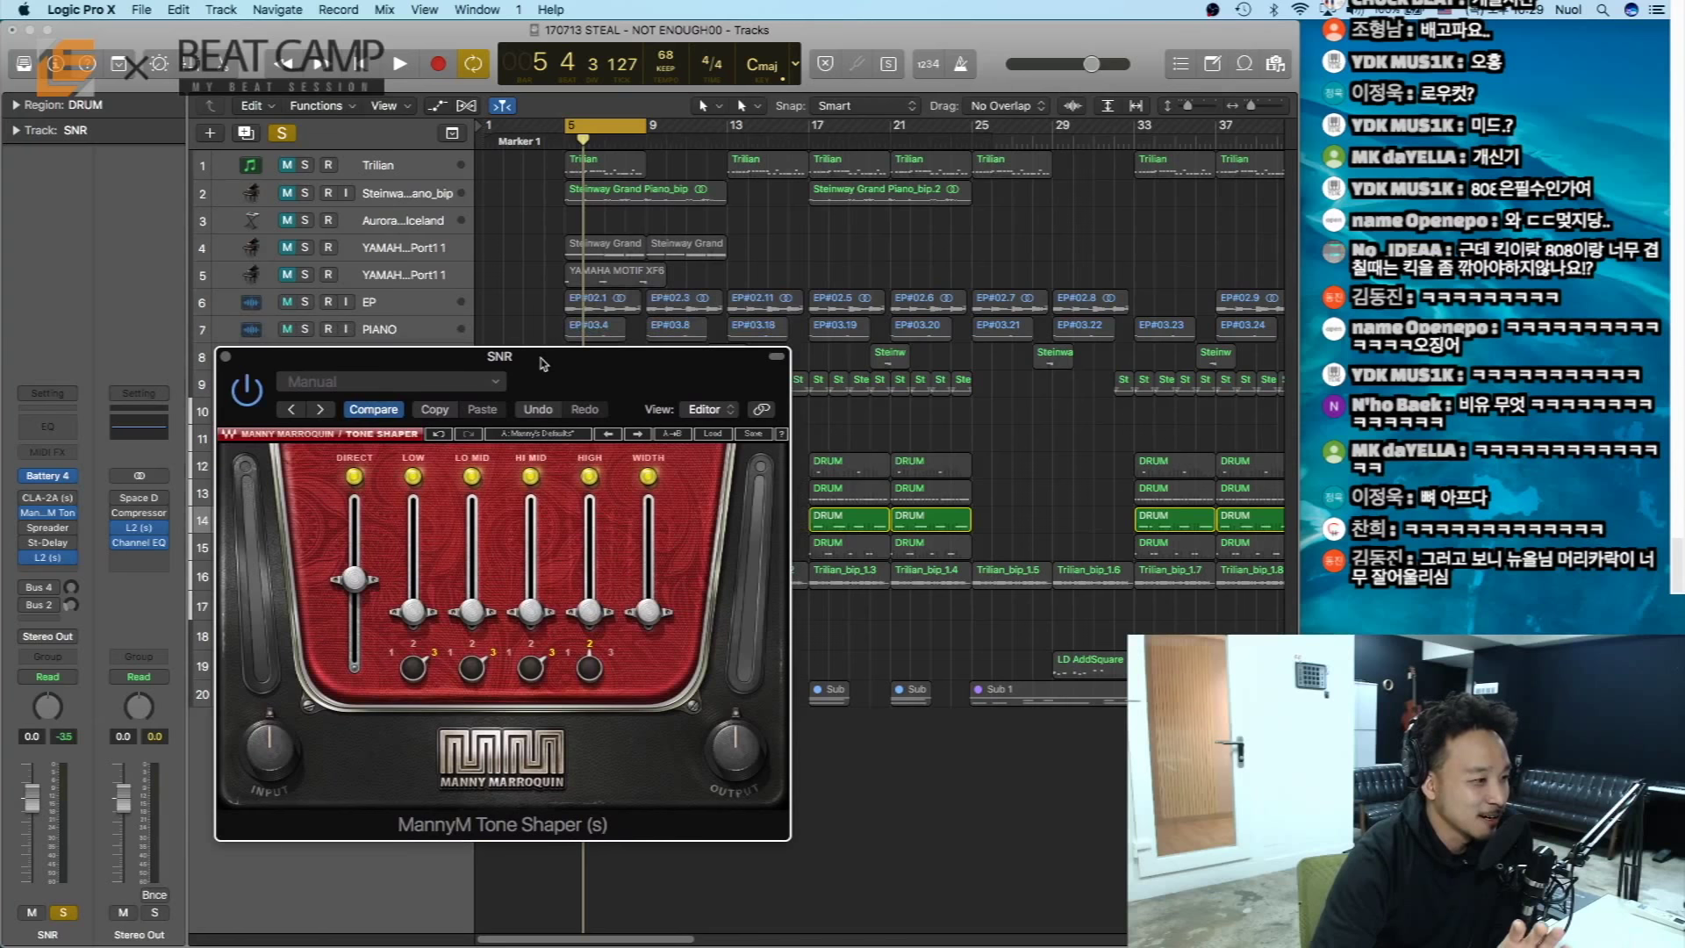
drag(544, 361, 550, 362)
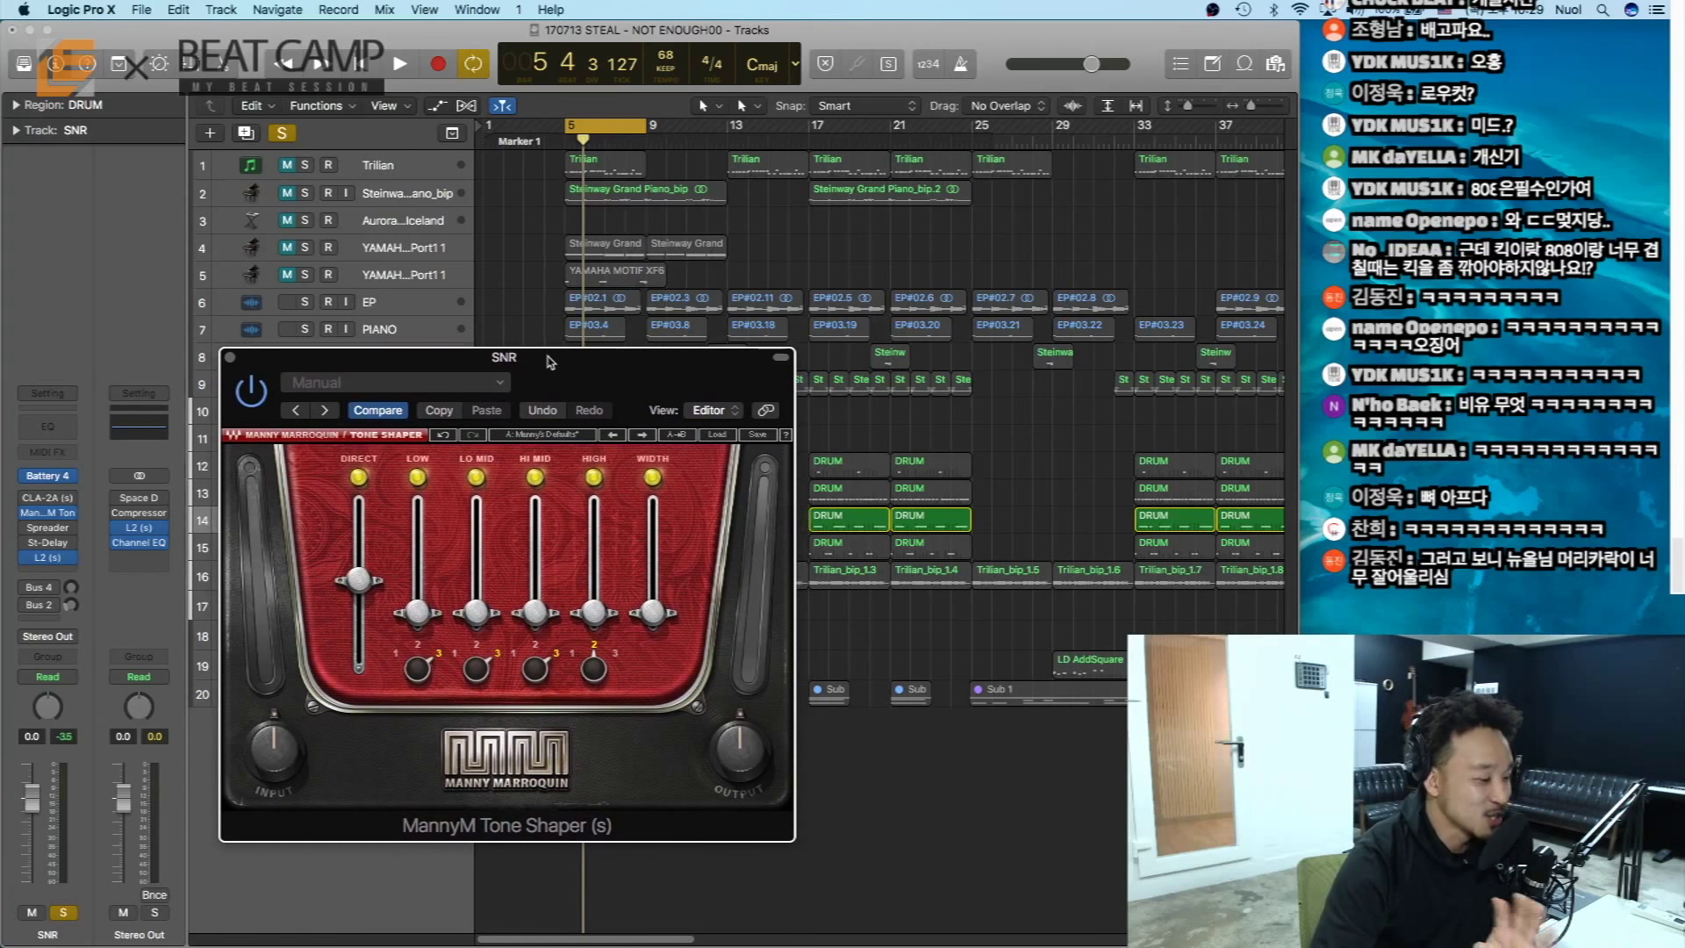
drag(555, 363, 554, 360)
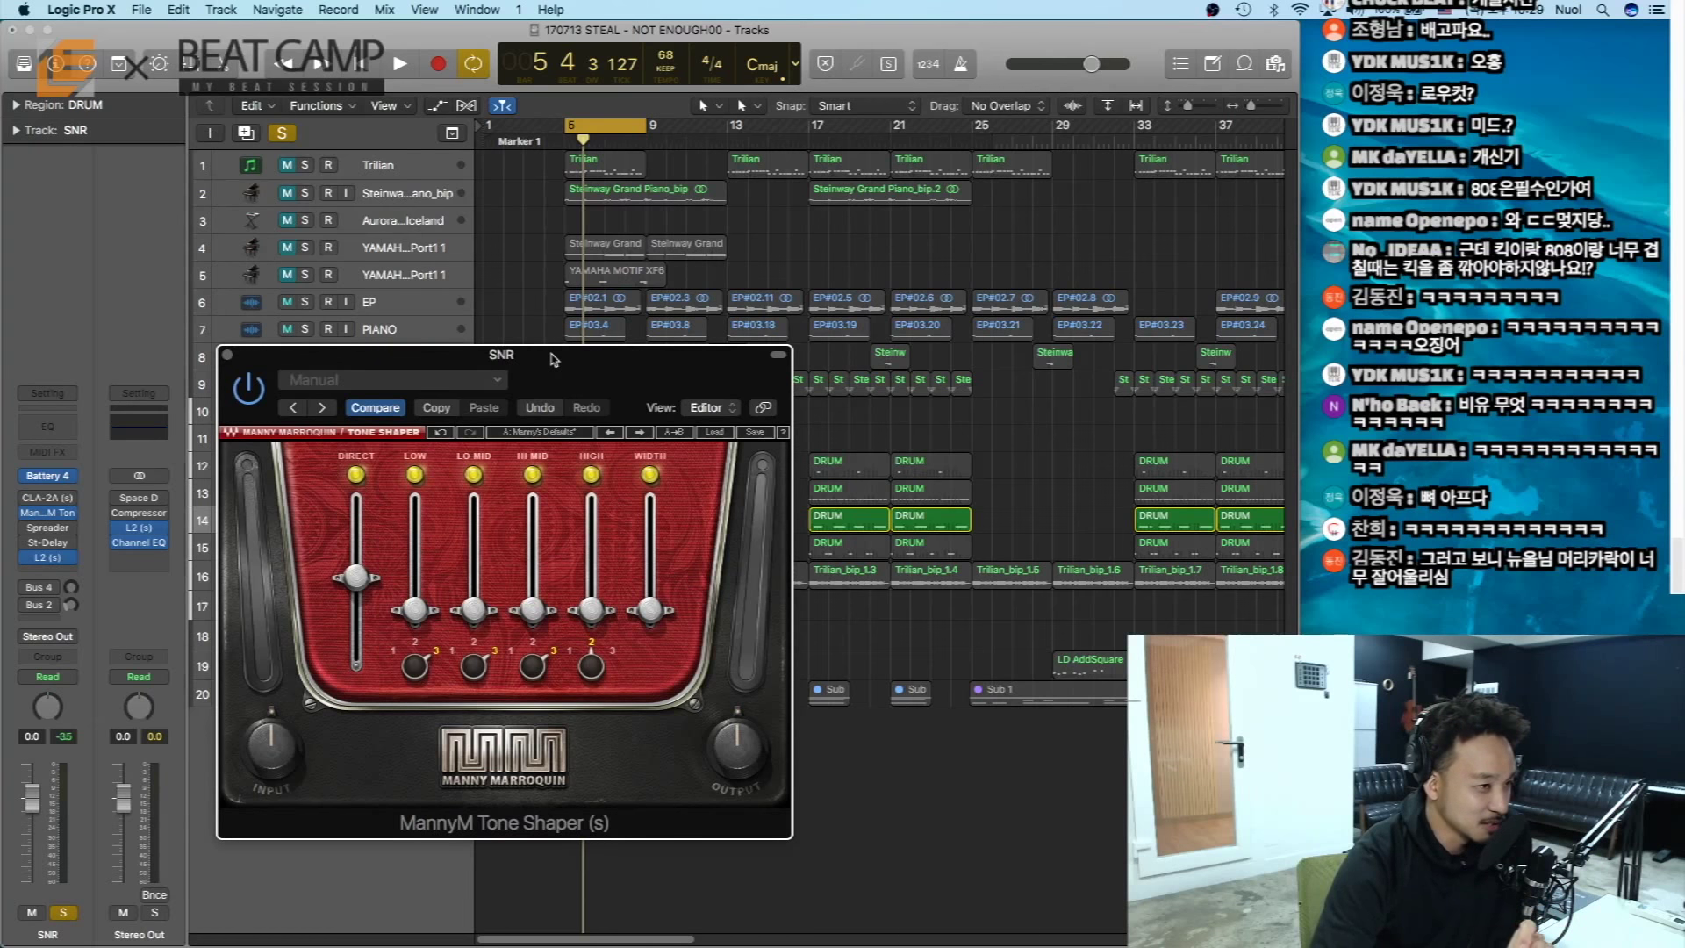
drag(553, 359, 585, 372)
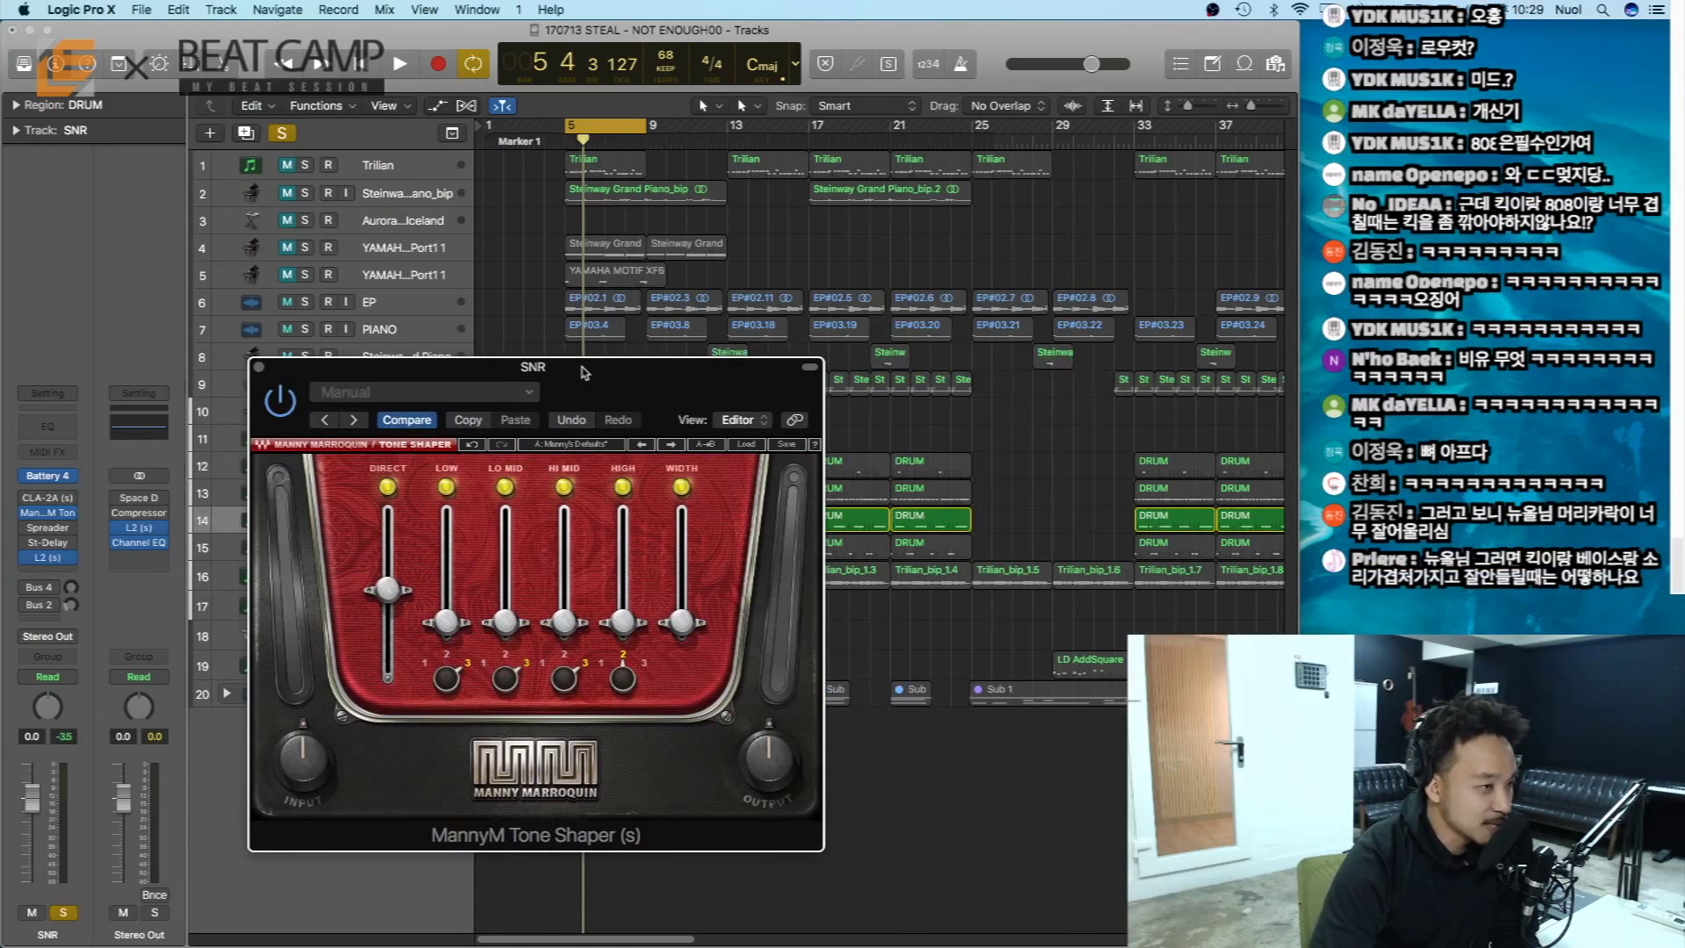
drag(586, 372, 584, 369)
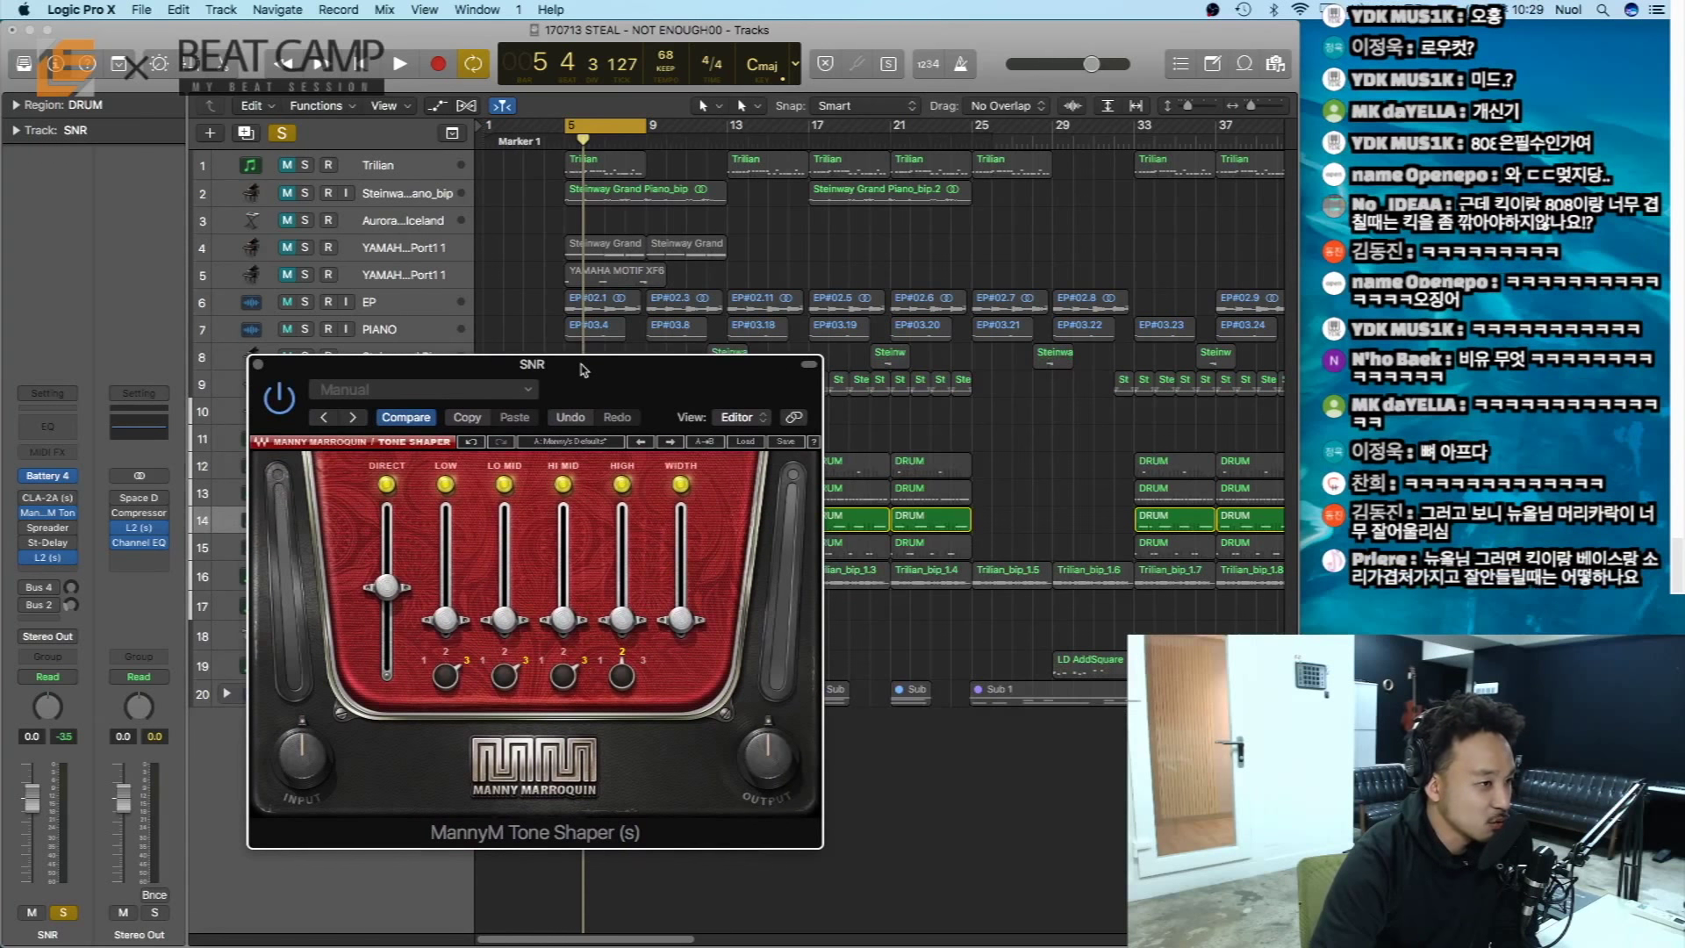
- Look through the Tone Shaper's factory presets without loading one
click(752, 444)
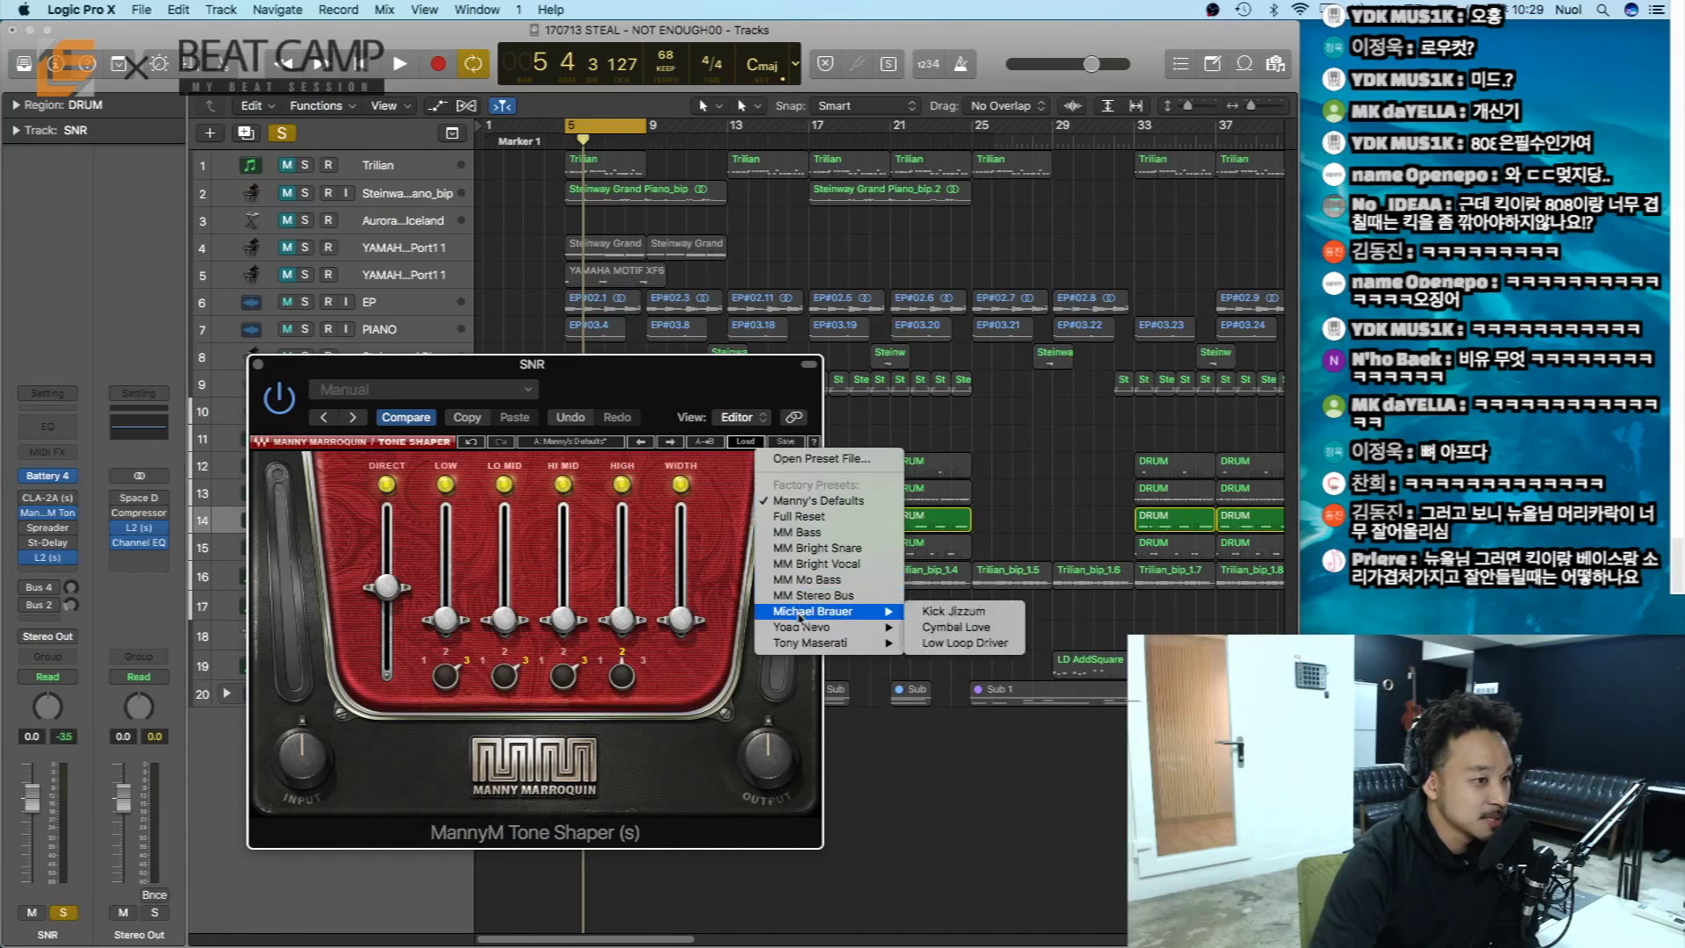
mouse_move(806, 648)
click(659, 450)
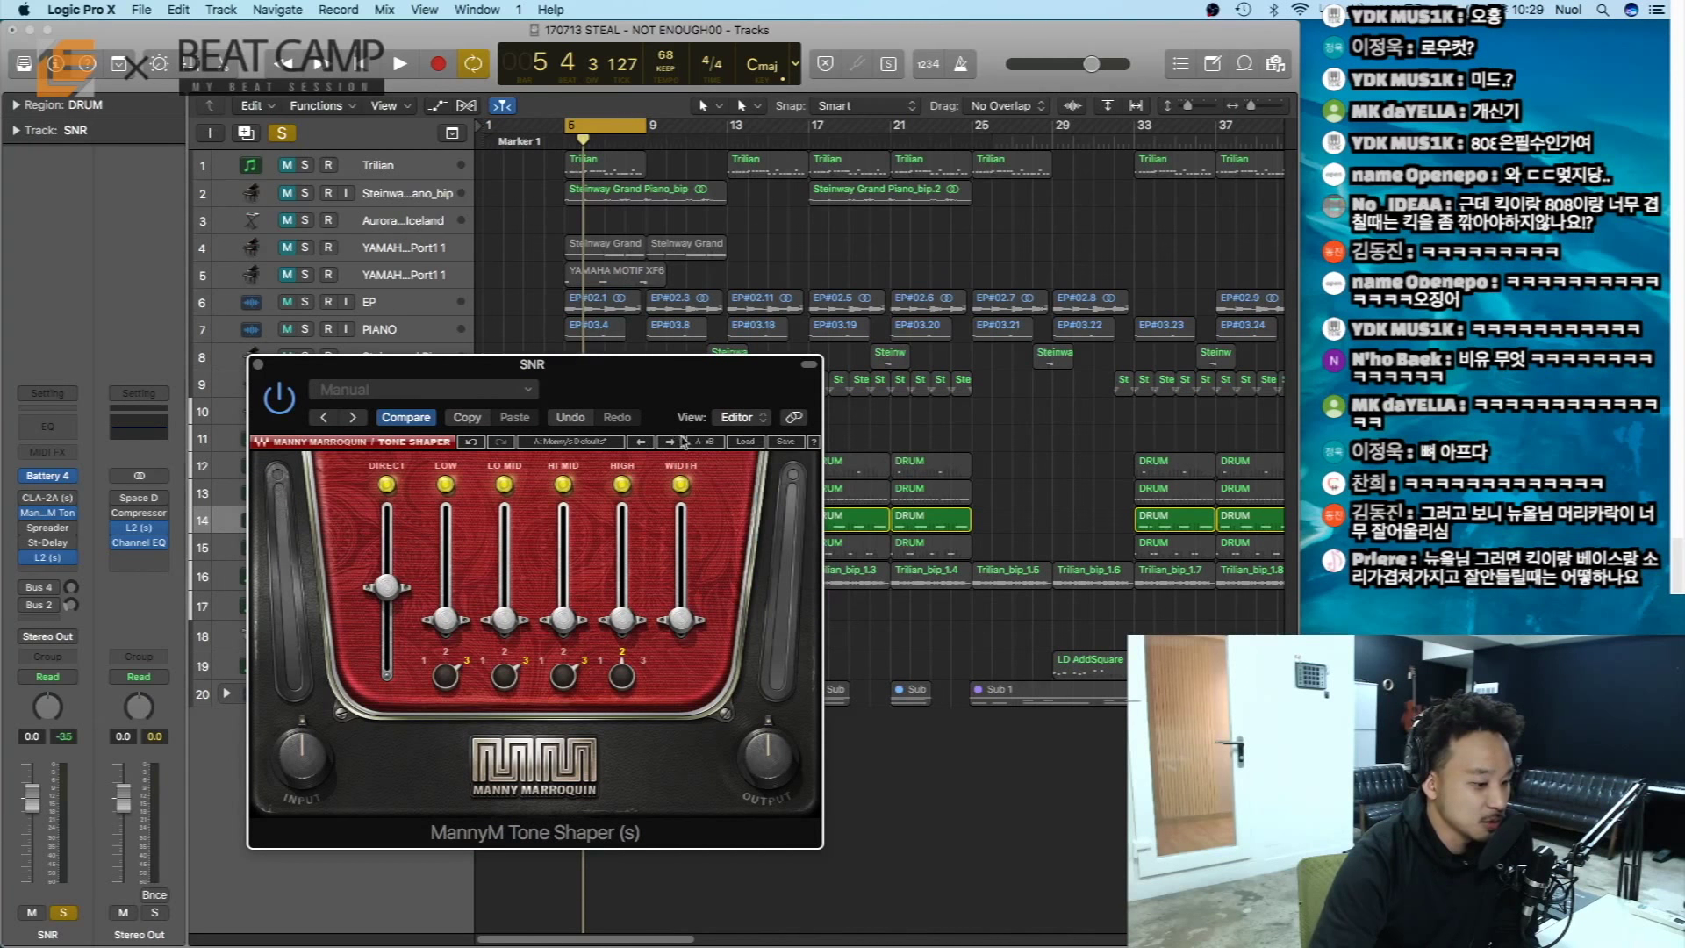
- Play the soloed snare and step the Tone Shaper's presets forward to MM Bright Snare
drag(659, 379, 413, 201)
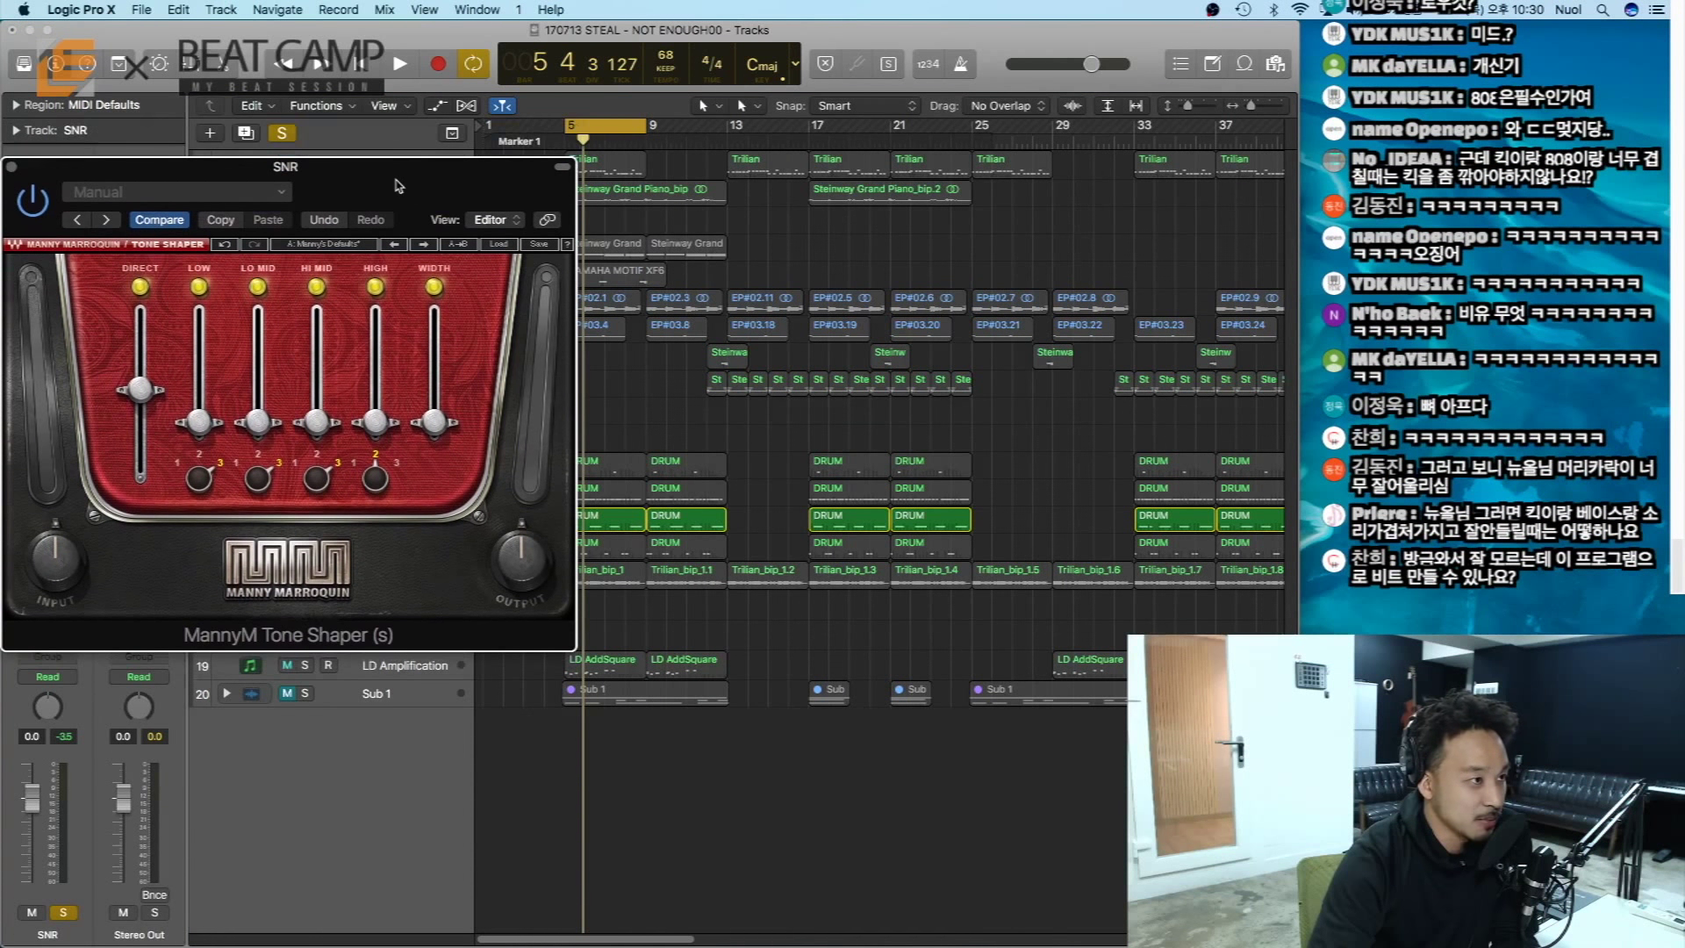
key(space)
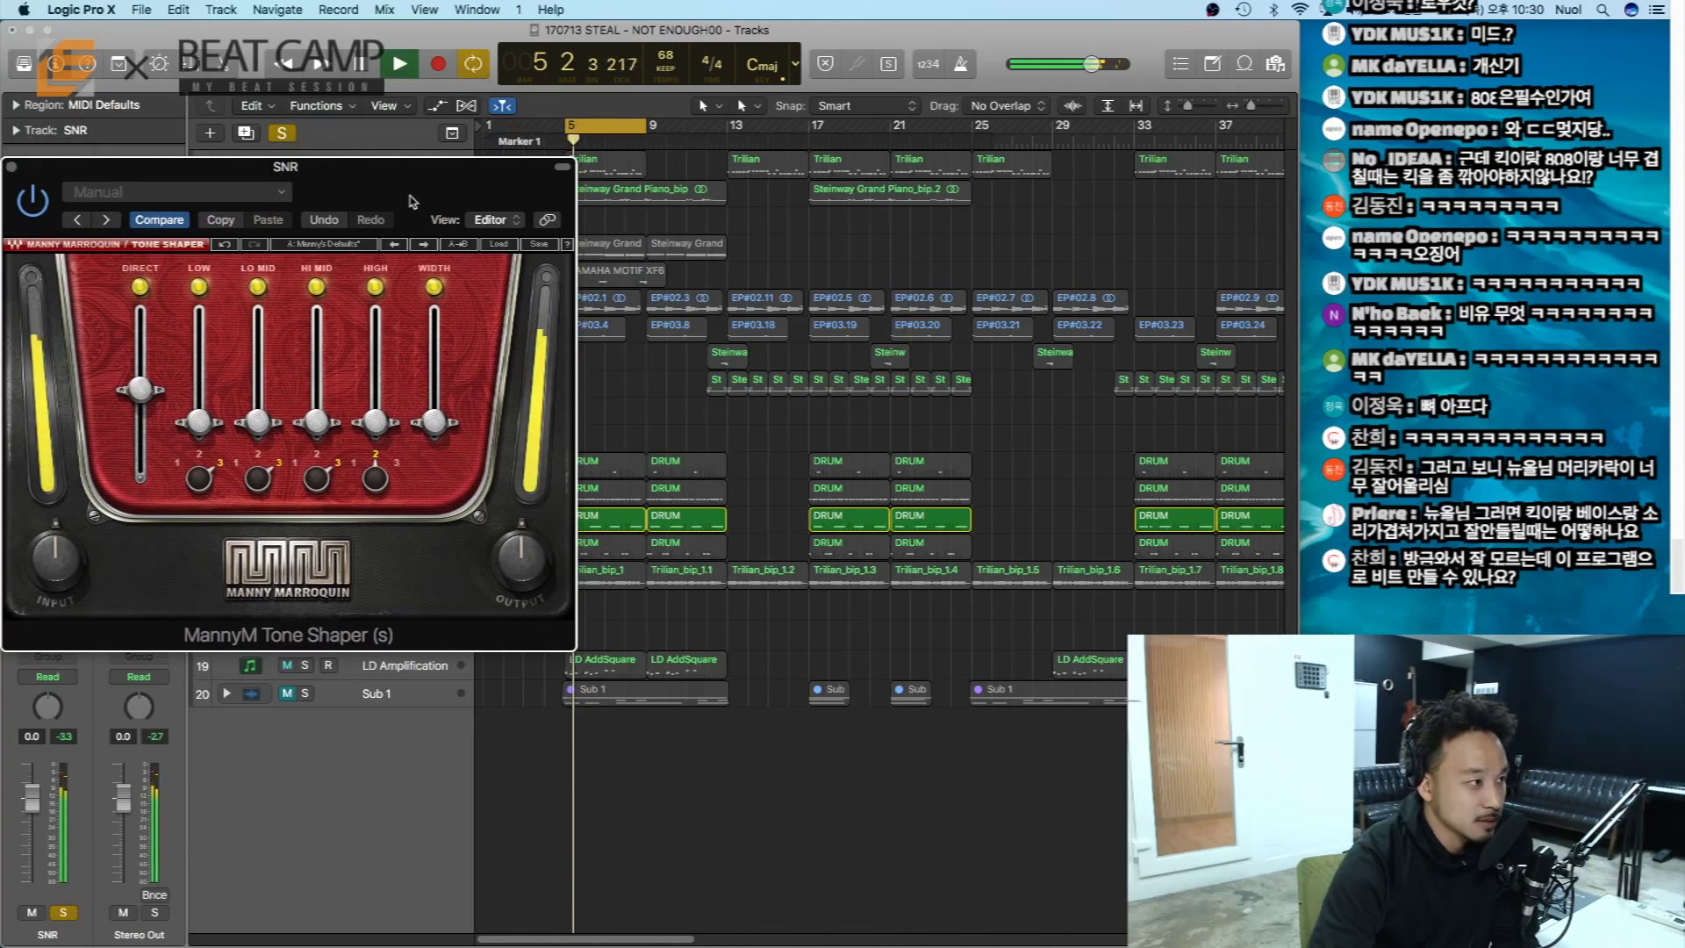
click(423, 244)
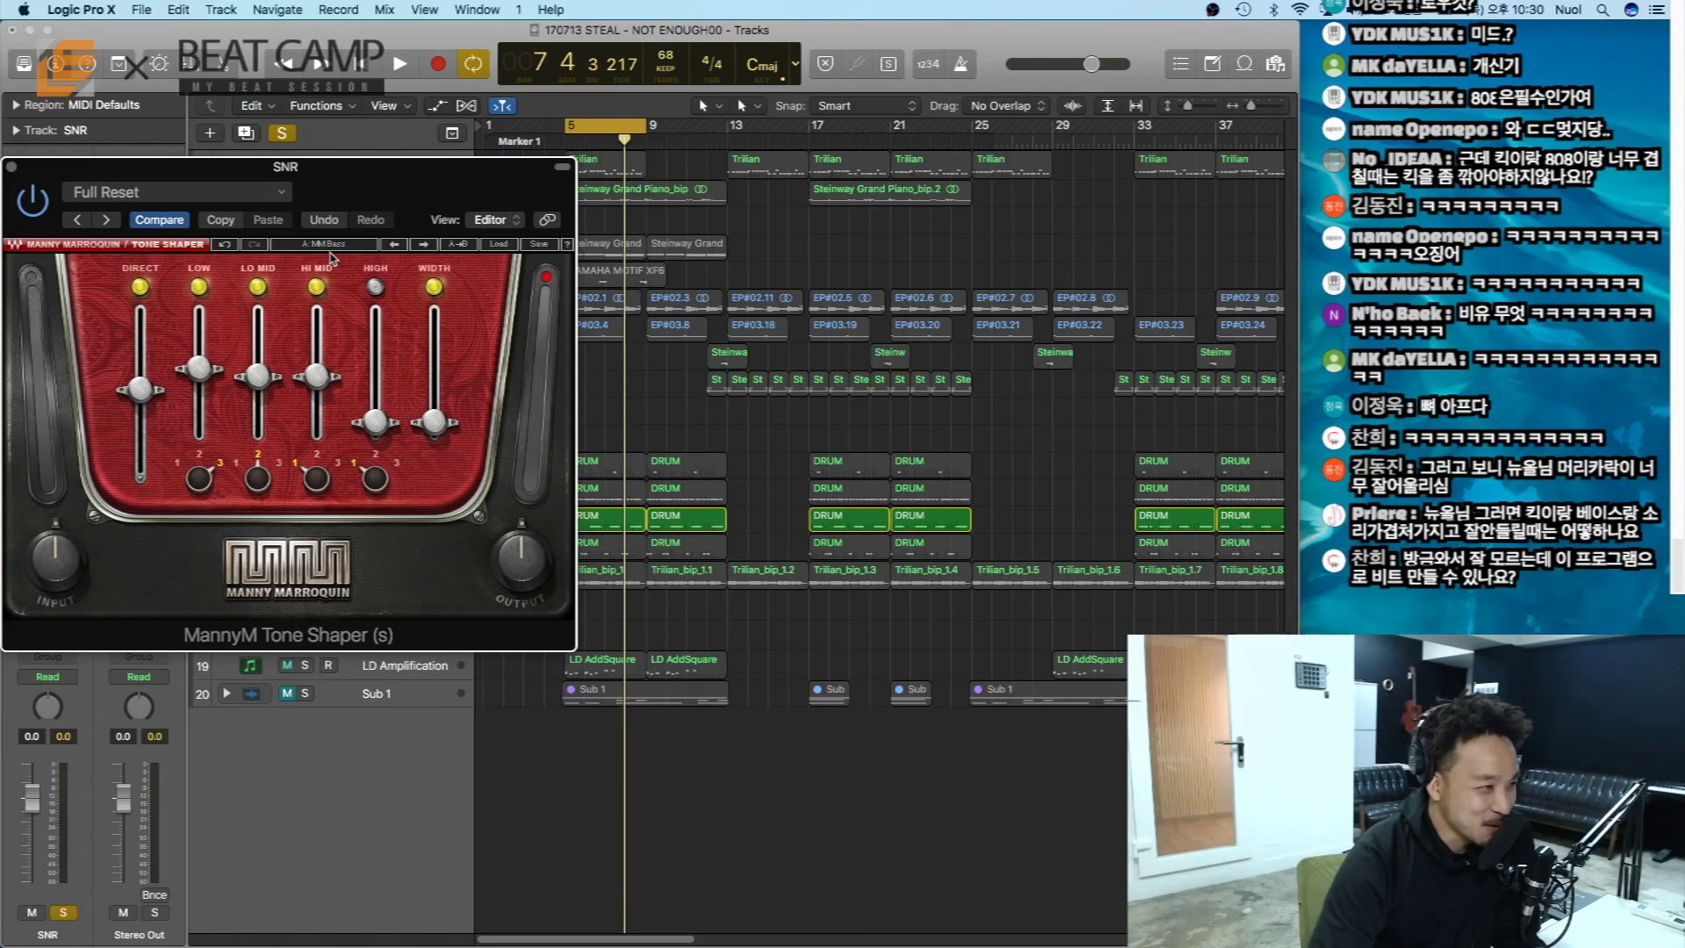
click(423, 244)
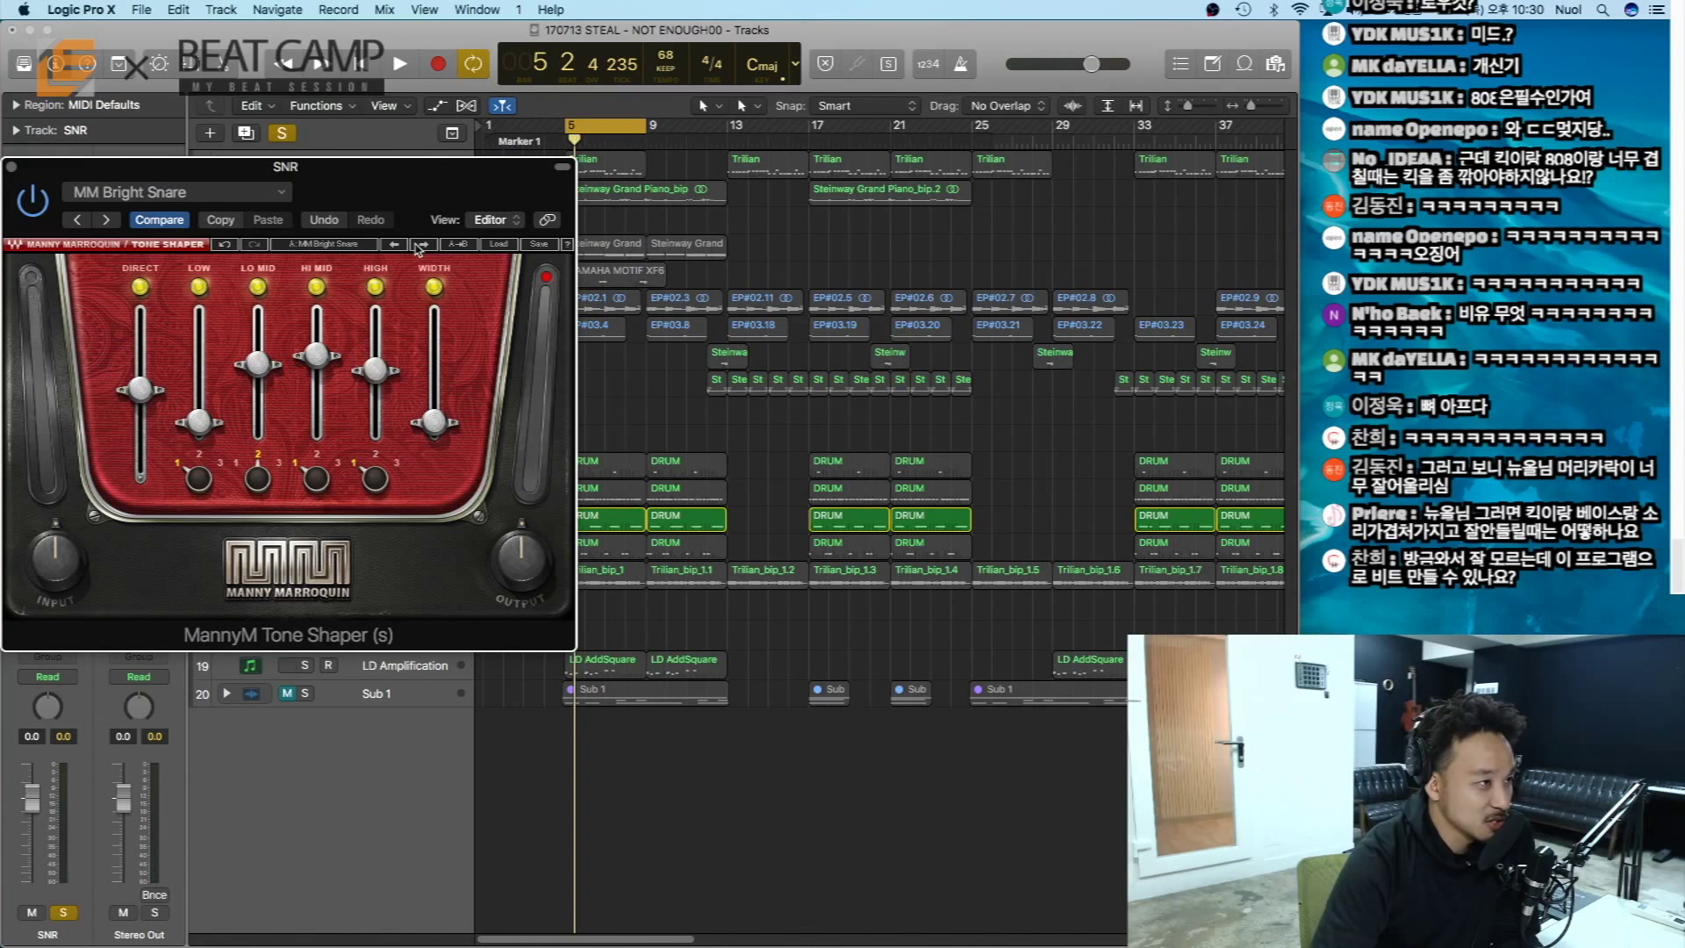
- Compare the snare with the Tone Shaper bypassed and re-enabled on the MM Bright Snare preset during playback
key(space)
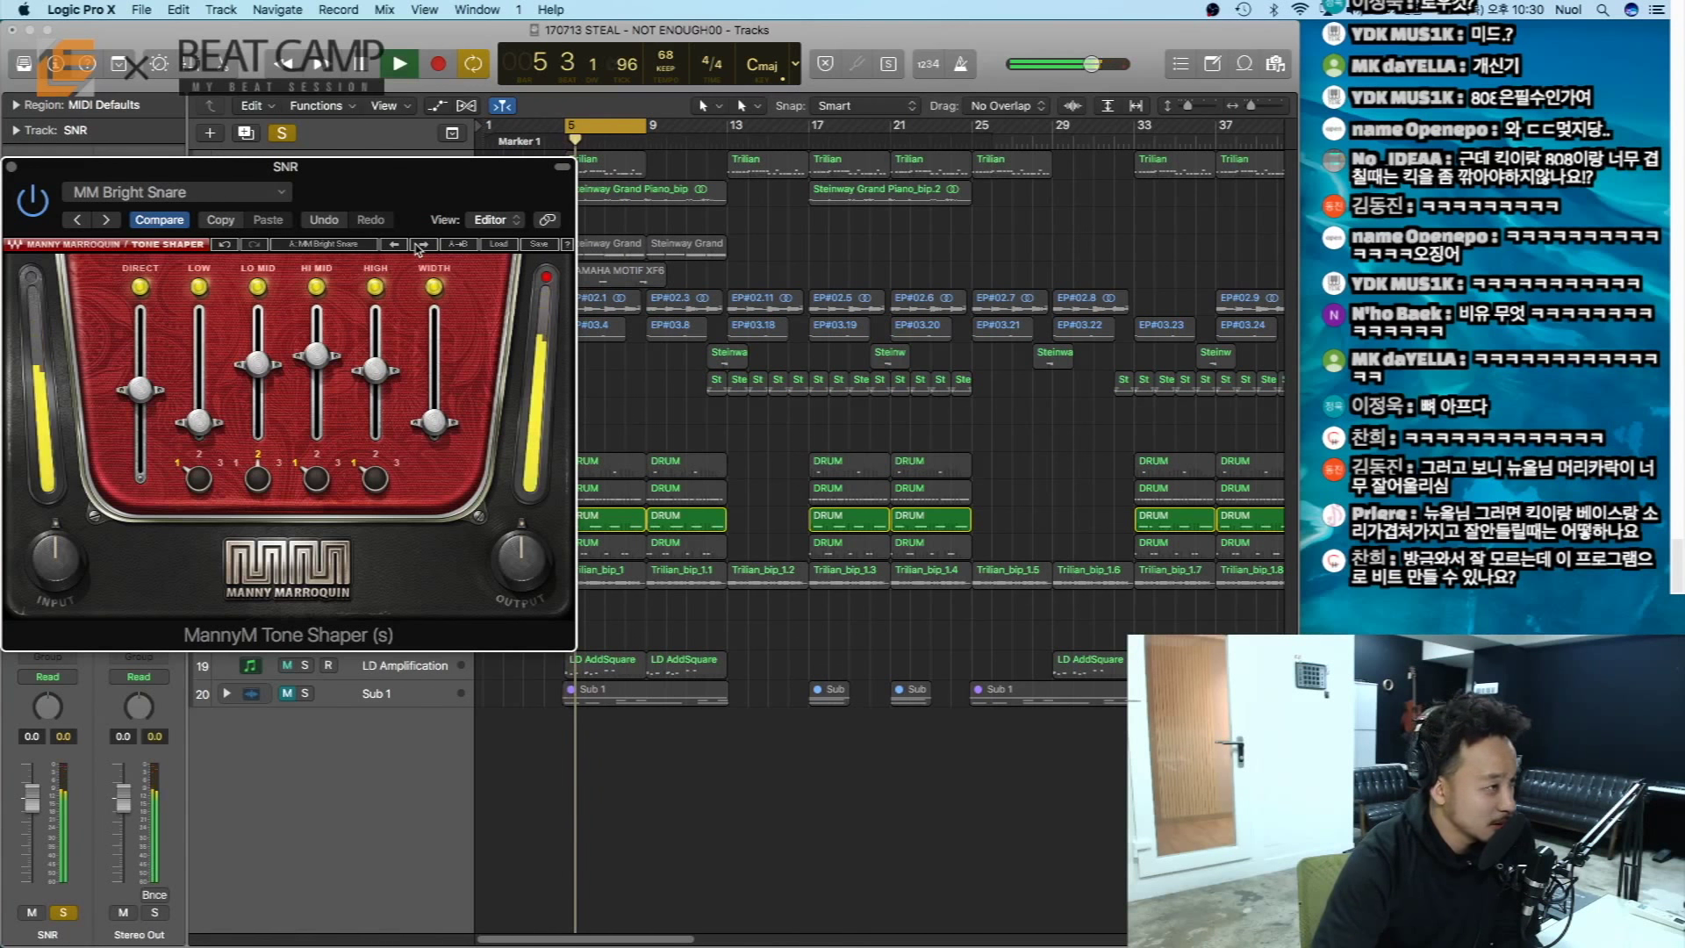
key(space)
key(space)
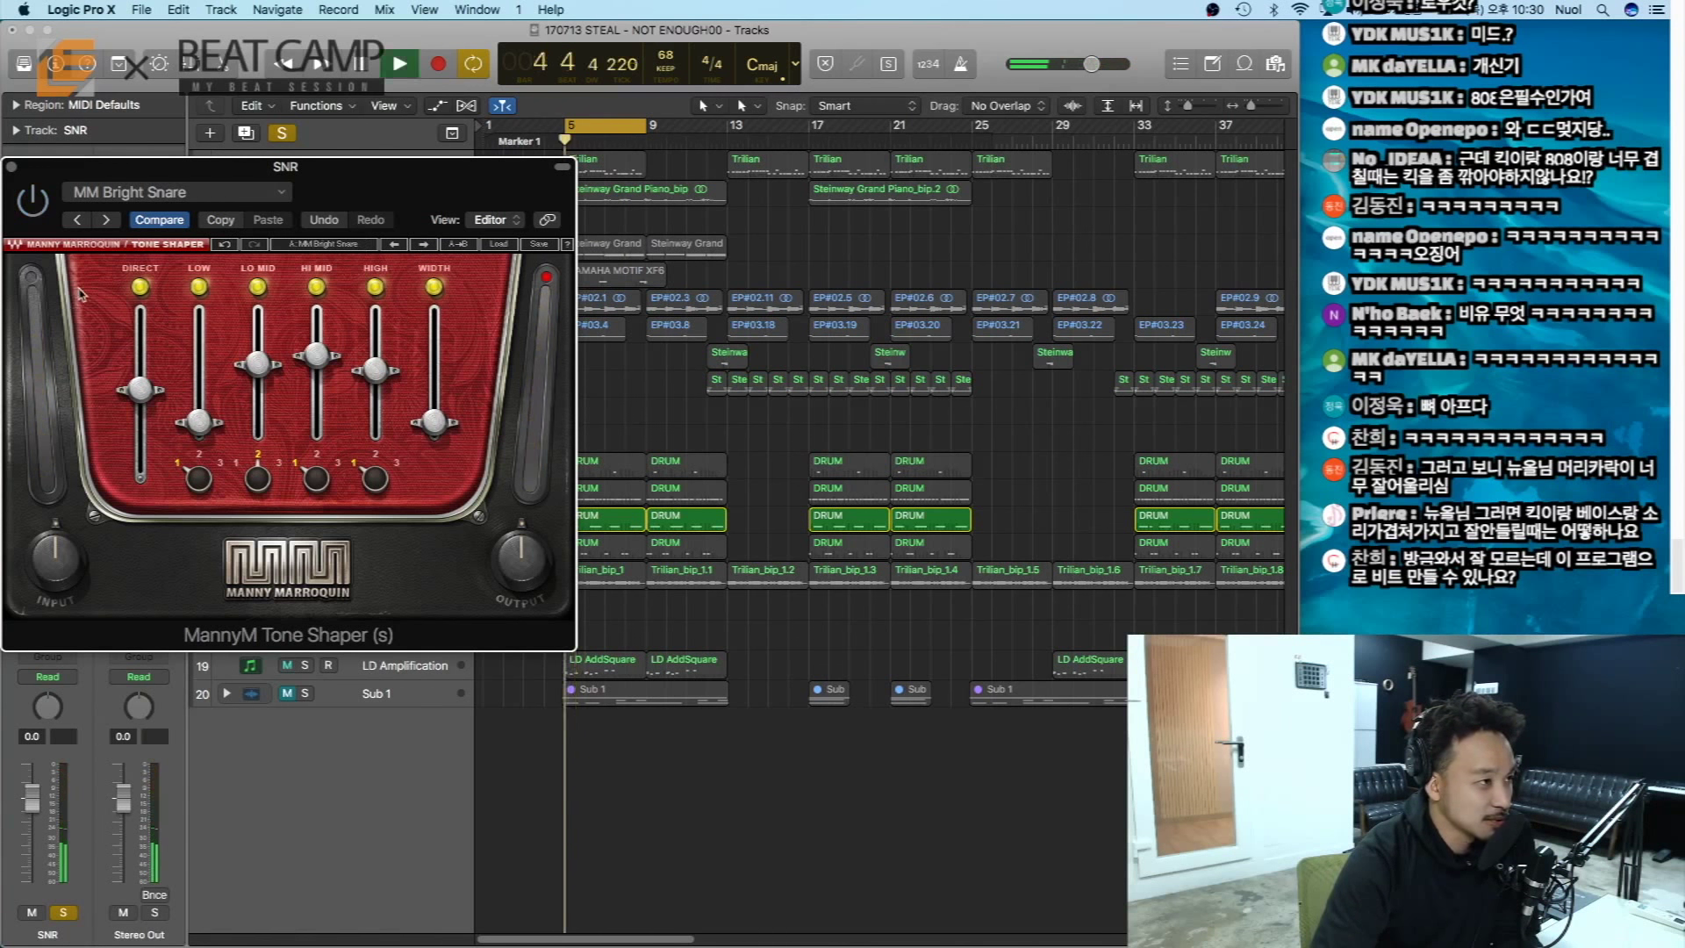
key(space)
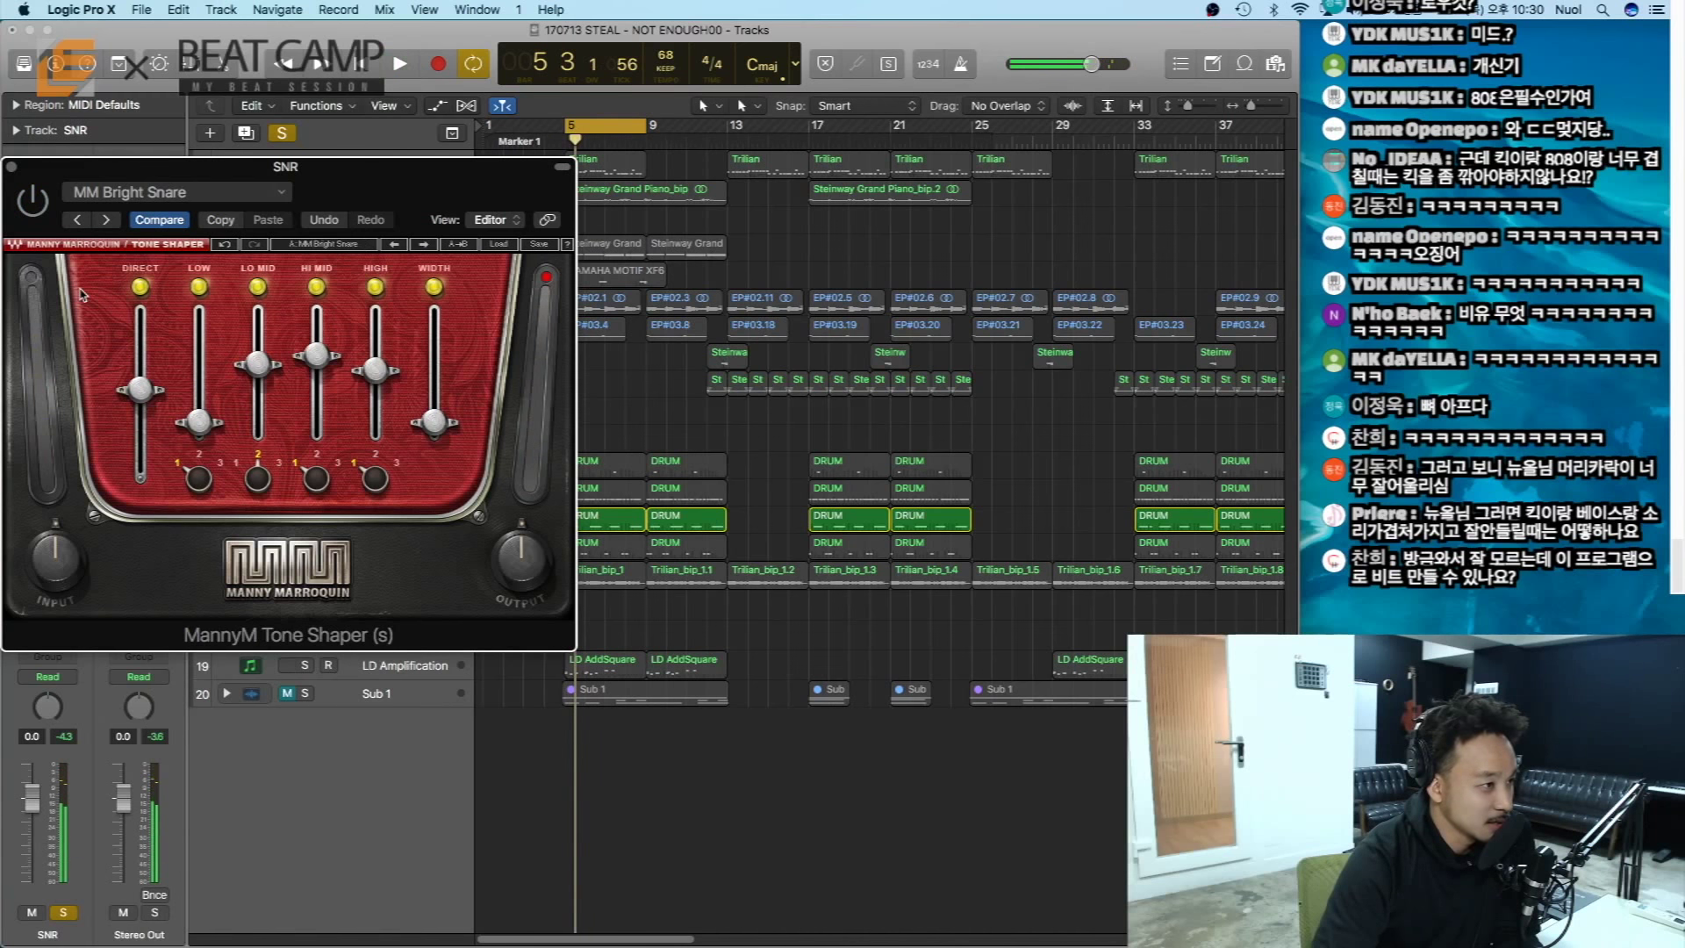
key(space)
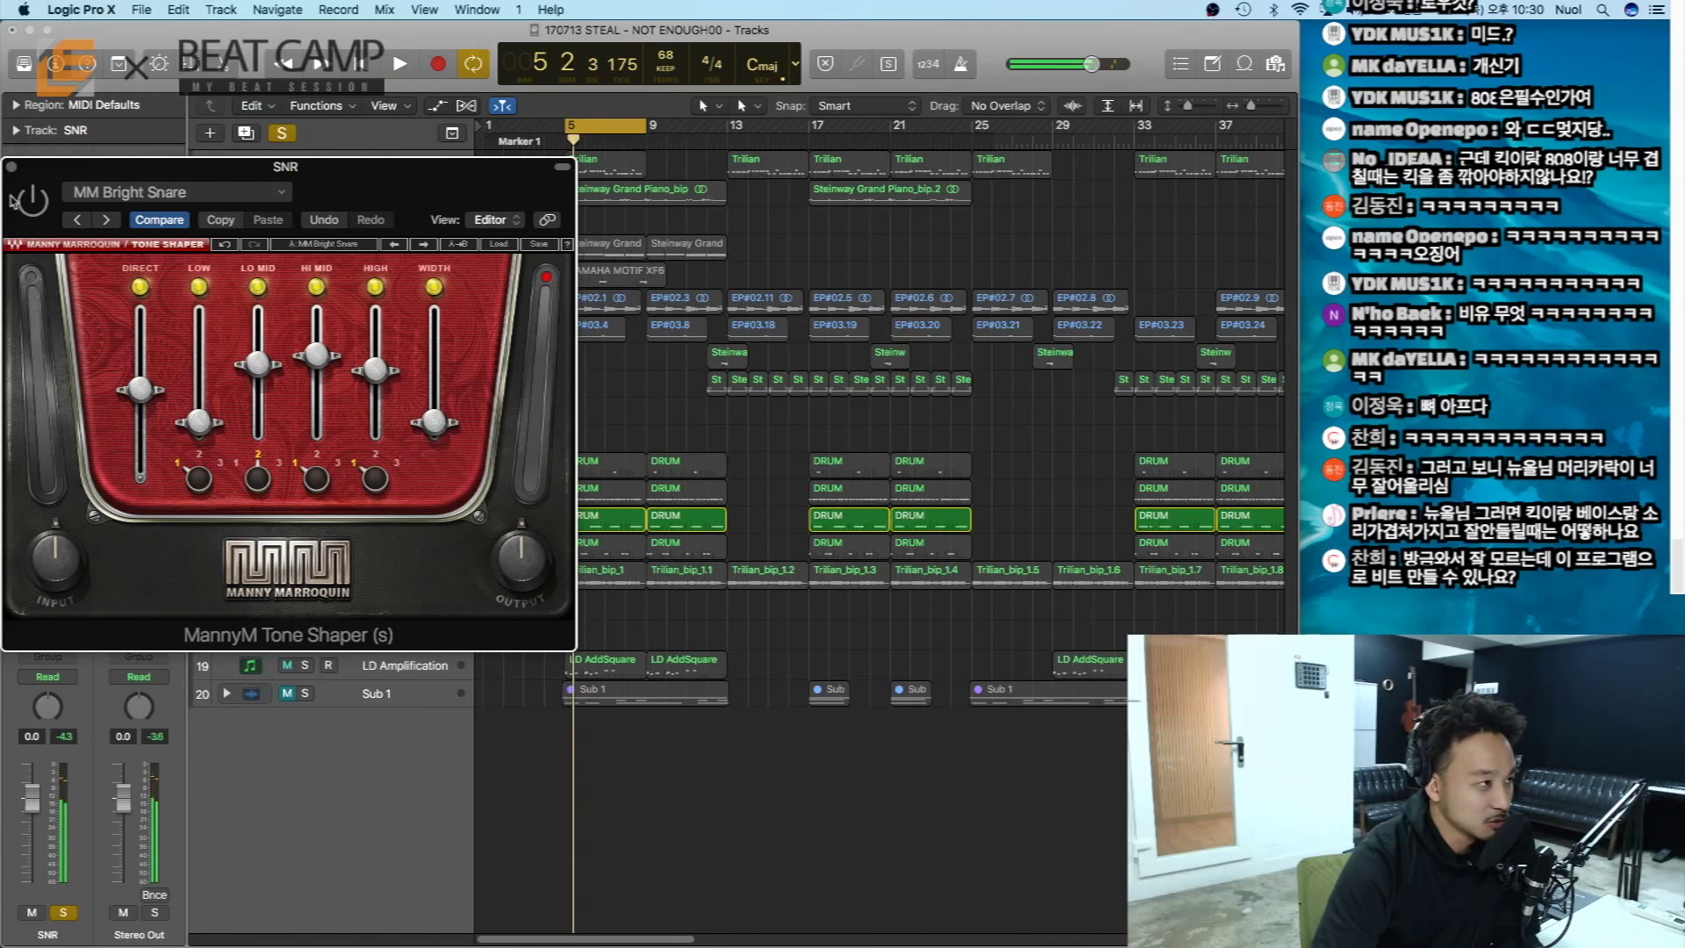
key(space)
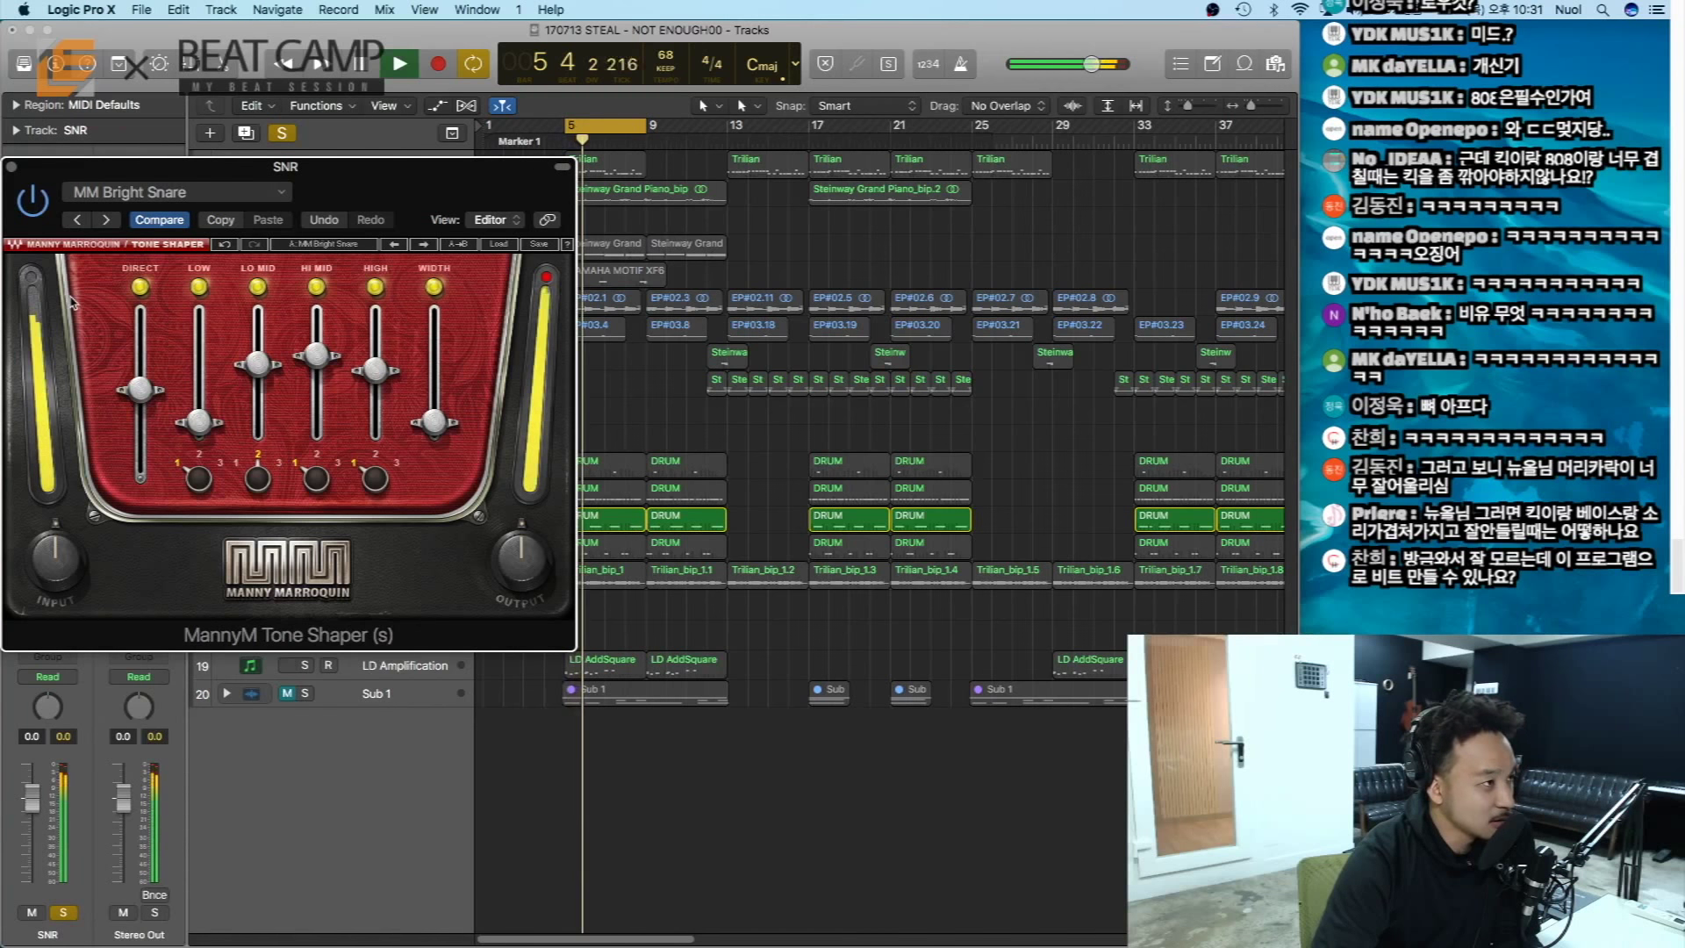
key(space)
- Audition the MM Bright Vocal preset on the snare and advance the Tone Shaper to MM Mo Bass
click(427, 245)
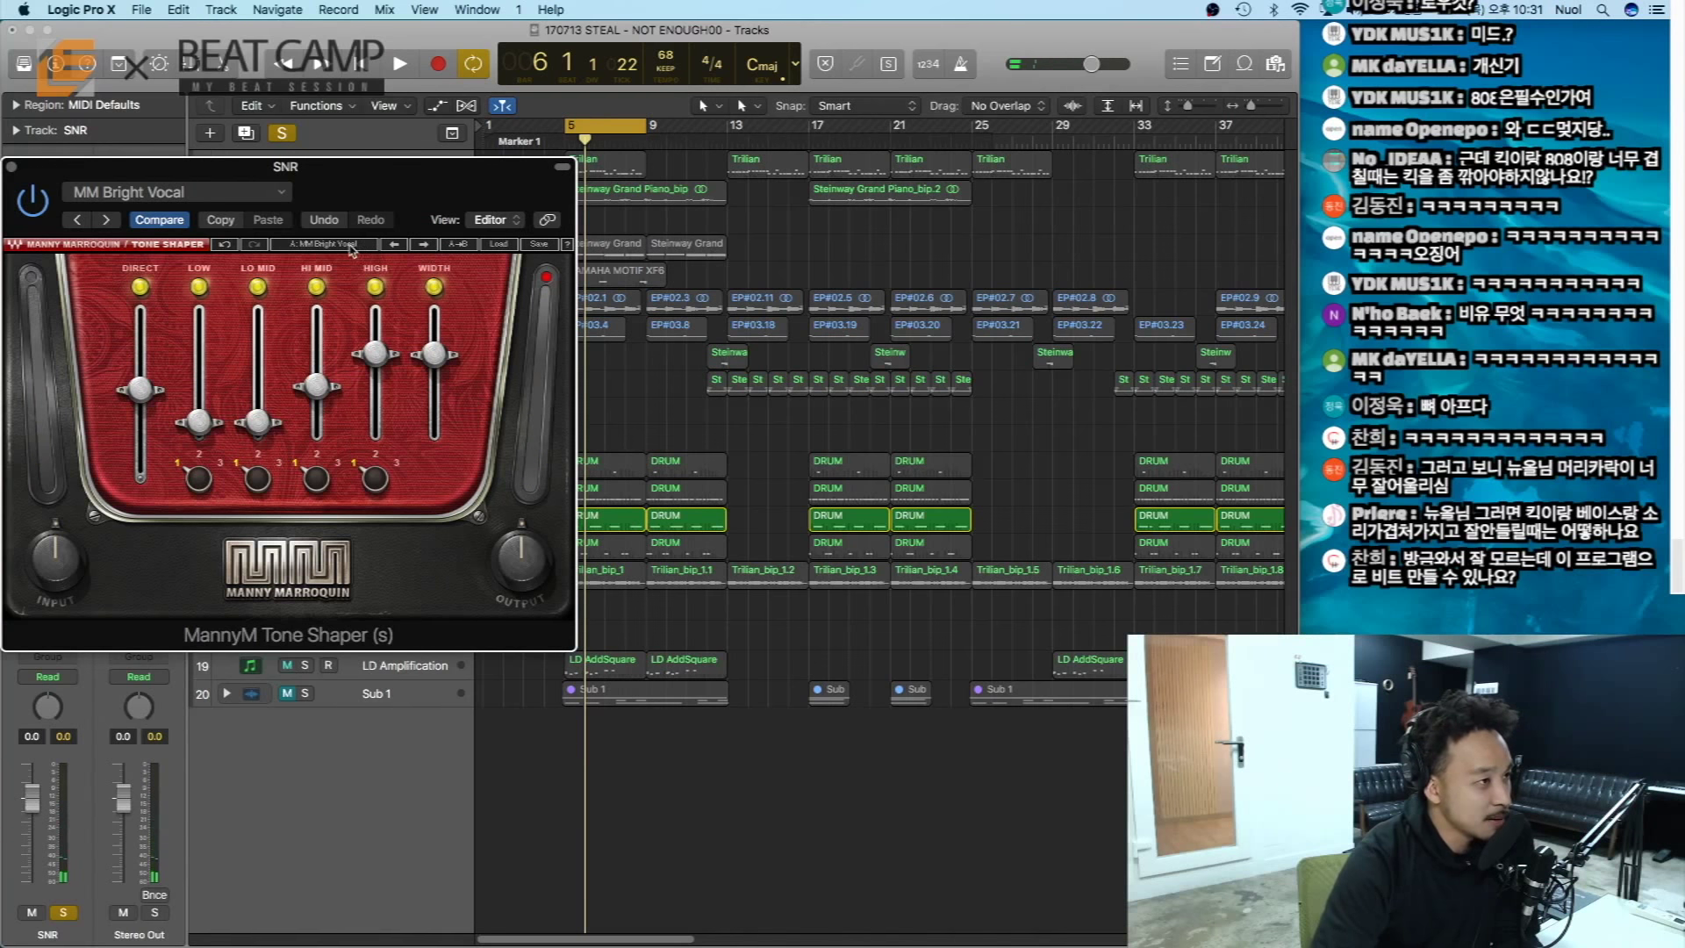
key(space)
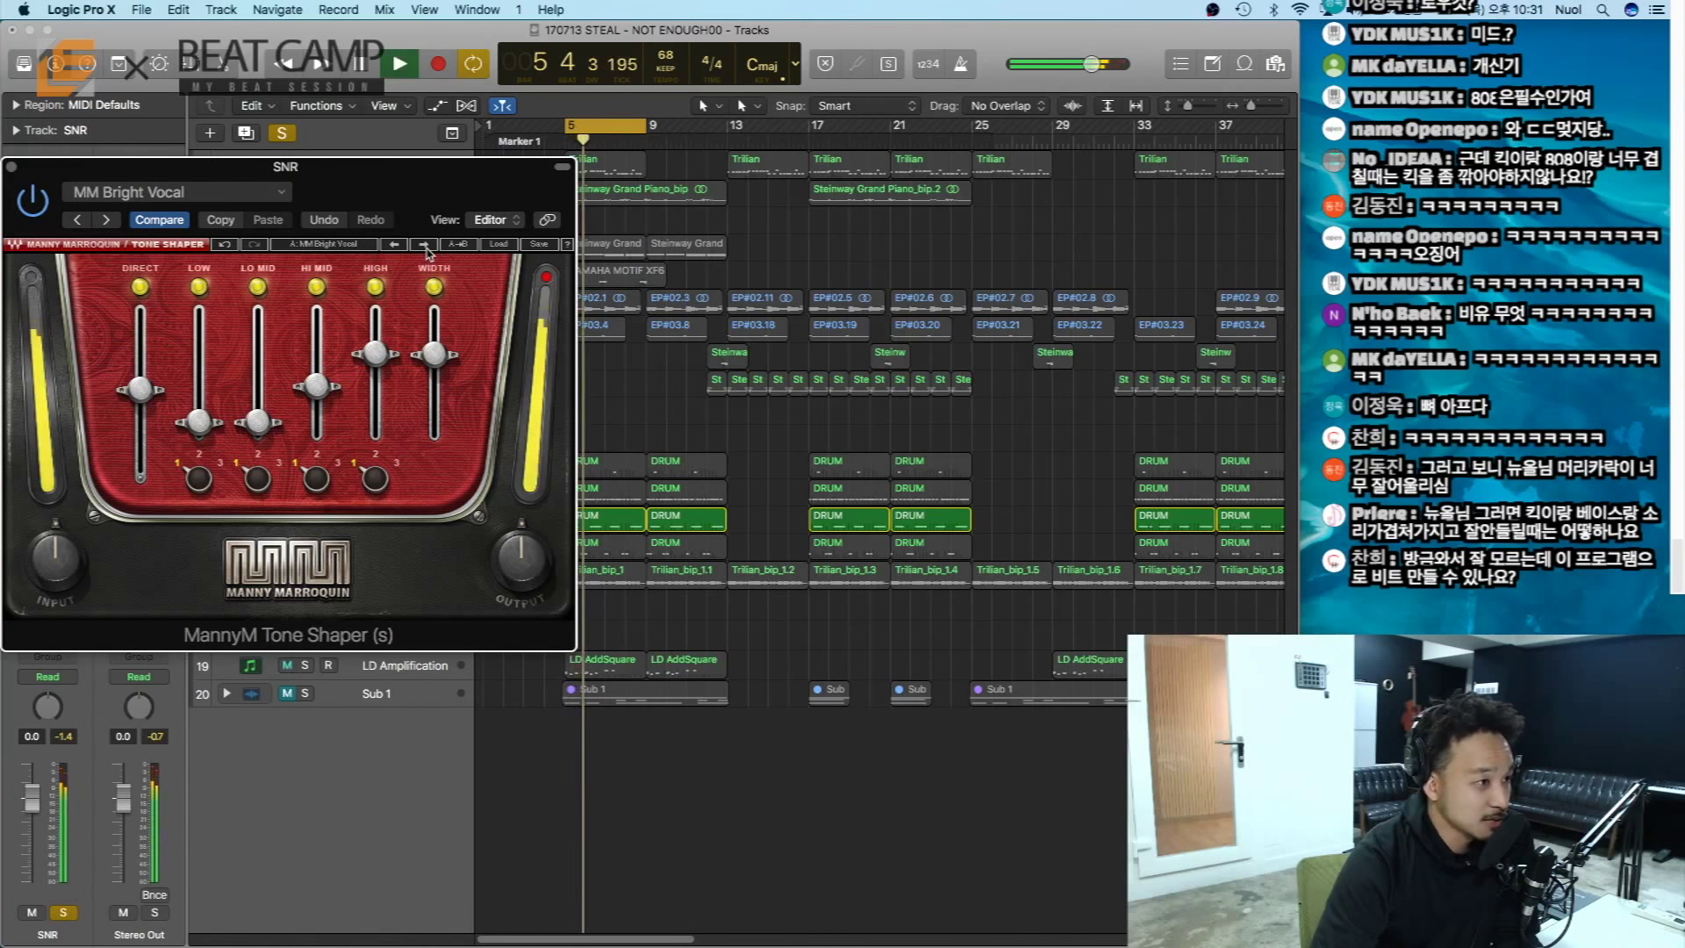
click(426, 246)
- Examine the snare's frequency spectrum in its Channel EQ and close the EQ window
key(space)
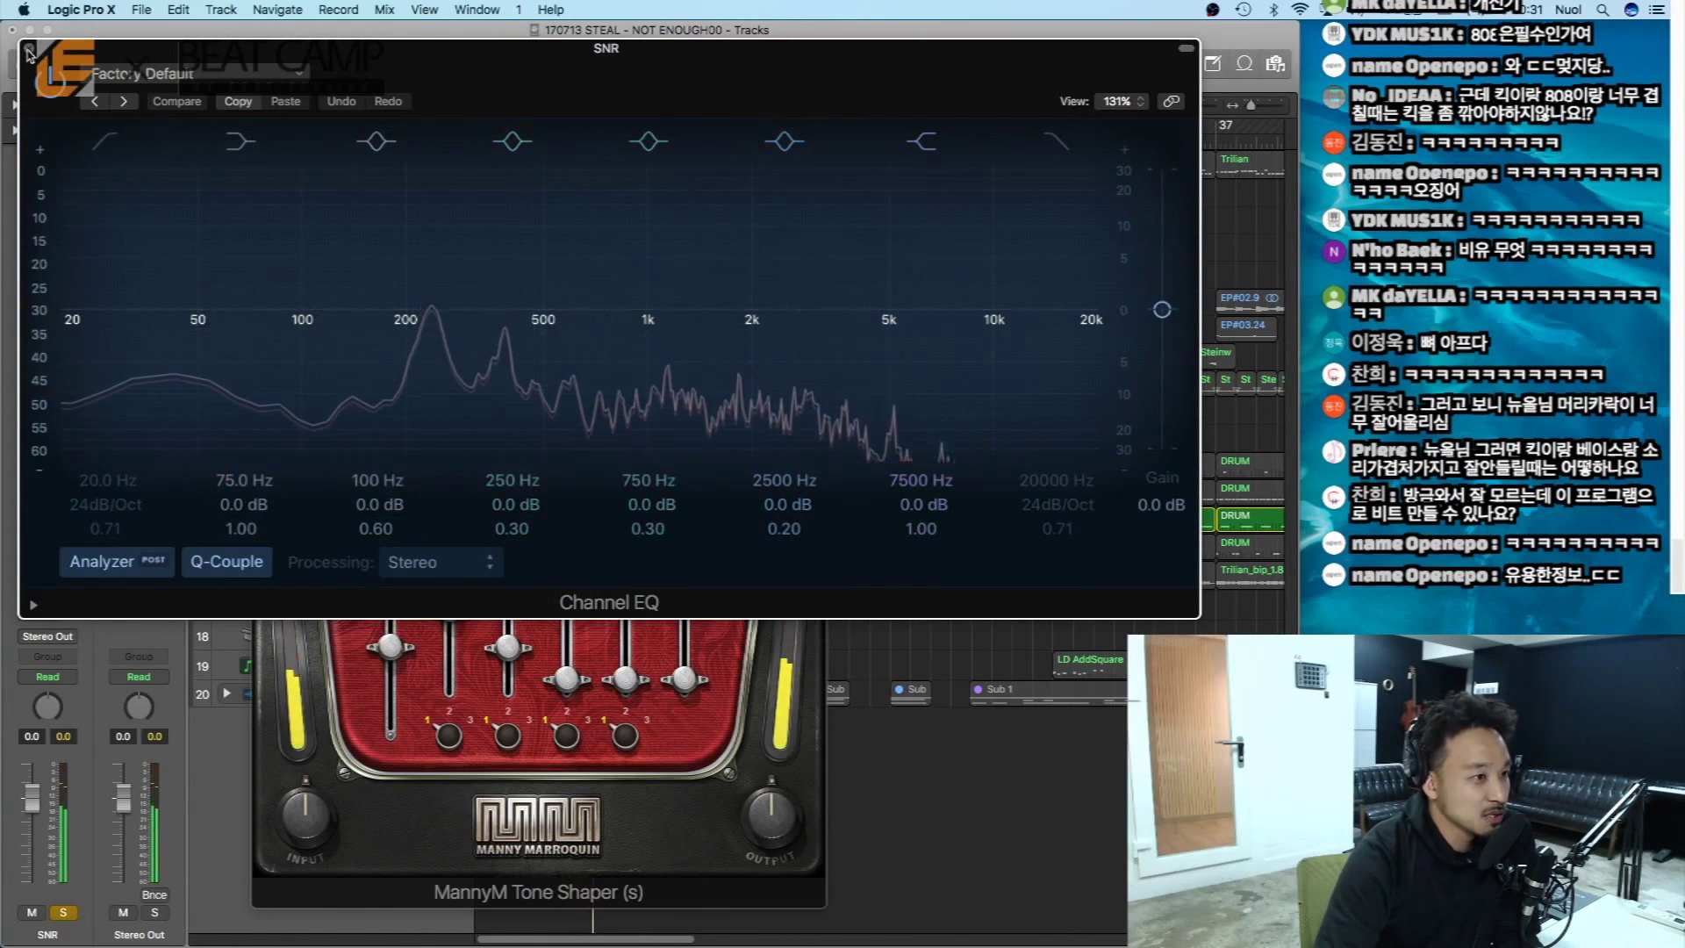
click(28, 48)
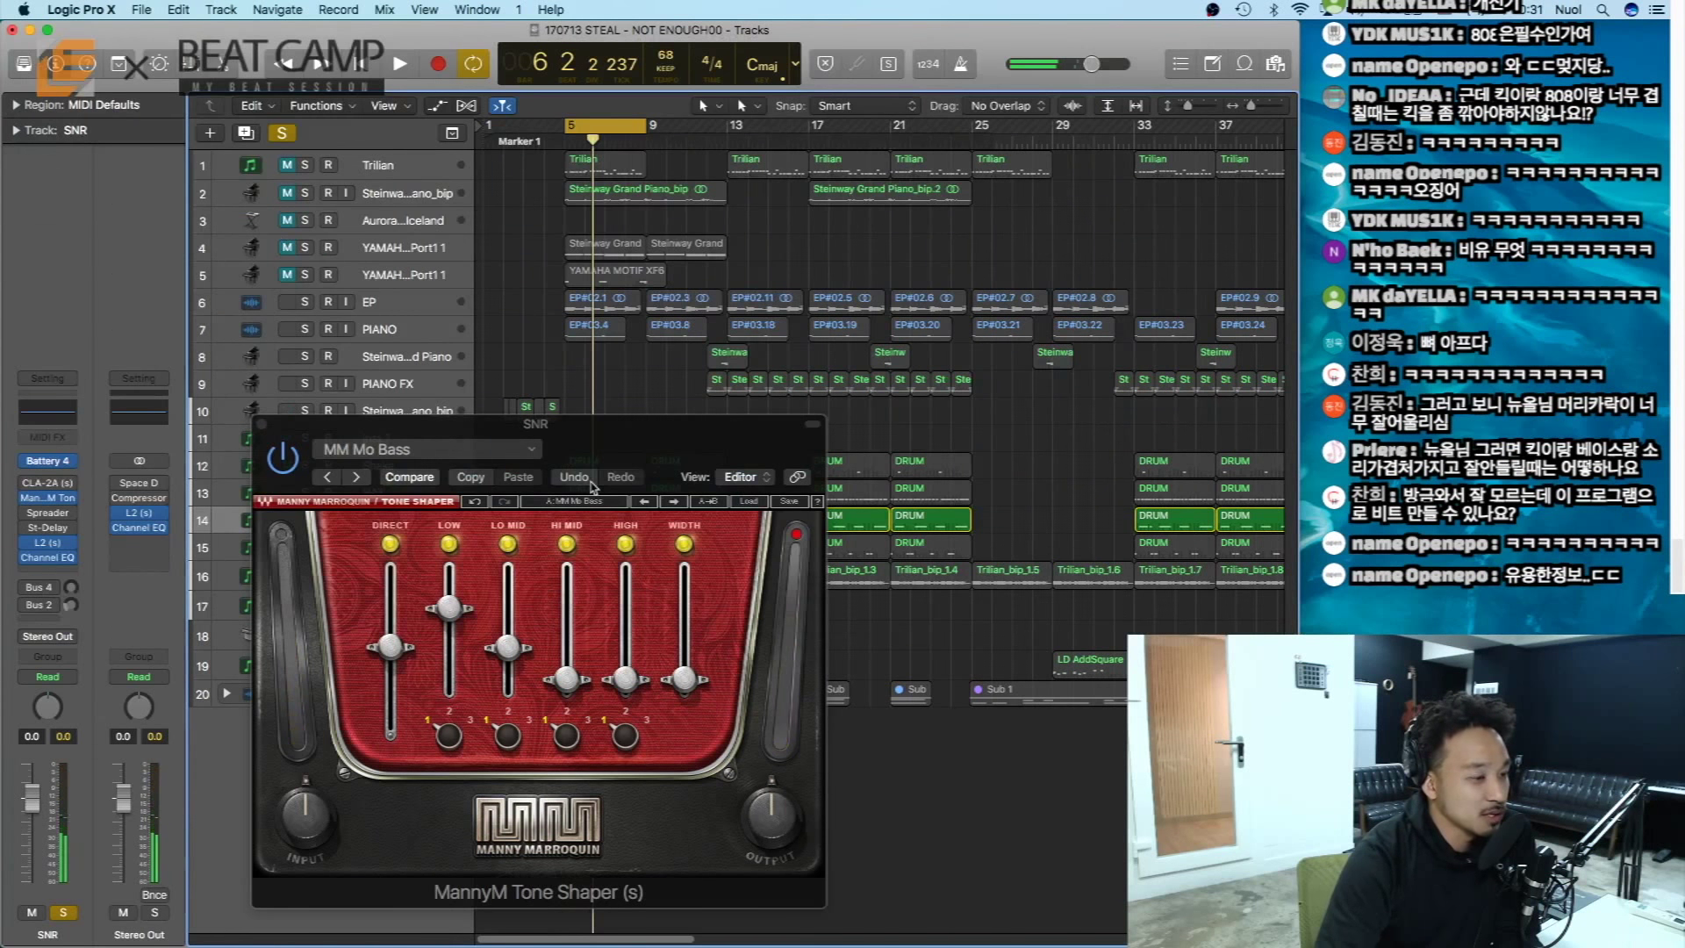
- Raise the Tone Shaper's Low and Lo Mid faders, set their ranges to 3 and 2, and compare the snare bypassed and enabled
drag(612, 443, 420, 348)
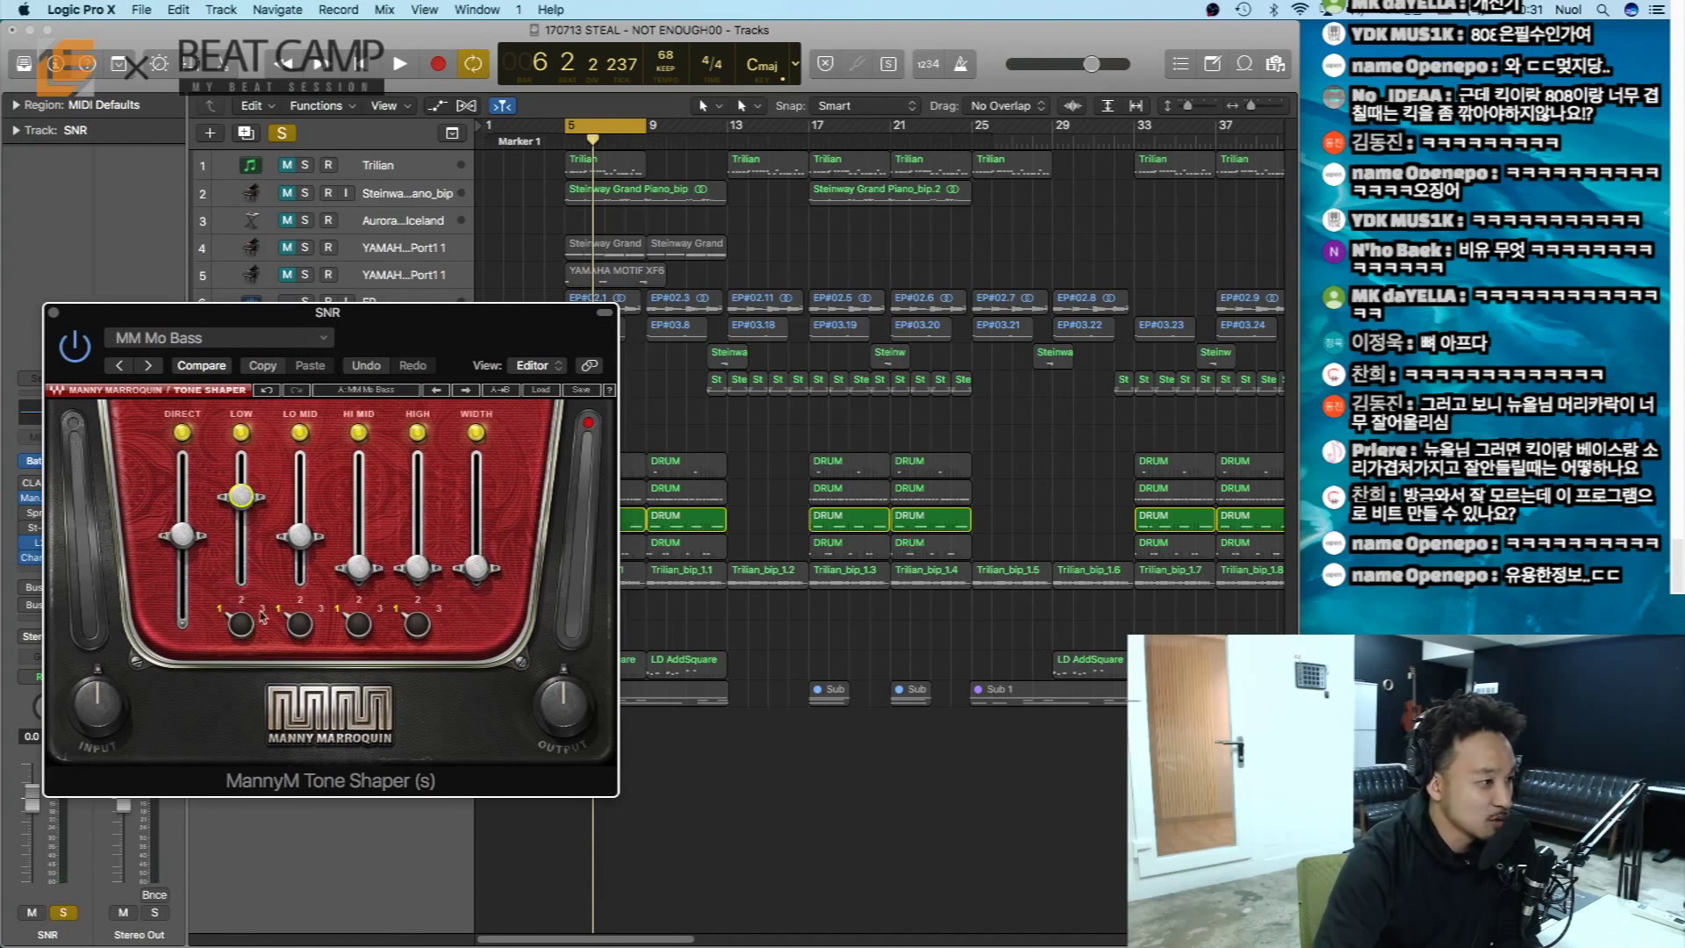
drag(301, 541, 252, 452)
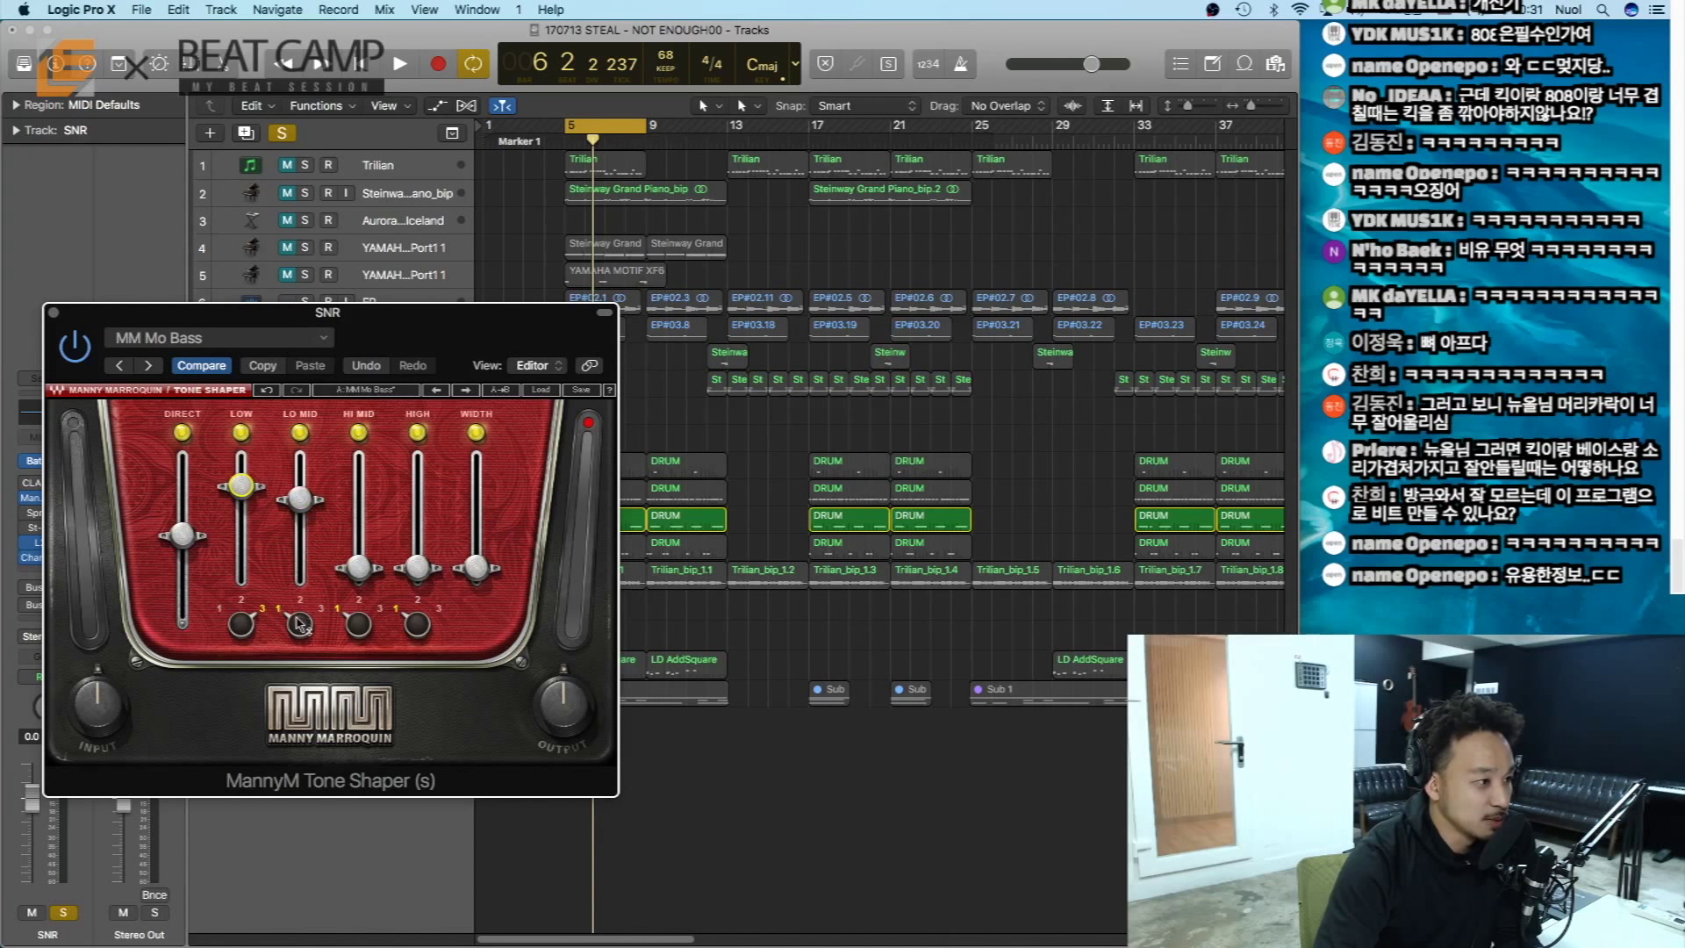
key(space)
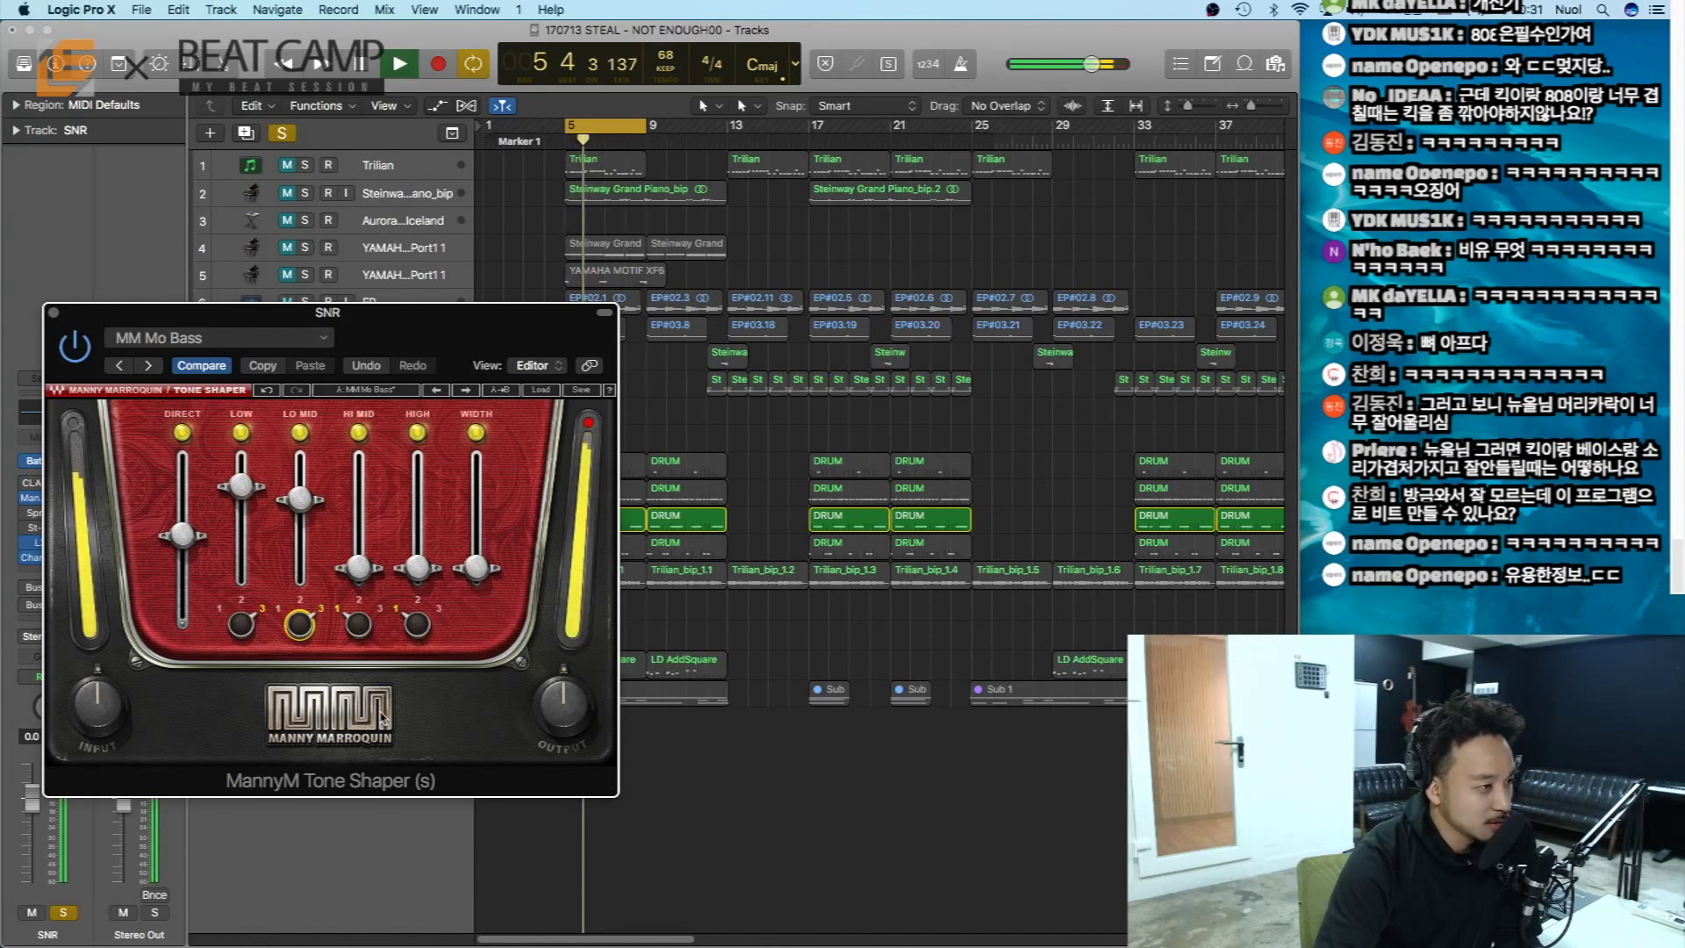
key(space)
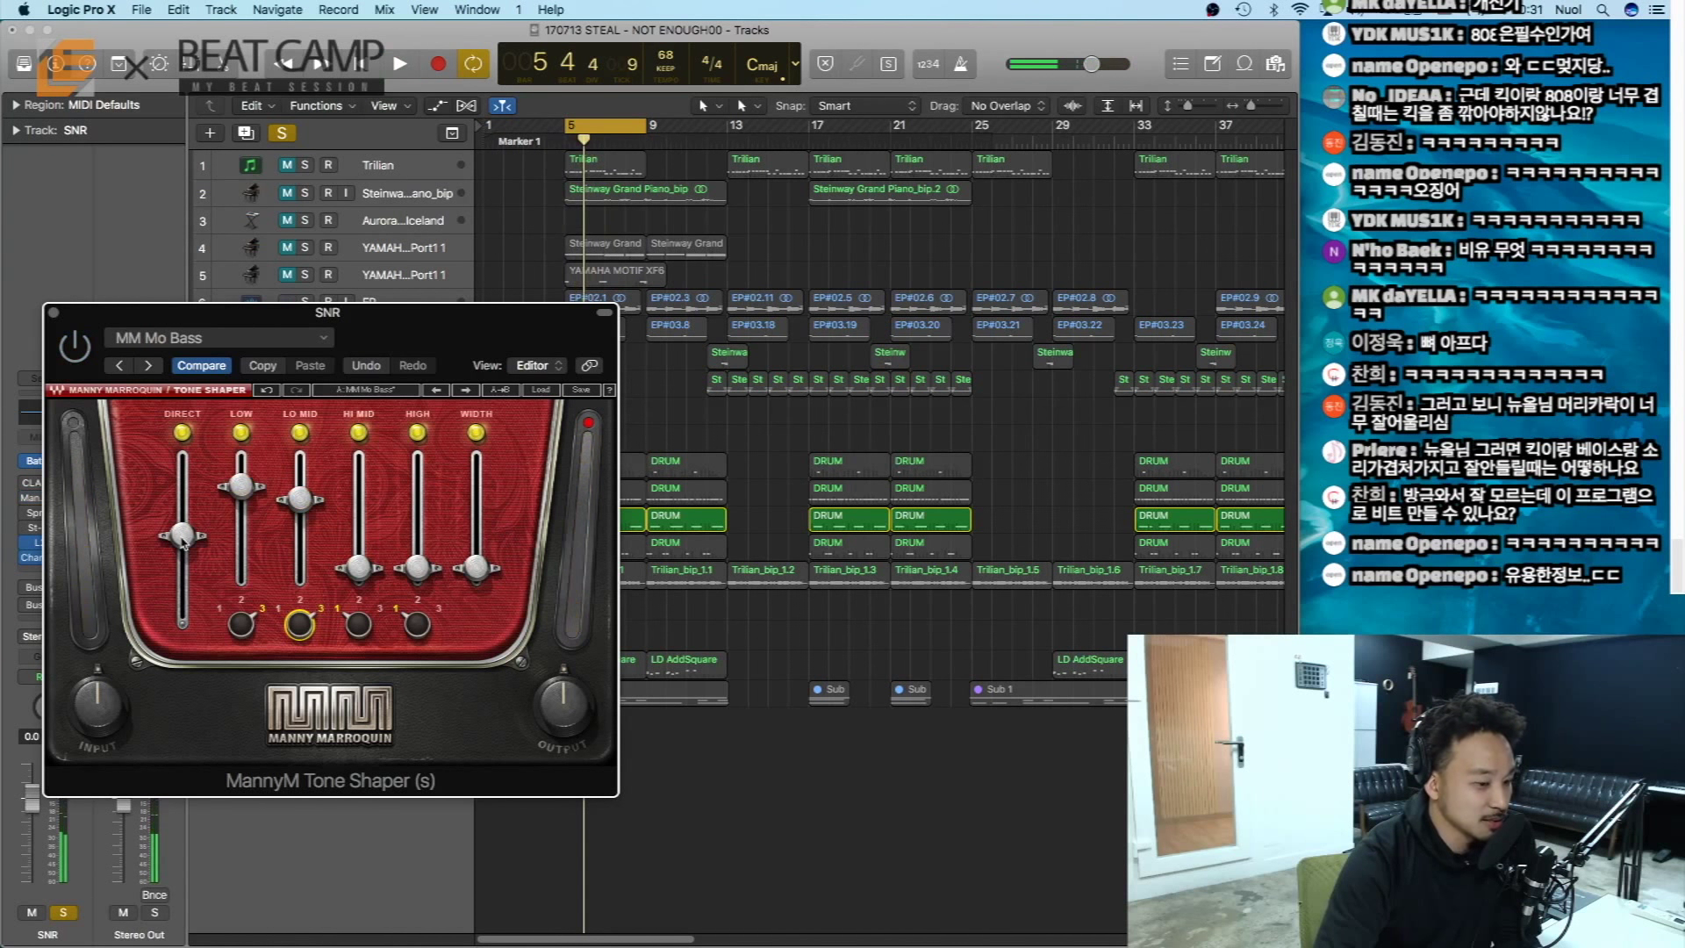
key(space)
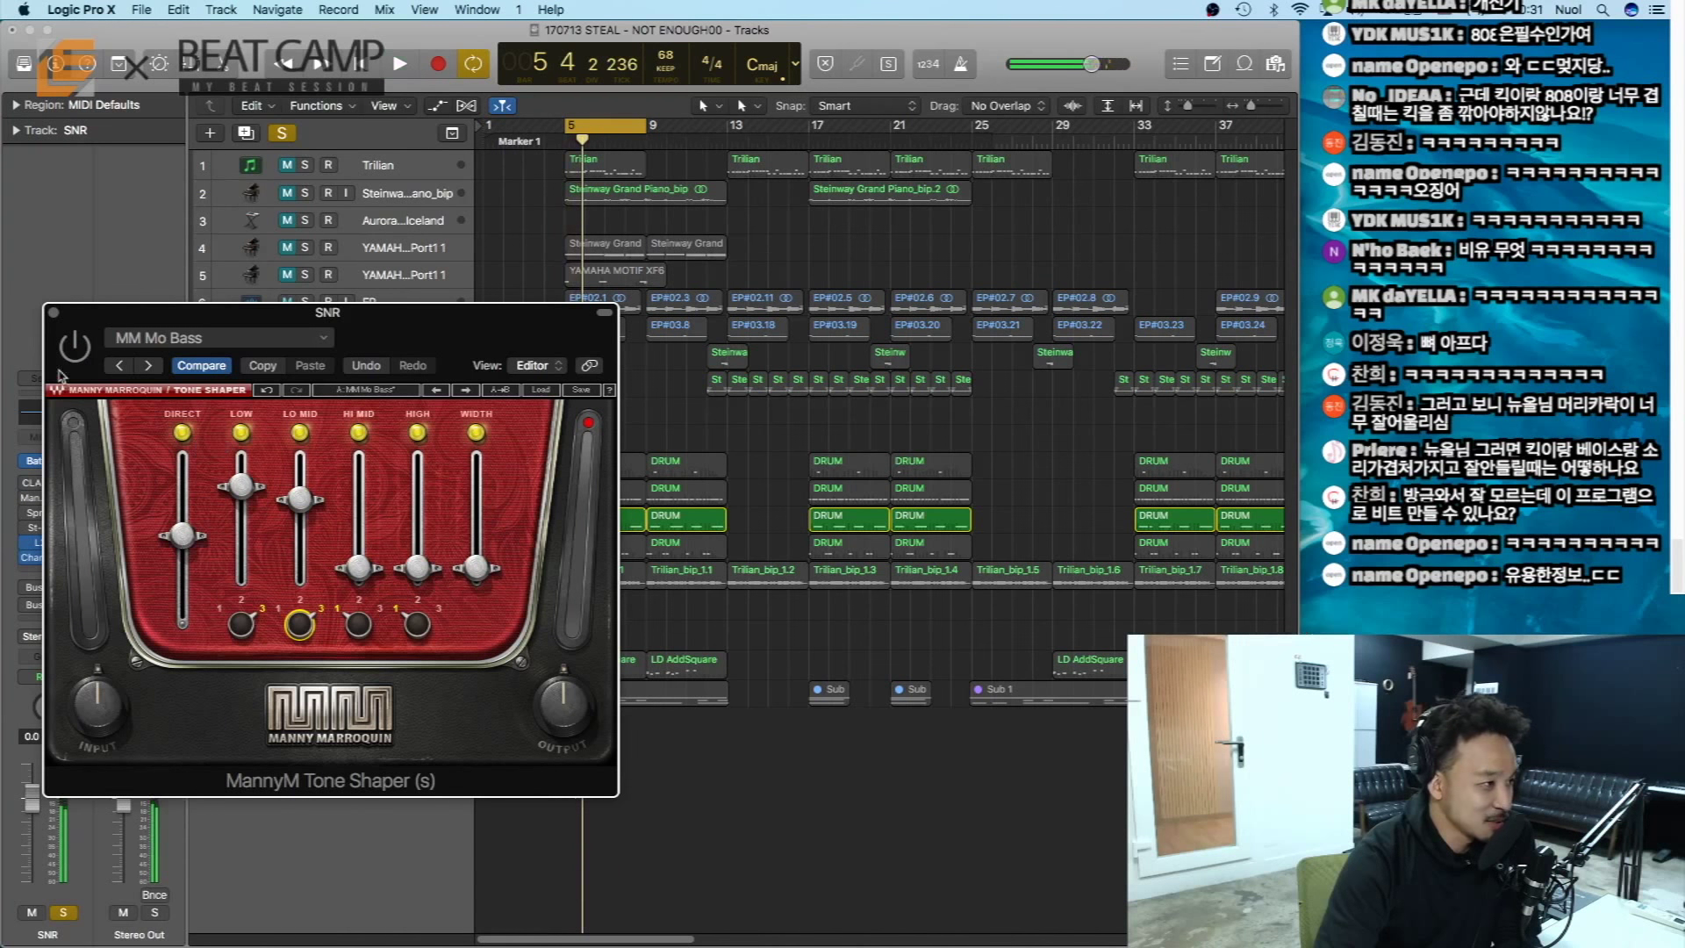
- Lower the Low and Lo Mid faders, raise Hi Mid and High, set High's range to 2, and audition the snare
drag(244, 498, 241, 567)
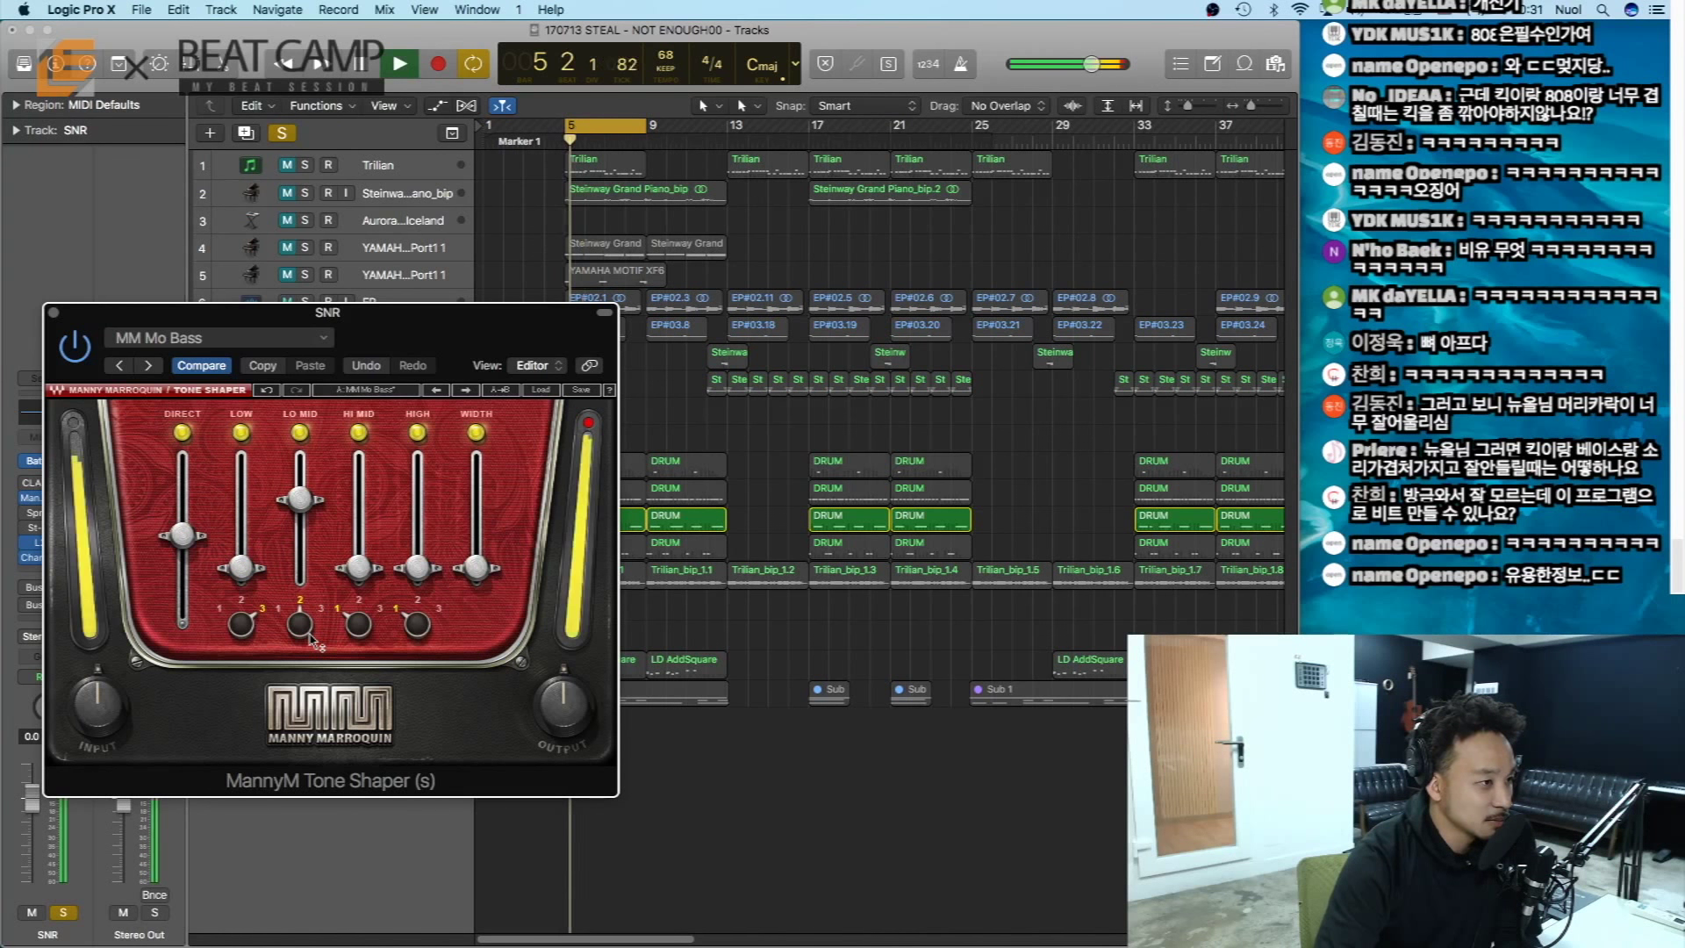
key(space)
drag(300, 498, 301, 540)
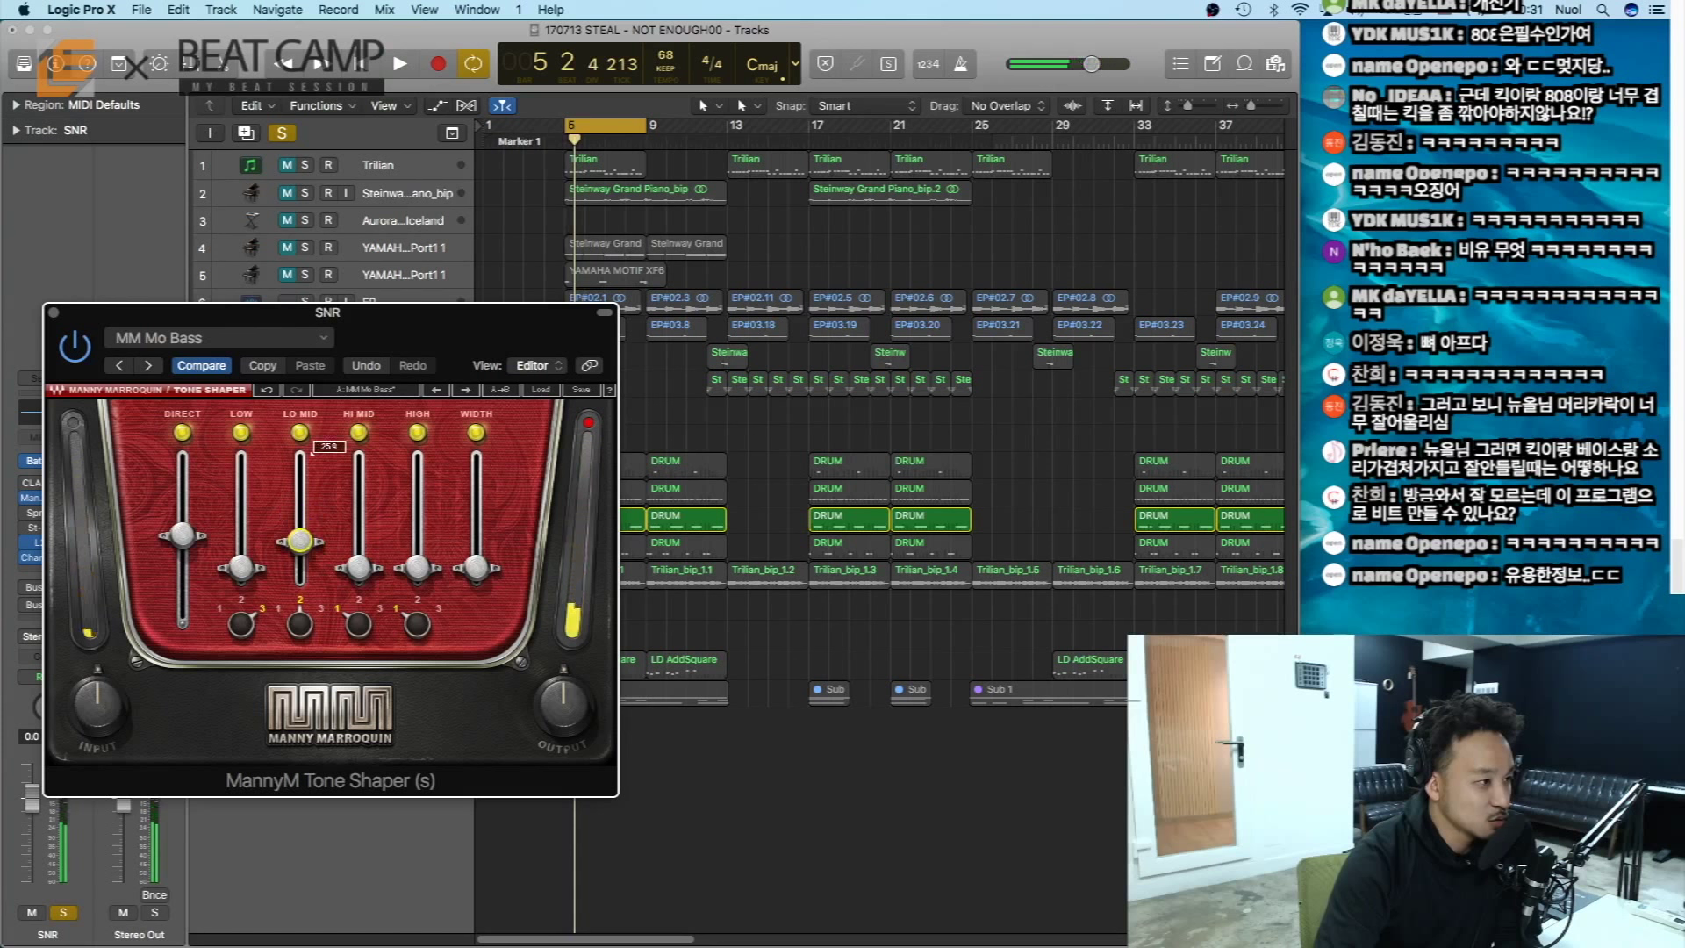
drag(417, 567, 418, 507)
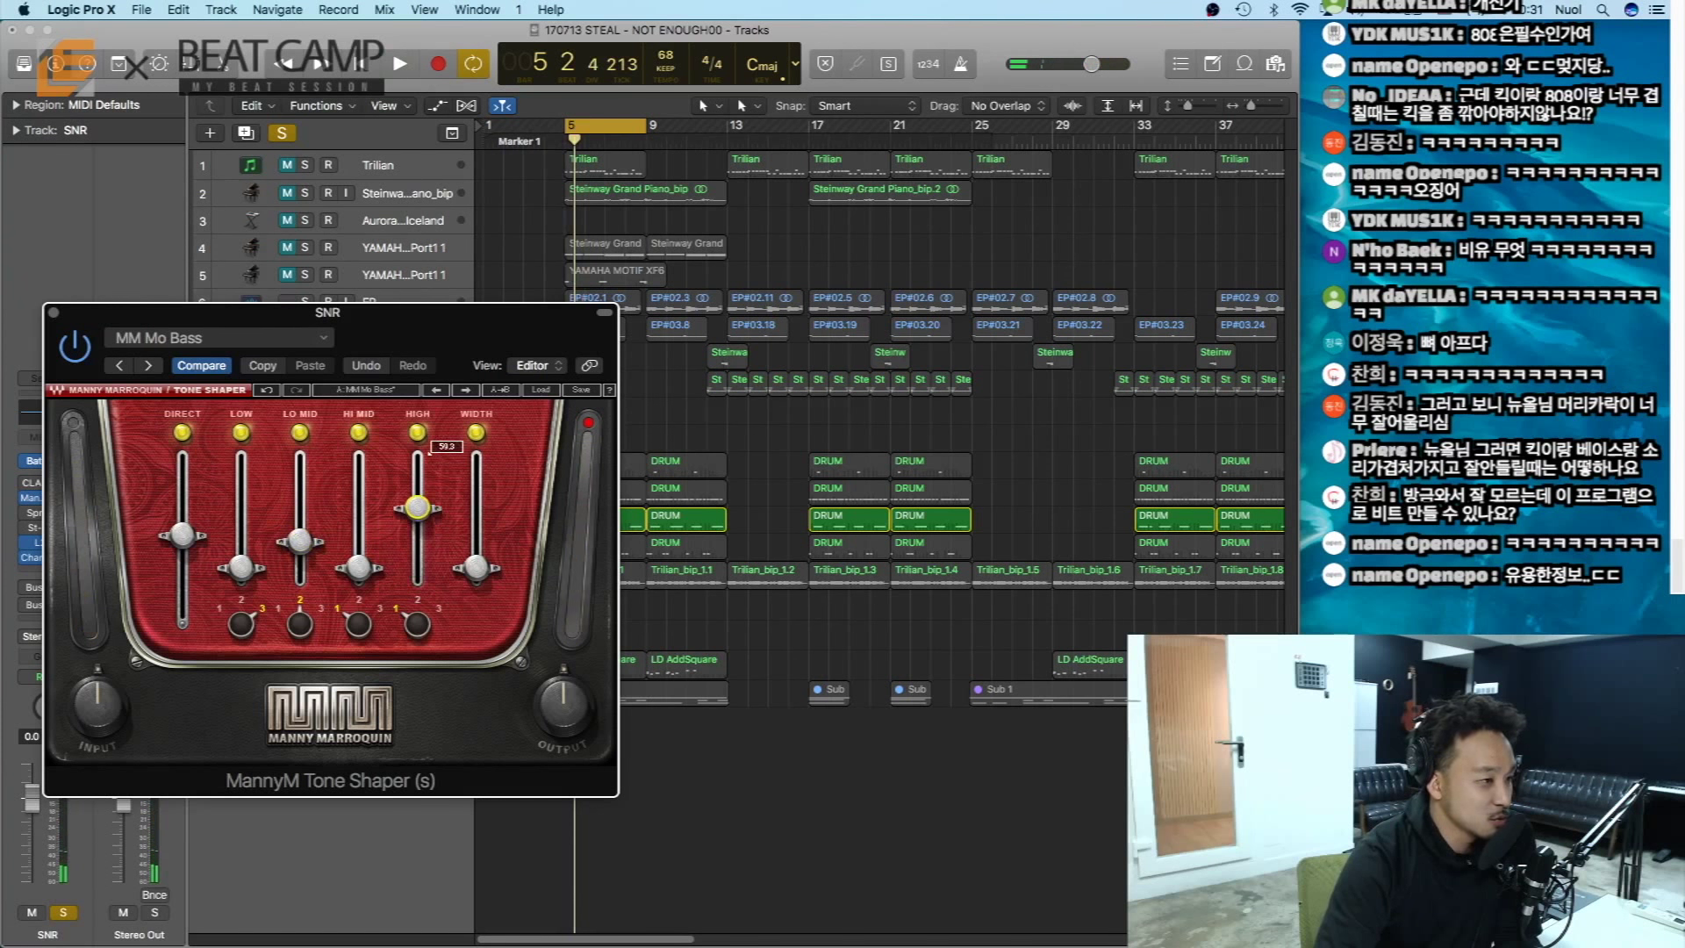
key(space)
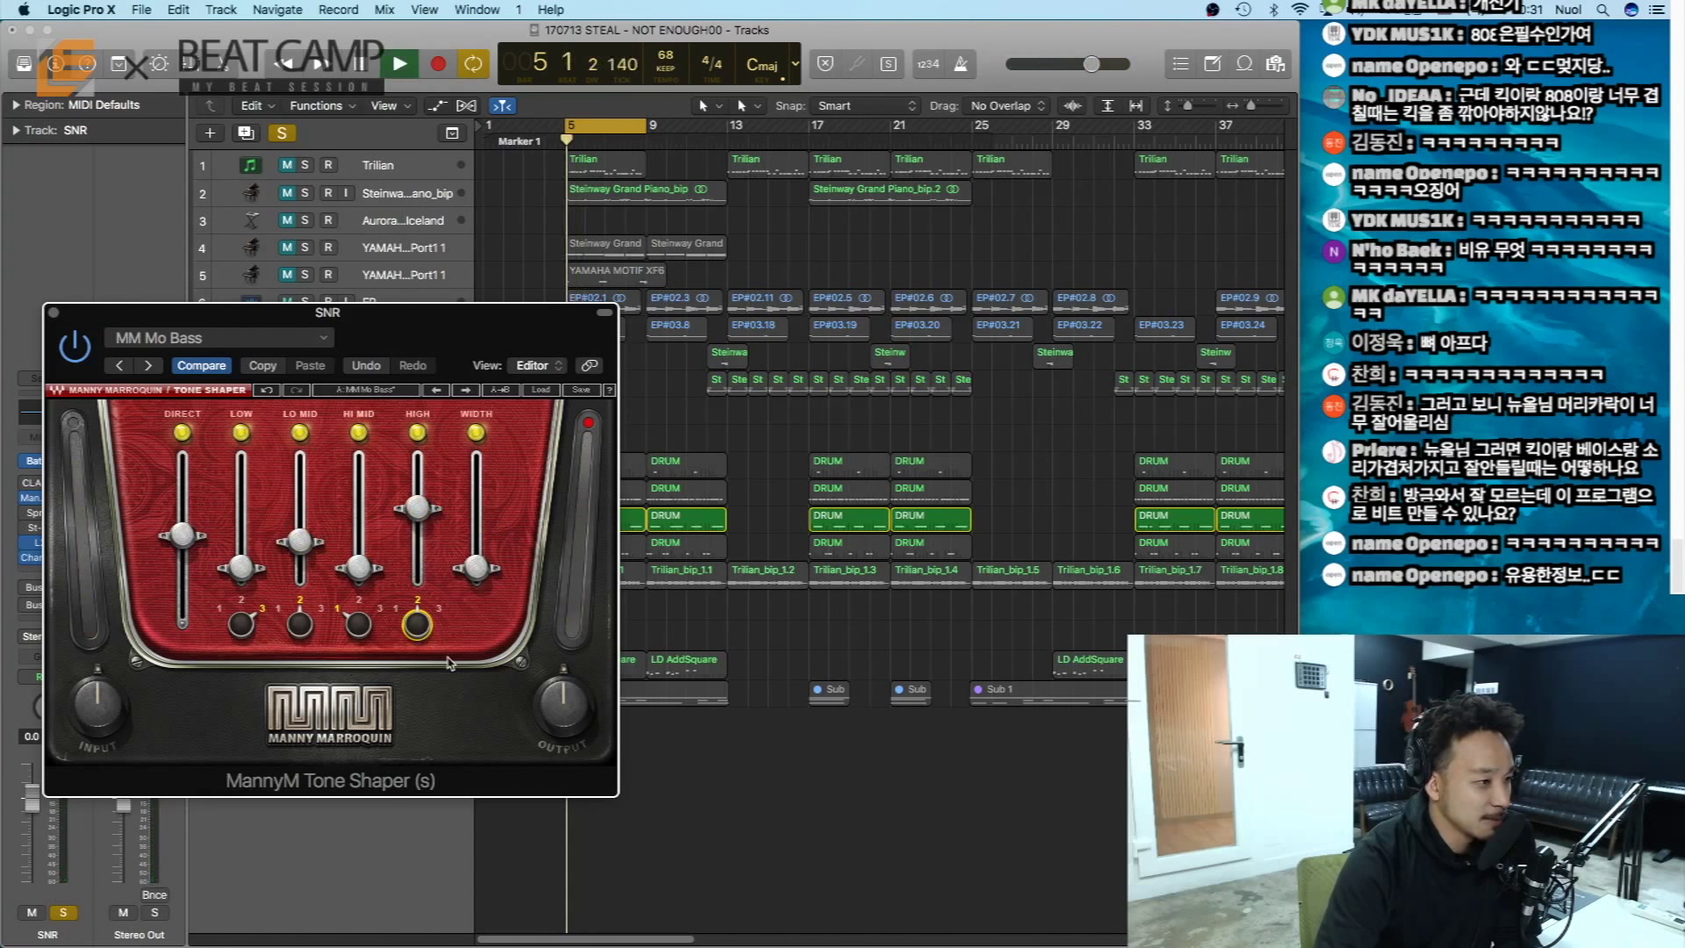
drag(359, 567, 417, 497)
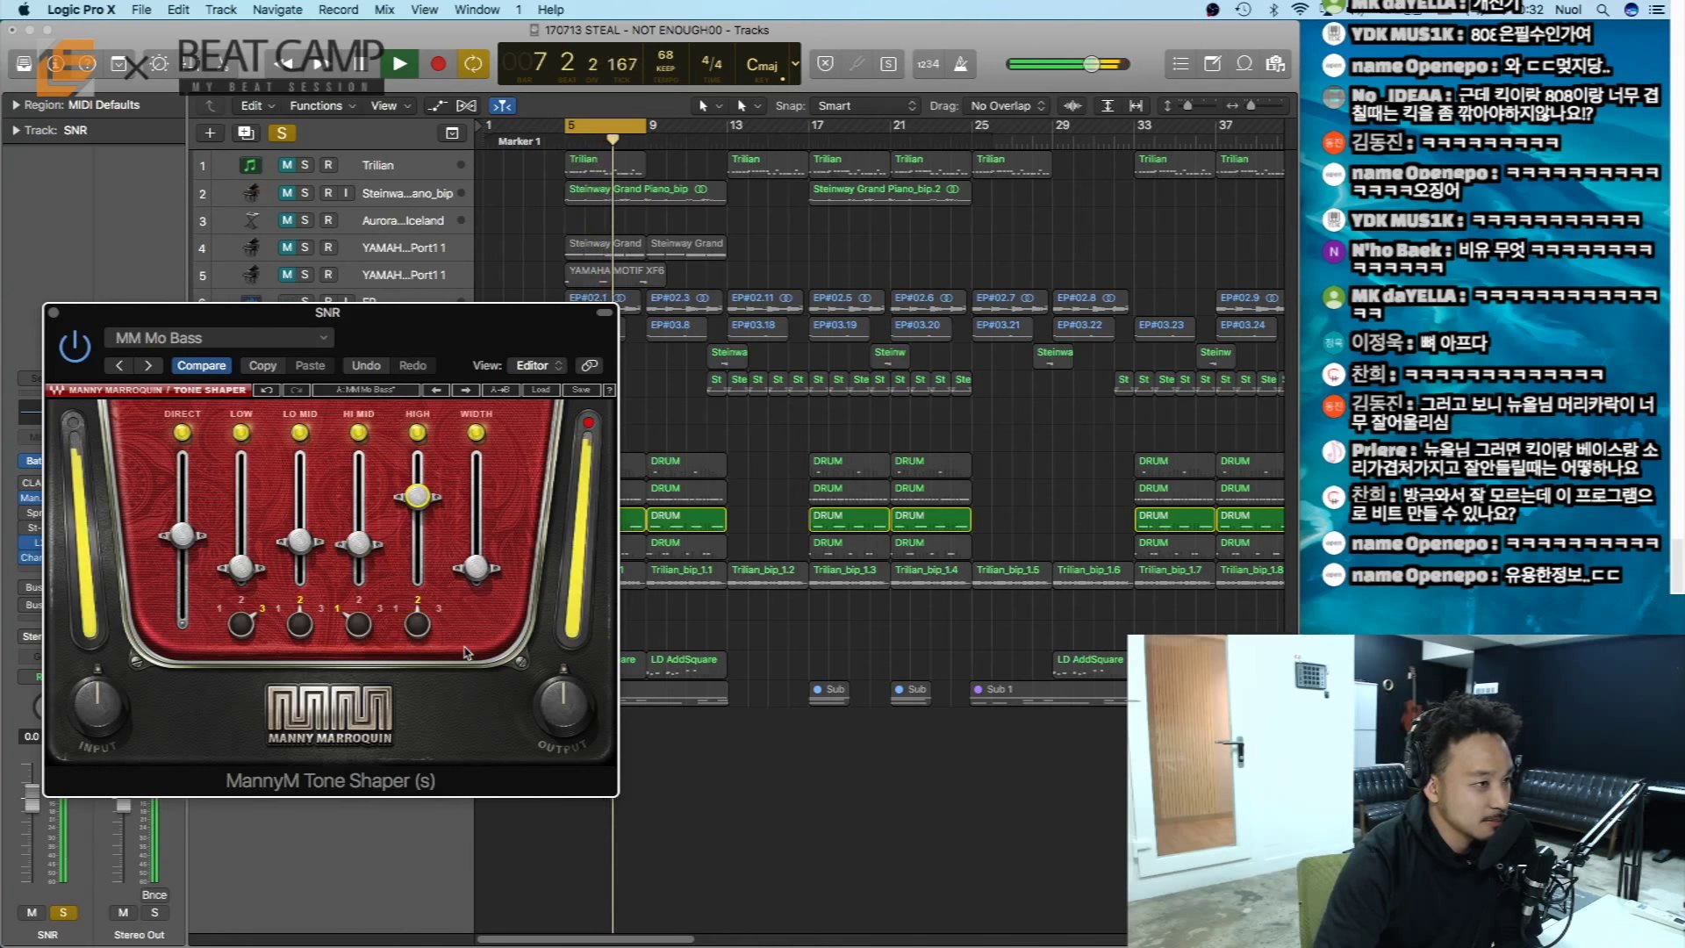
- Solo the KICK track together with the snare and audition both drums
drag(371, 326, 1037, 150)
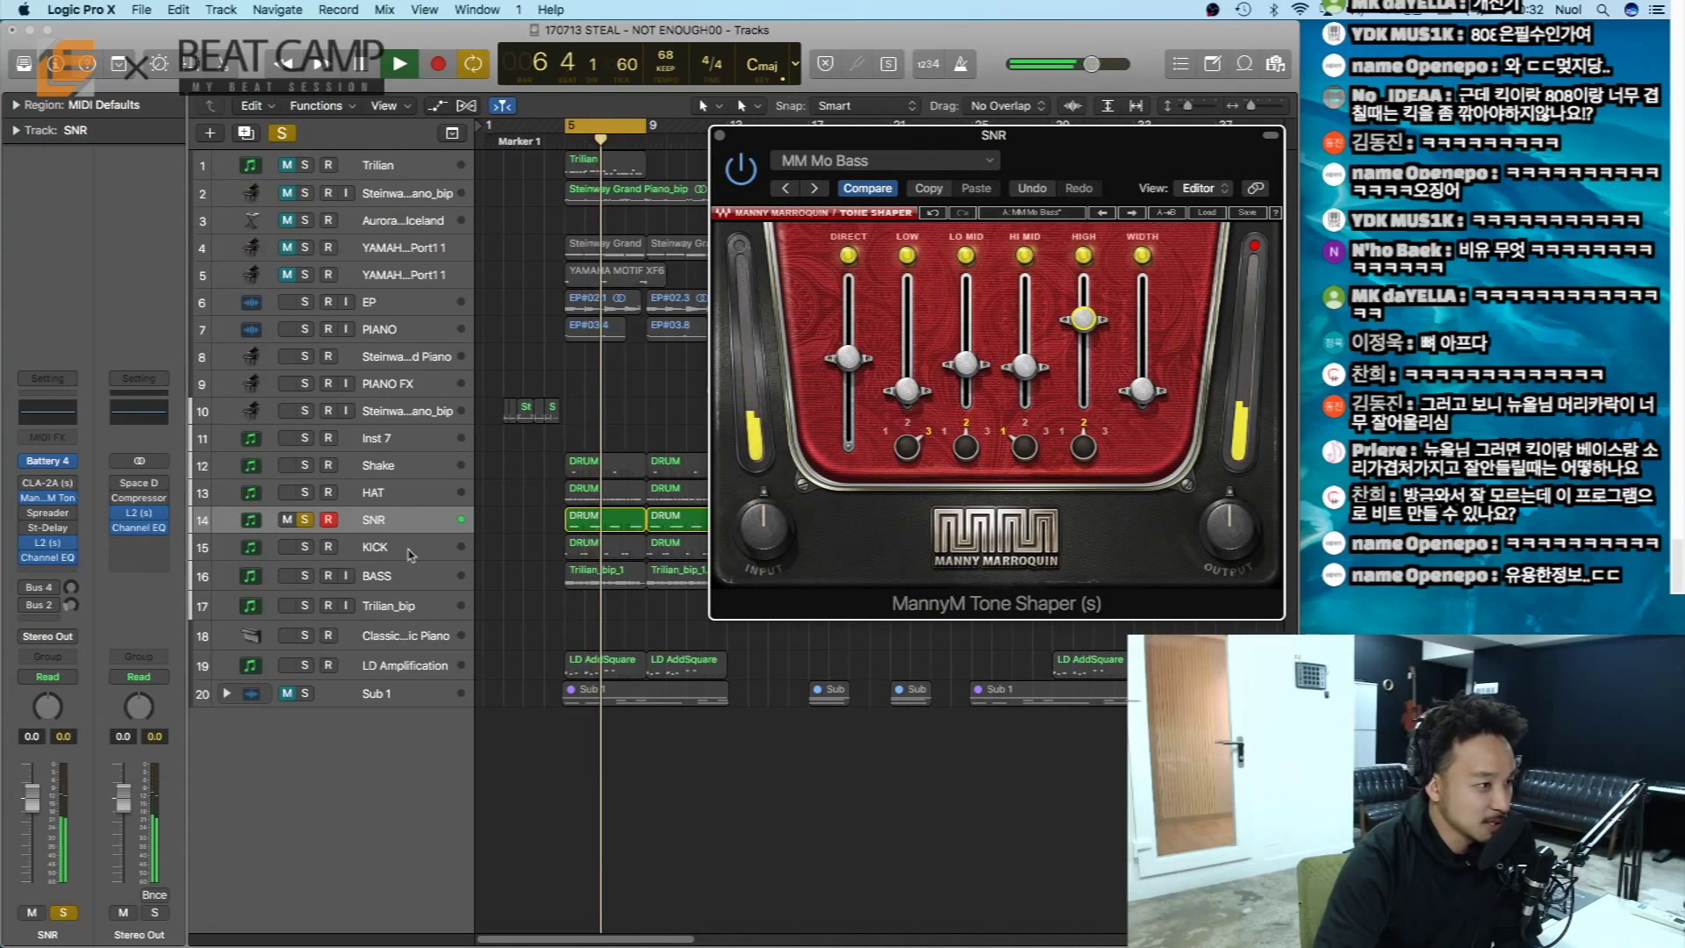
click(304, 547)
key(space)
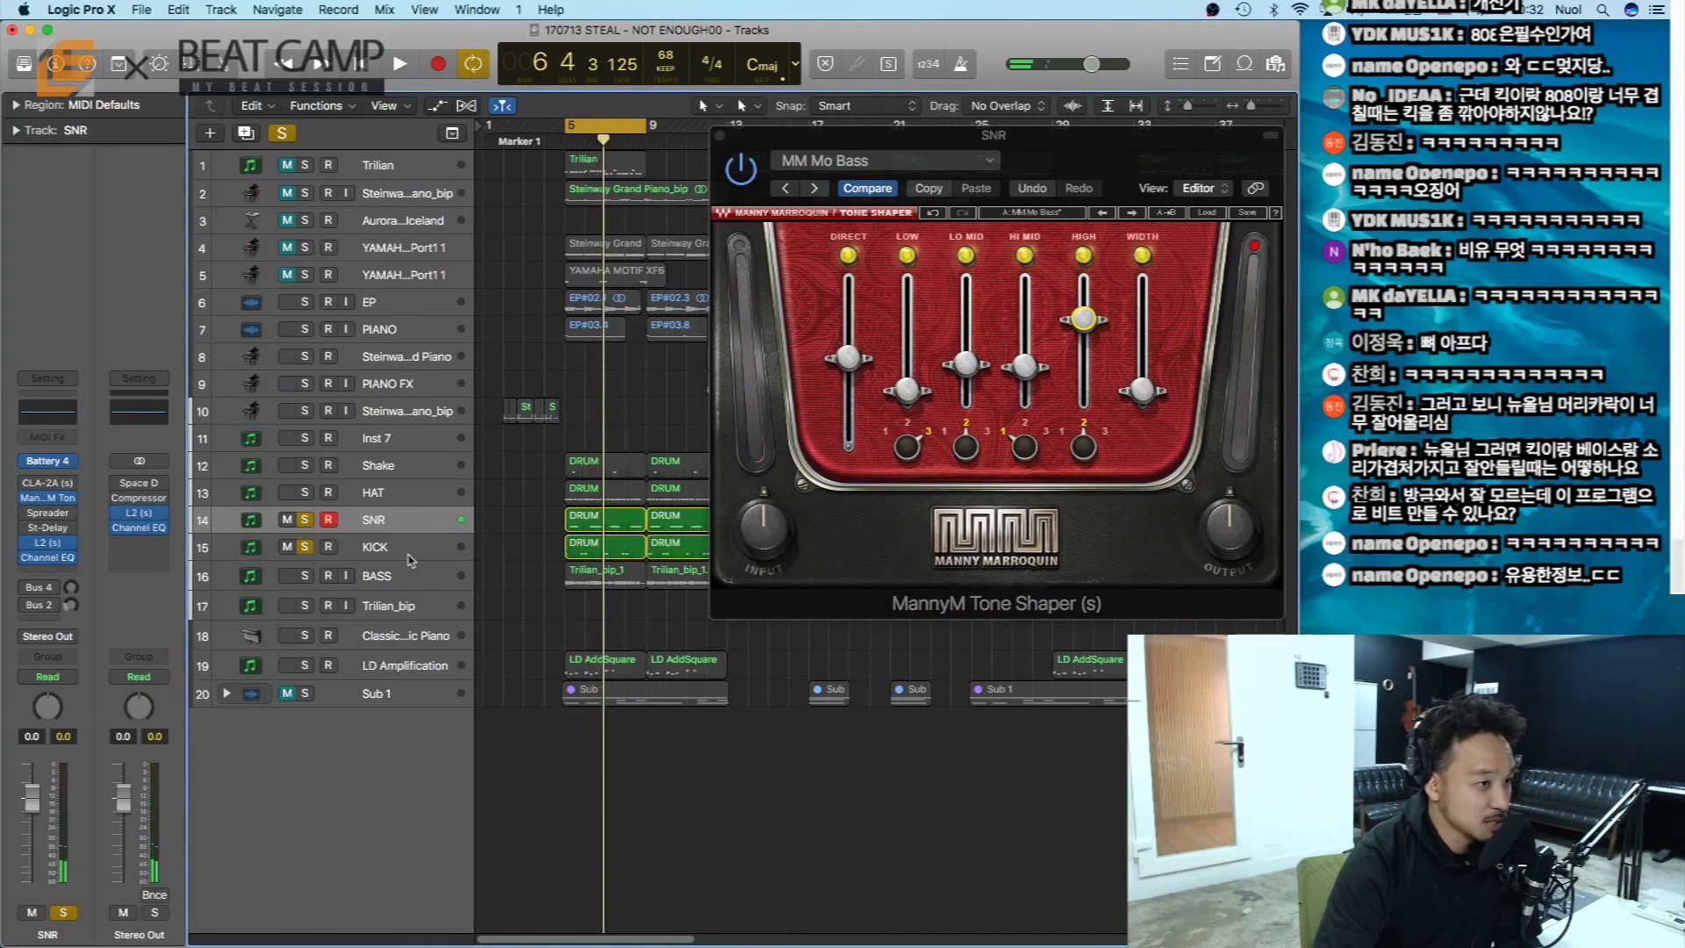
key(space)
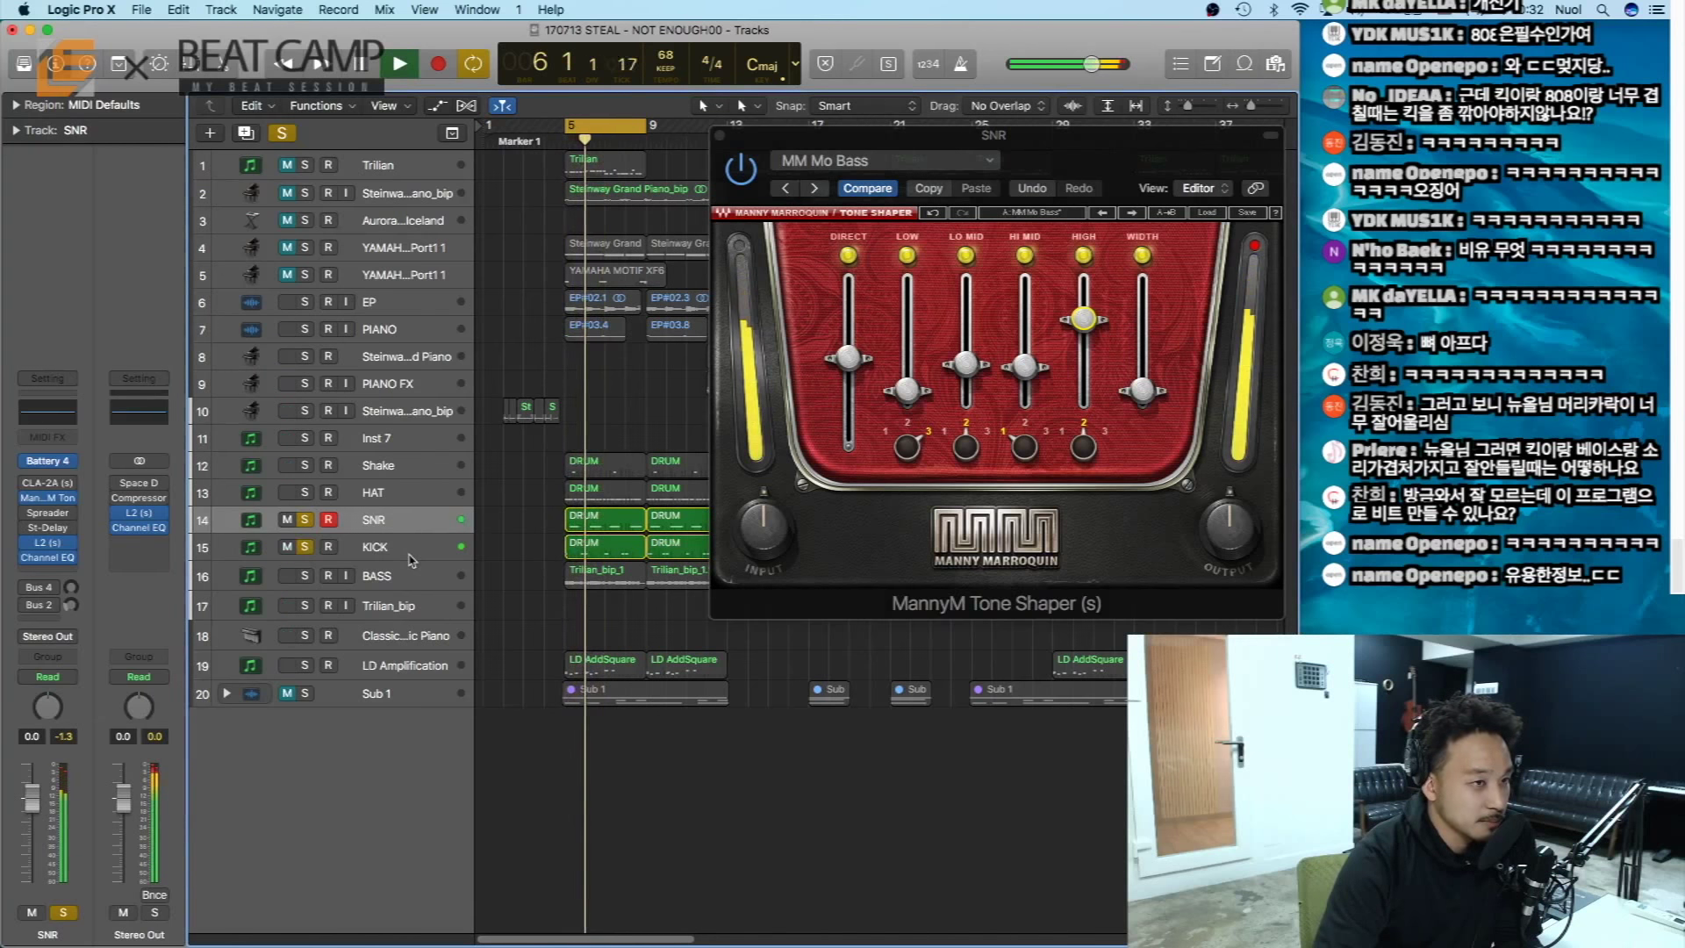
key(space)
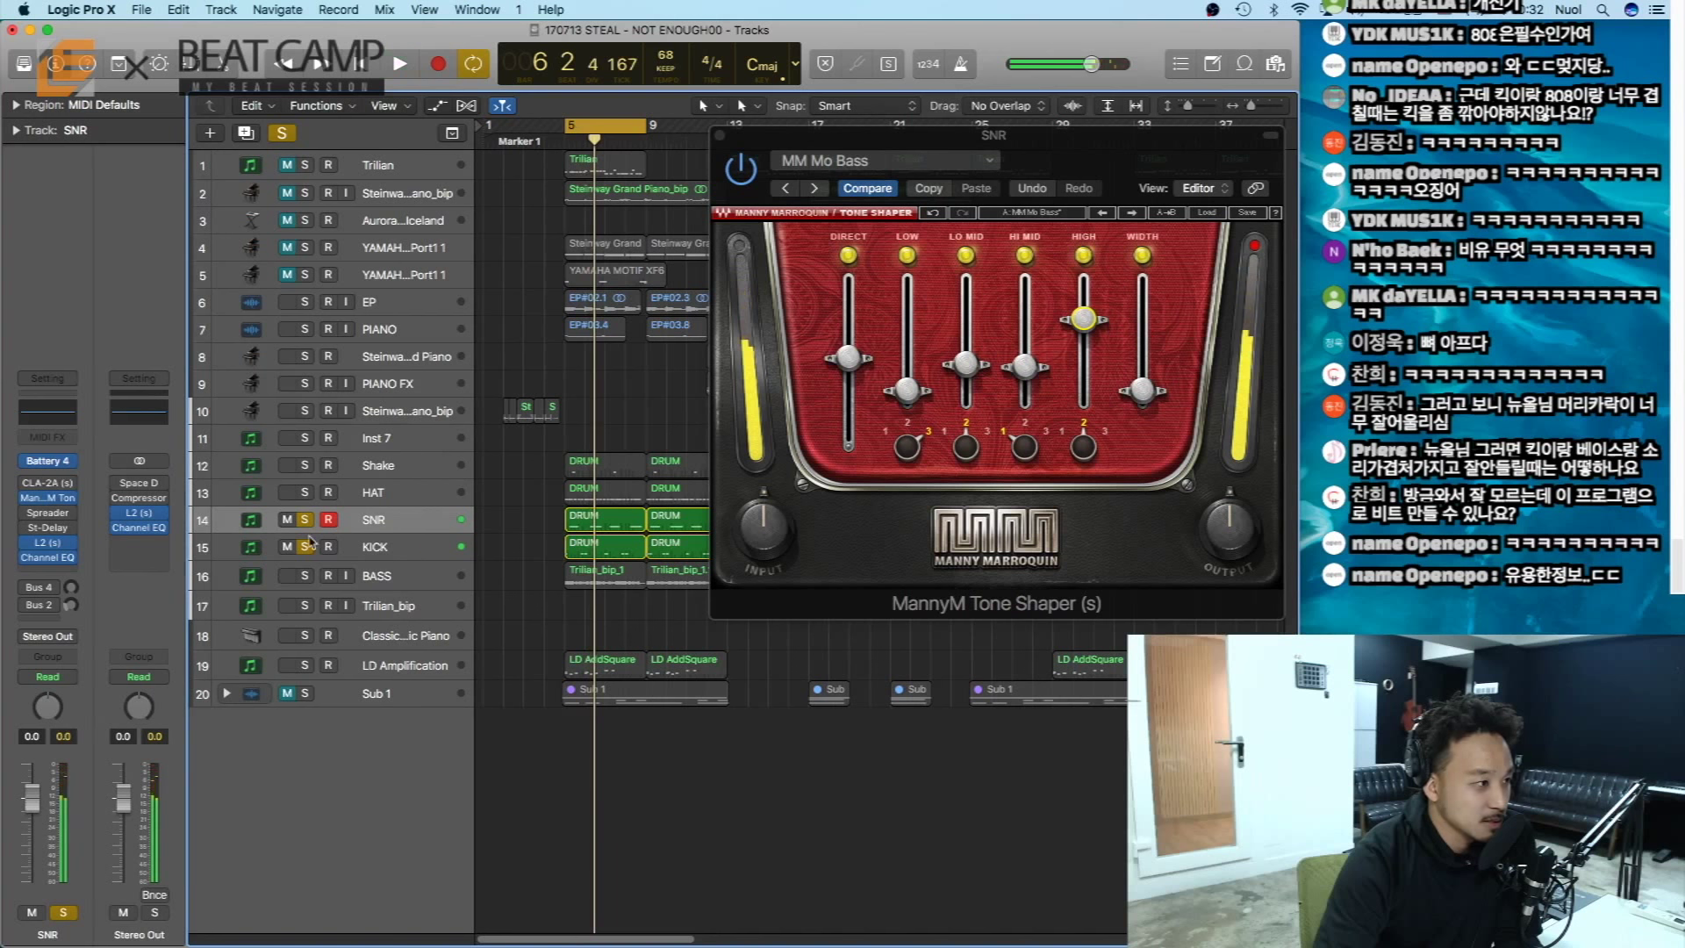
- Compare the kick and snare with the snare's Tone Shaper bypassed and re-enabled, and close its window
click(366, 548)
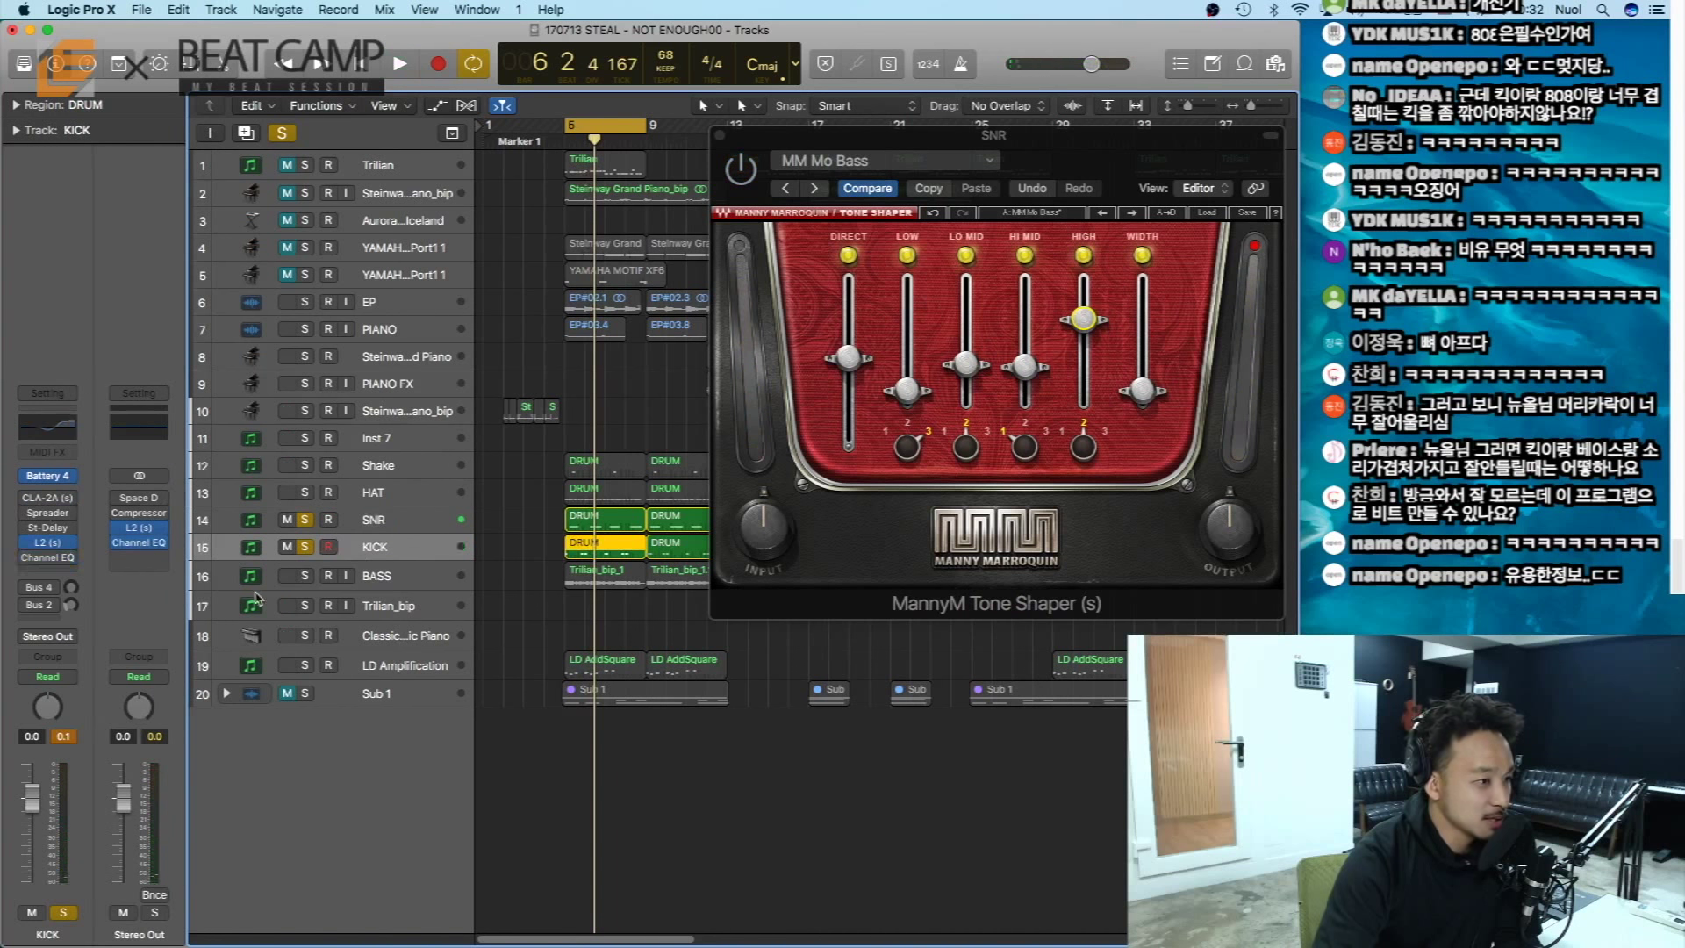
key(space)
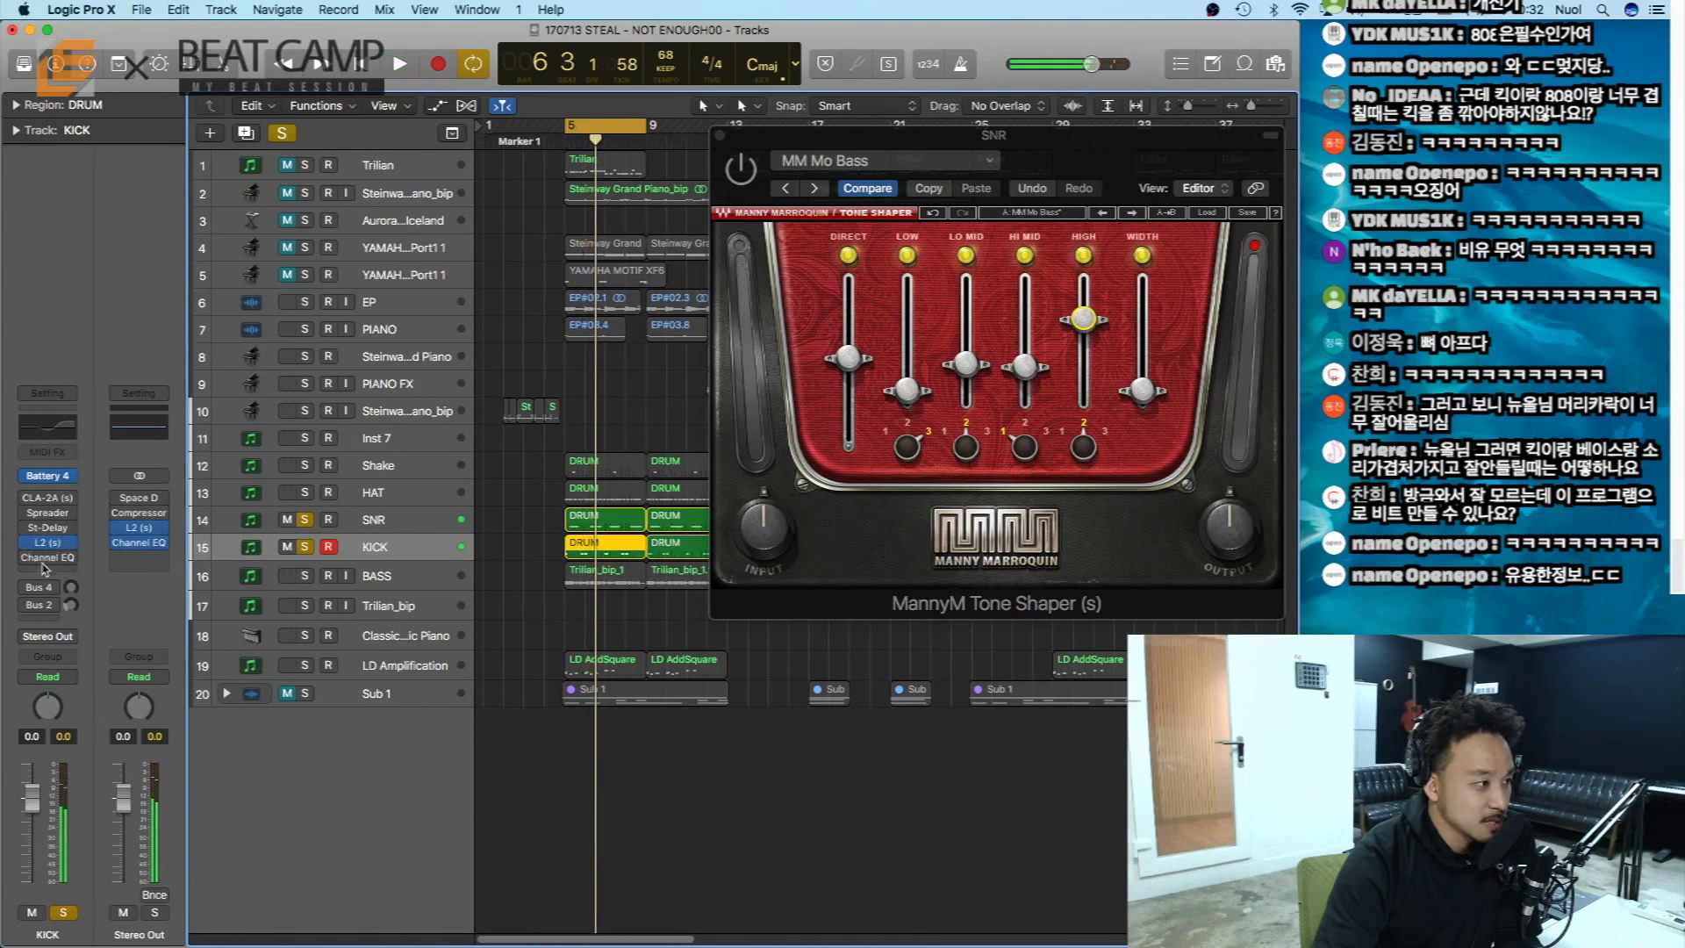
key(Up)
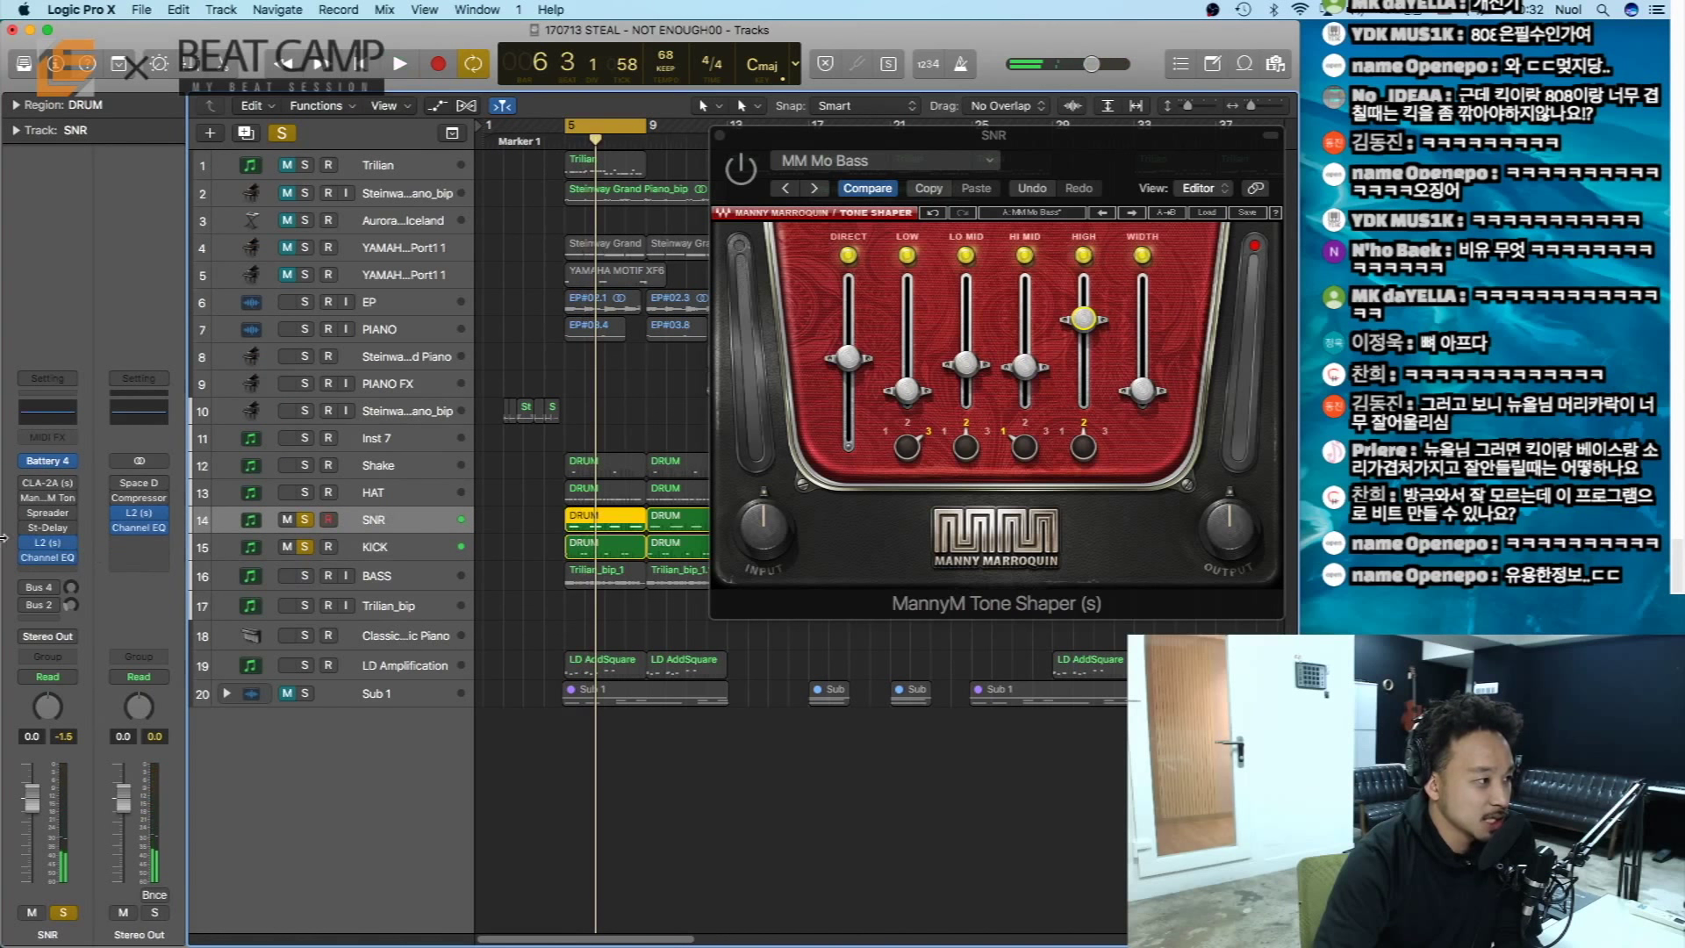
mouse_move(25, 534)
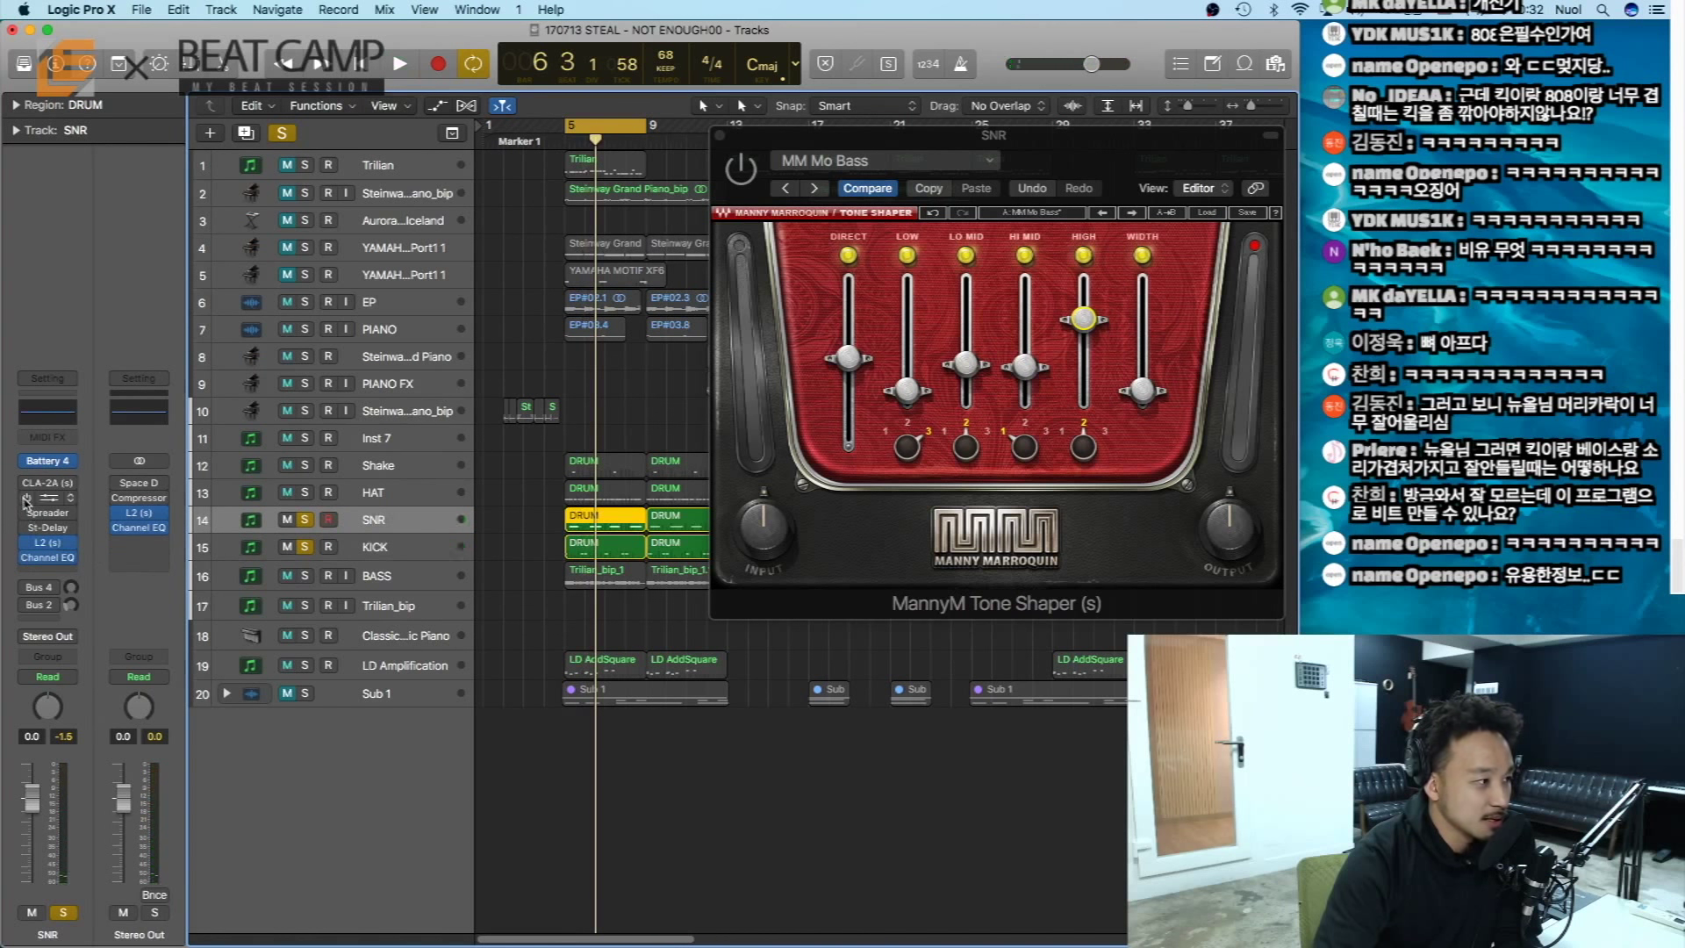
key(space)
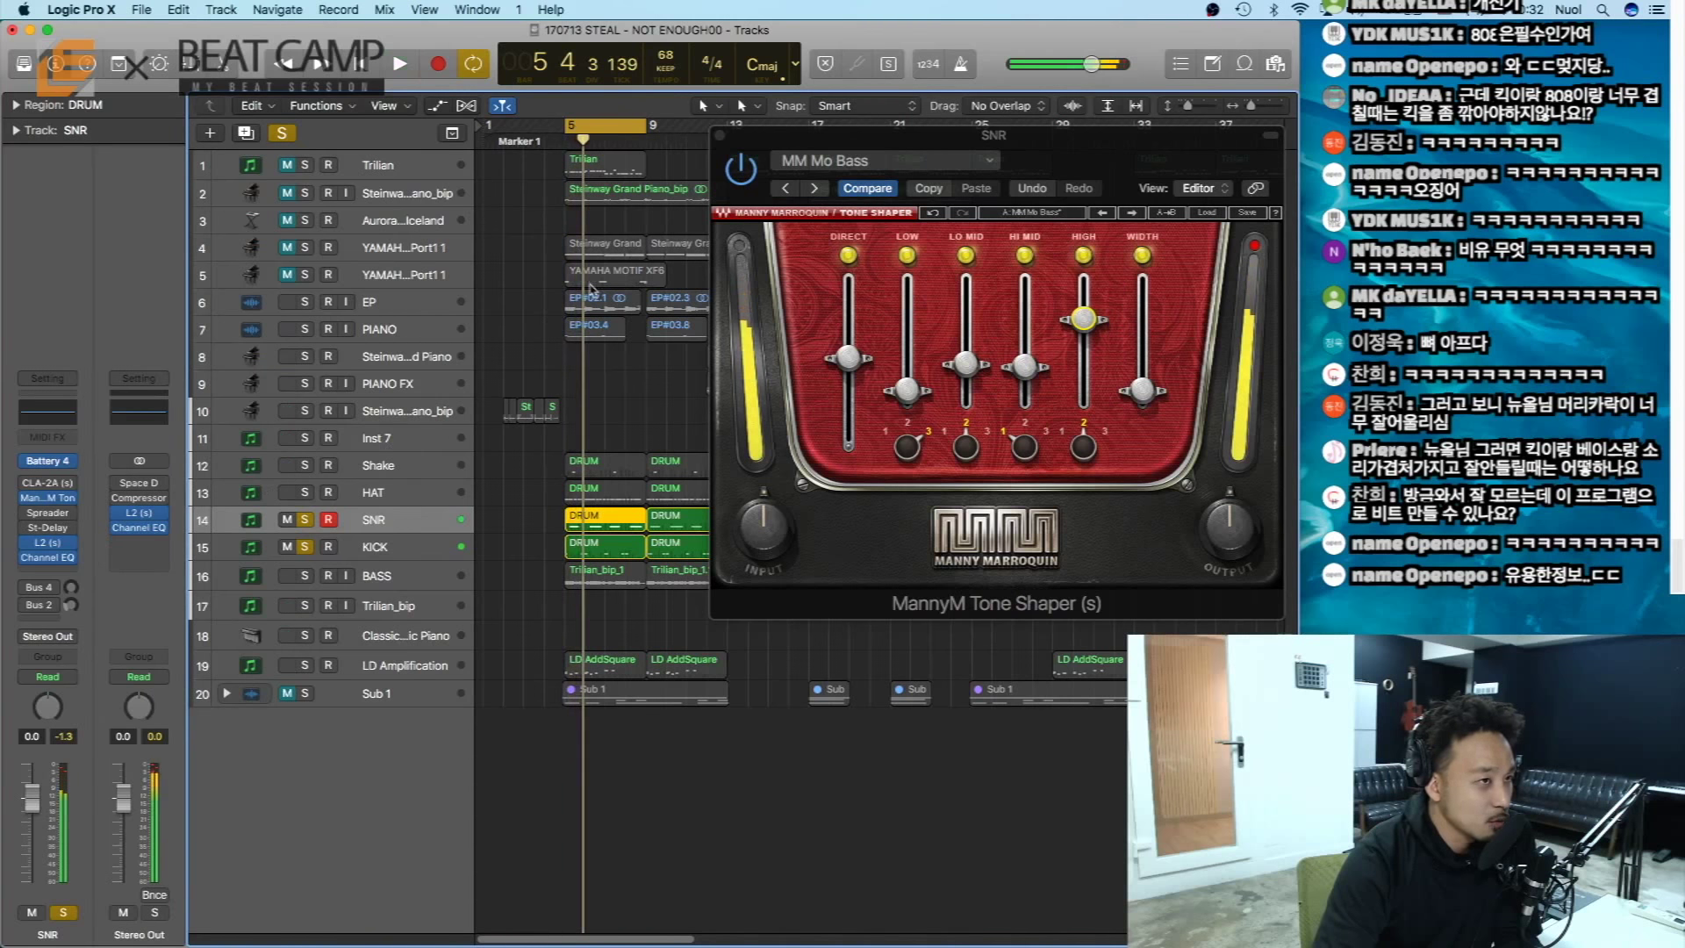
key(space)
click(721, 137)
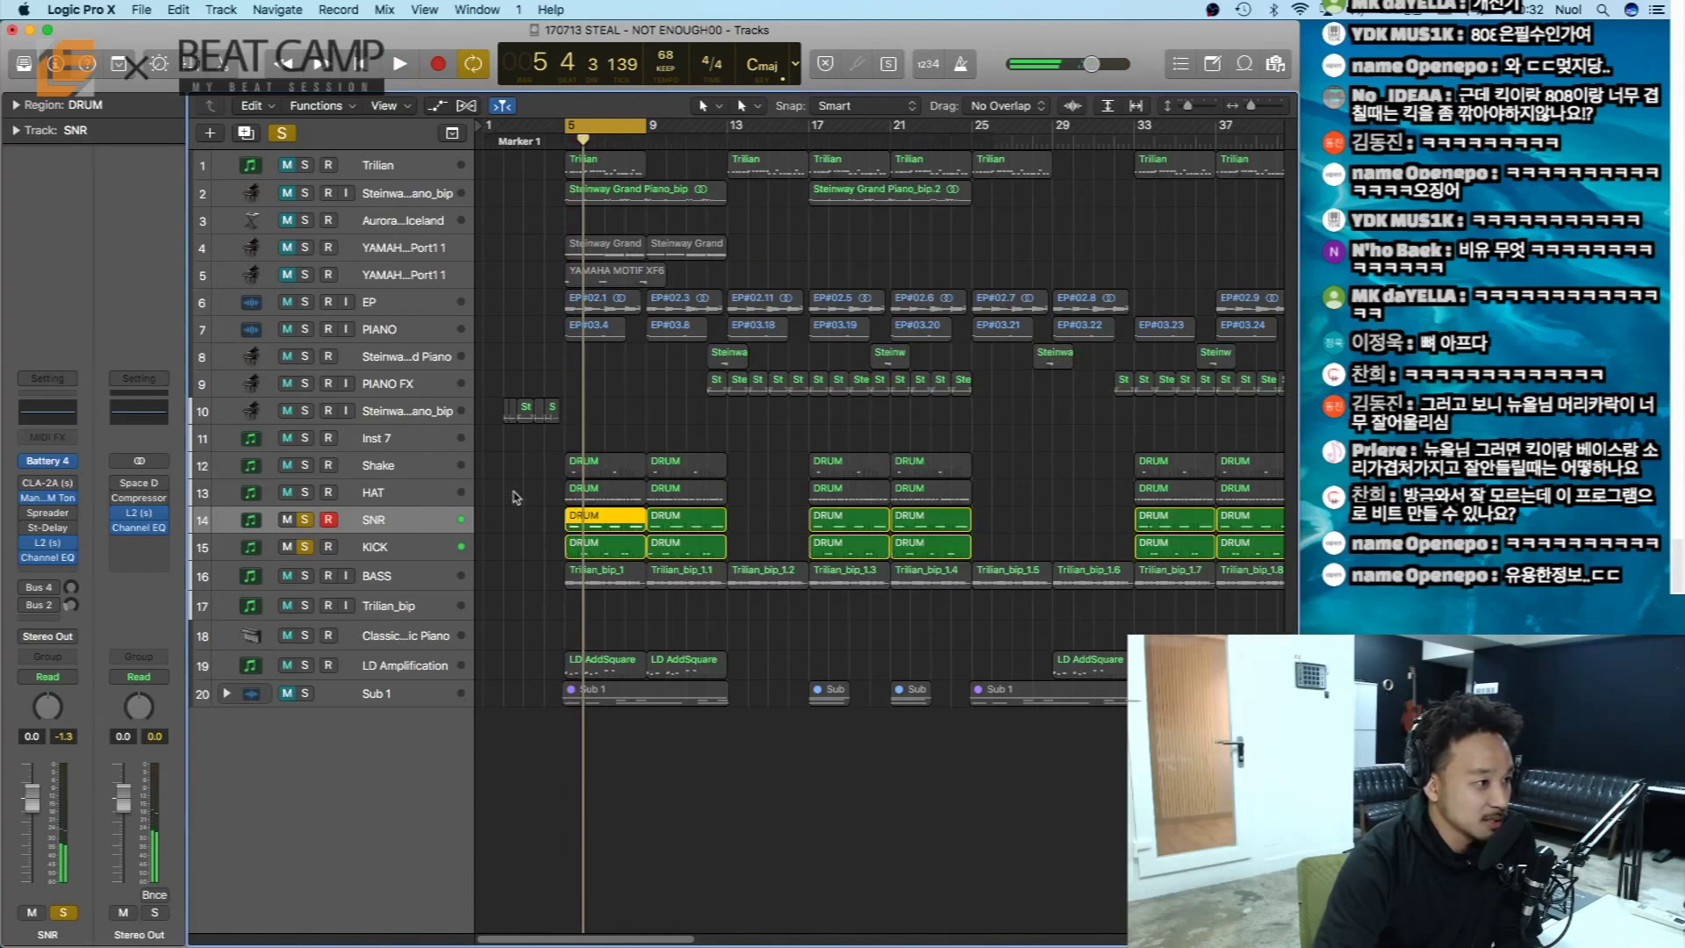
- Solo the HAT track, open a Channel EQ on it and examine its frequency spectrum during playback
click(305, 493)
click(355, 497)
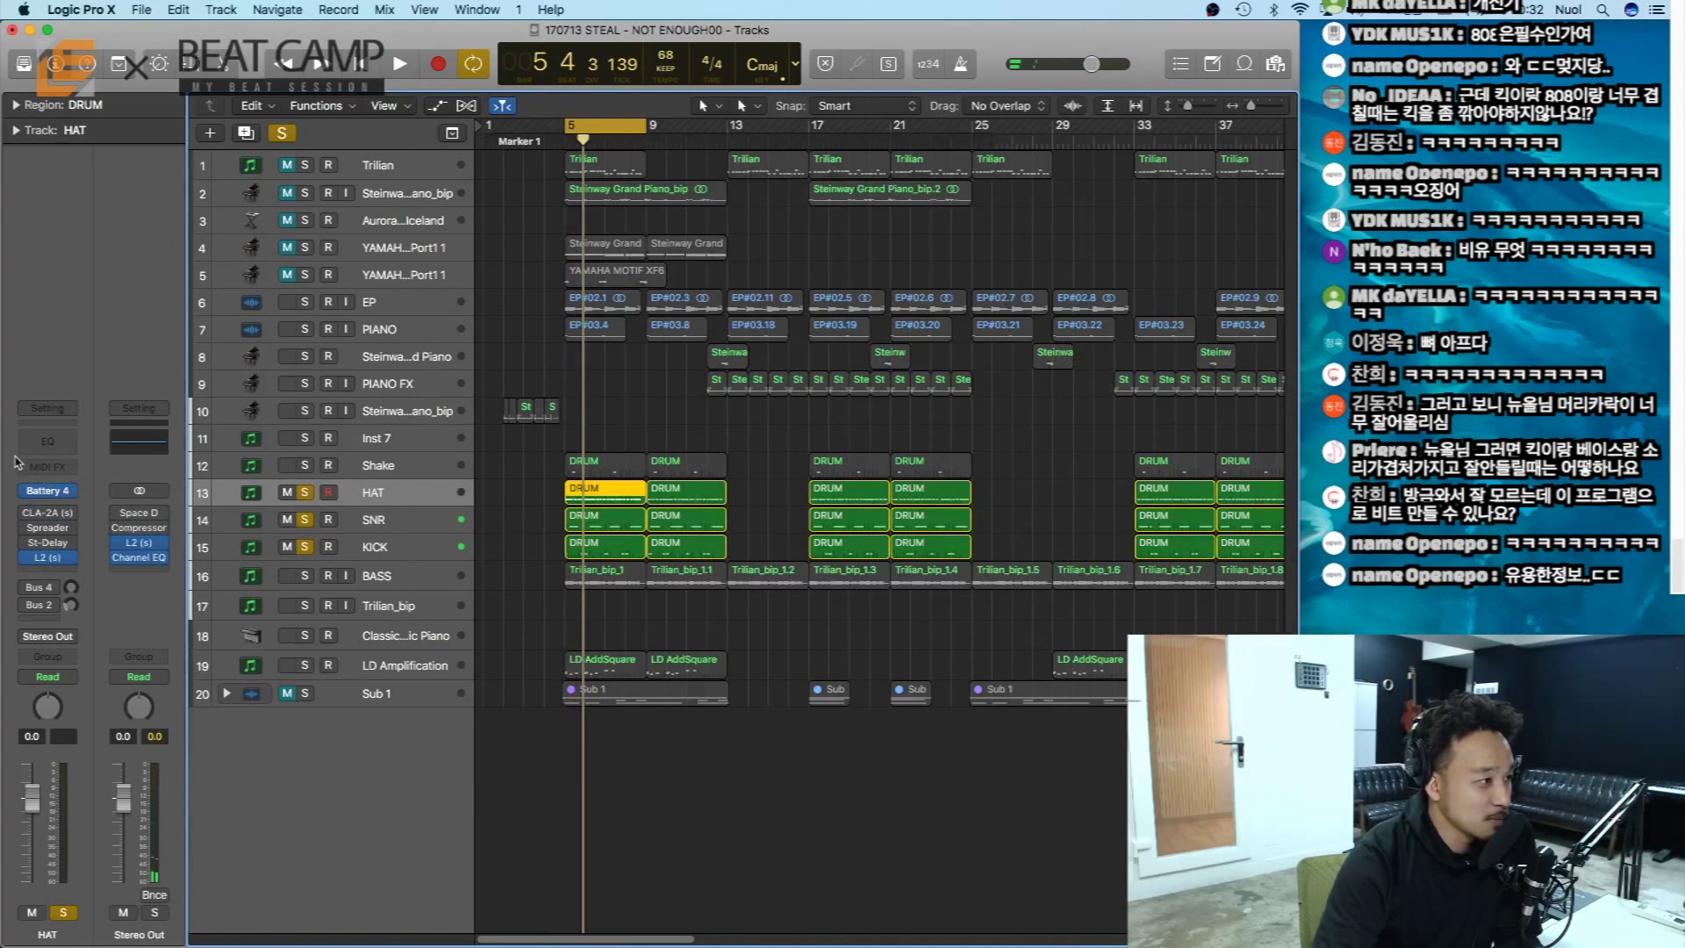
click(41, 445)
key(space)
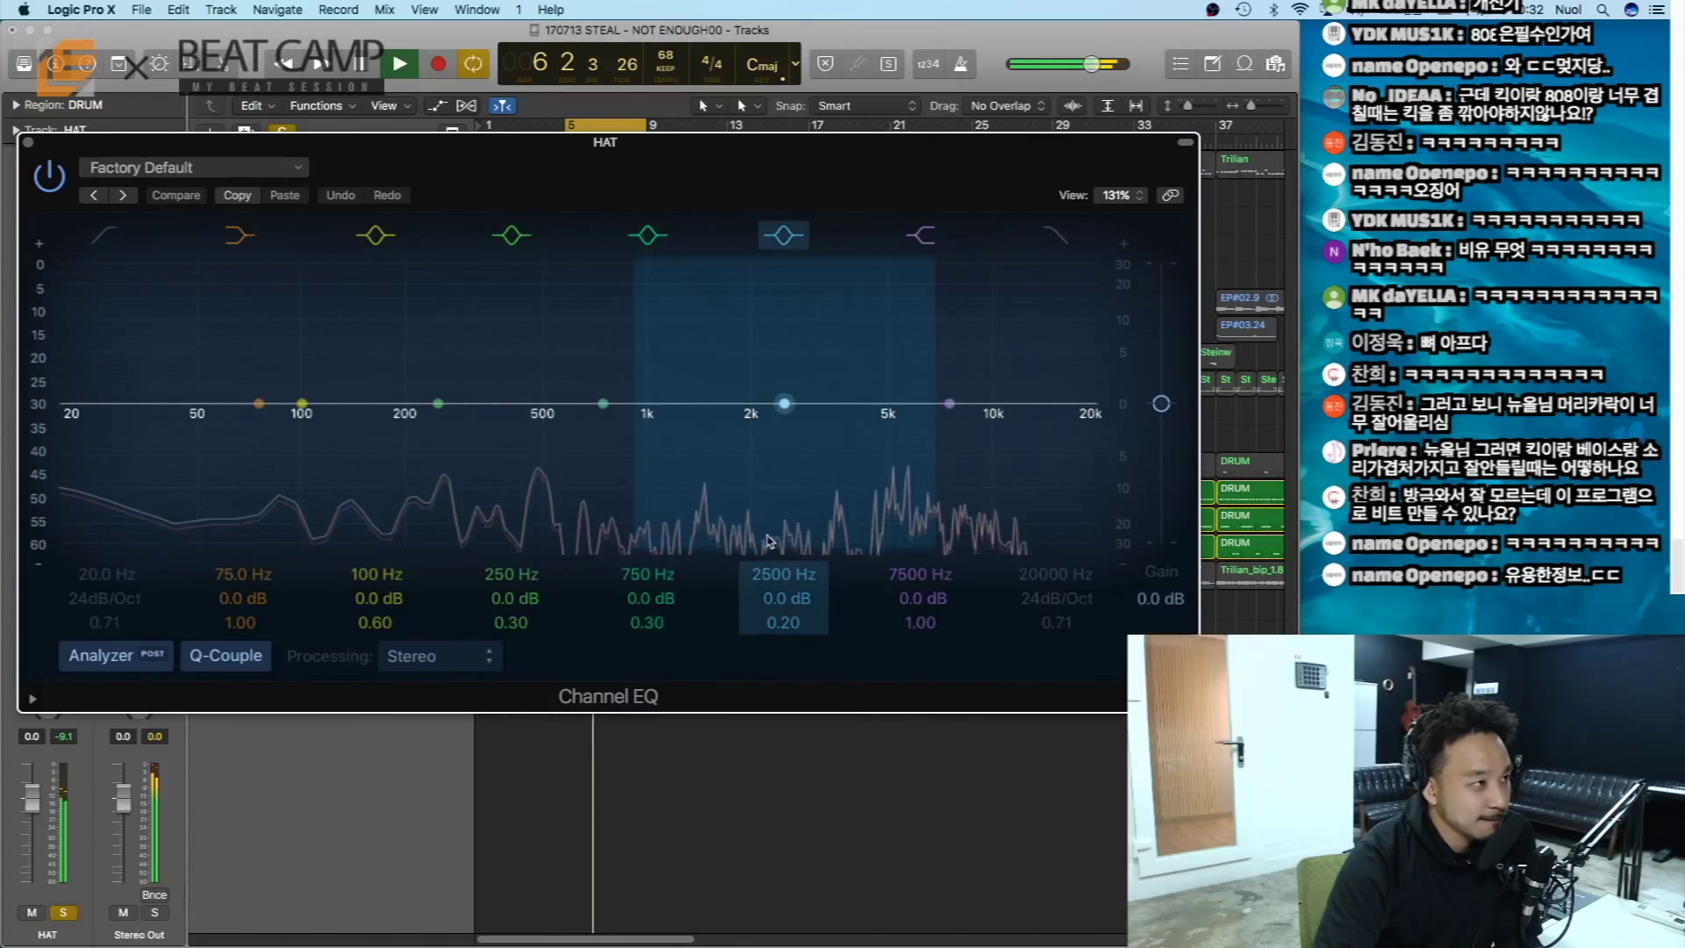
key(space)
- Audition the hat's Channel EQ presets from Brighten Hi Hat onward, ending on Cymbal EQ
mouse_move(358, 163)
mouse_down()
mouse_move(384, 575)
mouse_move(377, 145)
mouse_up()
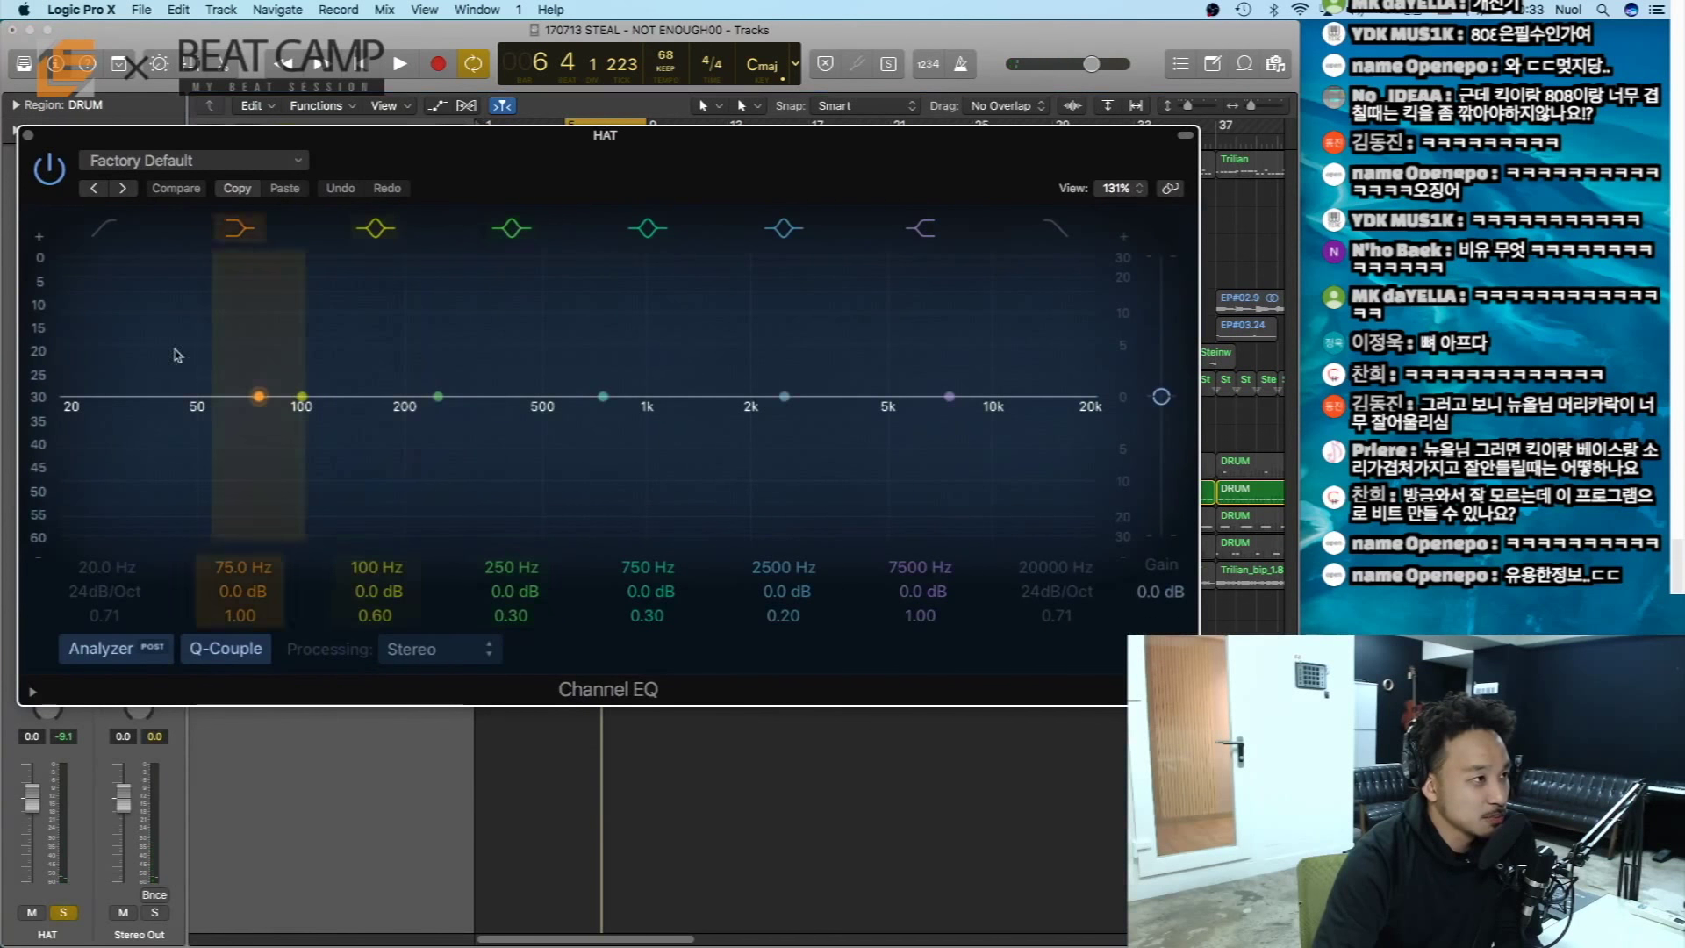
key(space)
click(122, 188)
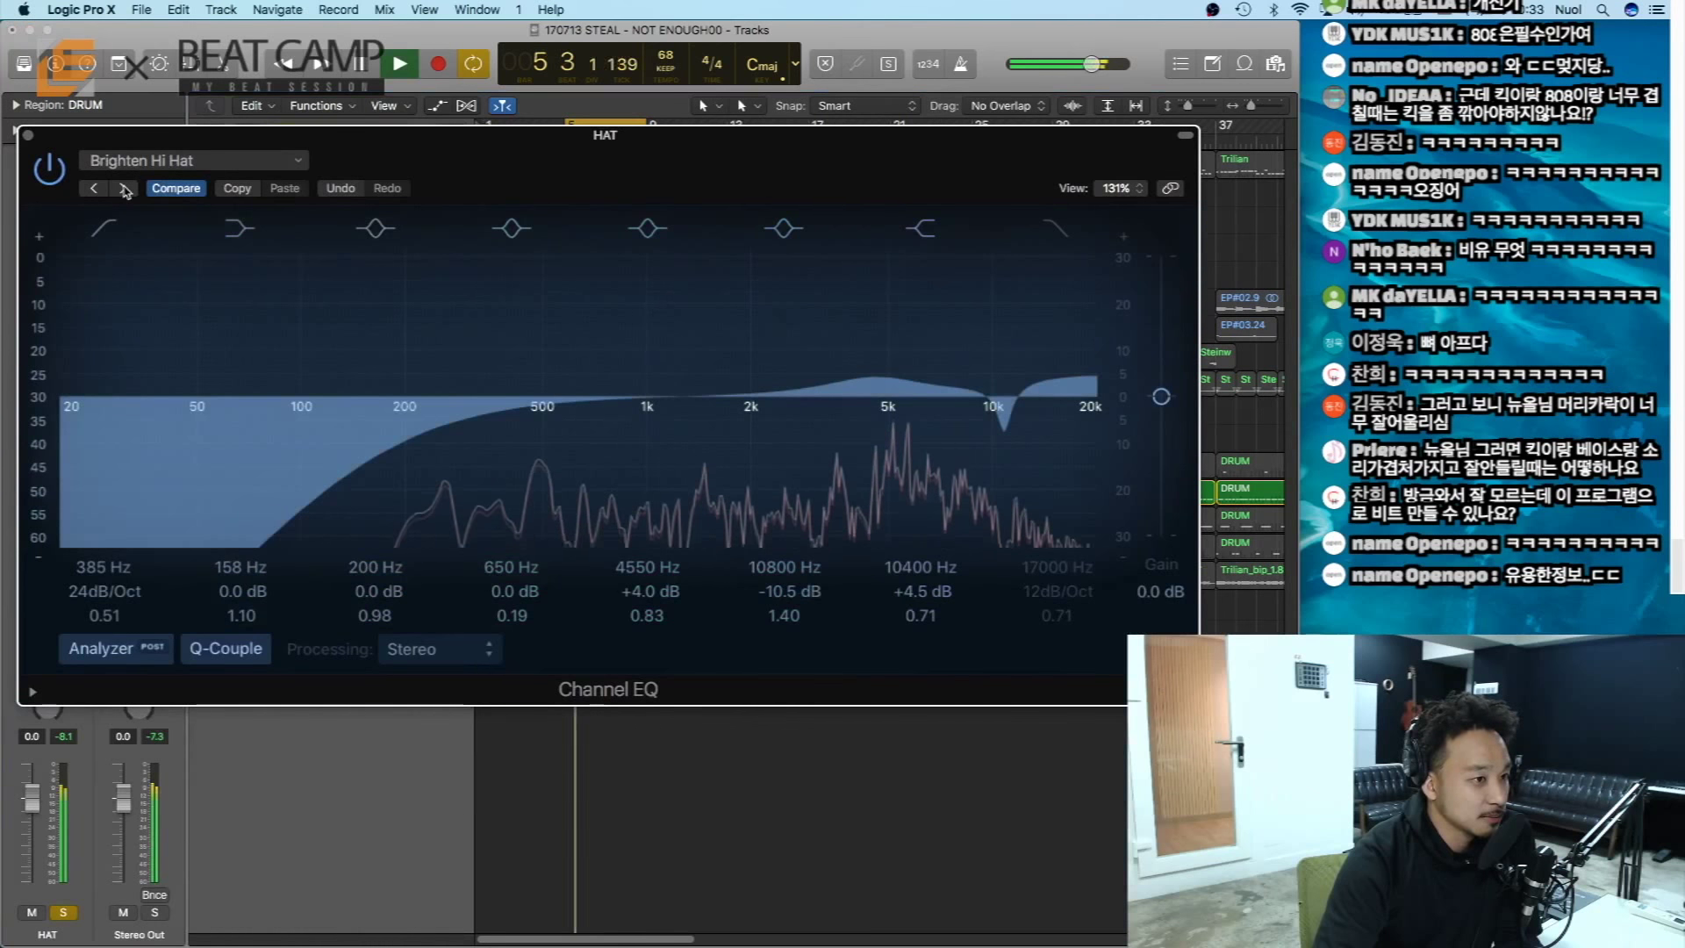
click(123, 188)
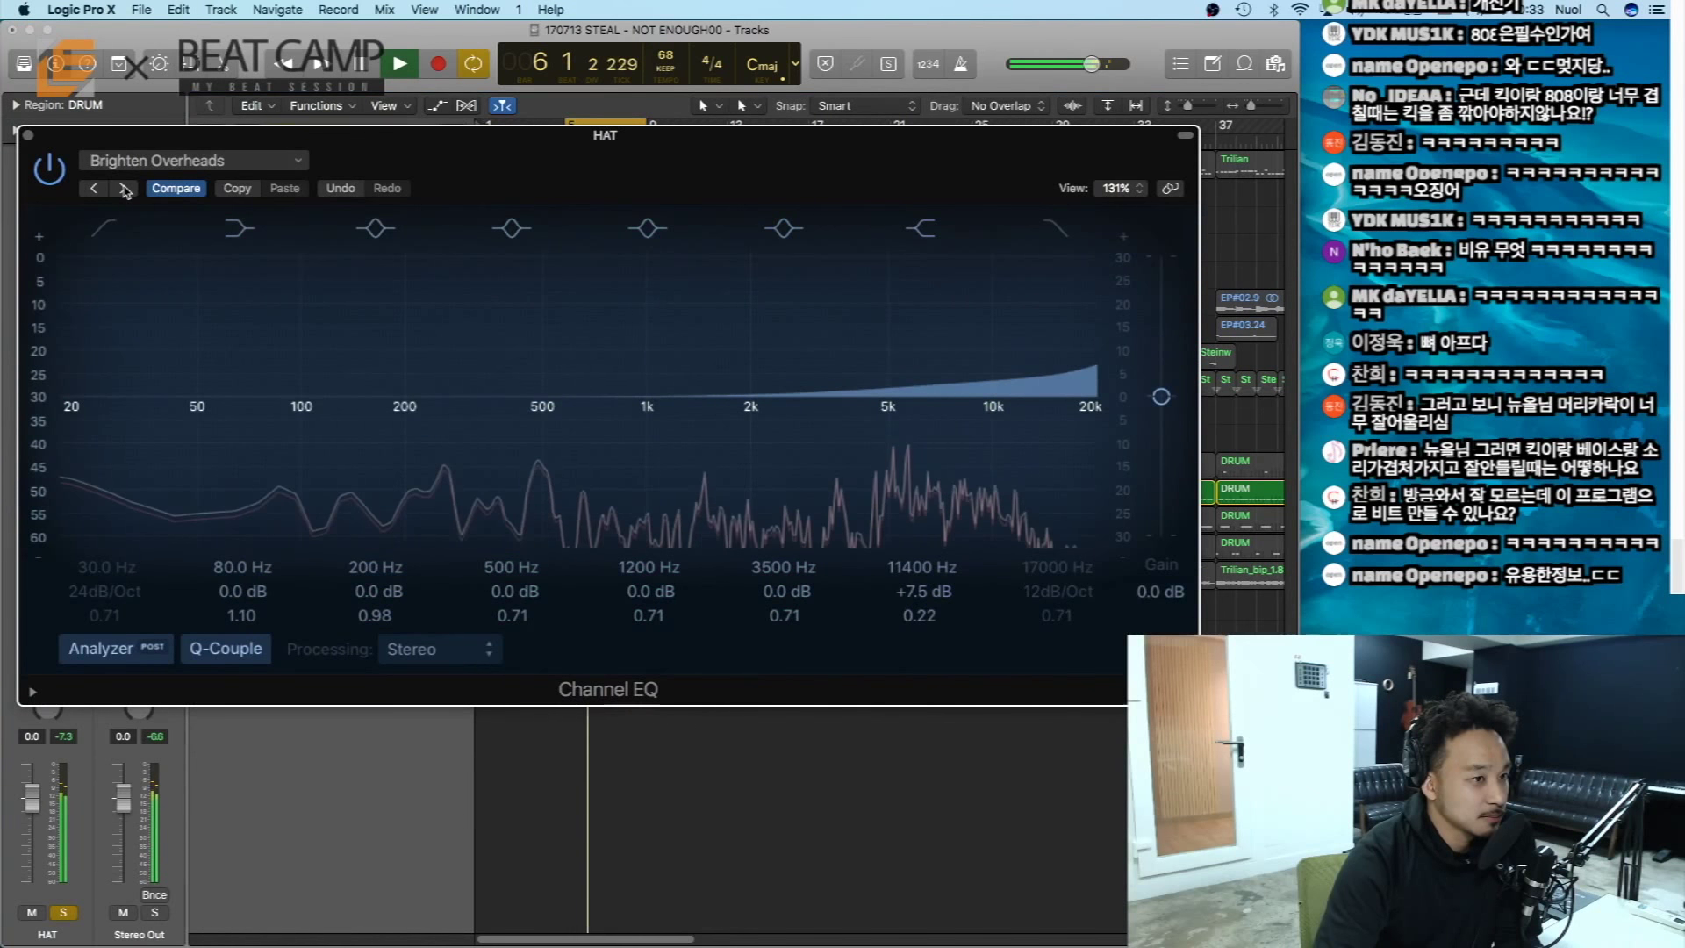
click(123, 187)
click(124, 188)
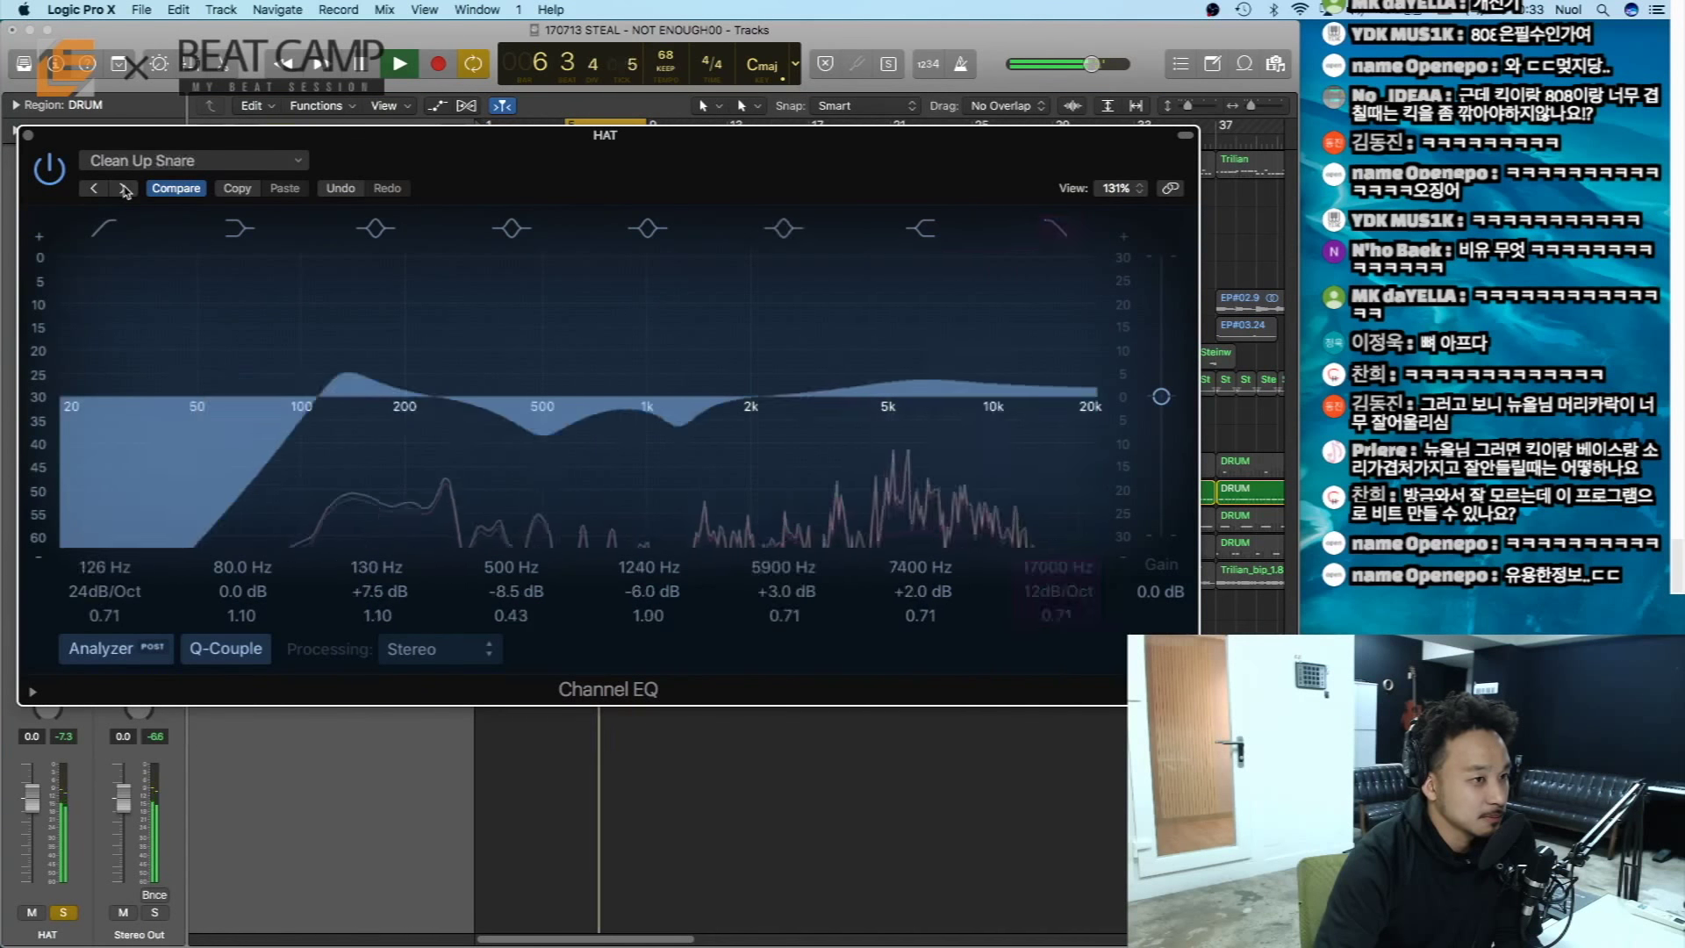
click(124, 188)
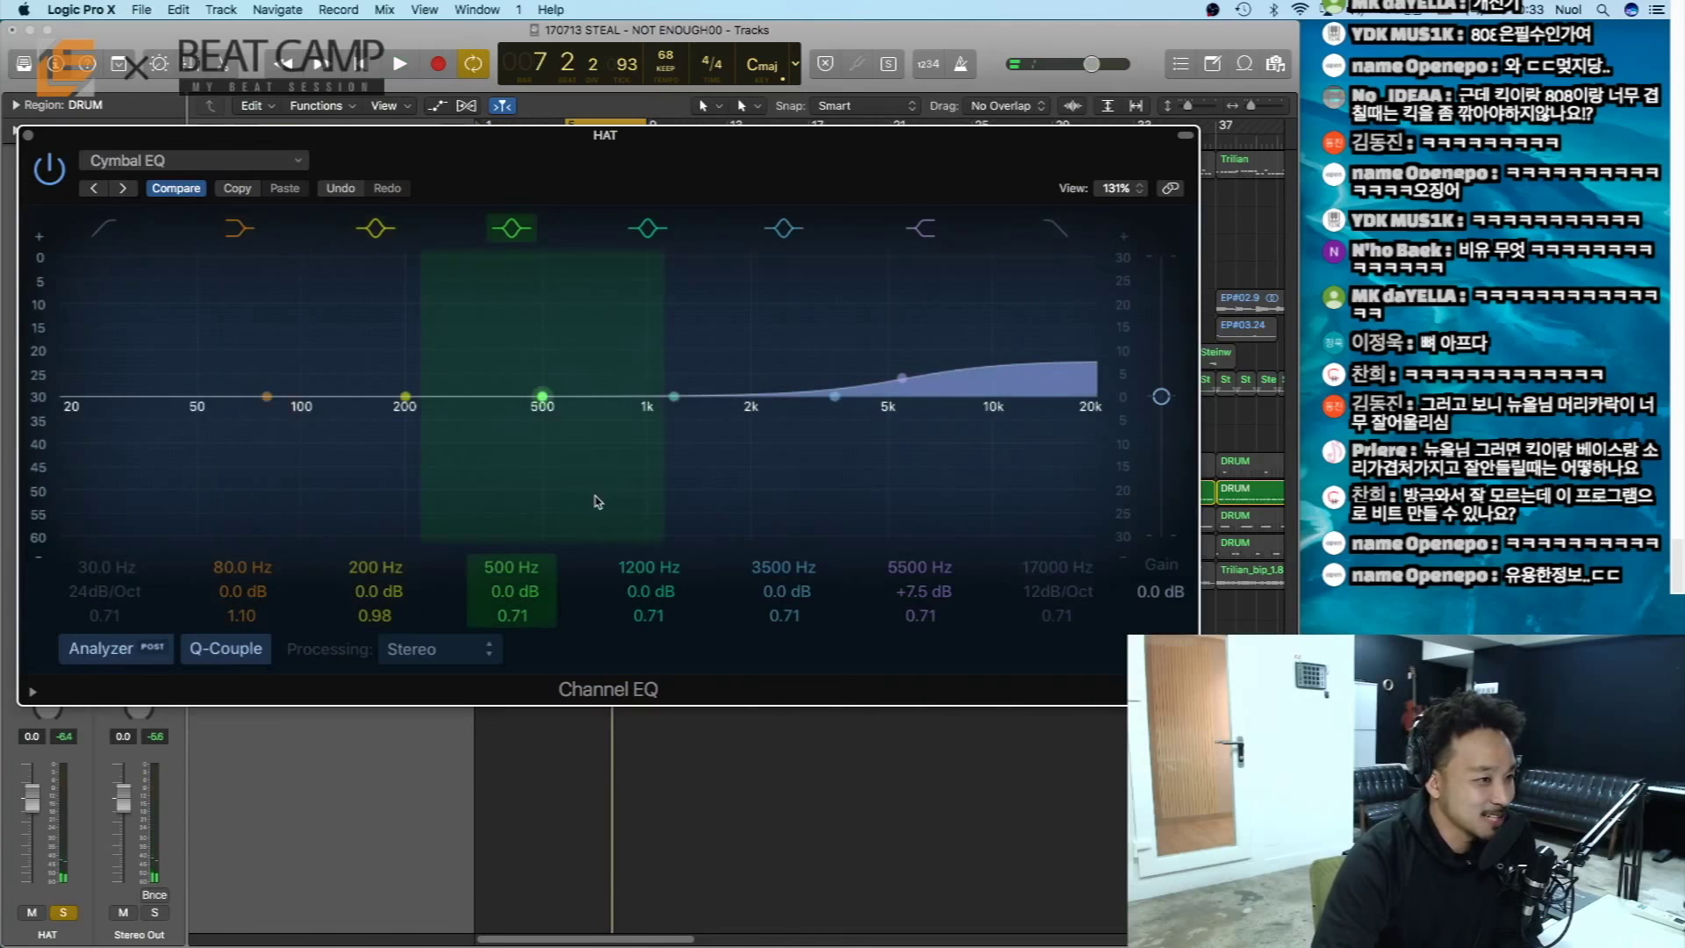
- Set the hat EQ's high shelf to 4750 Hz at +7 dB and boost 220 Hz by 10 dB with a Q of 11
mouse_move(903, 382)
mouse_down()
mouse_move(877, 298)
mouse_move(879, 380)
mouse_up()
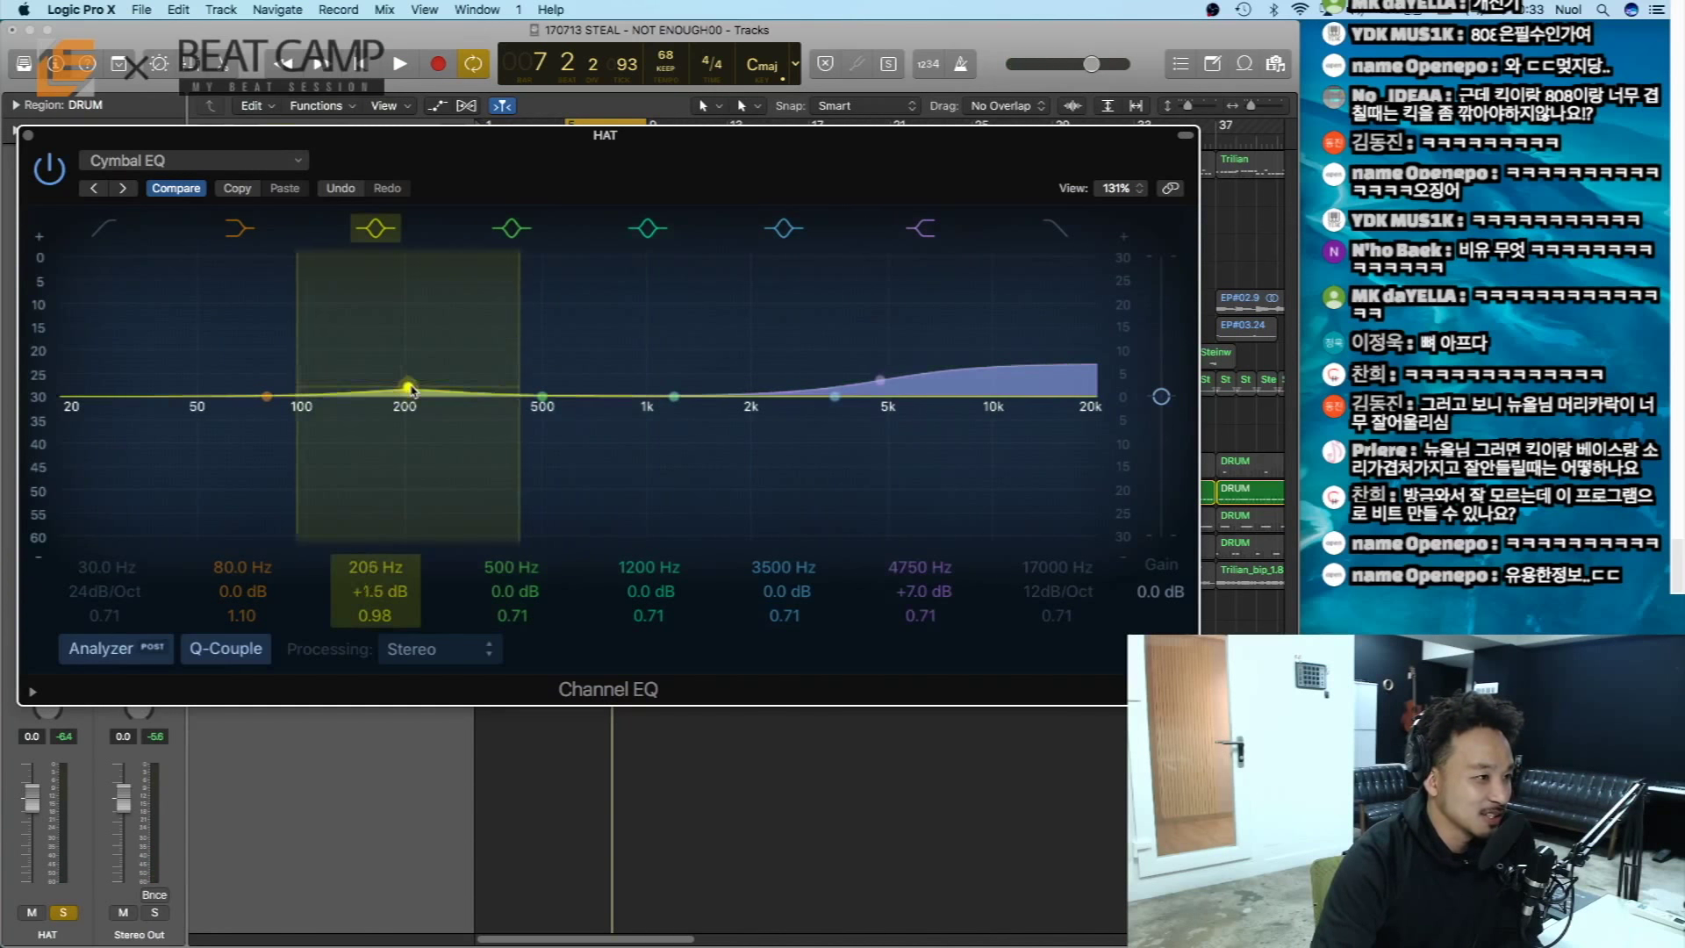
drag(407, 396, 419, 351)
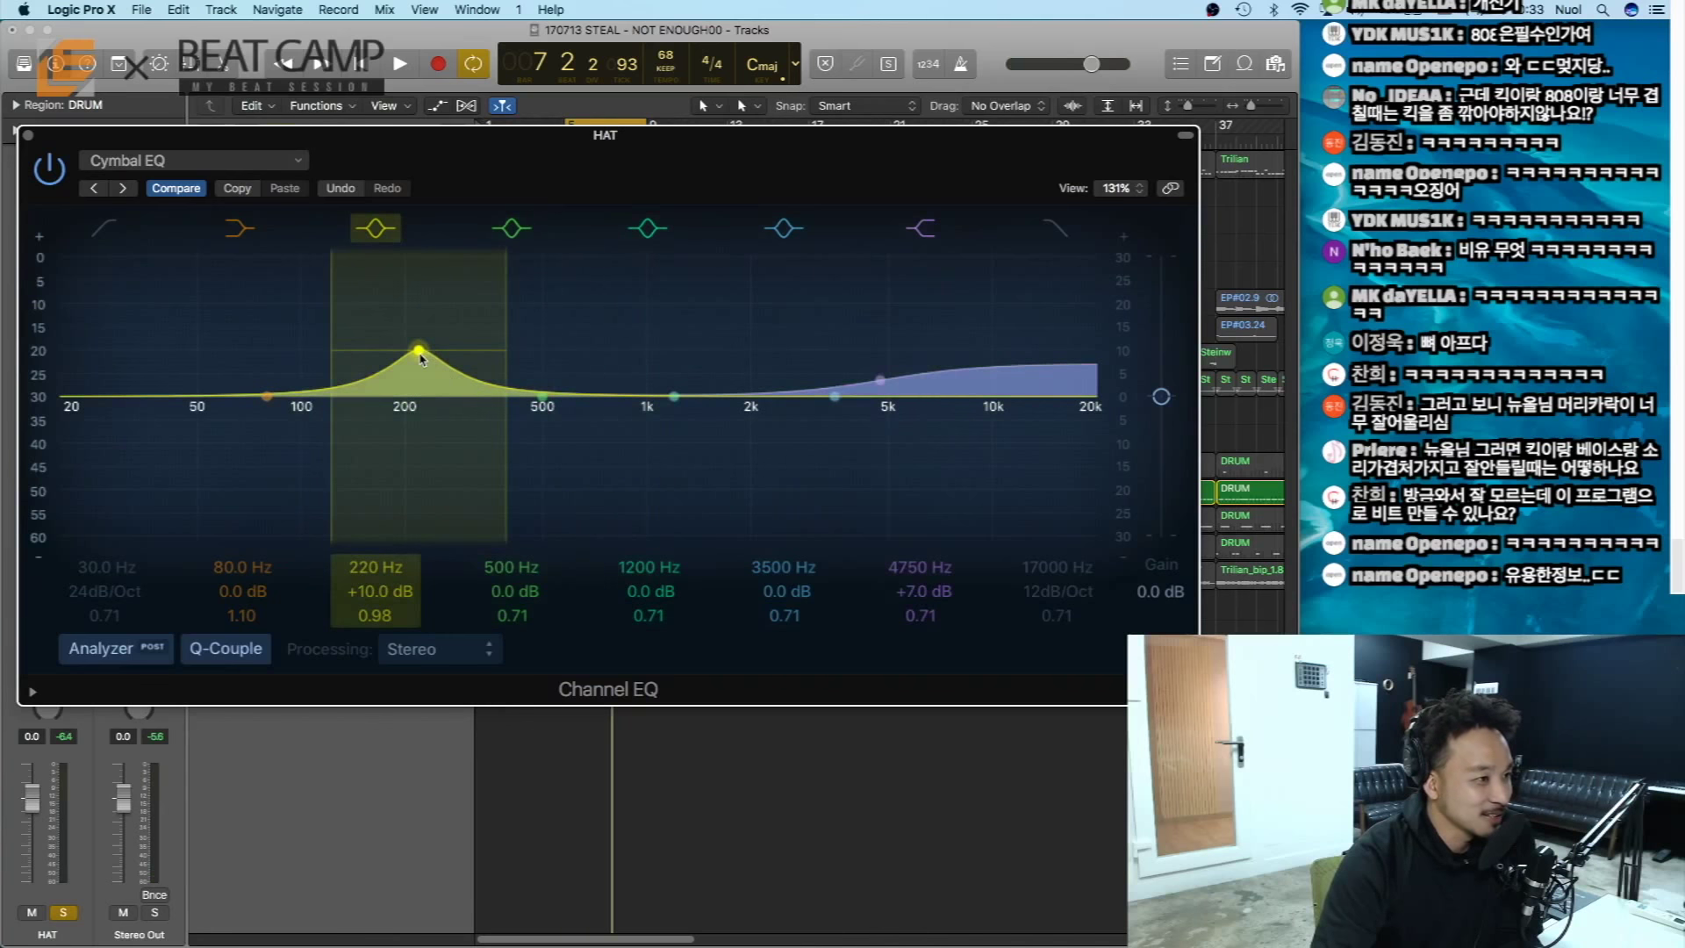
drag(330, 312, 378, 312)
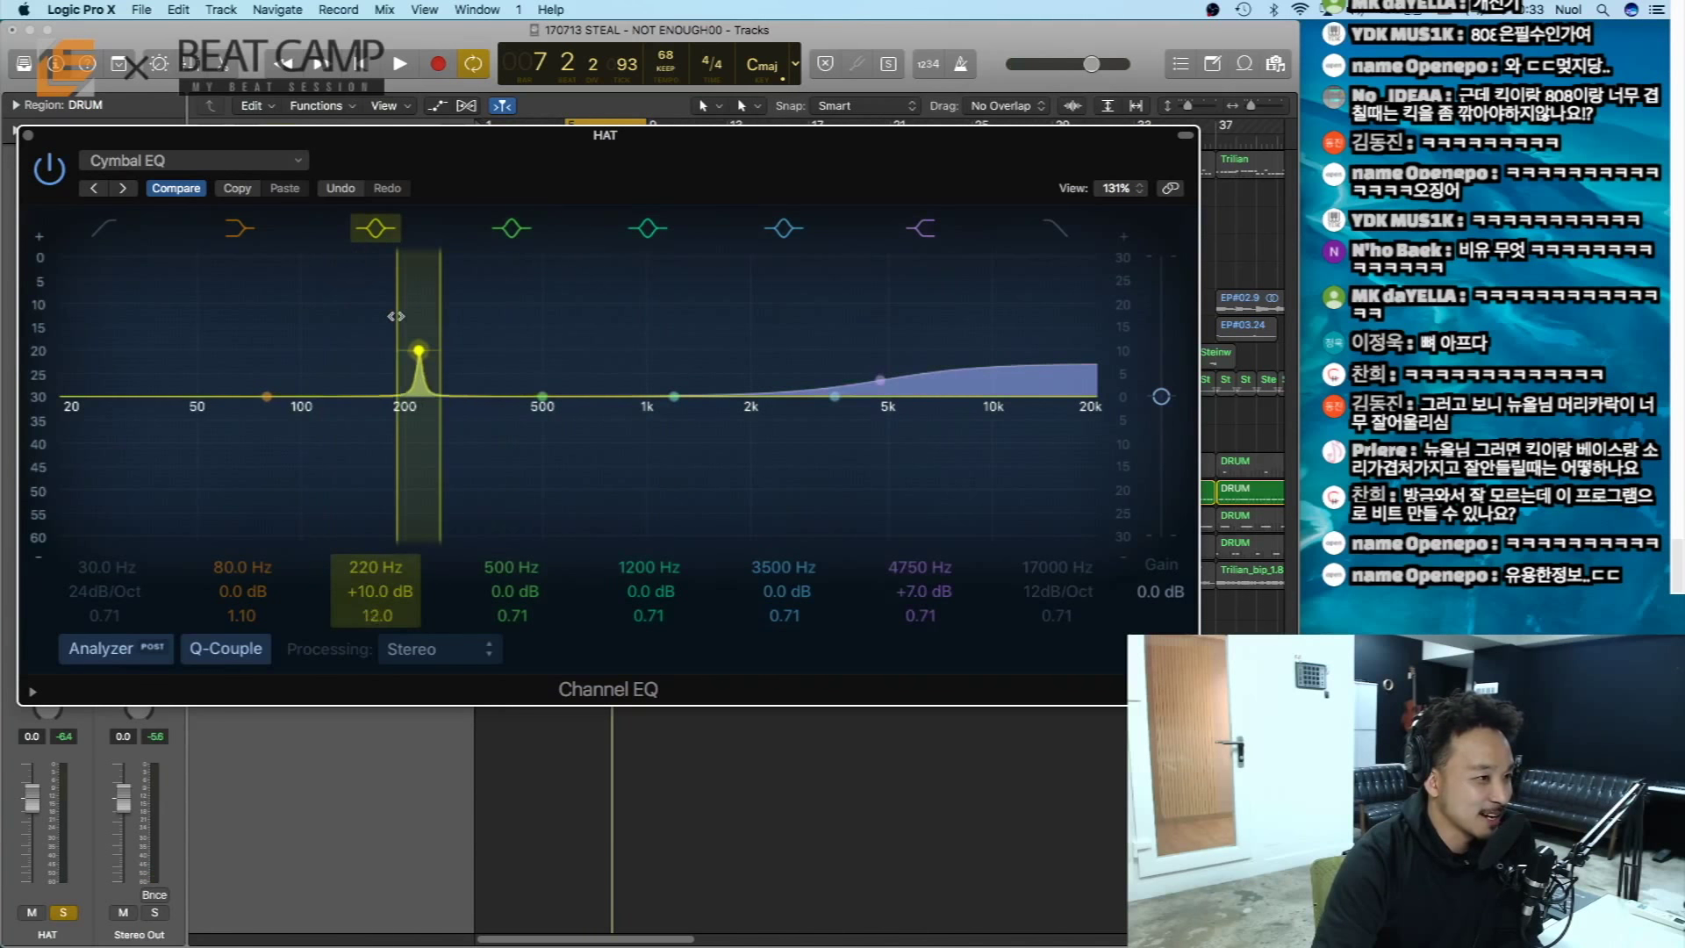
- Create narrow boosts of 22 dB at 285 Hz with a Q of 7.8 and 24 dB at 450 Hz with a Q of 4
drag(542, 382, 533, 326)
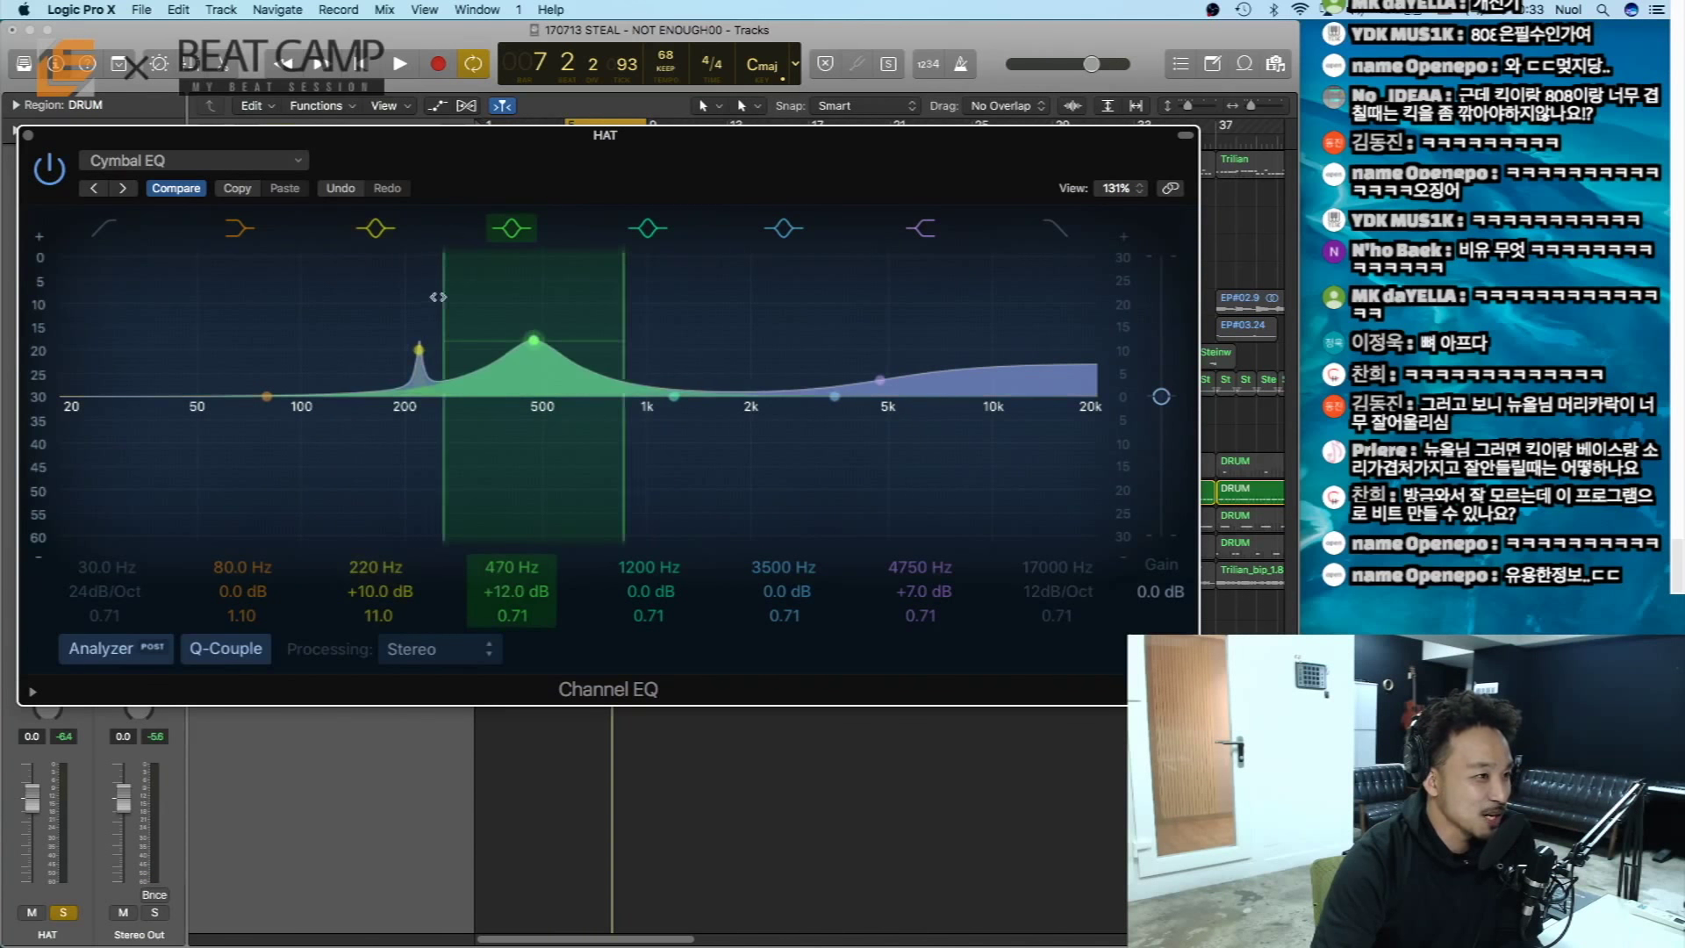
mouse_move(443, 298)
mouse_down()
mouse_move(497, 297)
mouse_move(458, 295)
mouse_up()
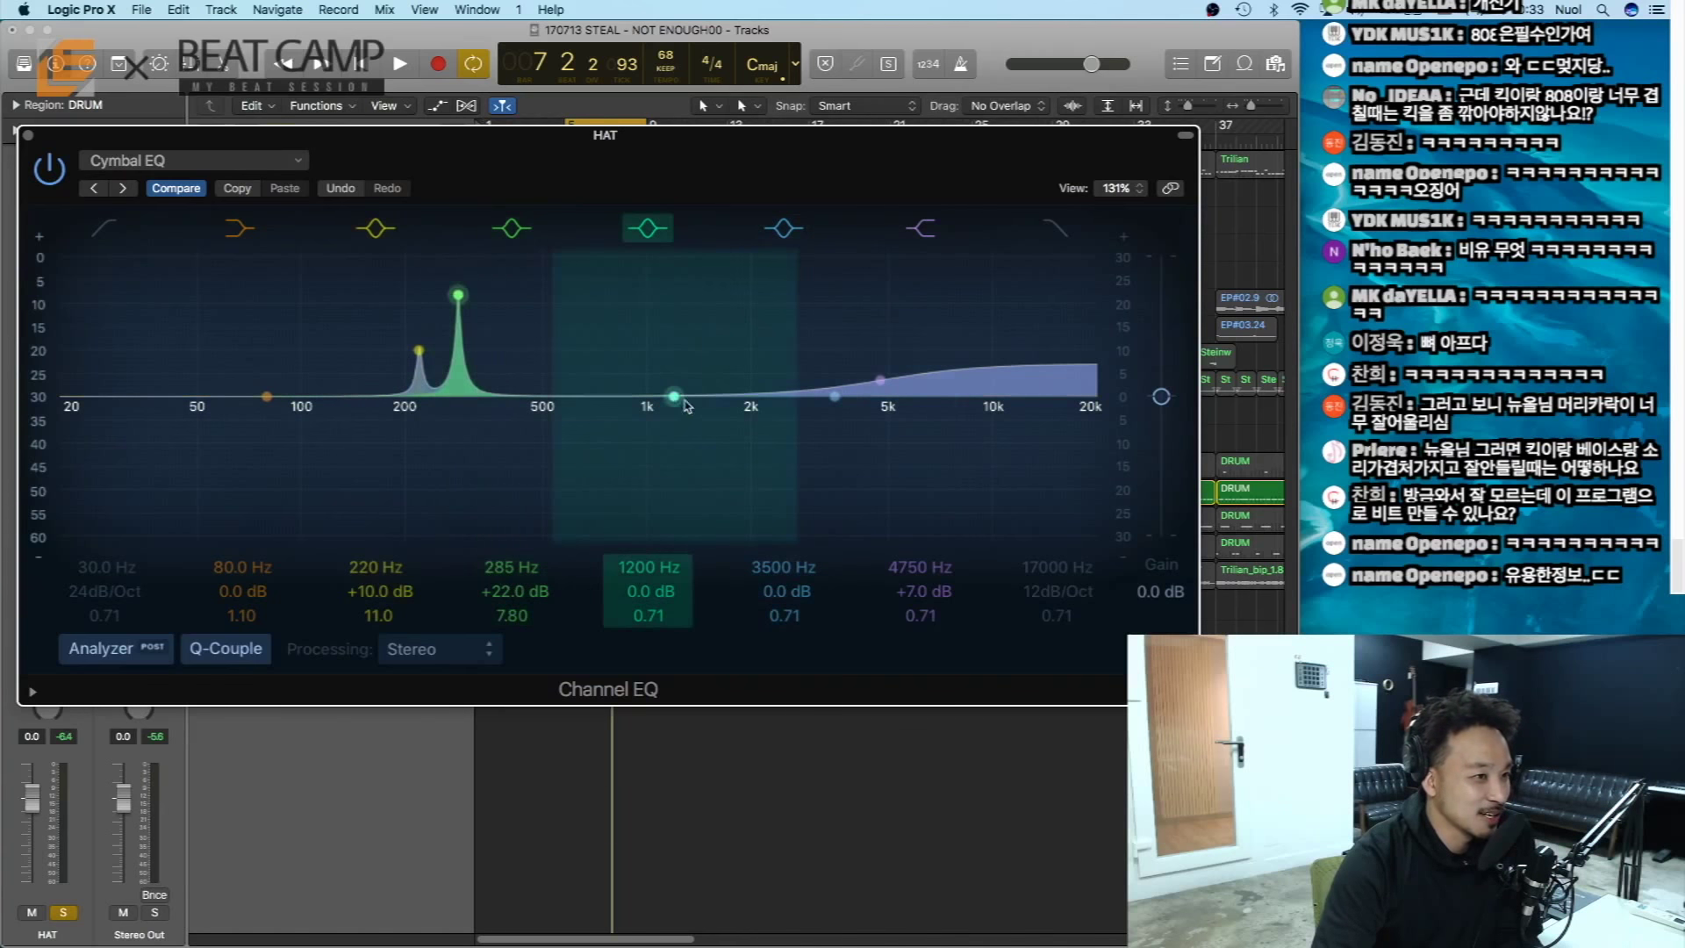
drag(649, 377, 514, 281)
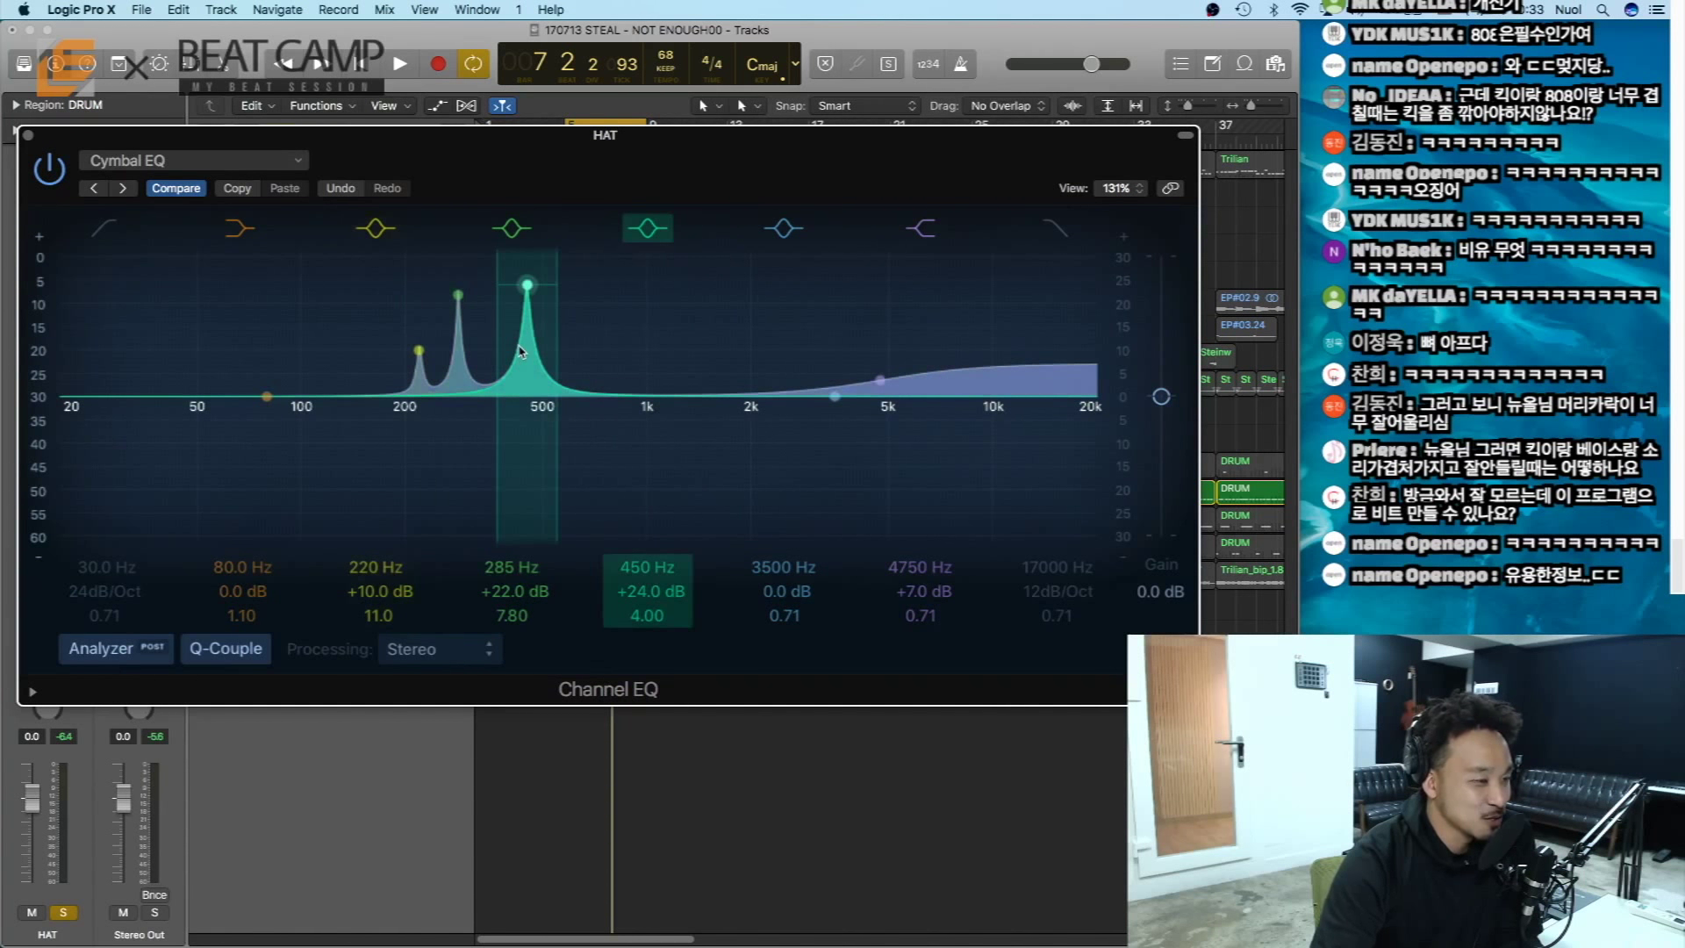
- Set the boosted bands to +1.5 dB at 620 Hz and 0 dB at 280 Hz, and cut 140 Hz by 24 dB
drag(528, 286, 575, 389)
drag(460, 297, 350, 383)
click(421, 353)
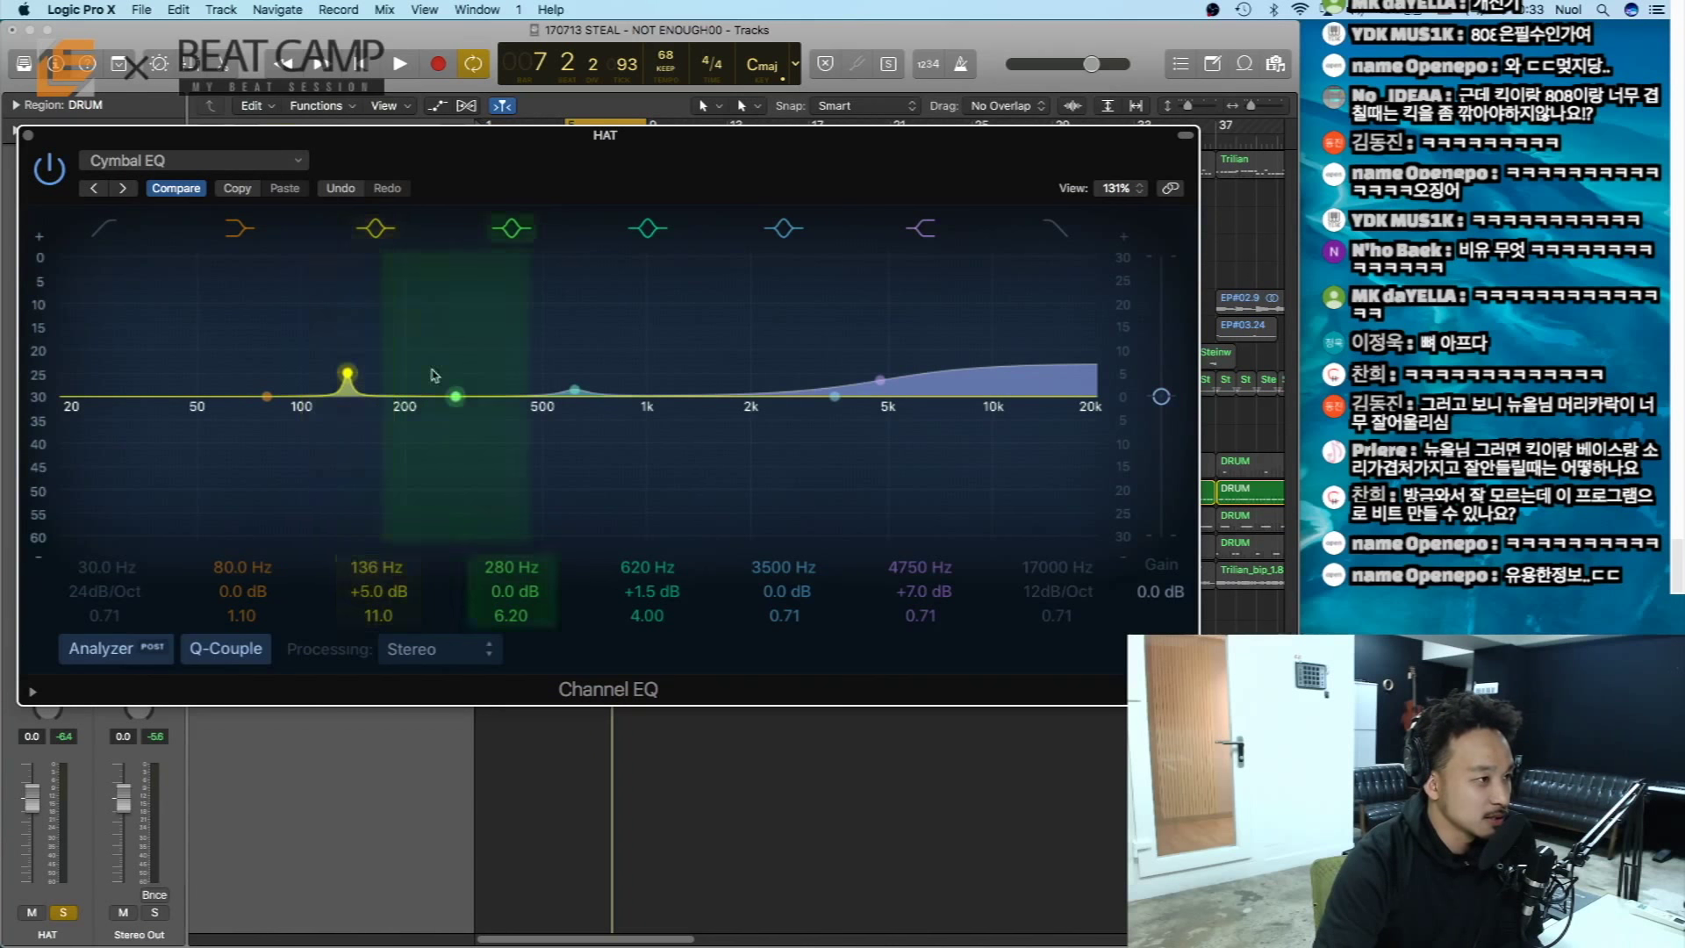
drag(349, 374, 347, 606)
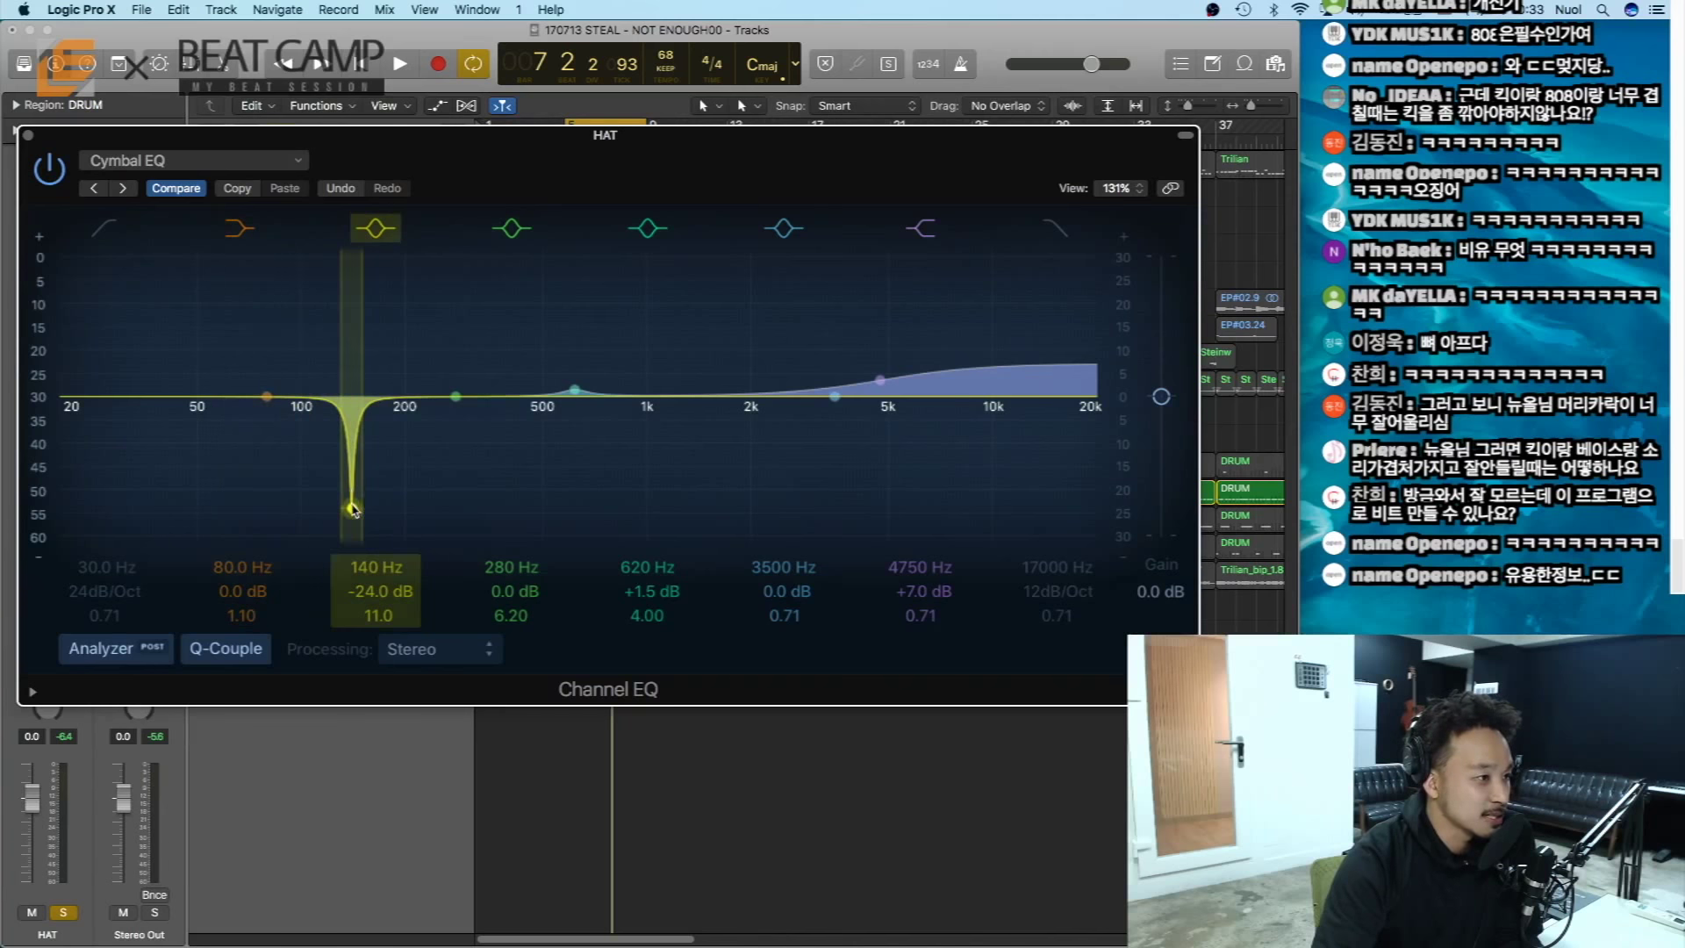
- Replace the 140 Hz cut in the hat EQ with a 3 dB boost at 146 Hz with a Q of 1.3
mouse_move(341, 366)
mouse_down()
mouse_move(291, 459)
mouse_move(346, 489)
mouse_move(352, 358)
mouse_up()
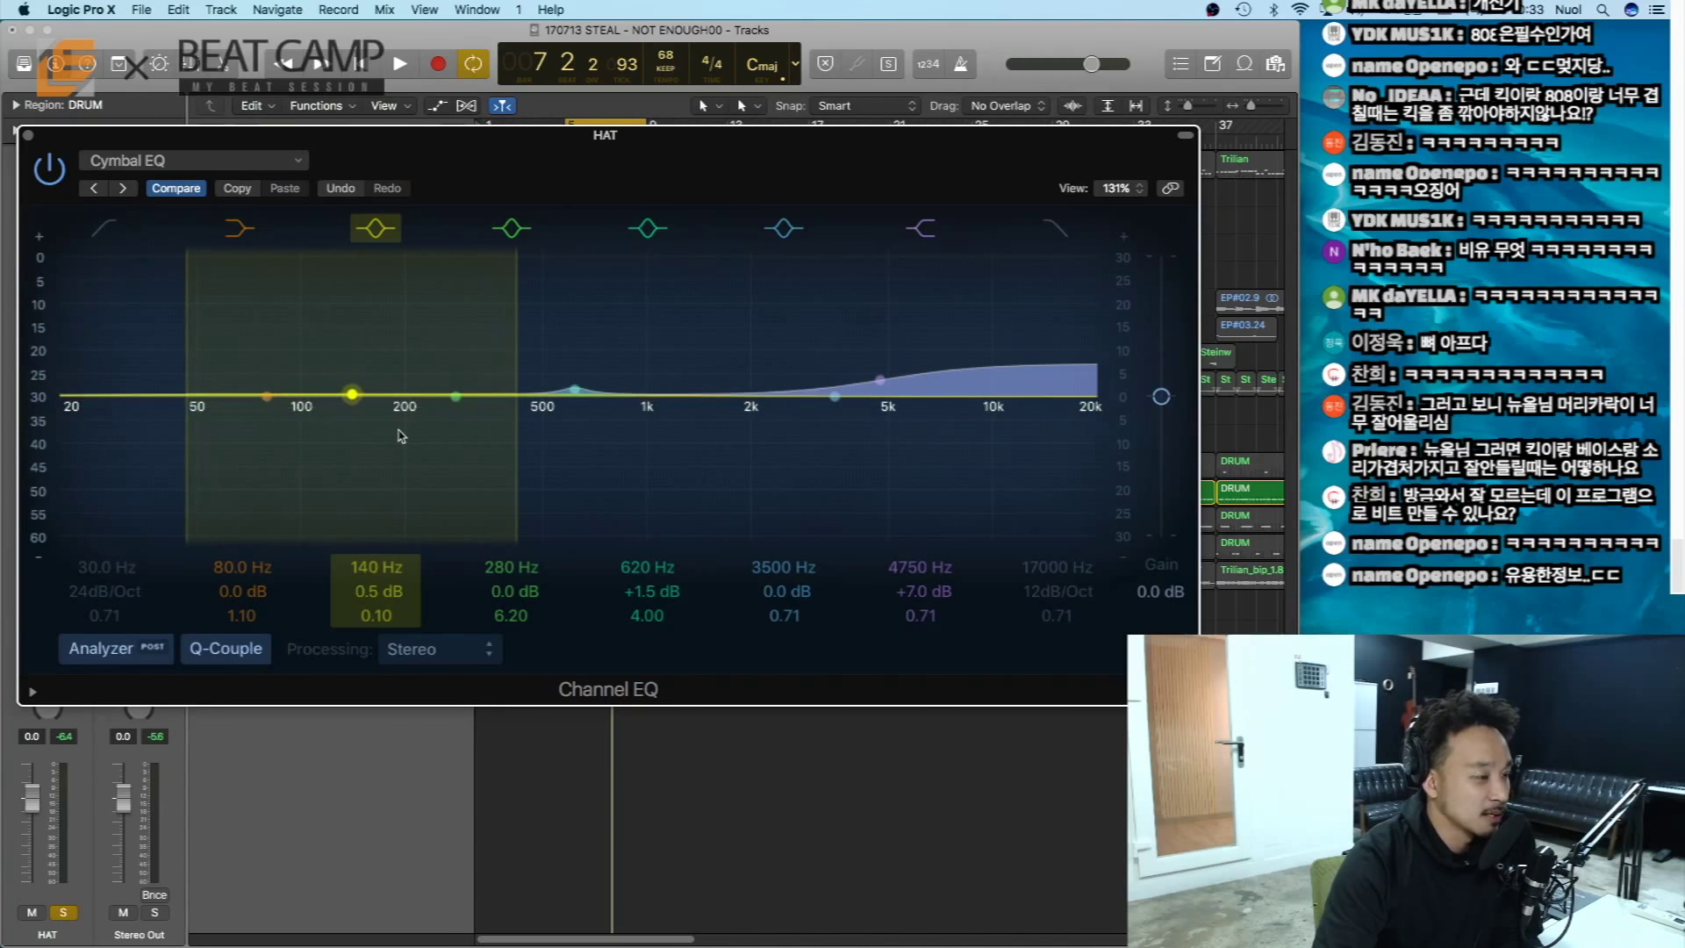
drag(193, 340, 230, 343)
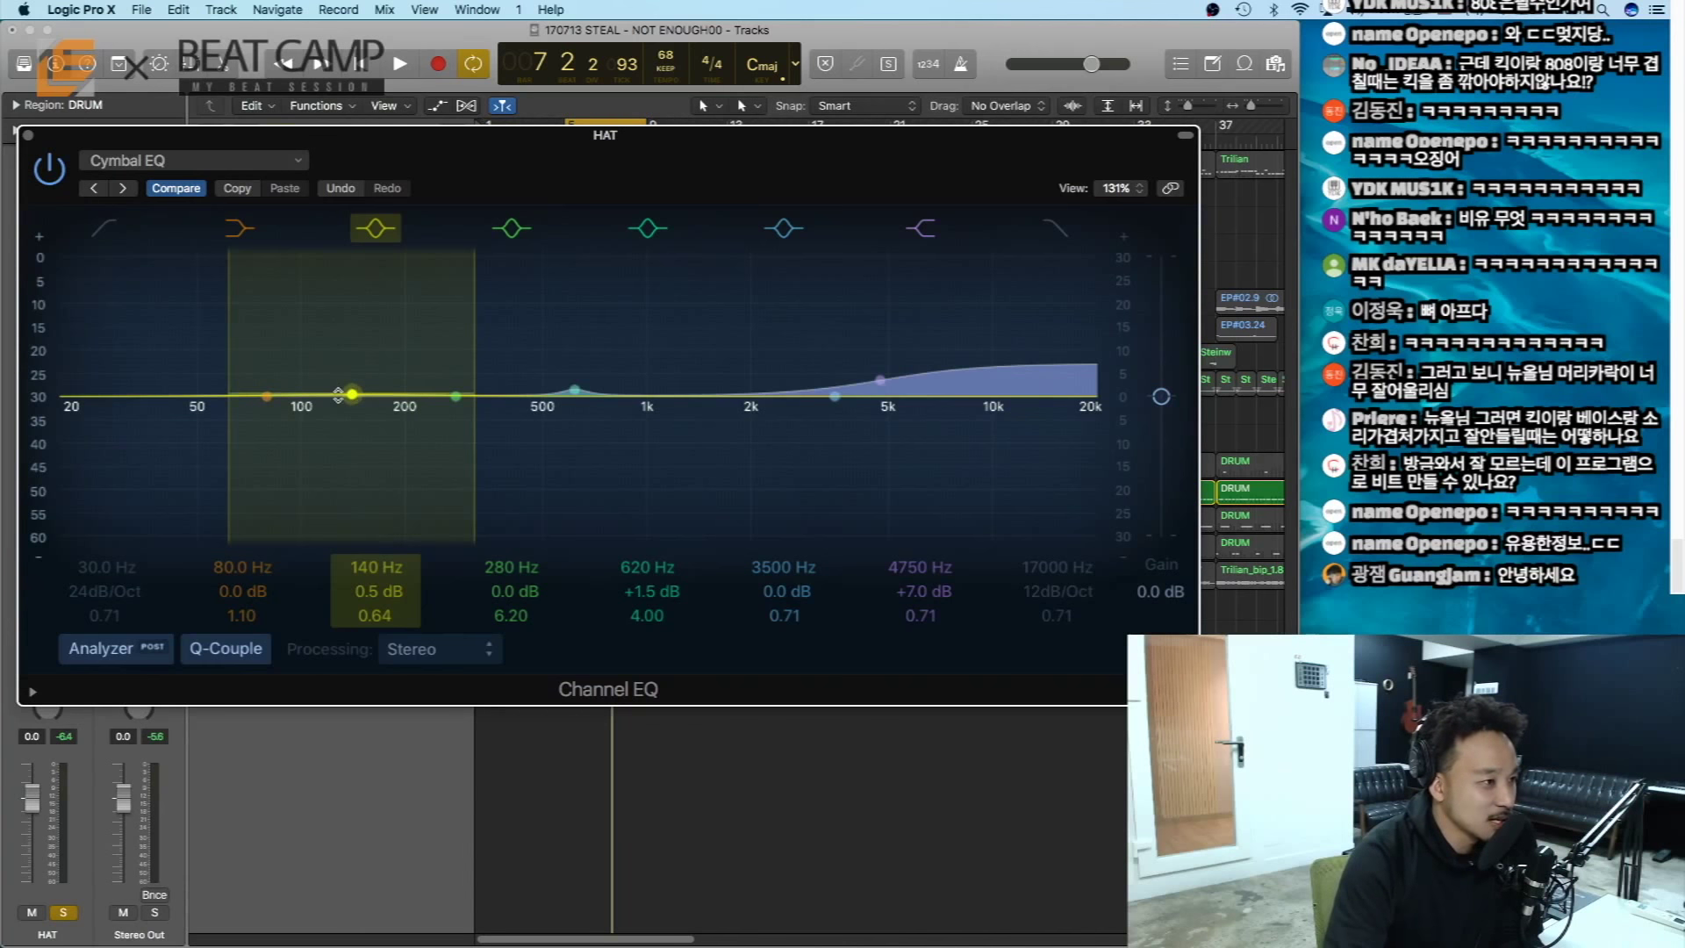
drag(352, 399, 359, 387)
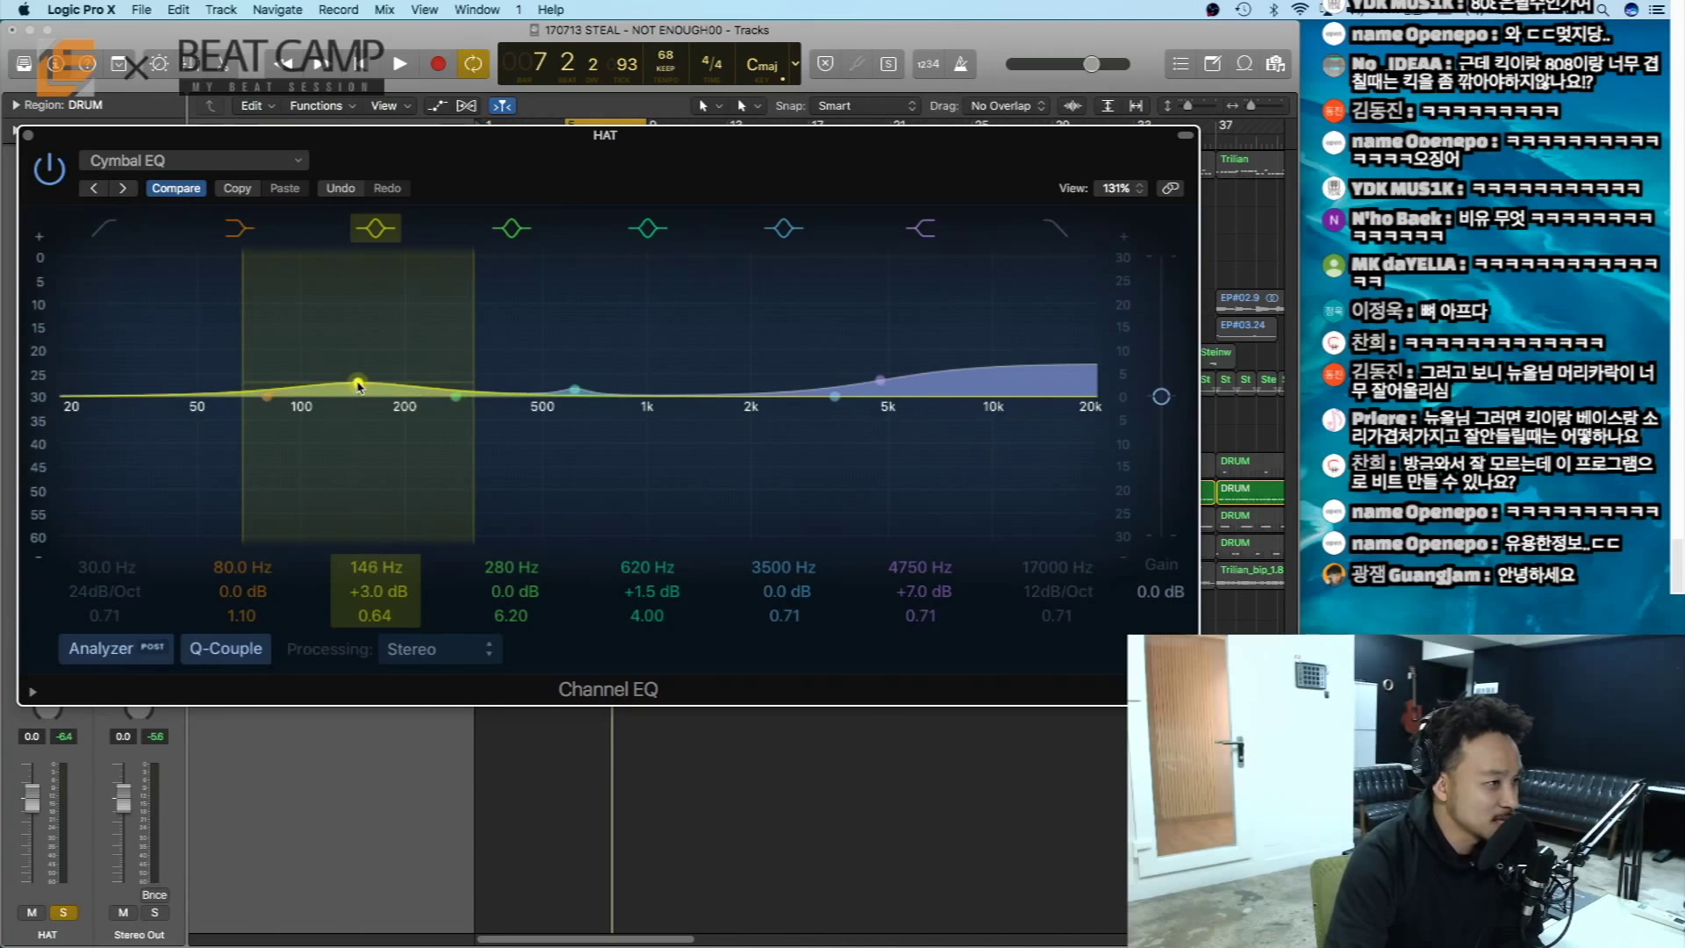
drag(247, 353, 263, 353)
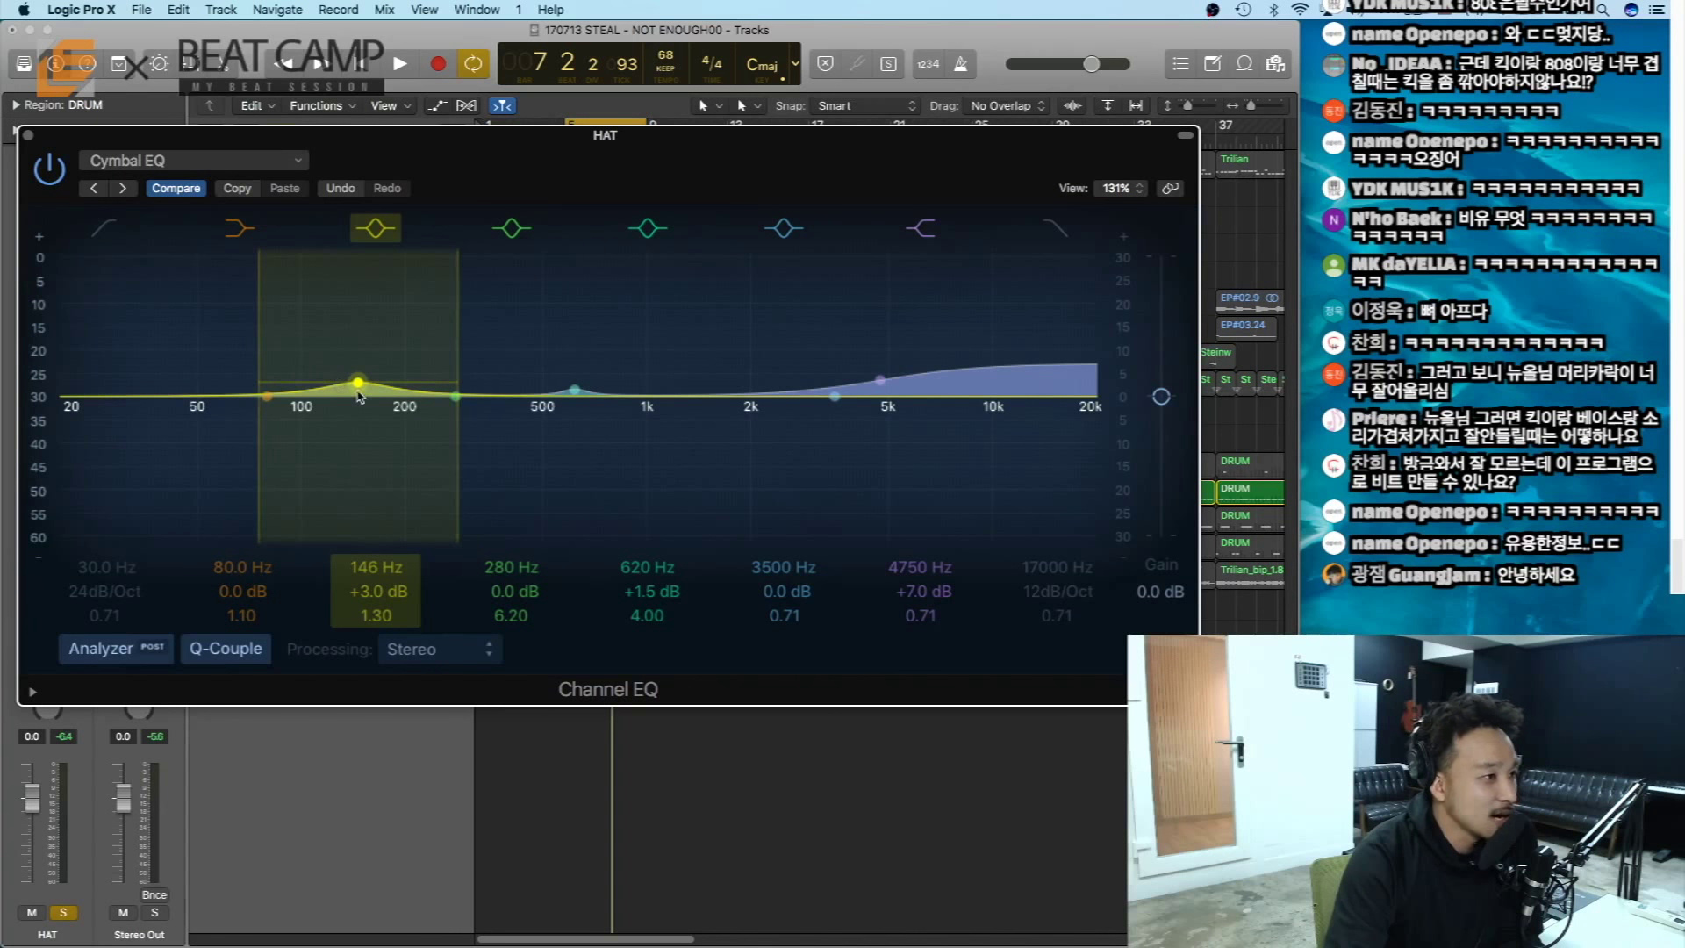
- Move the boosted low-mid band to 200 Hz at +2.5 dB and widen it to a Q of 0.6
drag(359, 387, 413, 387)
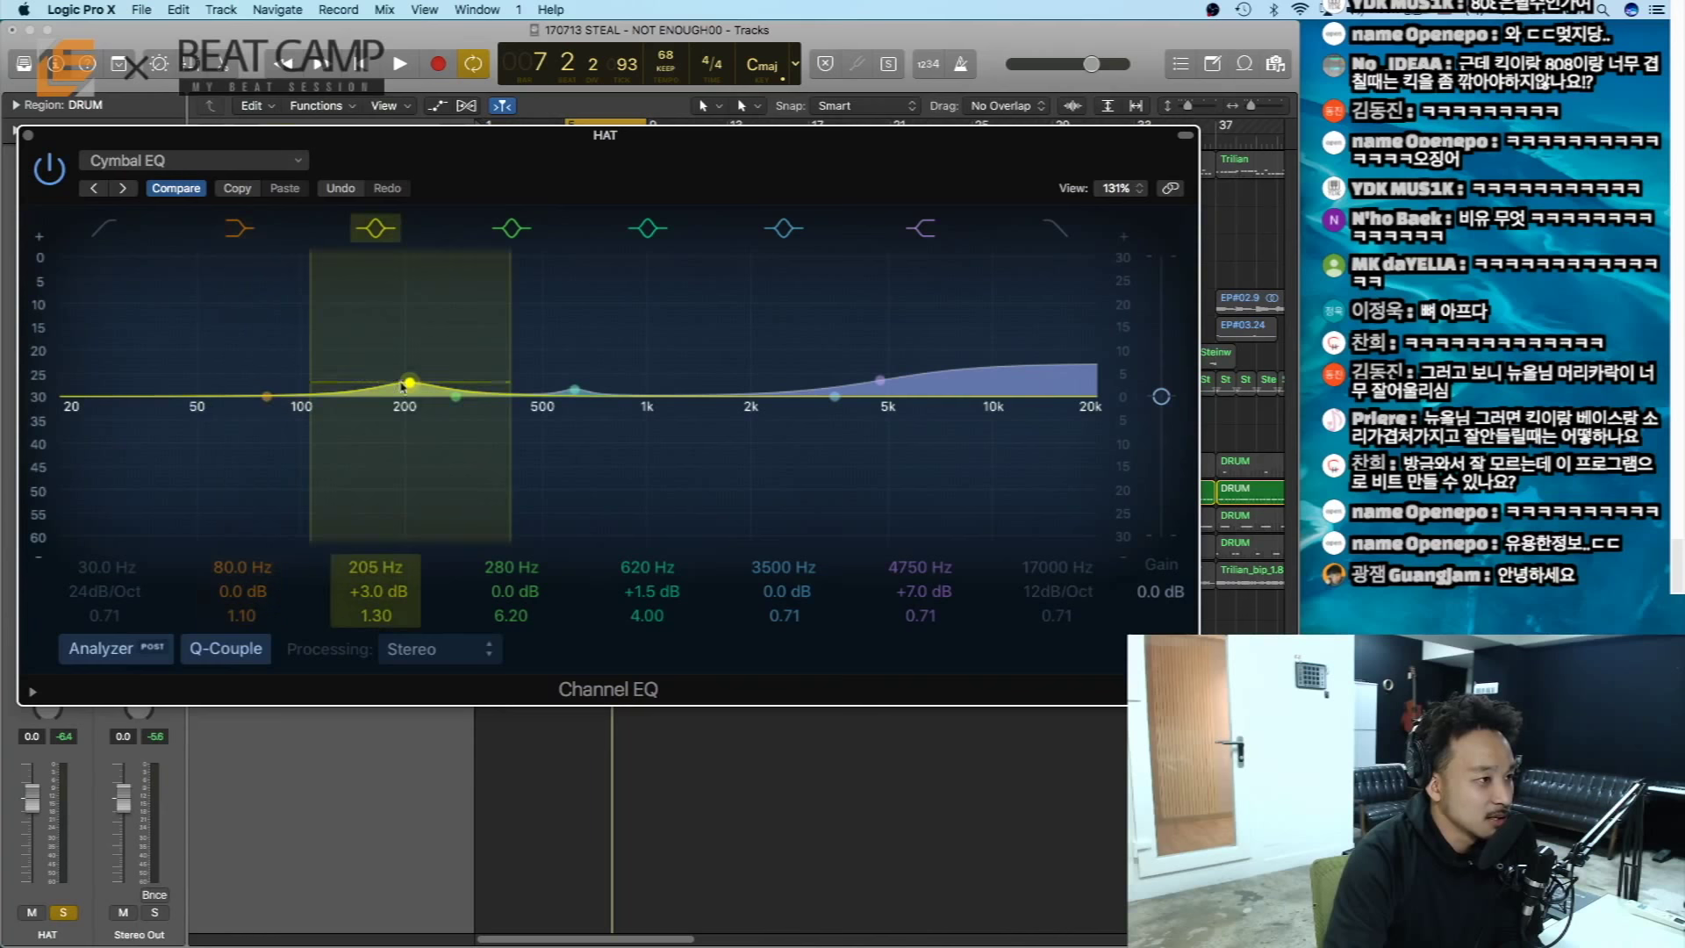
drag(314, 341, 299, 339)
drag(411, 384, 409, 393)
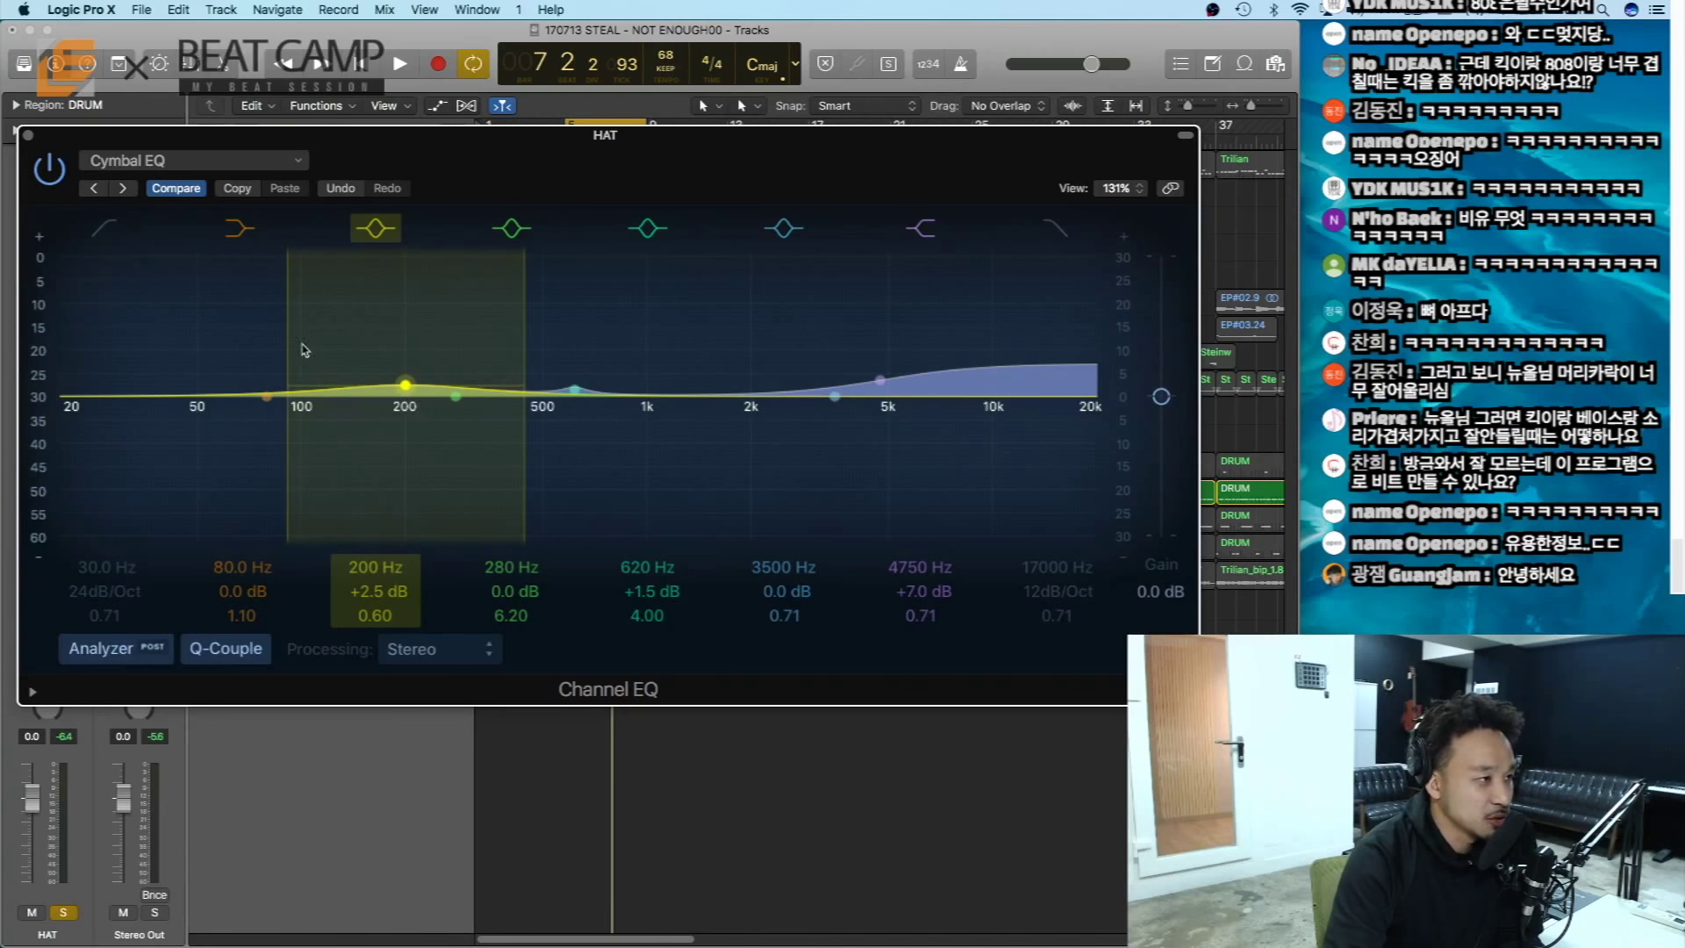
- Try a broad 16 dB boost at 205 Hz with a Q of 0.3, and reduce it to +2.5 dB at 198 Hz with a Q of 1.6
mouse_move(302, 350)
mouse_down()
mouse_move(365, 351)
mouse_move(268, 352)
mouse_move(409, 341)
mouse_move(409, 317)
mouse_move(350, 290)
mouse_move(394, 291)
mouse_move(279, 292)
mouse_move(378, 291)
mouse_move(299, 302)
mouse_up()
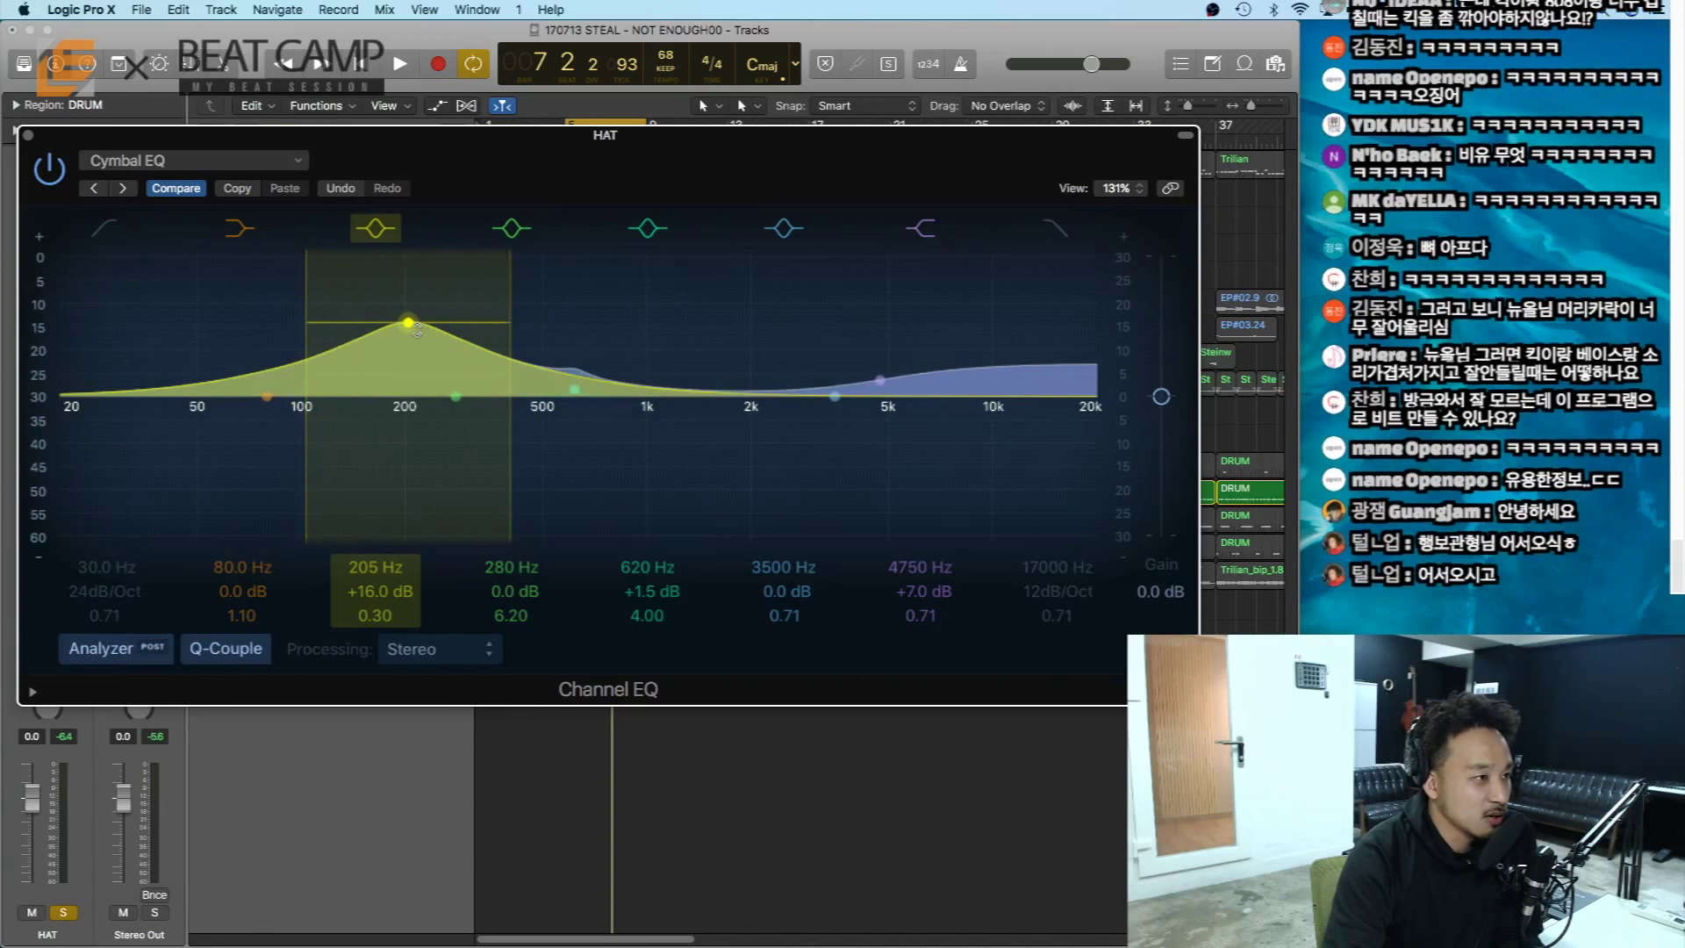
mouse_move(422, 341)
mouse_down()
mouse_move(465, 378)
mouse_move(412, 413)
mouse_move(407, 388)
mouse_up()
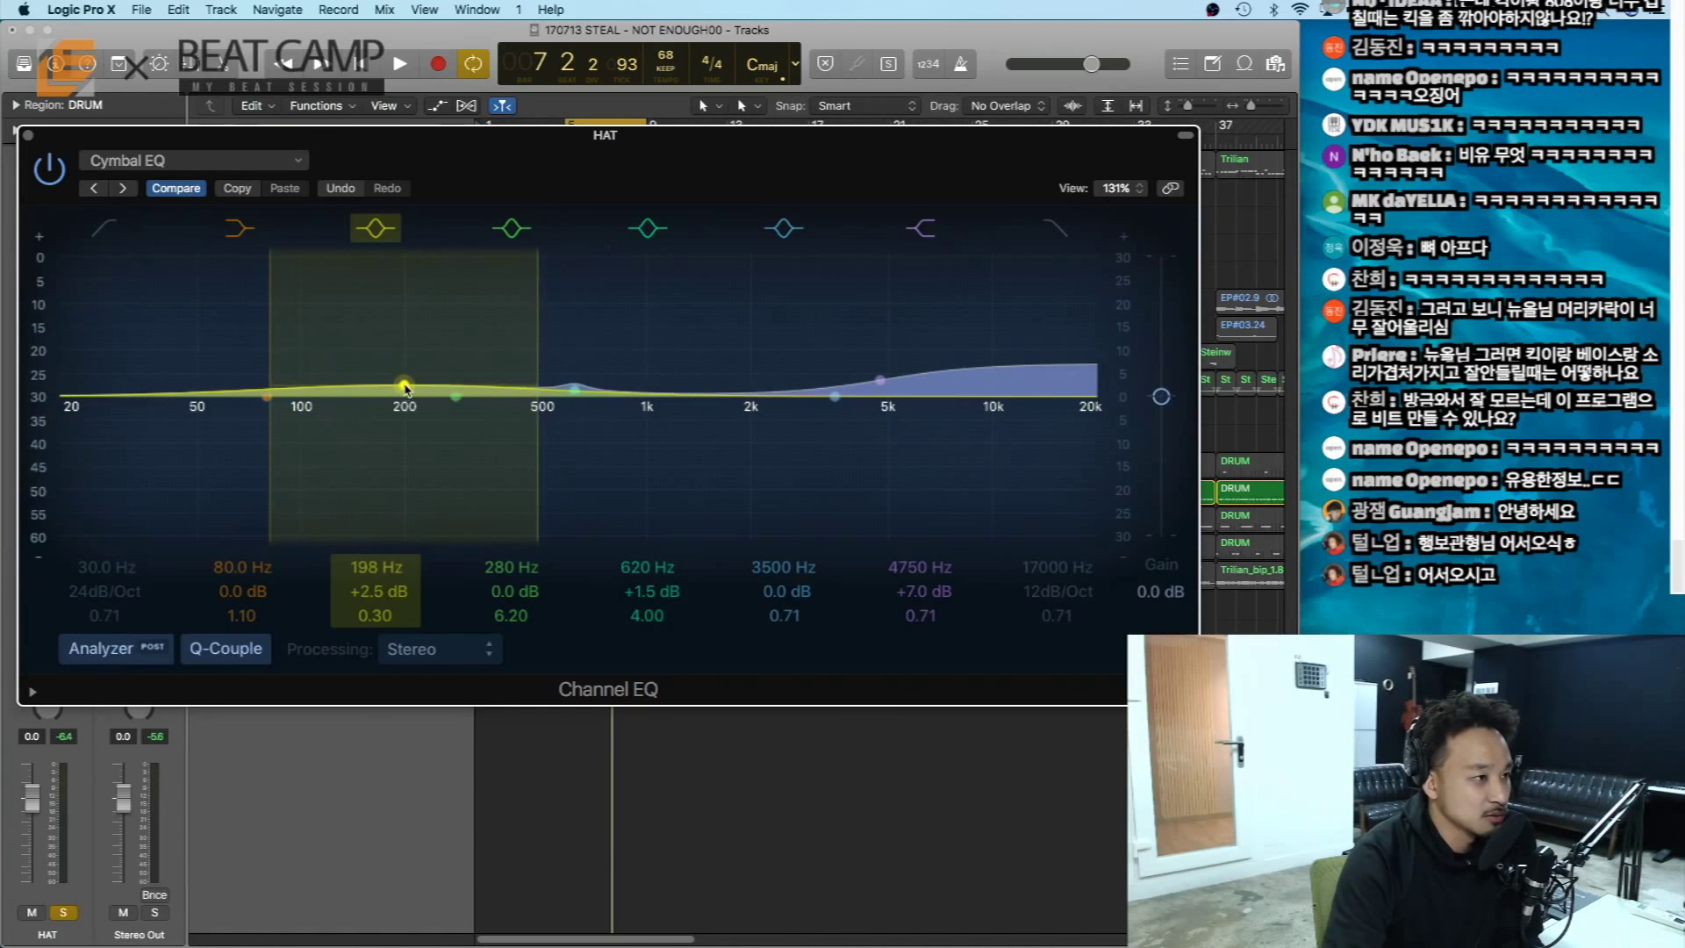
drag(272, 339, 309, 346)
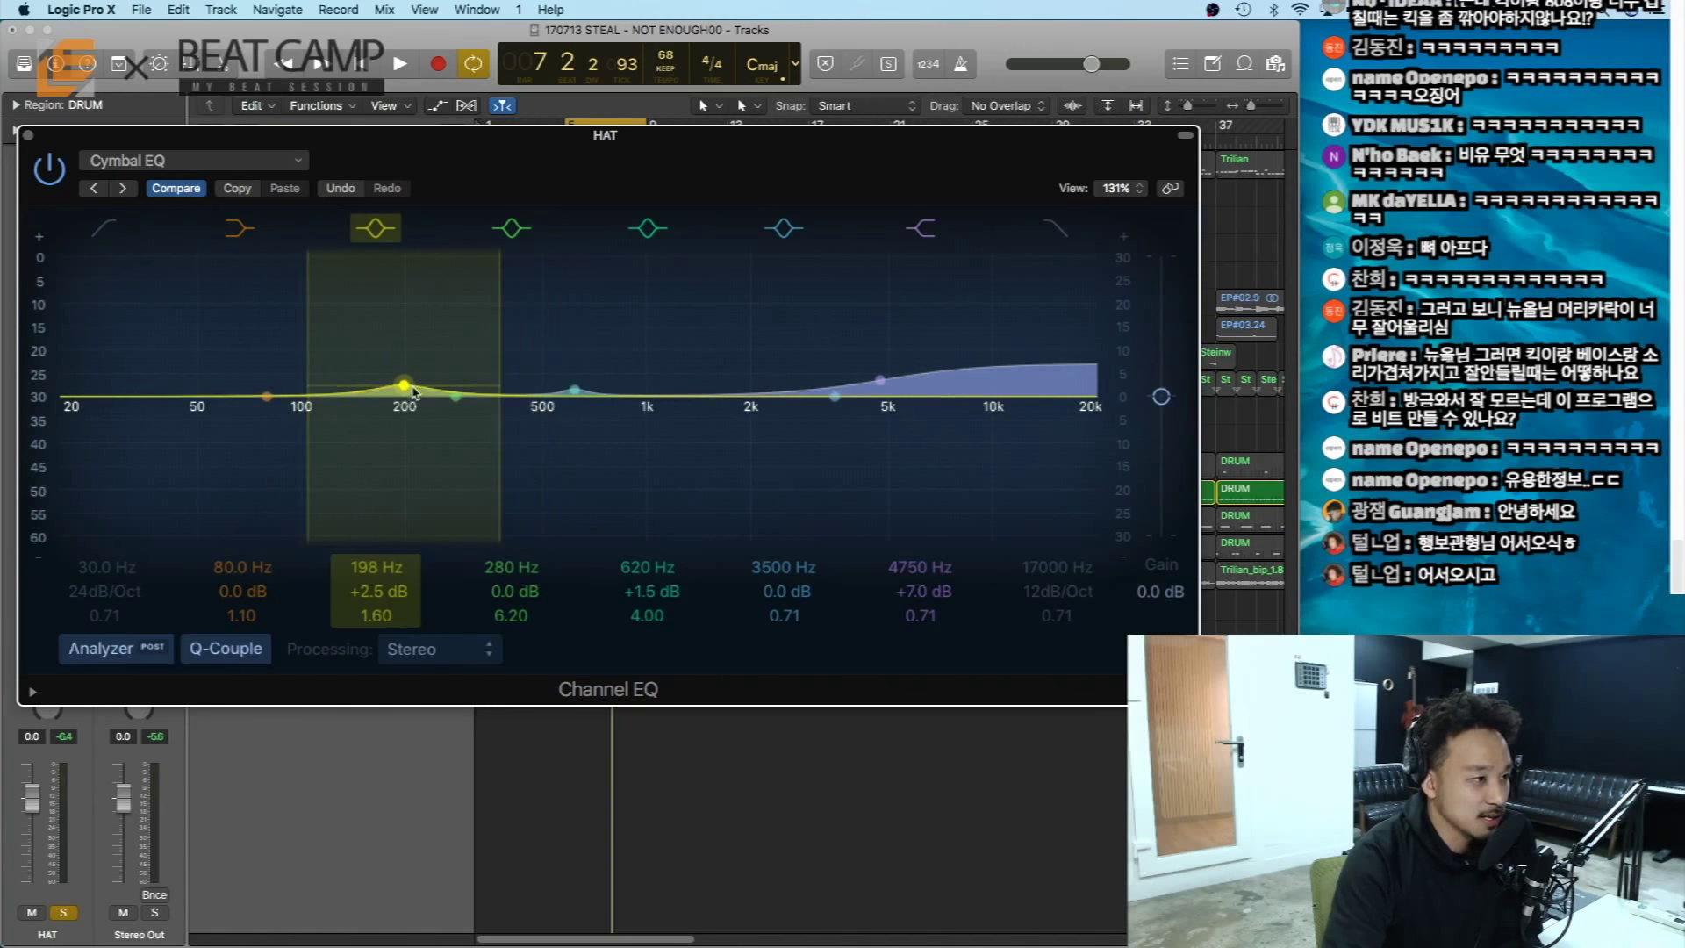
- Sweep the band up to 260 Hz at +24 dB during playback, and settle it at +2.5 dB with a Q of 1
key(space)
drag(409, 392, 441, 171)
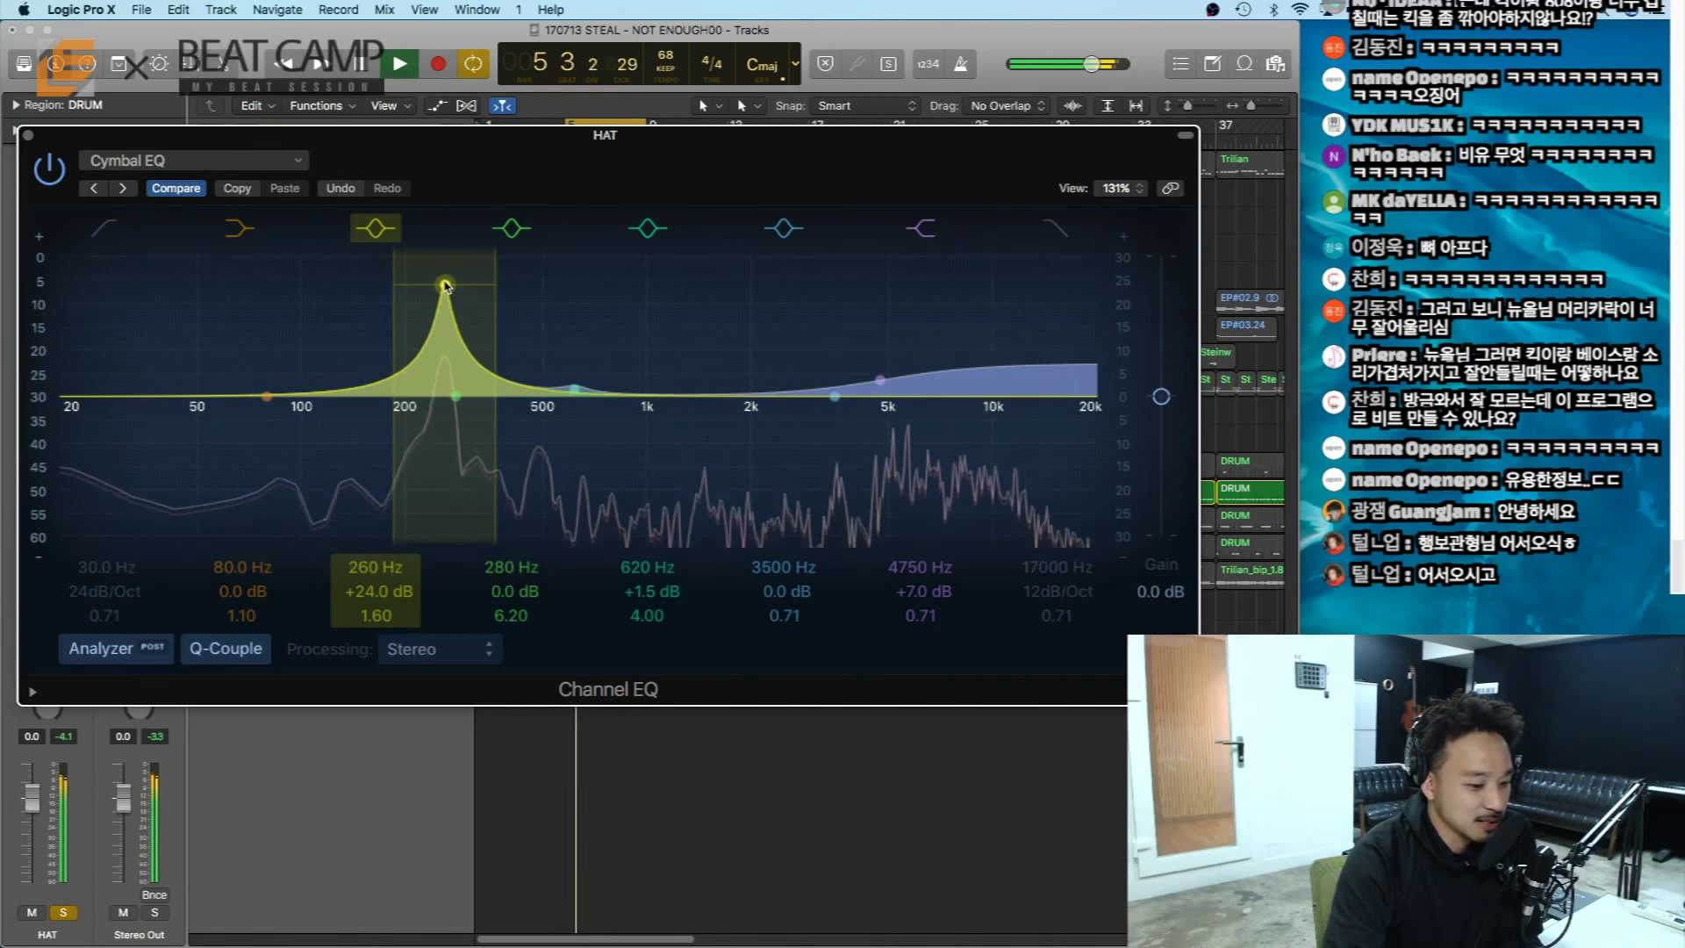
drag(445, 286, 442, 366)
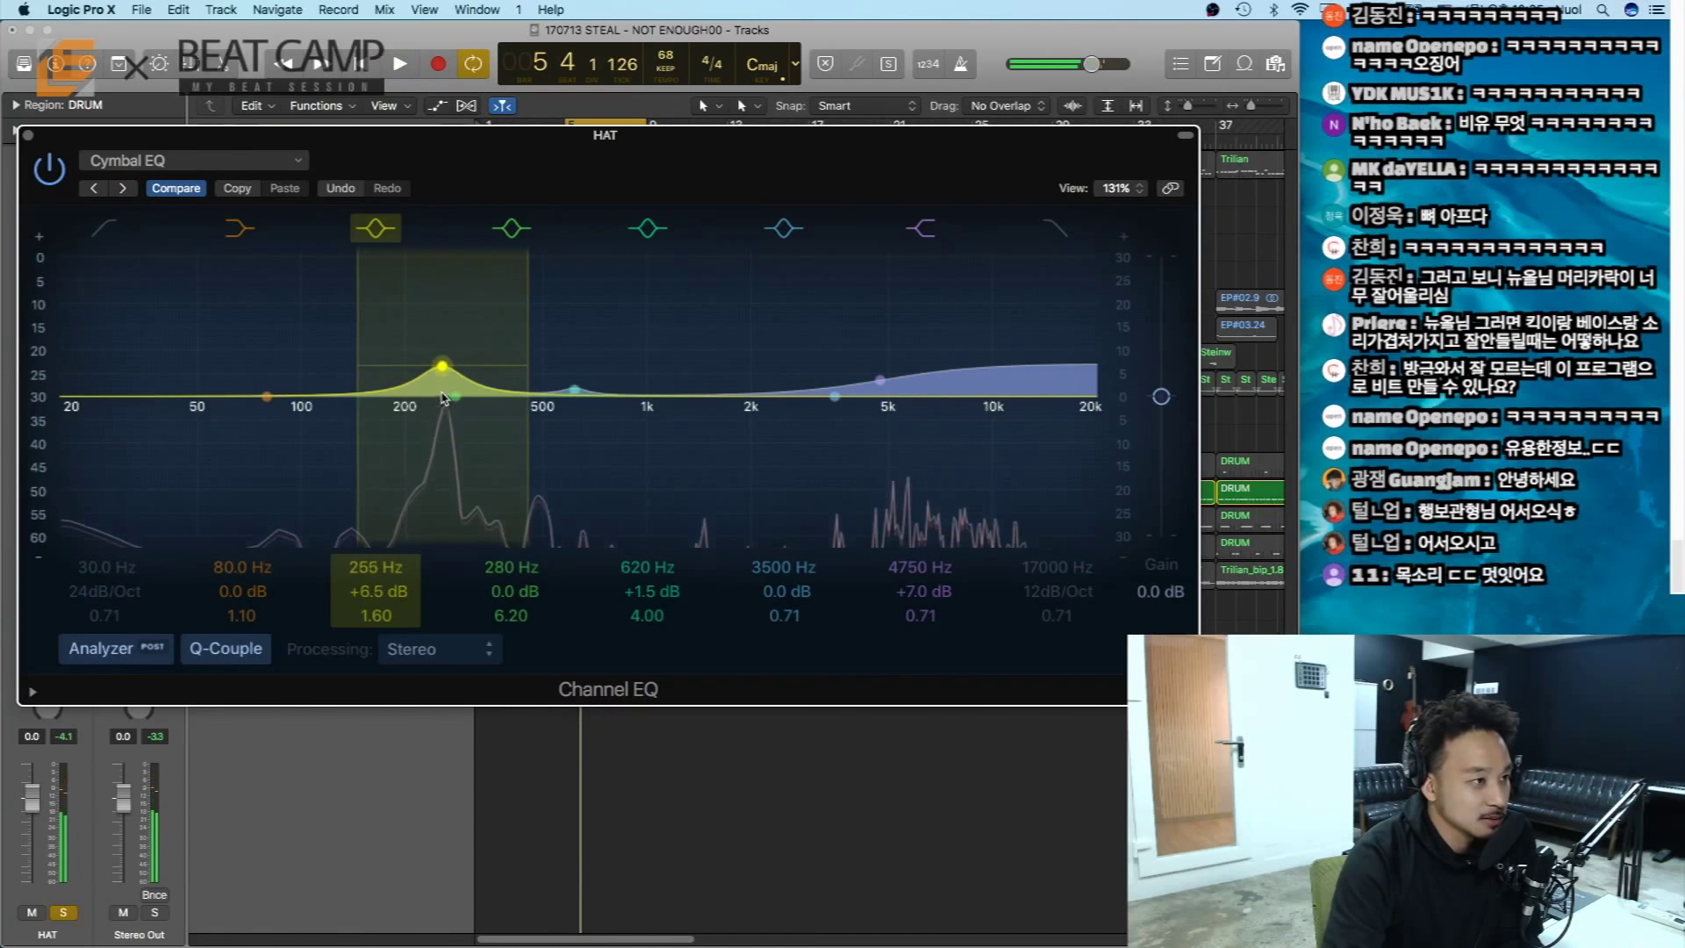
drag(360, 318, 383, 320)
drag(443, 375, 447, 400)
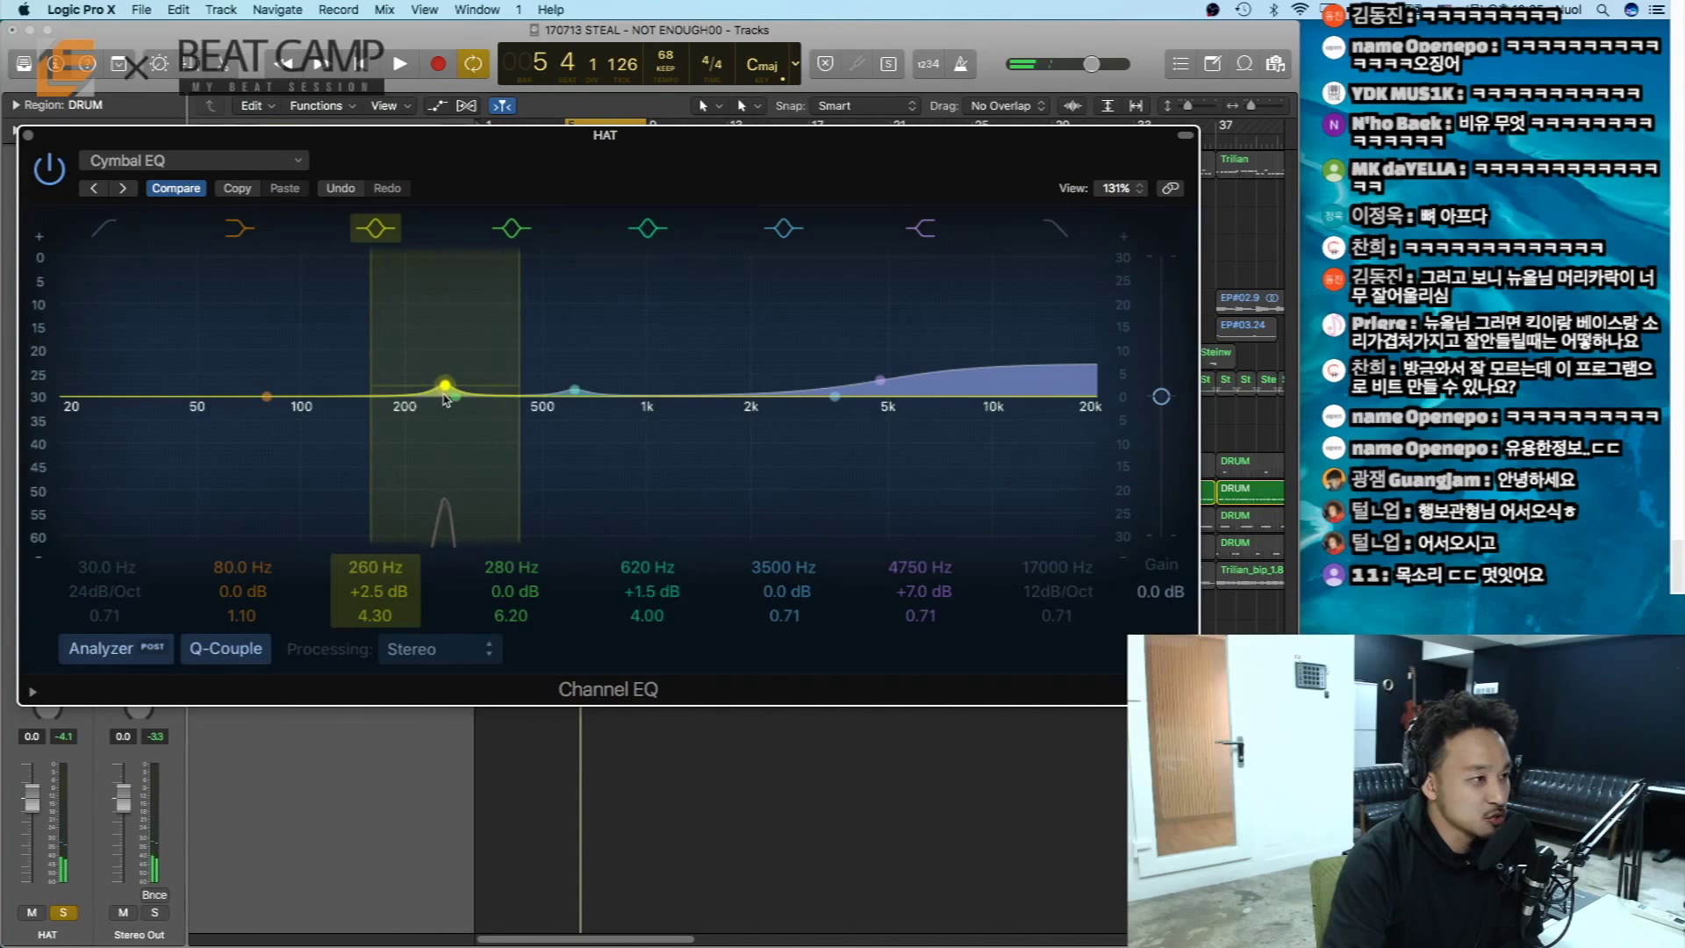
drag(359, 369, 342, 371)
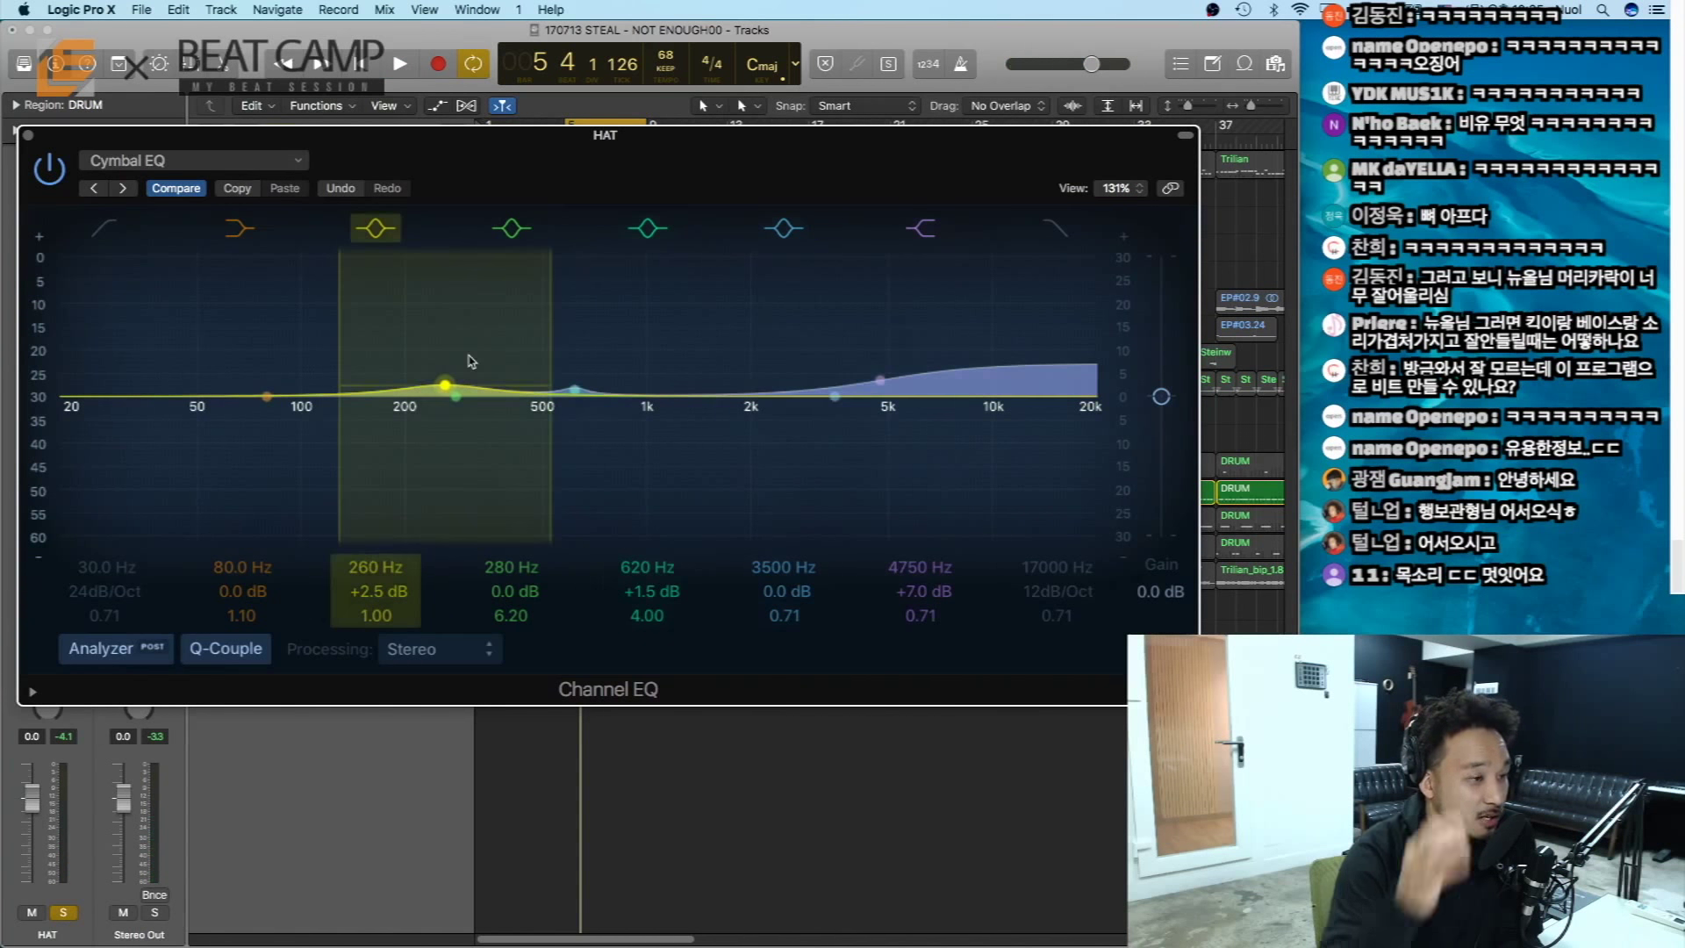
- During playback, enable a 24 dB/Oct low cut at 124 Hz and set the high shelf to 5800 Hz at +1 dB
key(space)
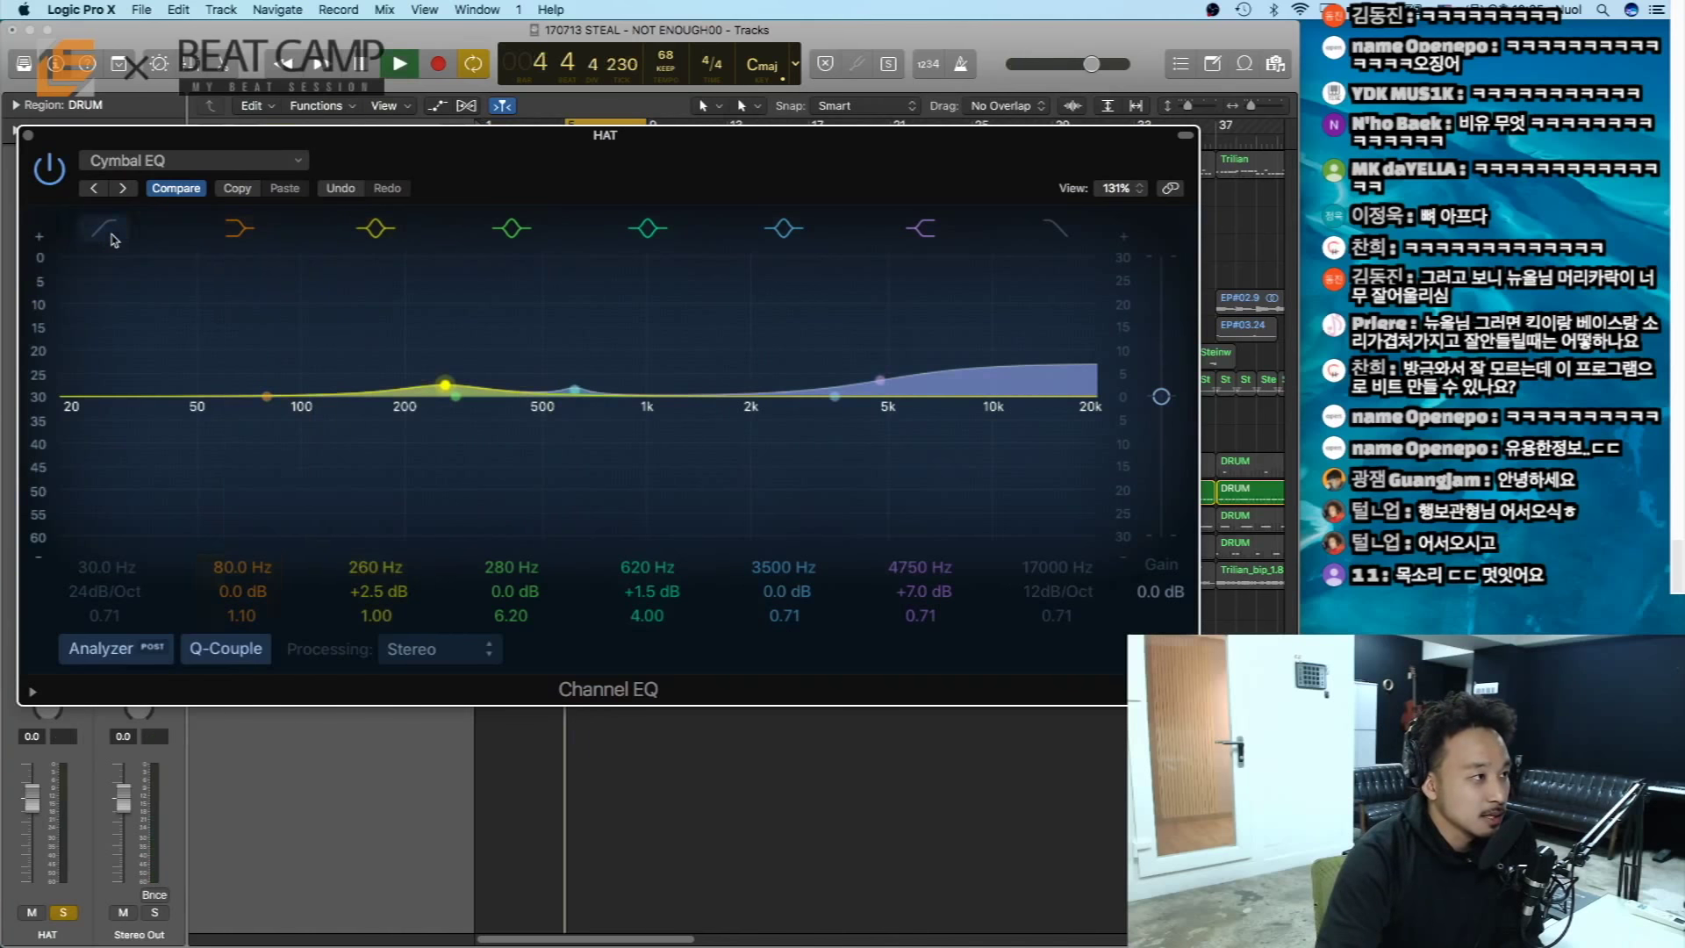
drag(104, 363, 335, 377)
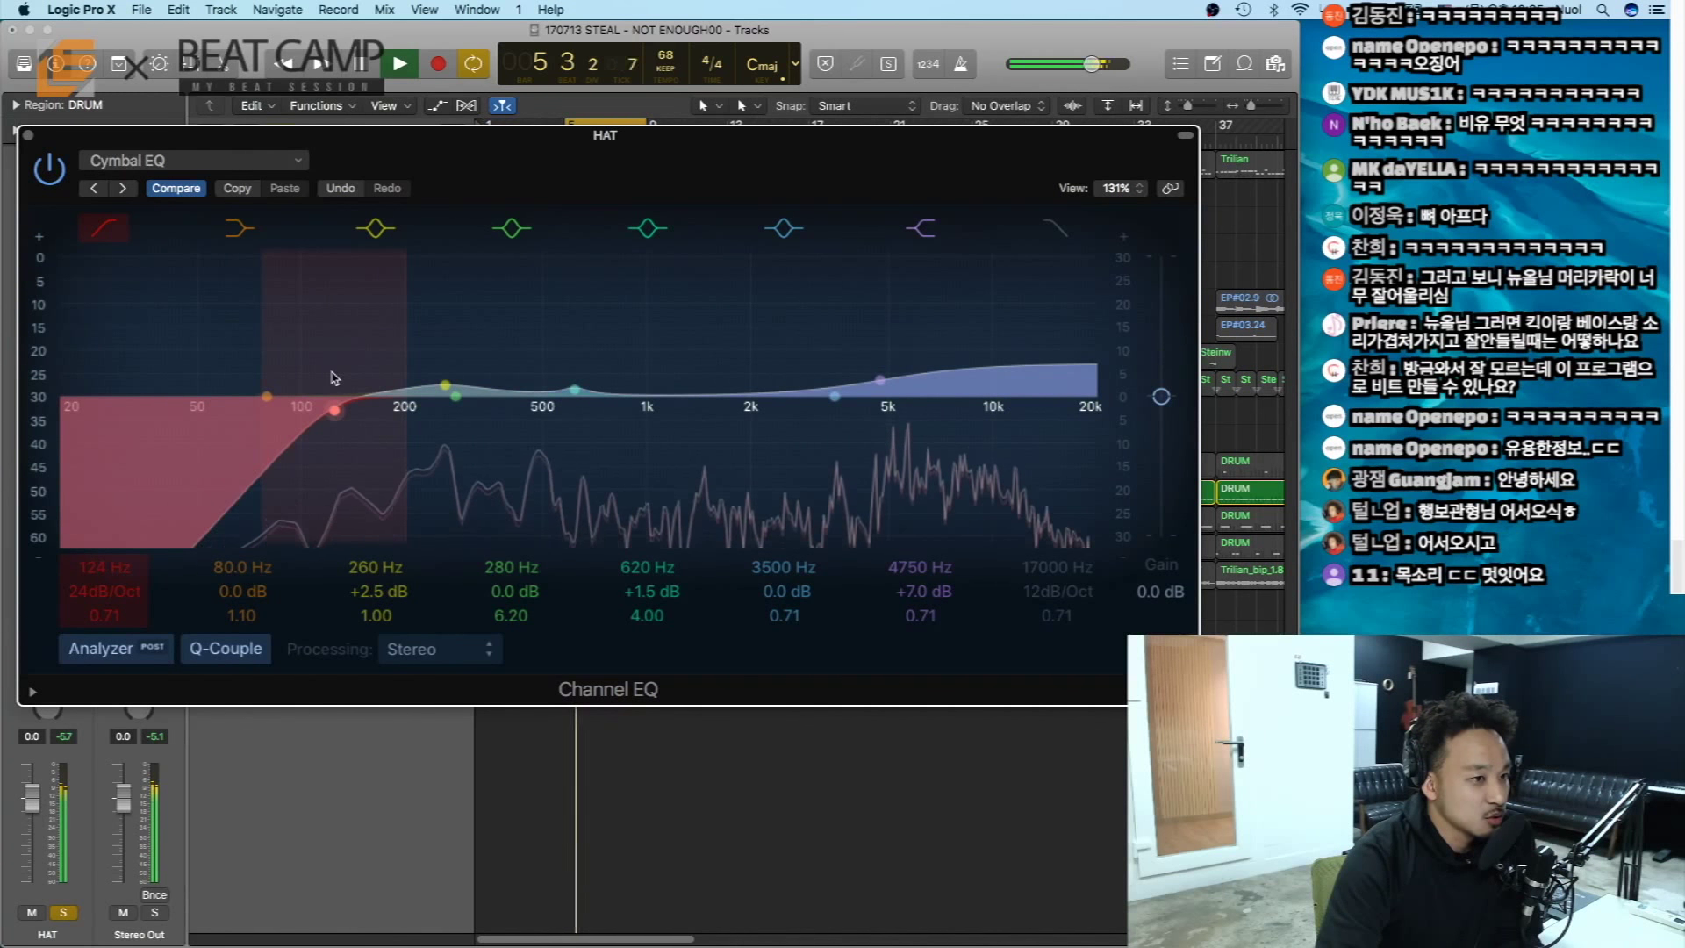
drag(880, 380, 915, 422)
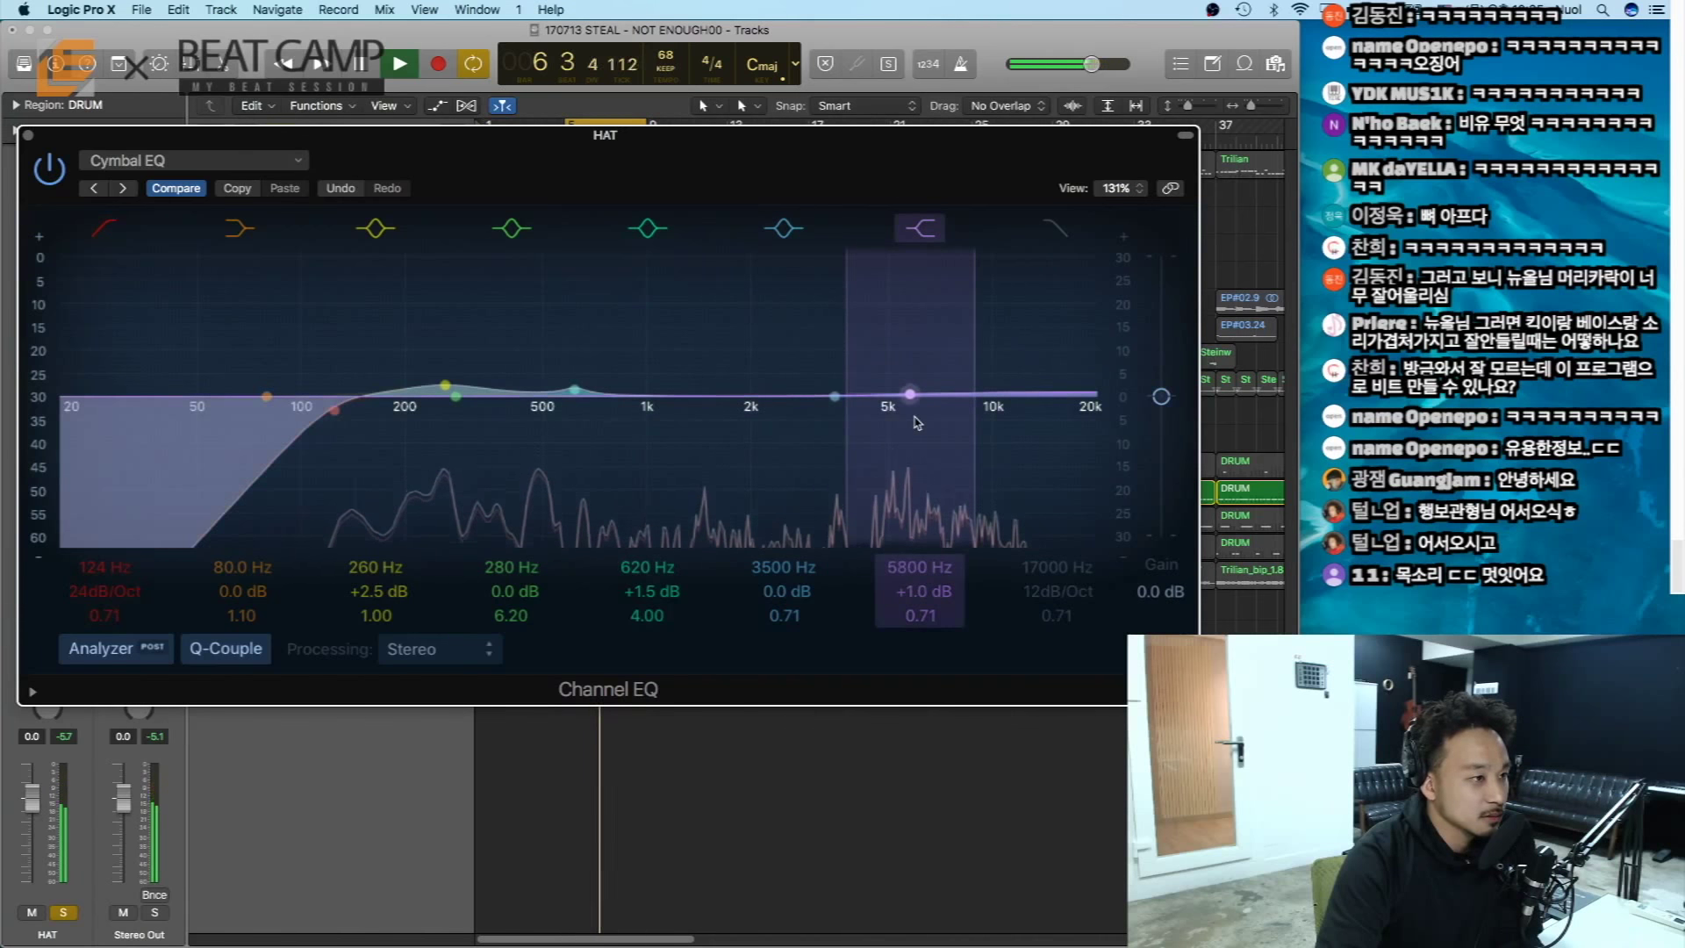
- Boost 1040 Hz by 4 dB with a Q of 0.6, readjust that band during playback and close the hat EQ
drag(575, 389, 542, 355)
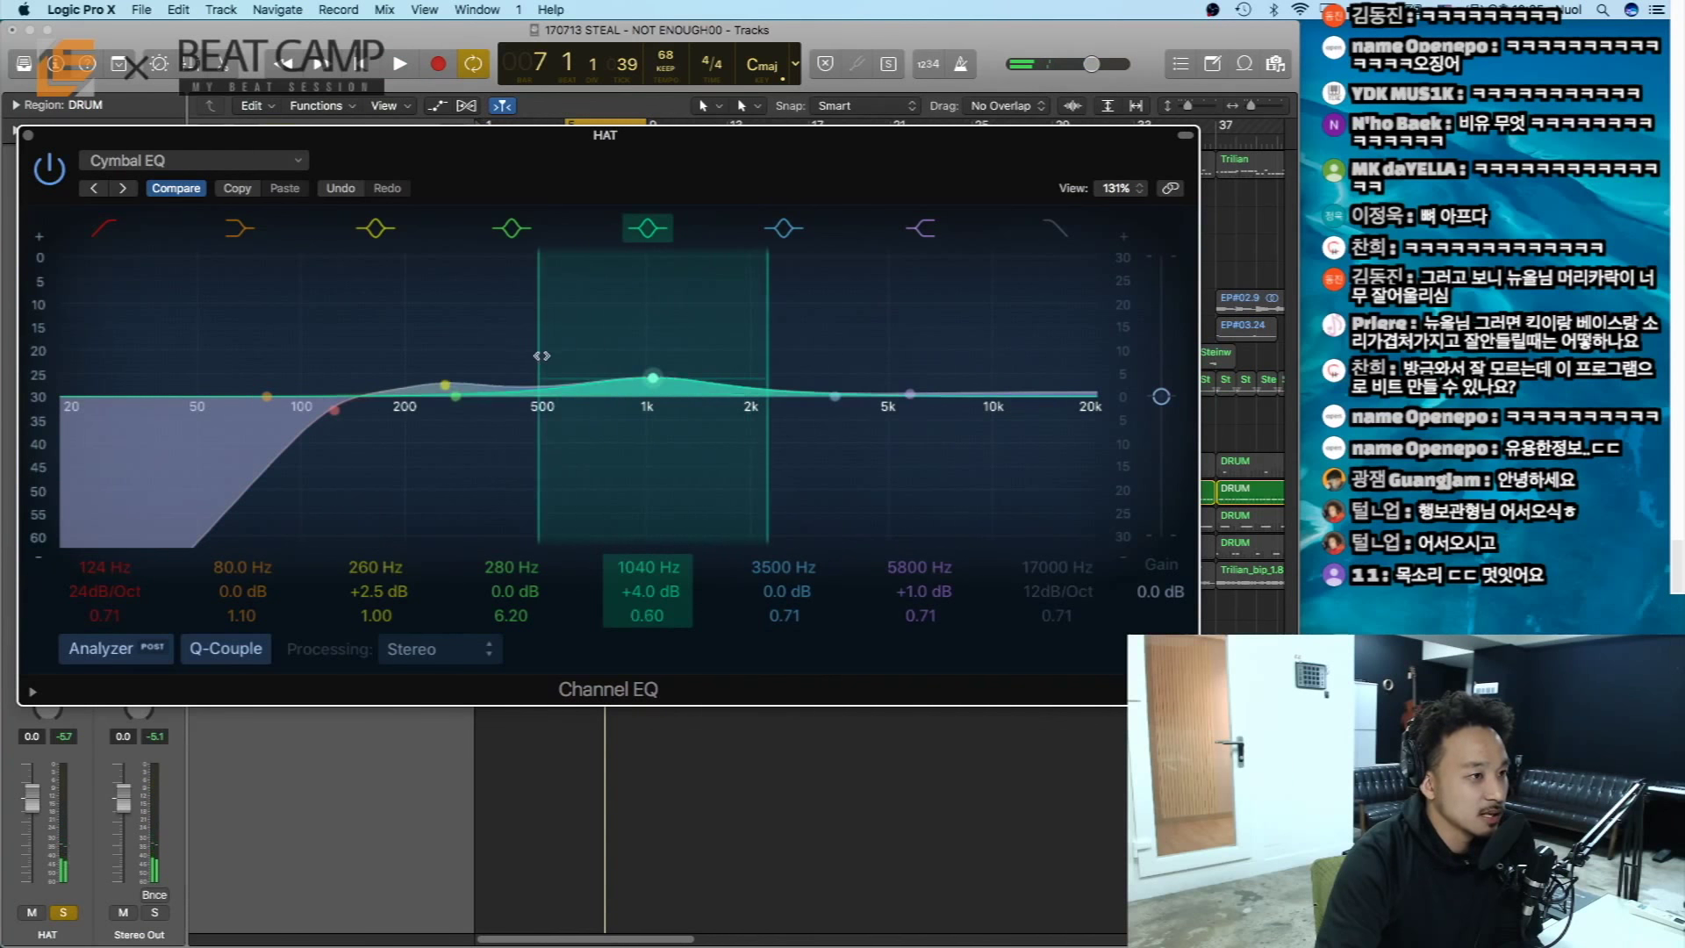
key(space)
drag(668, 380, 524, 433)
click(28, 135)
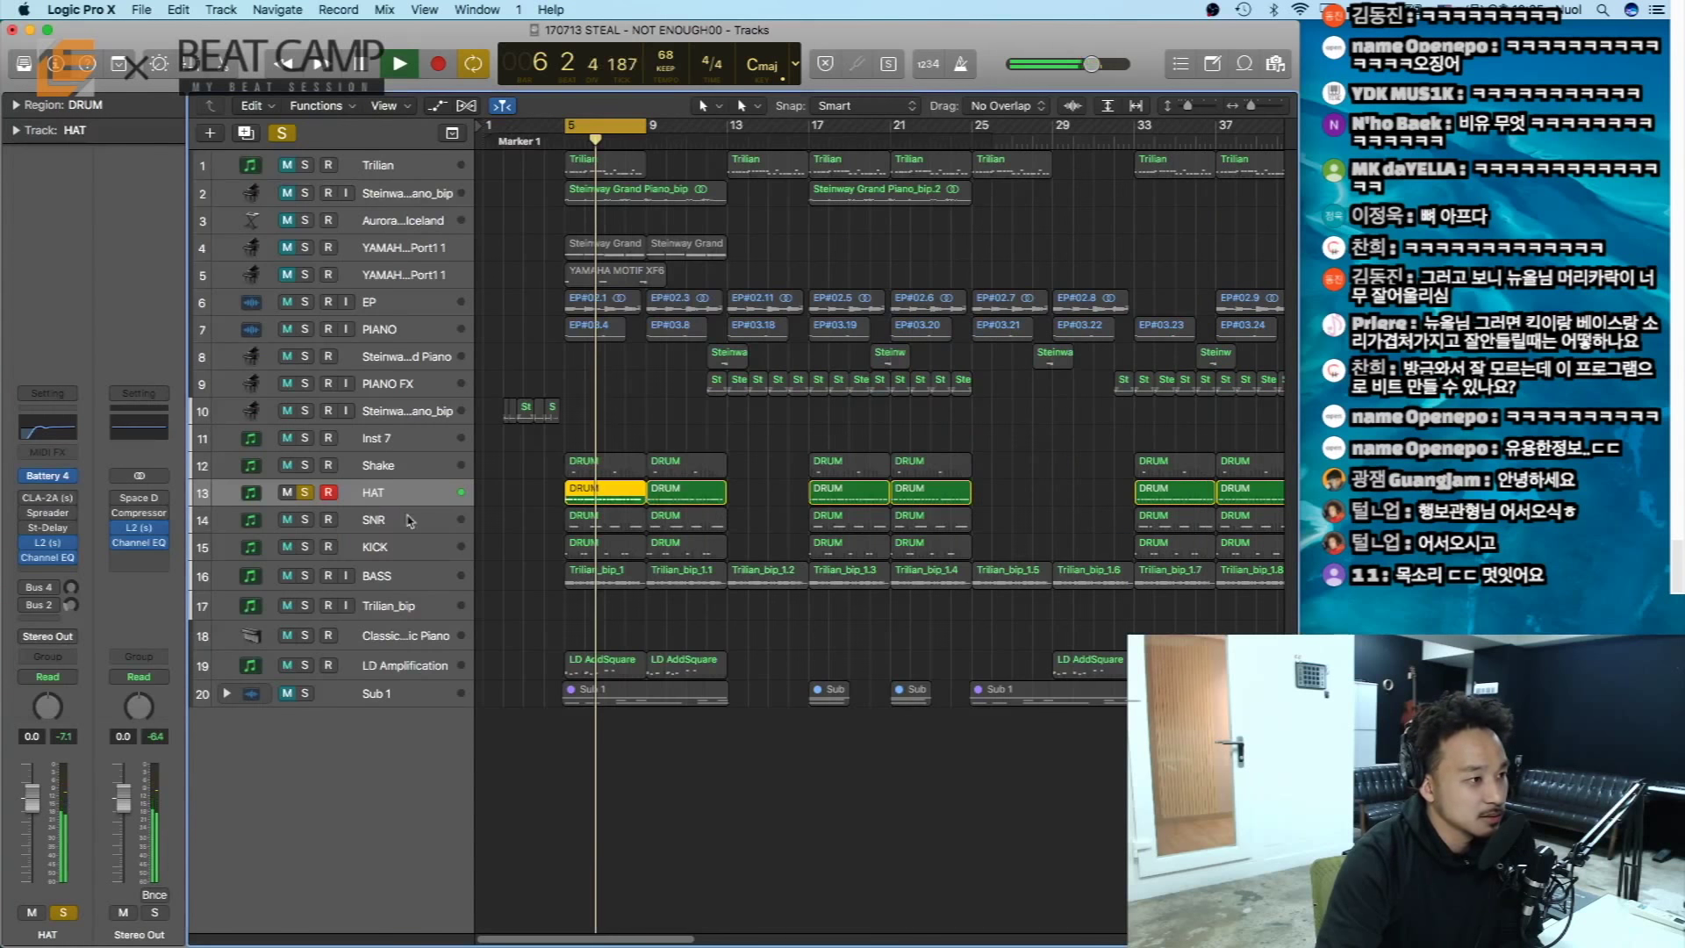
- Solo the Shake, HAT, SNR and KICK tracks together and play the drum loop
key(space)
drag(304, 465, 305, 562)
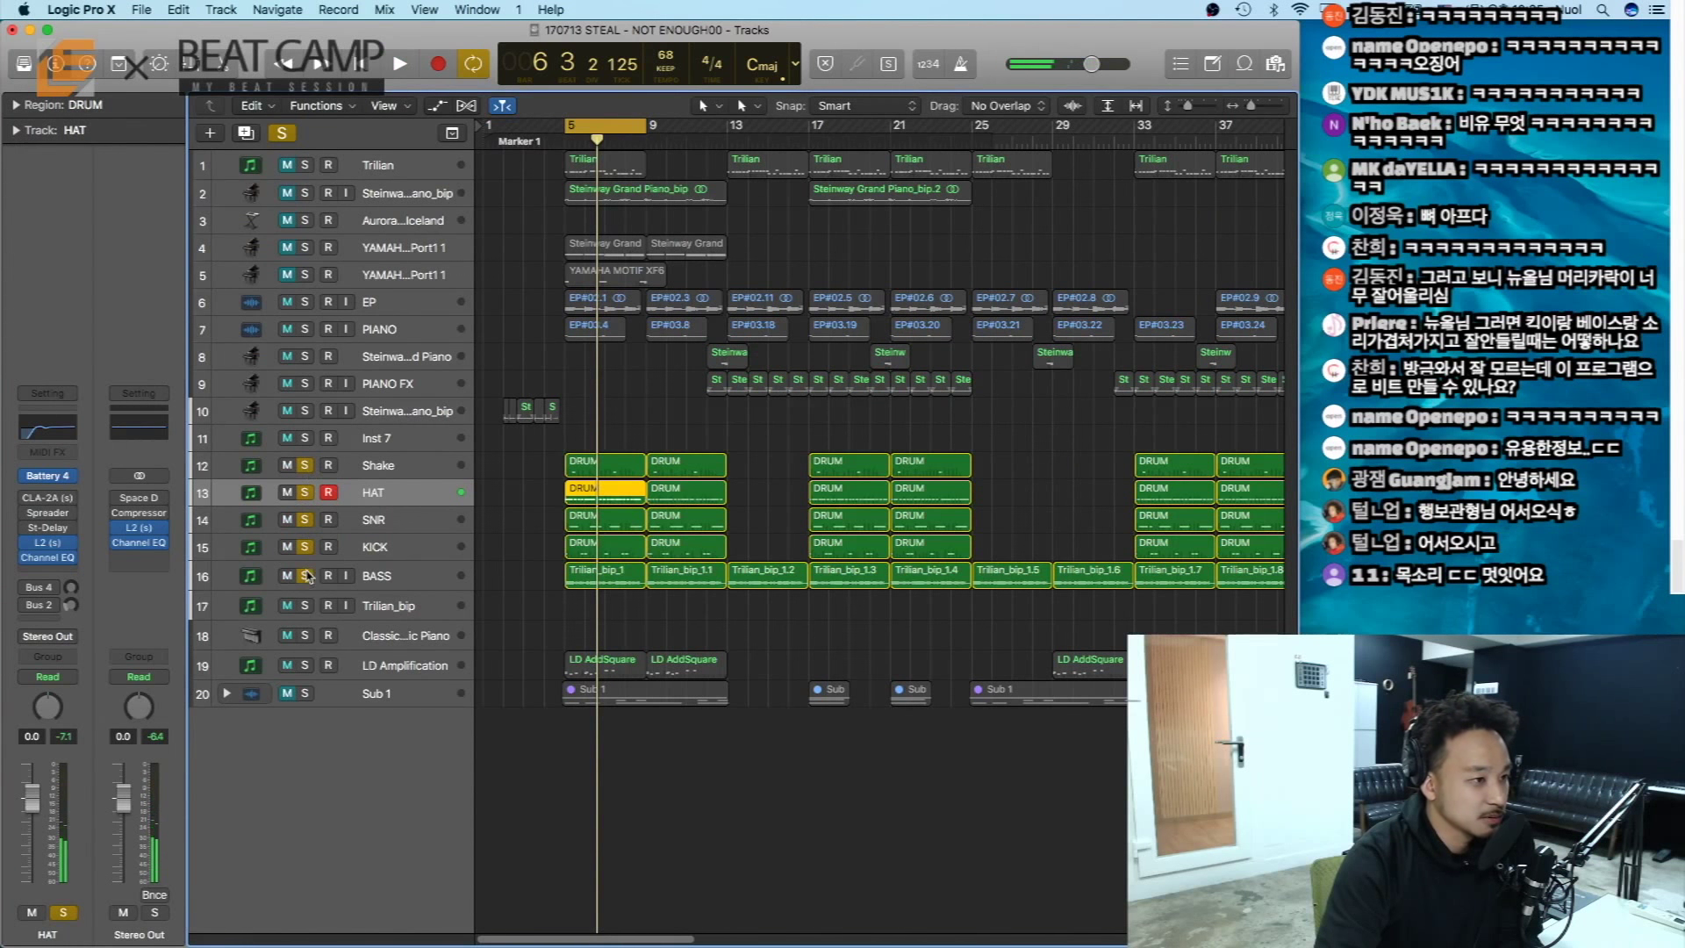
key(space)
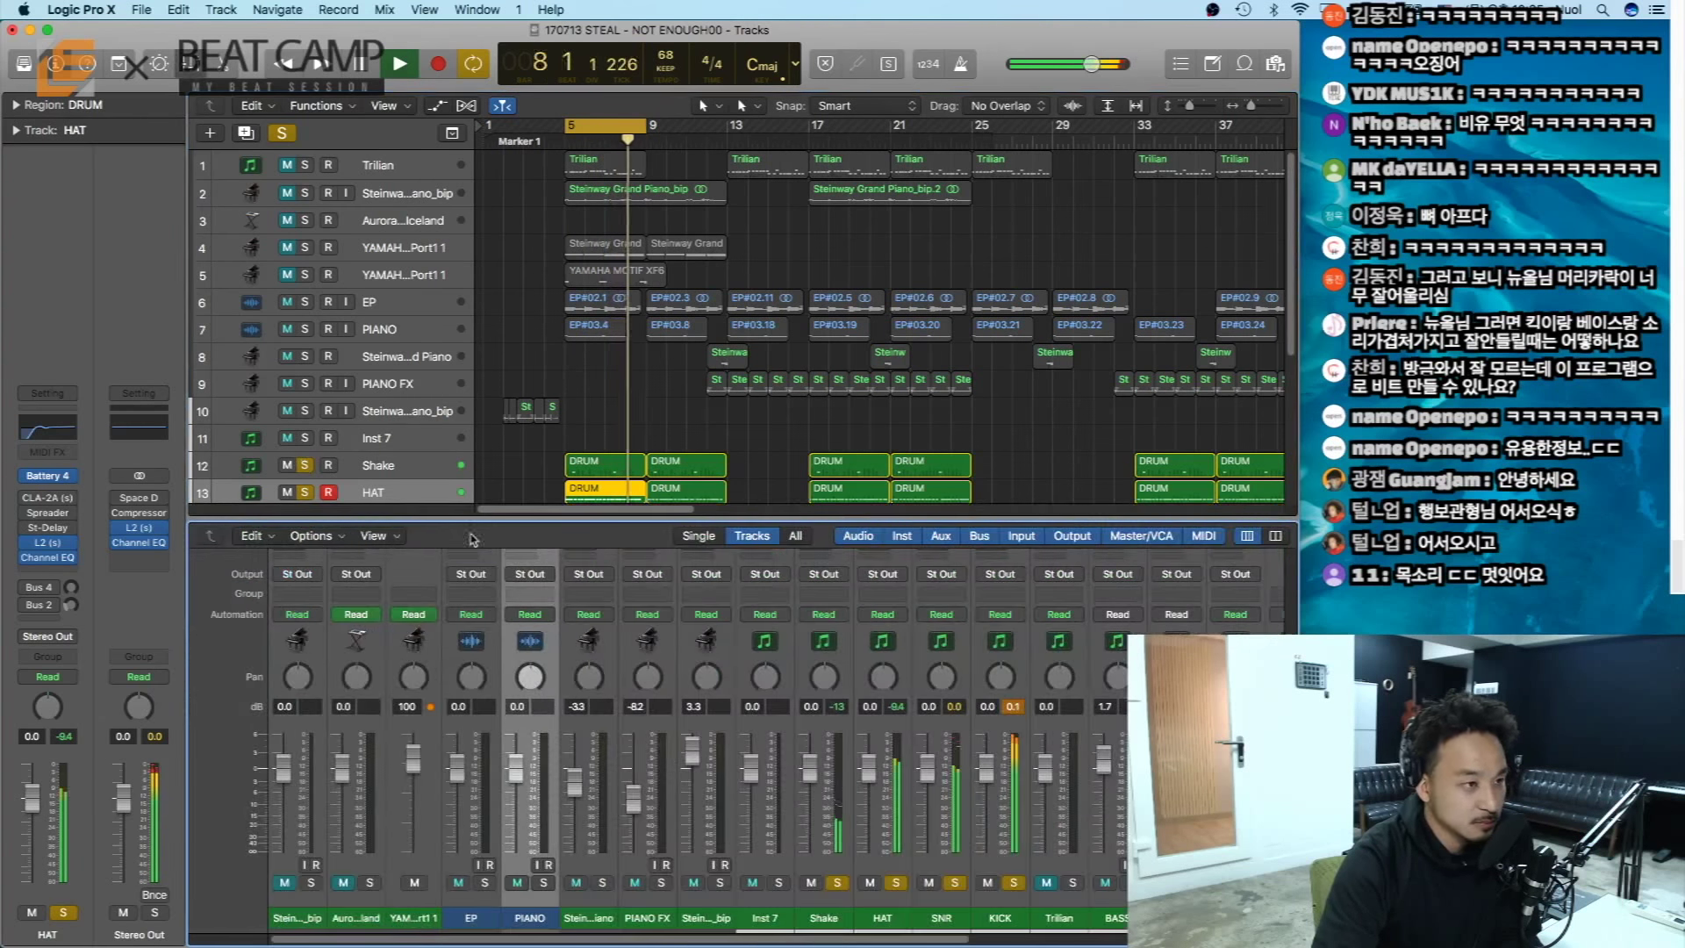
- Show the mixer's effect inserts and compare the drum loop with the hat and snare EQs and the snare's tone shaper bypassed
key(x)
scroll(825, 647, up, 10)
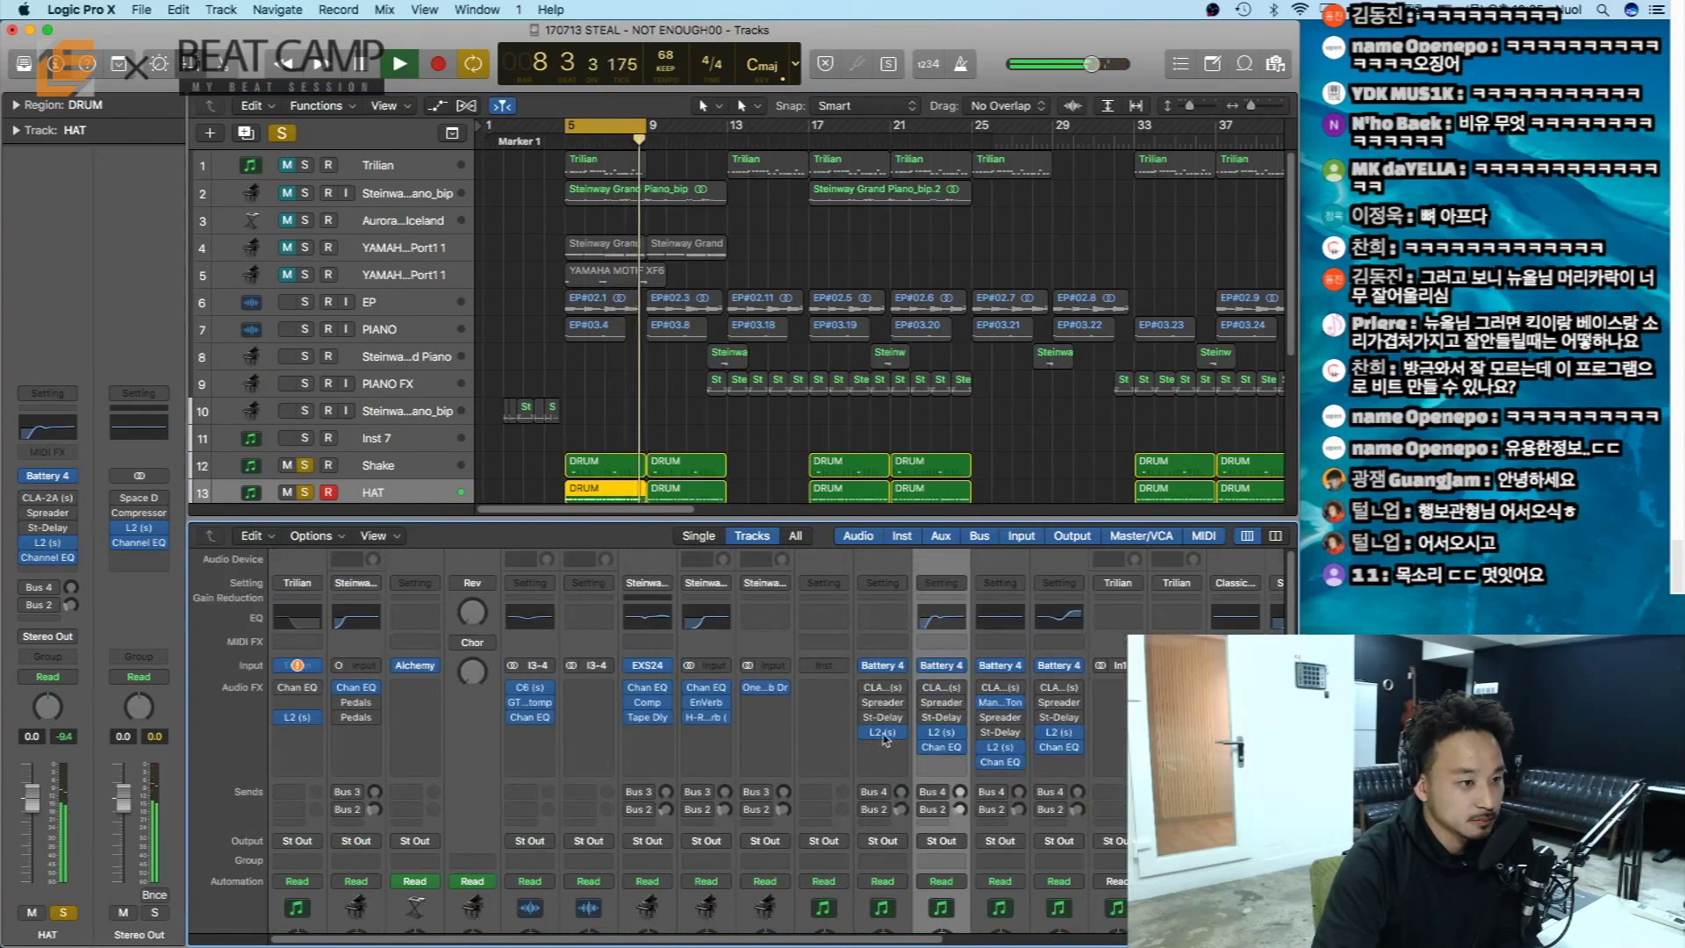
scroll(711, 390, down, 4)
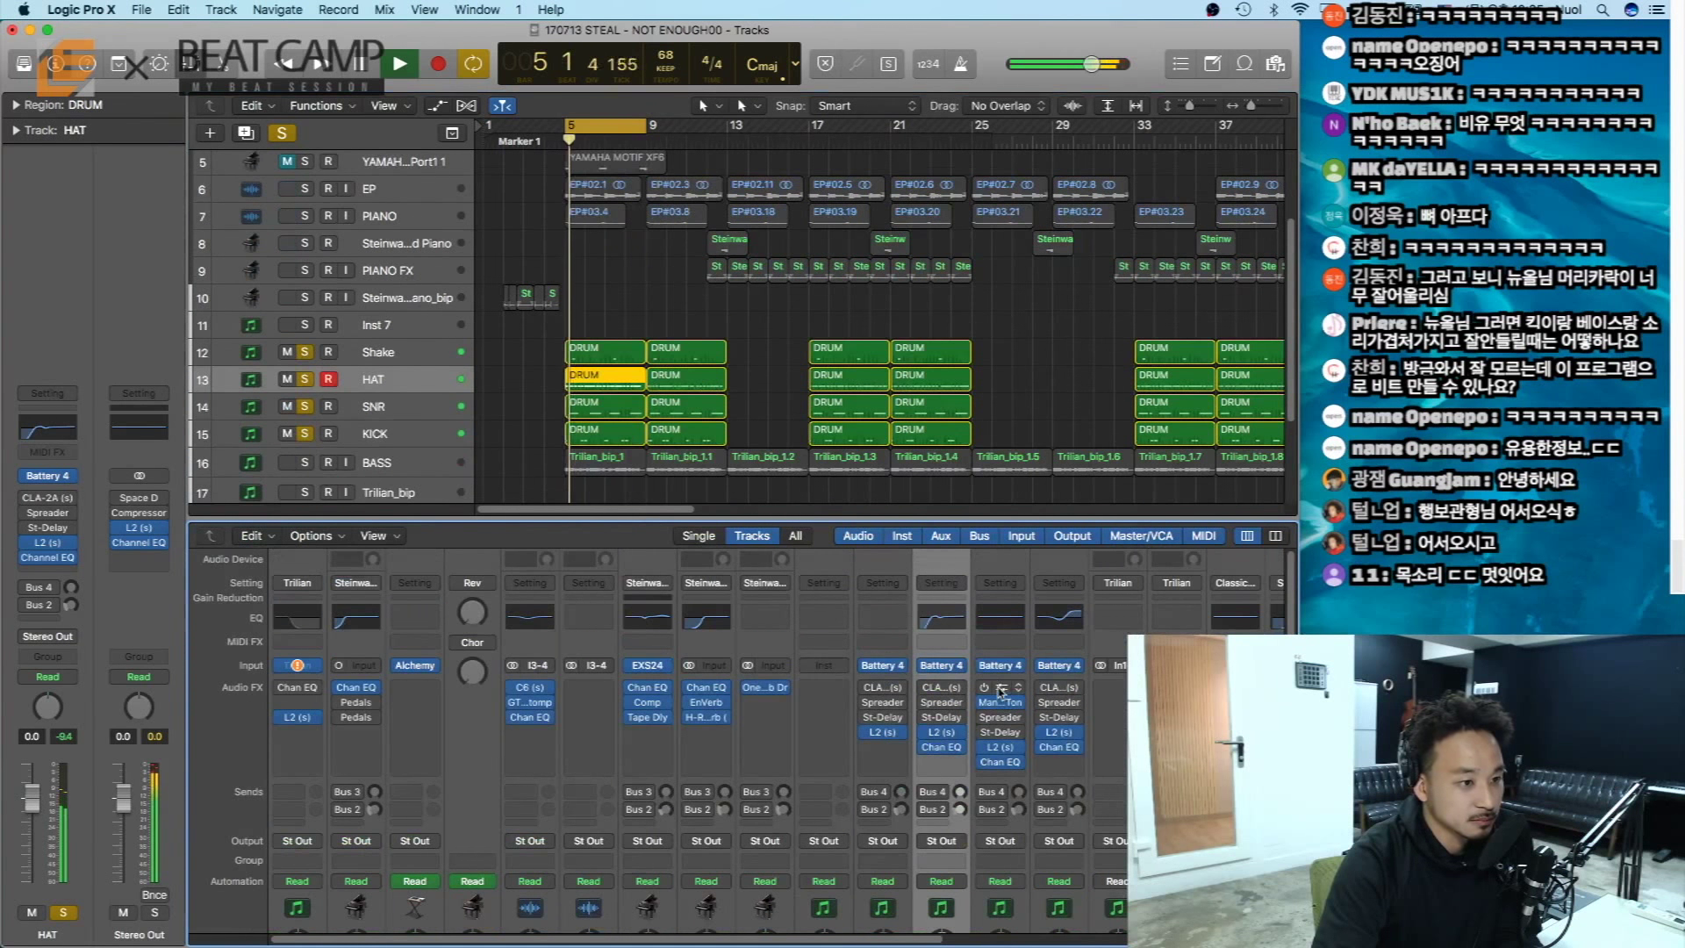
key(space)
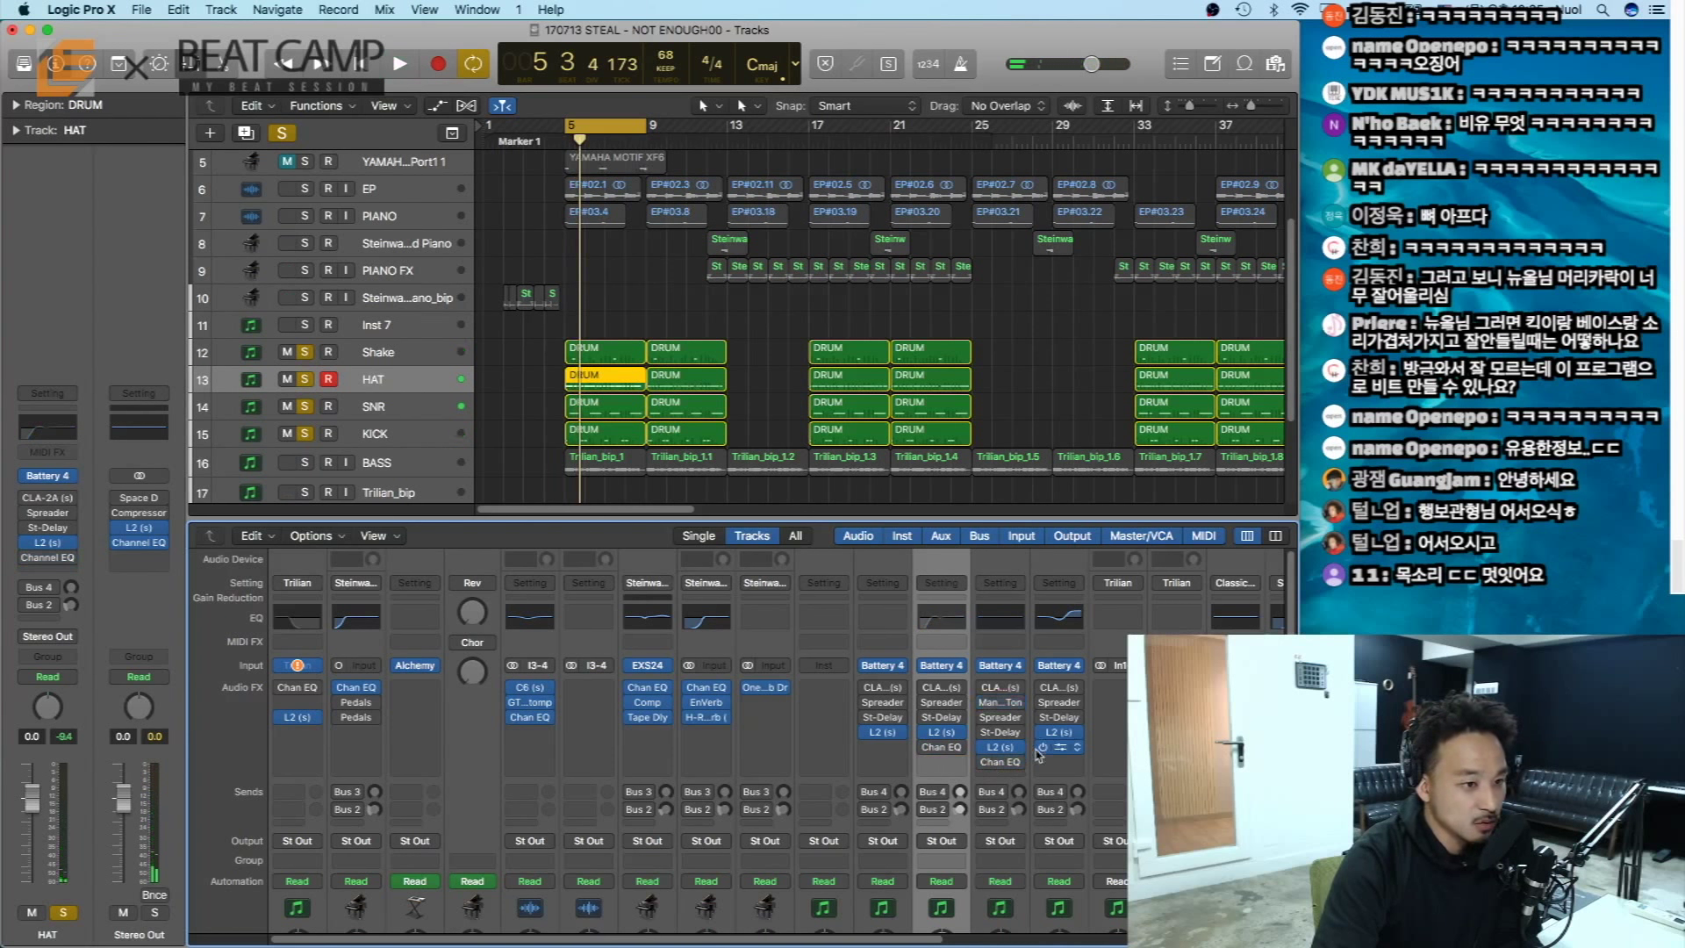
key(space)
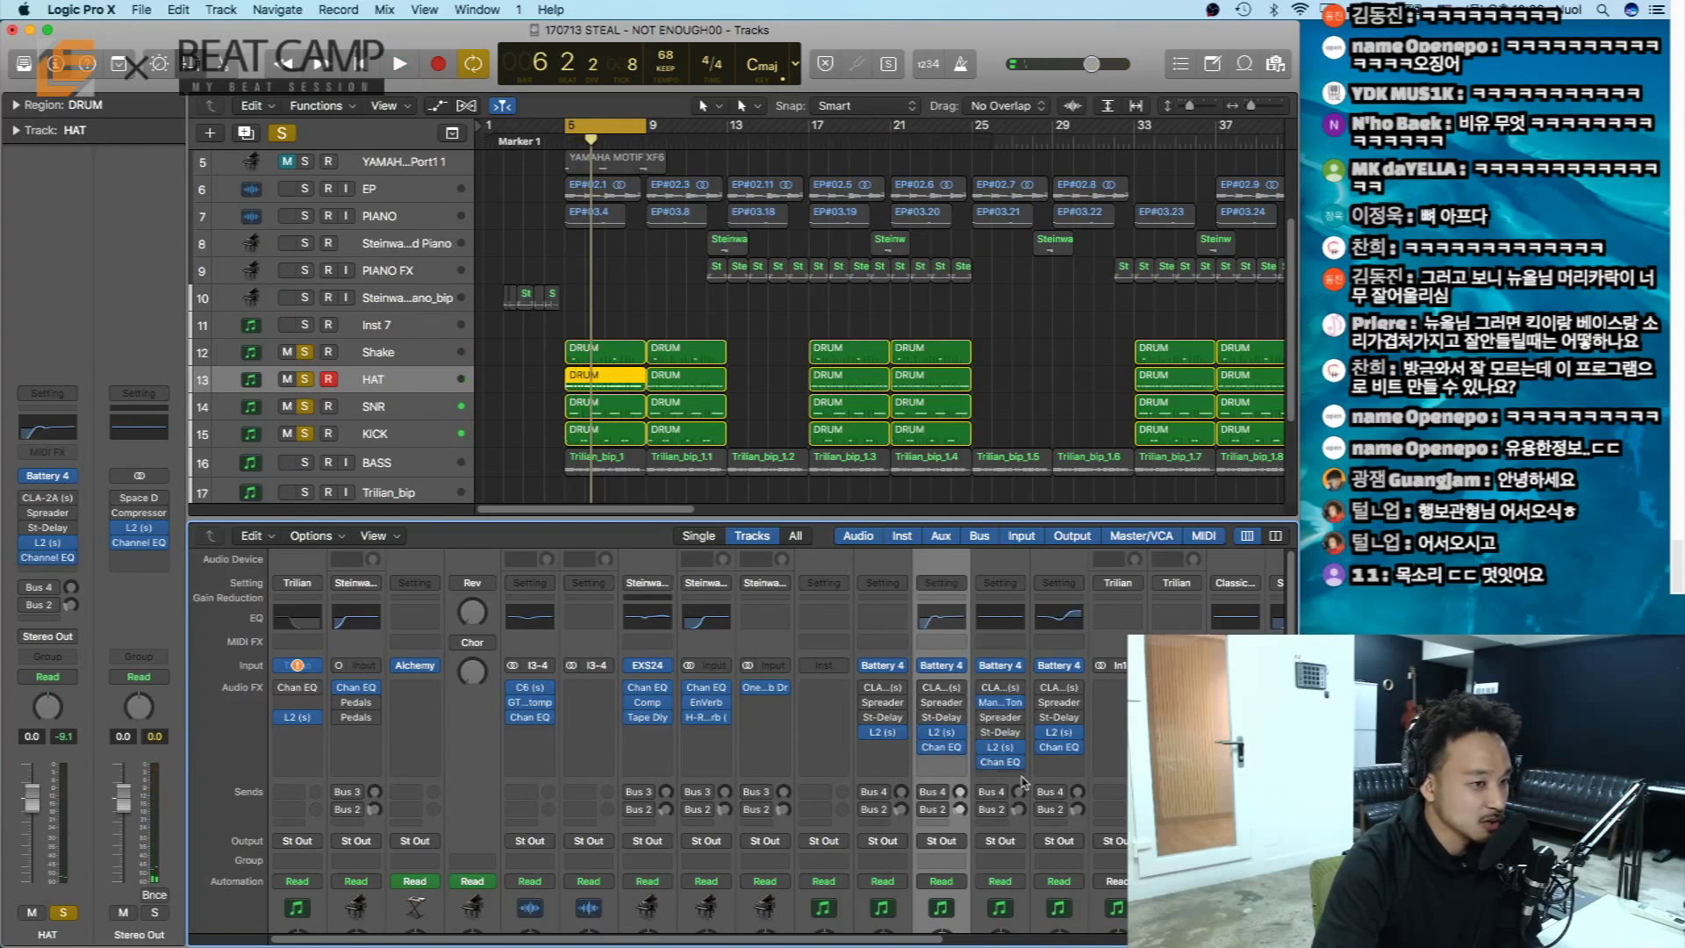
- Play the soloed drums with the effects active and hide the mixer
key(space)
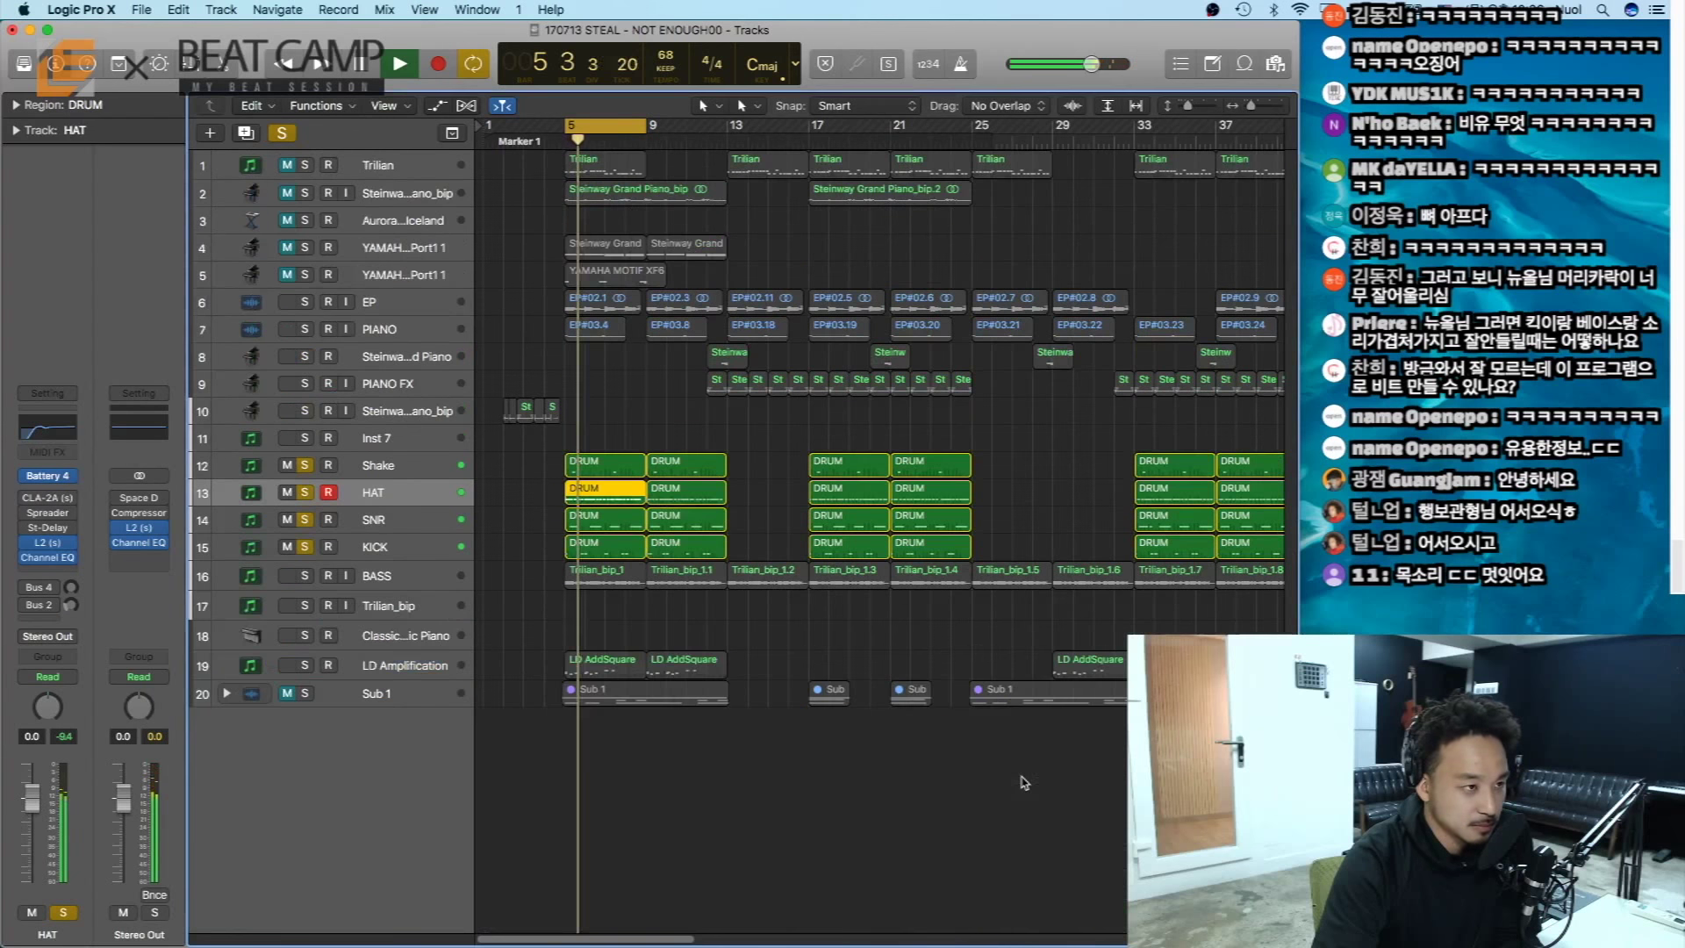
key(x)
click(773, 632)
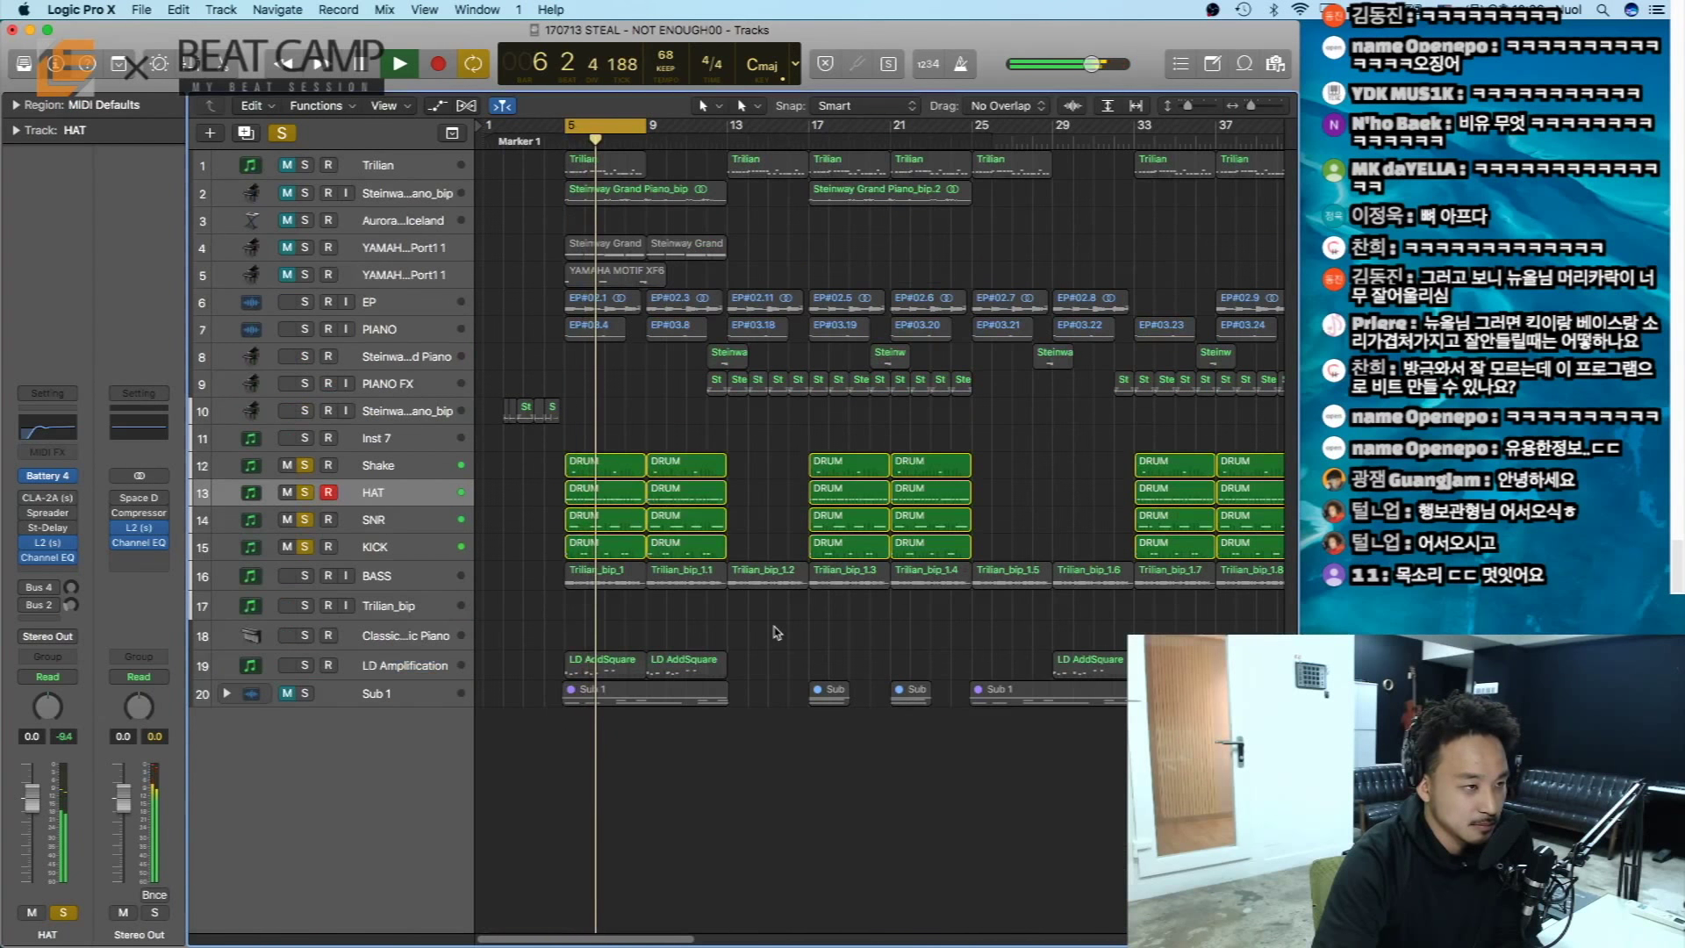
key(space)
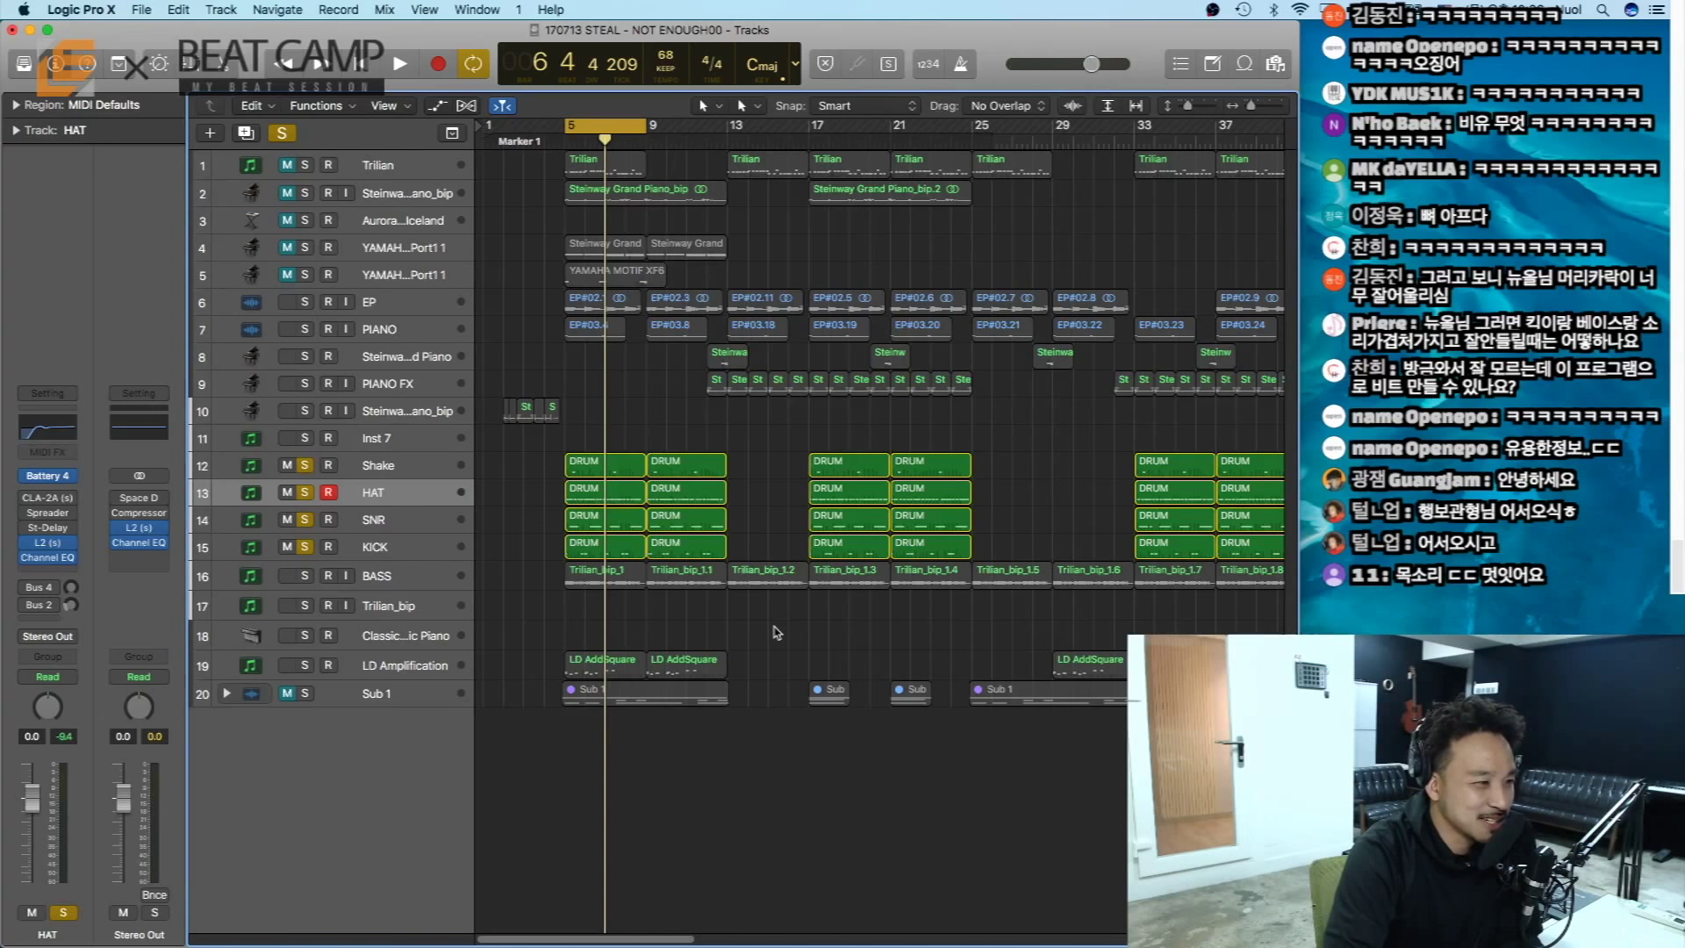
- Open the Stereo Out's Channel EQ and set its high shelf to 4400 Hz at +10 dB
click(157, 422)
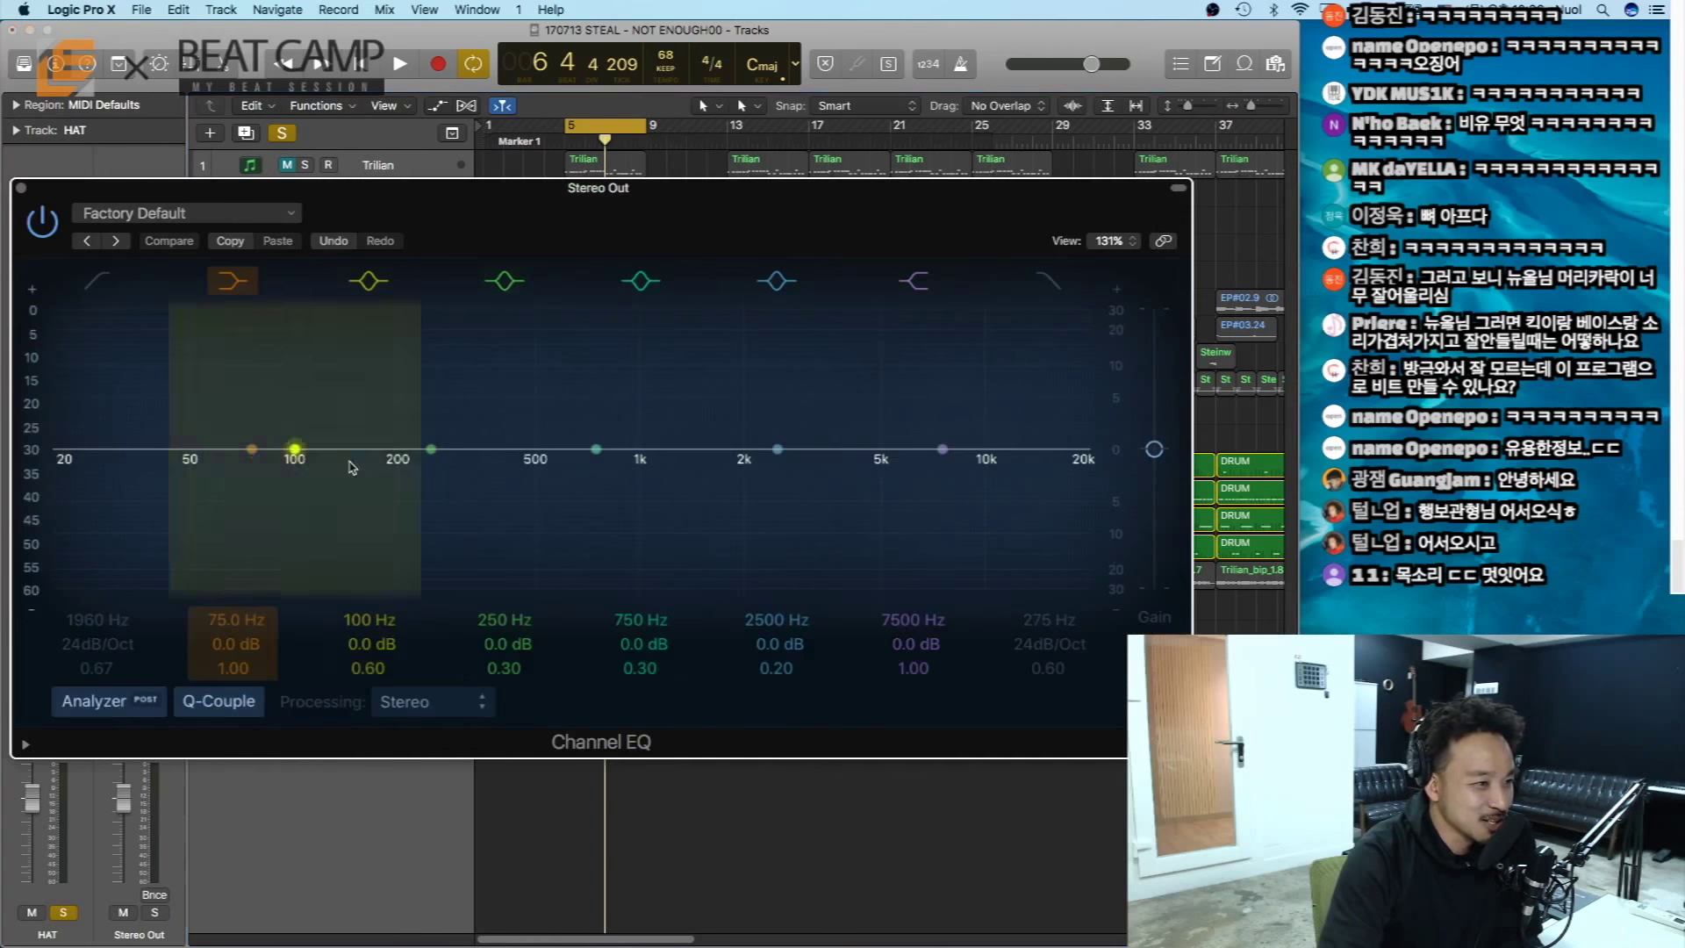
drag(881, 450, 808, 406)
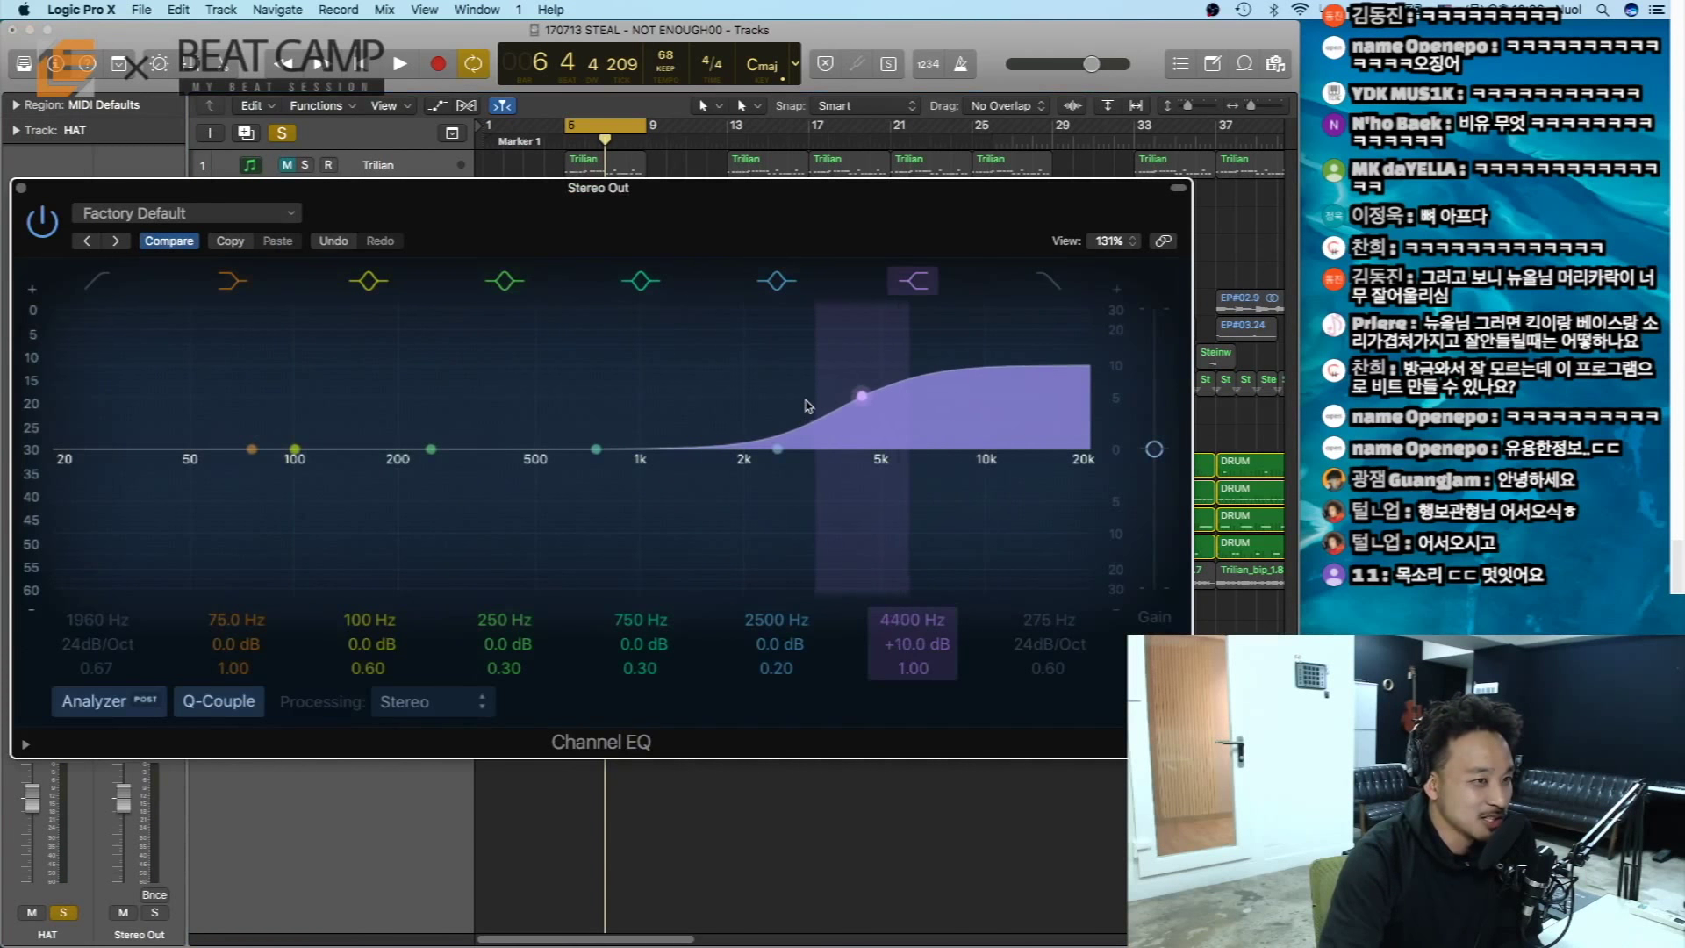
drag(851, 220, 905, 326)
- Toggle the Stereo Out EQ's bypass while playing the drum loop, and close the EQ
key(space)
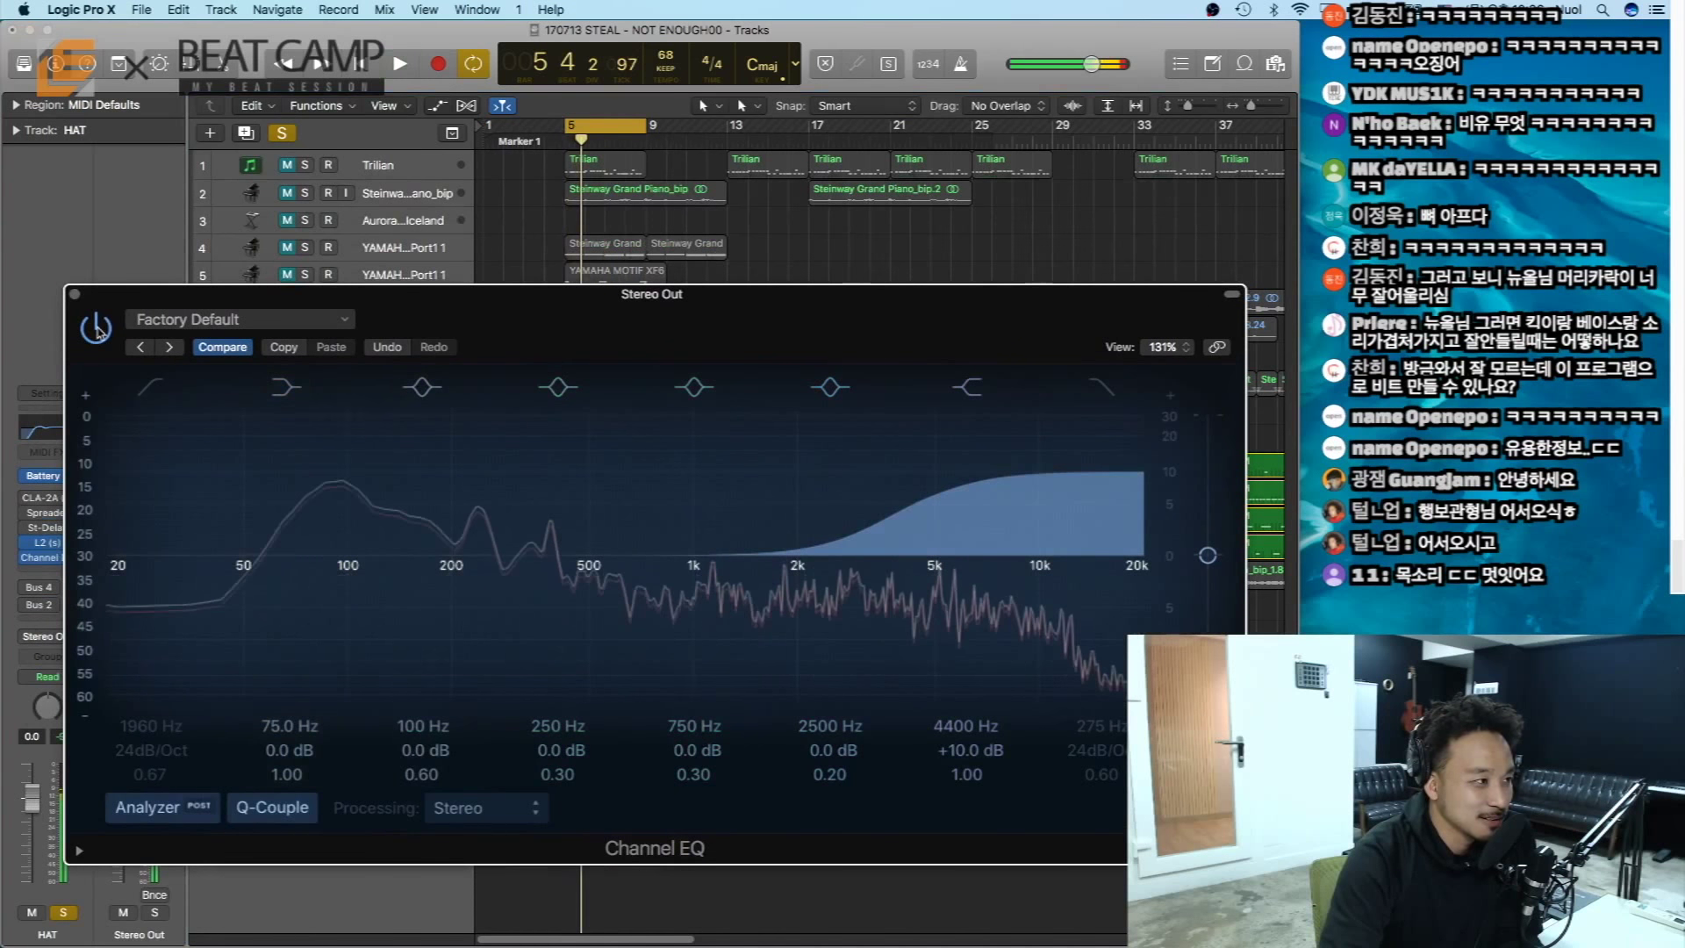
key(space)
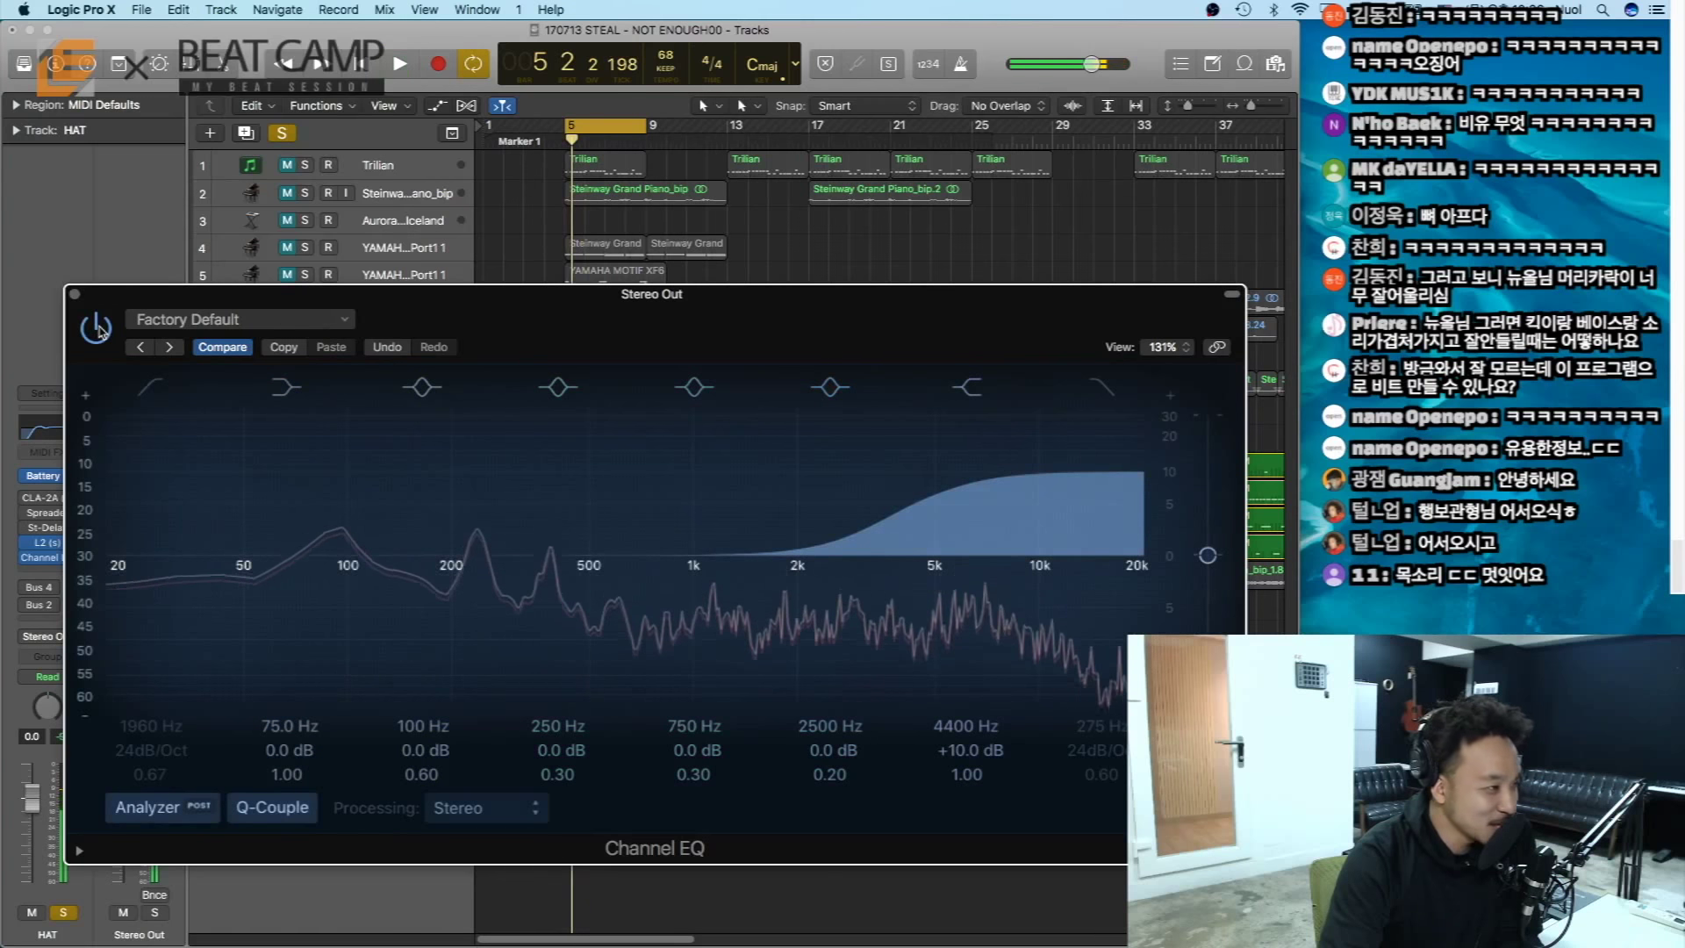
click(97, 329)
click(76, 295)
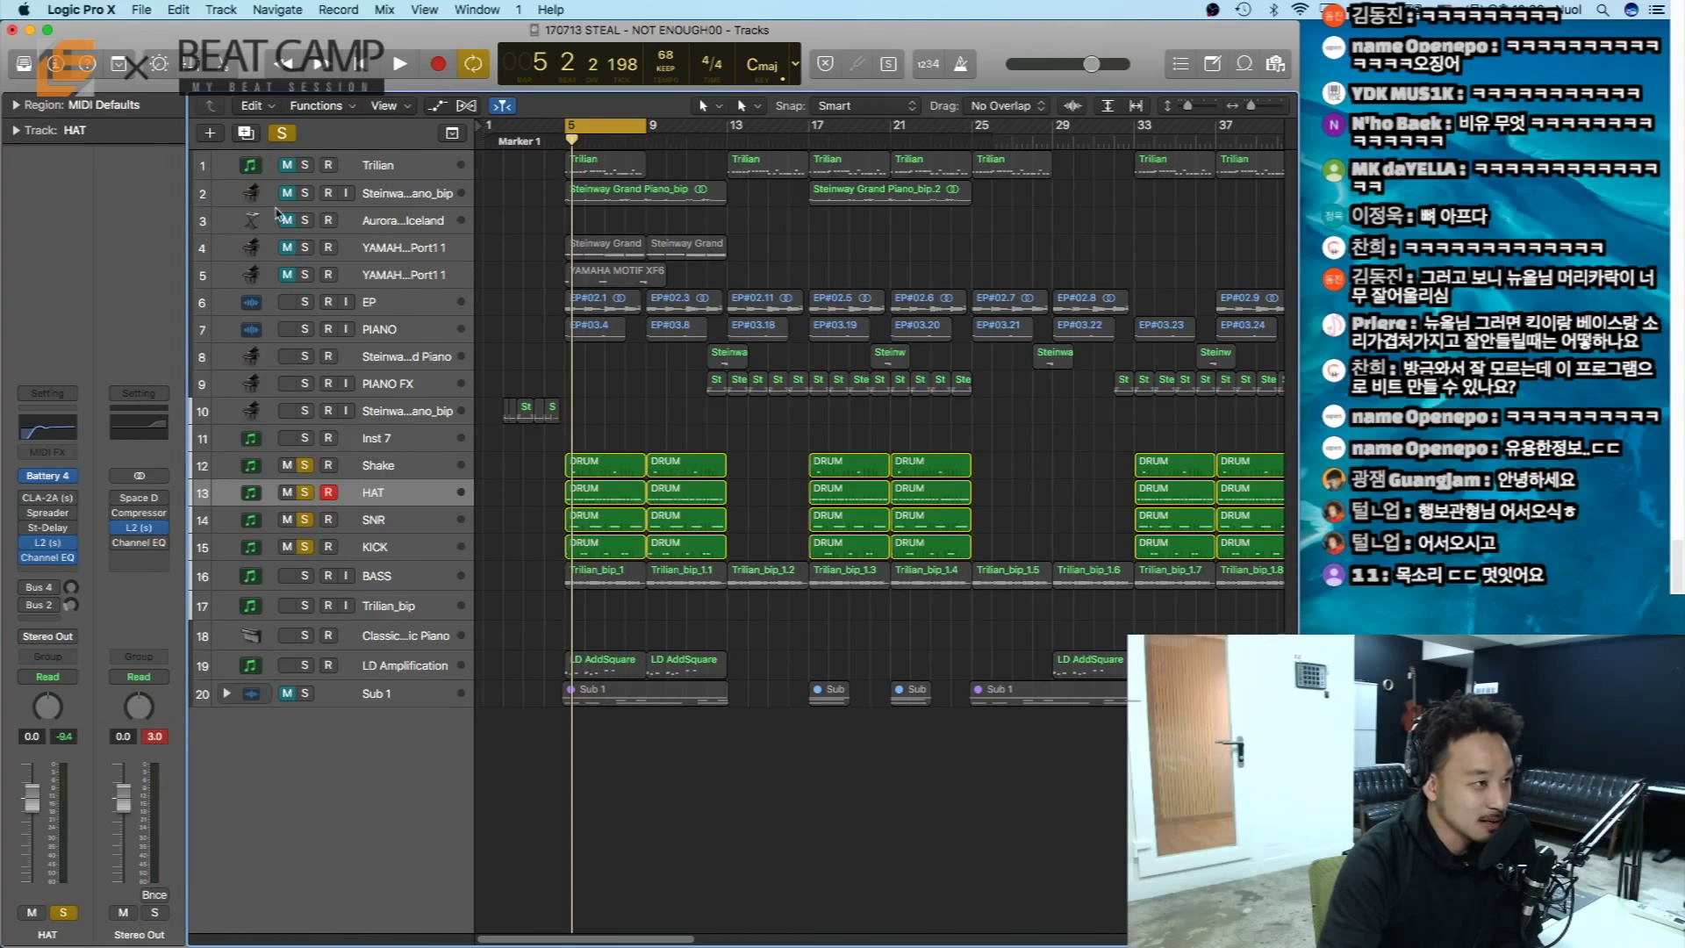
- Solo the EP track instead of the four drum tracks, play it and open its Channel EQ
click(302, 311)
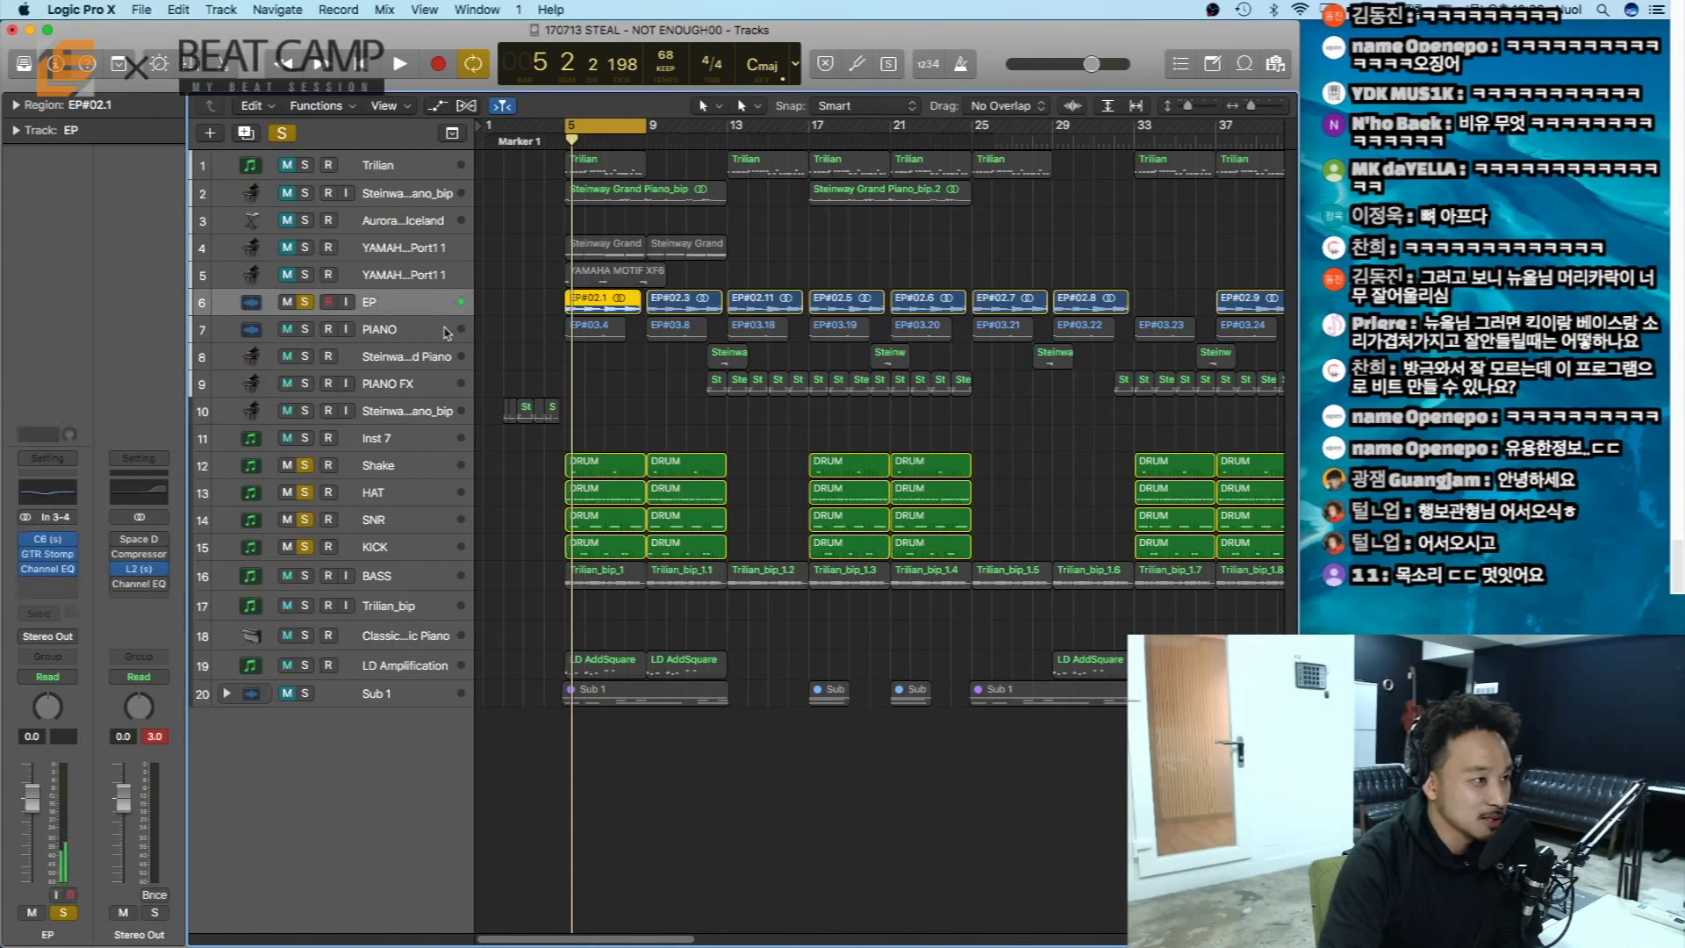
drag(305, 467, 307, 548)
key(space)
click(669, 413)
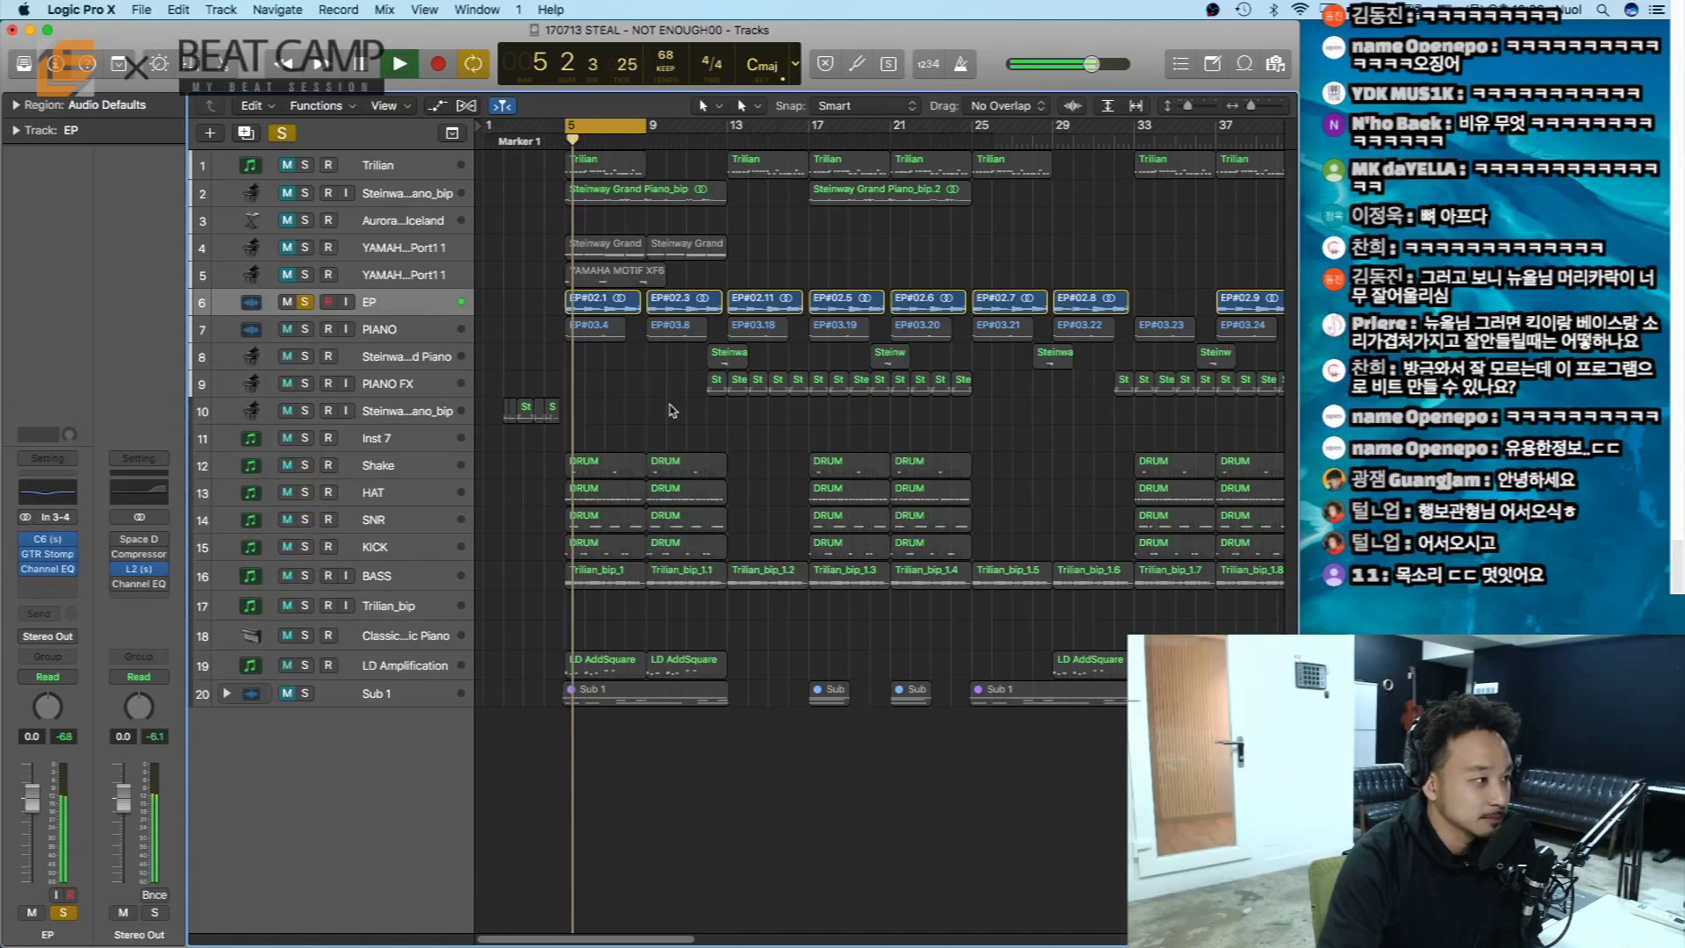
click(63, 486)
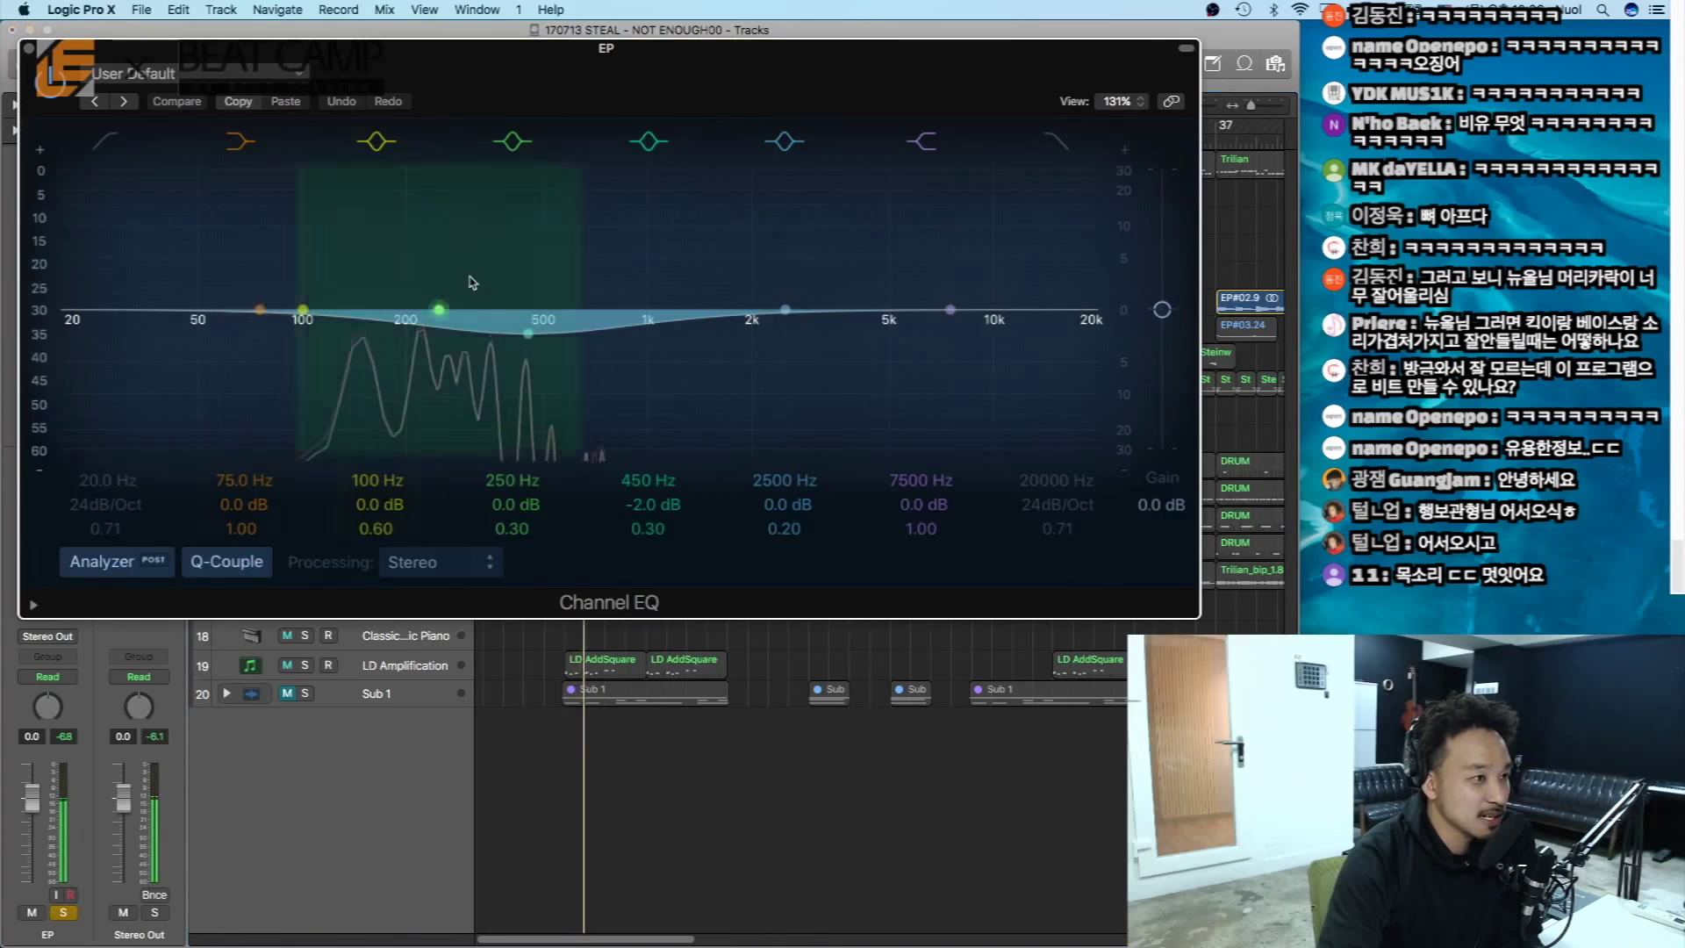
- Set the EP Channel EQ's 2500 Hz band to 3050 Hz at +2.0 dB and close the EQ
drag(775, 72, 829, 181)
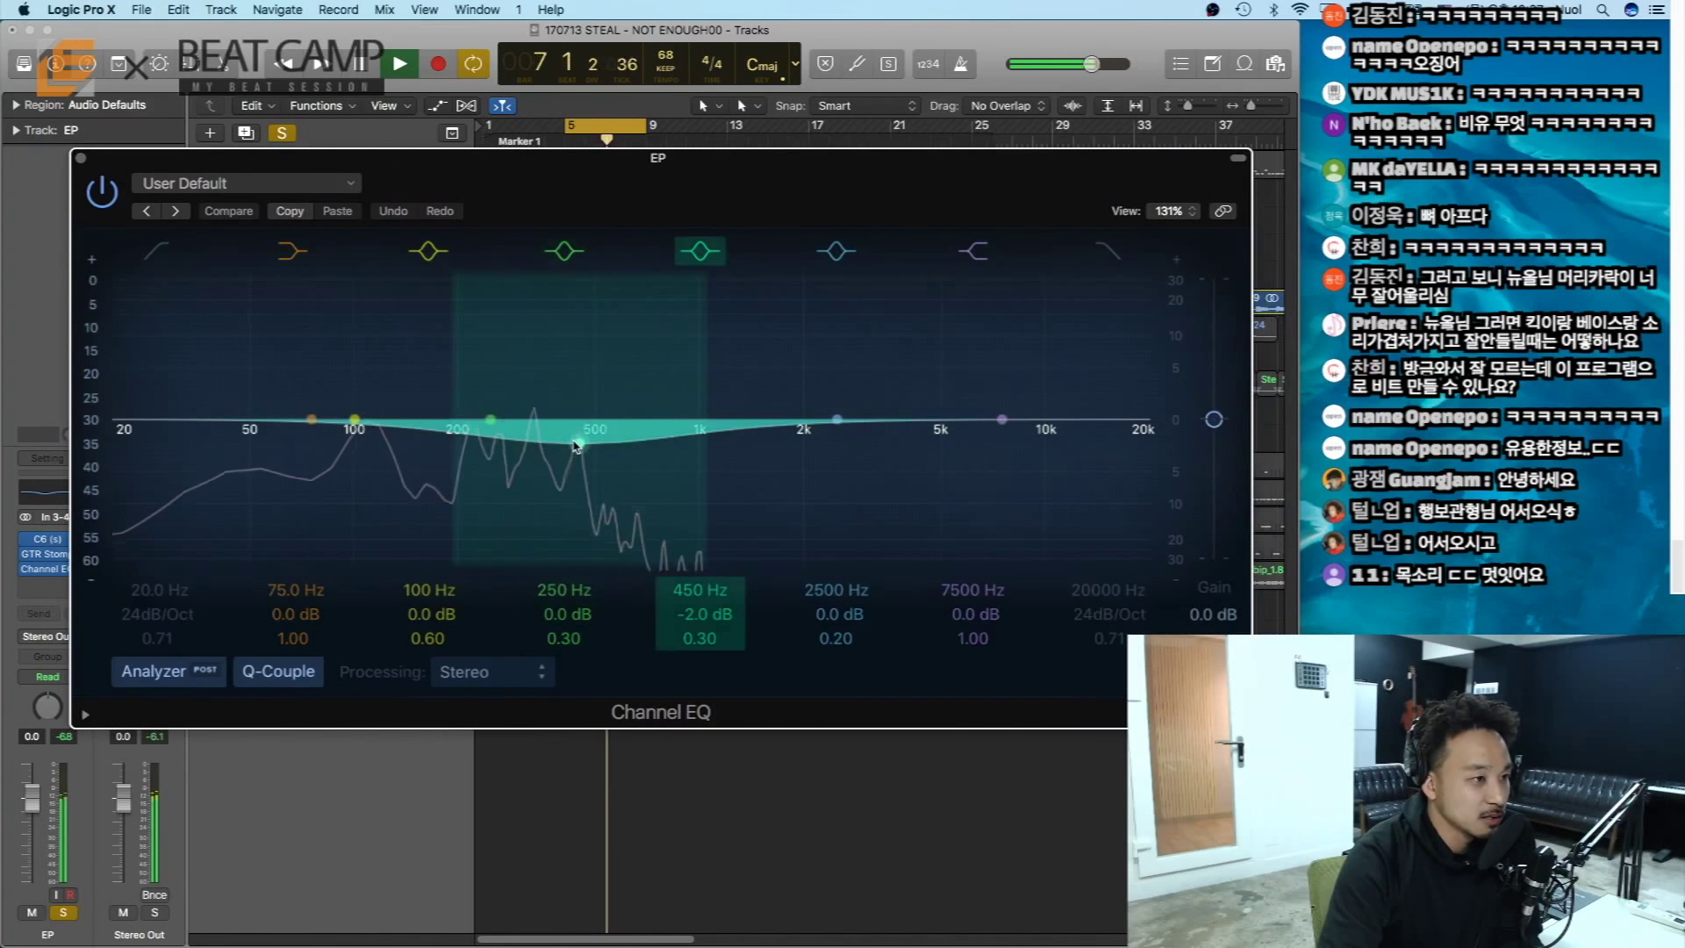
drag(844, 439, 879, 414)
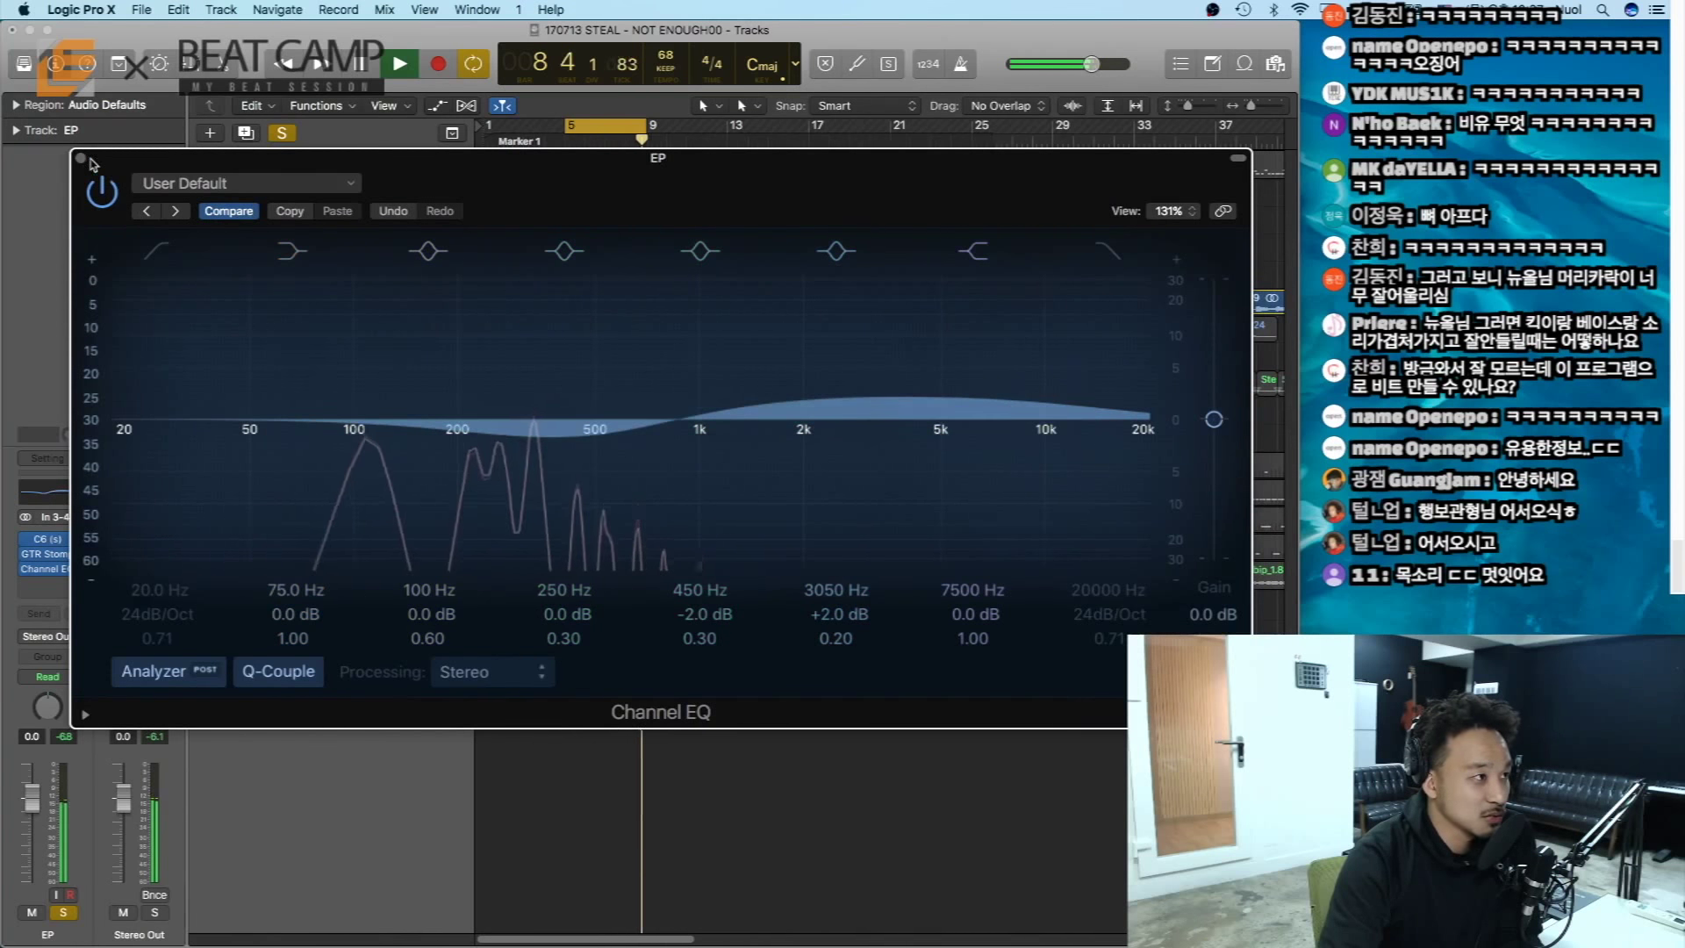
click(81, 158)
- Solo the PIANO track along with EP and examine its first region's waveform in the audio editor
click(306, 328)
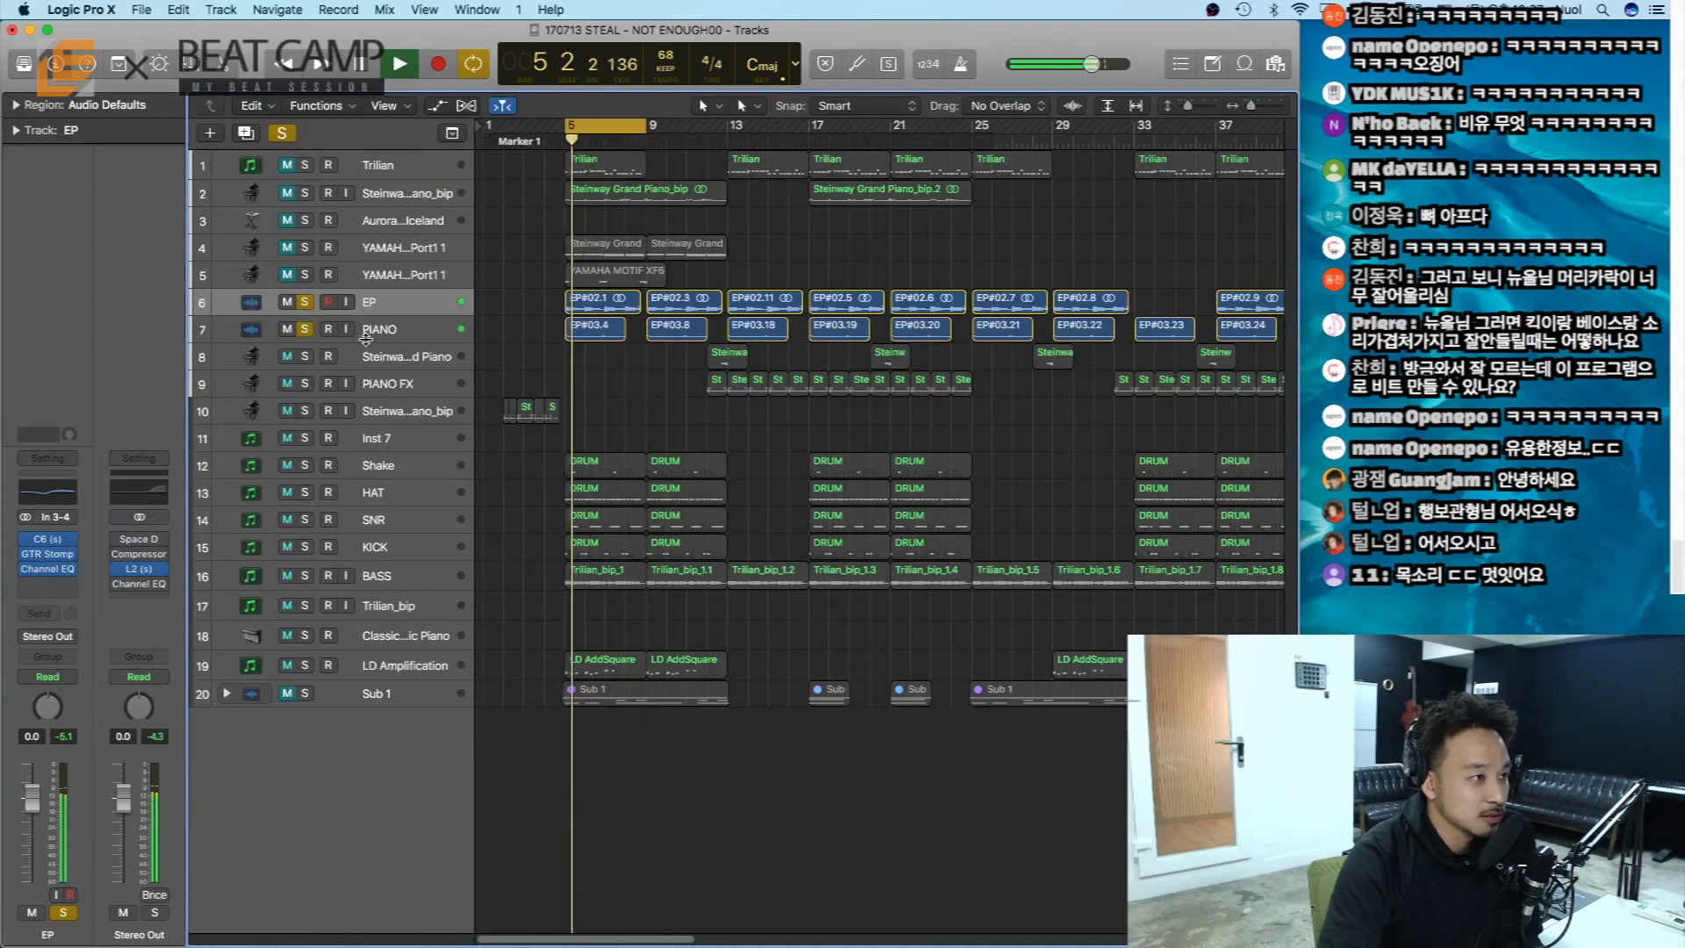
click(589, 331)
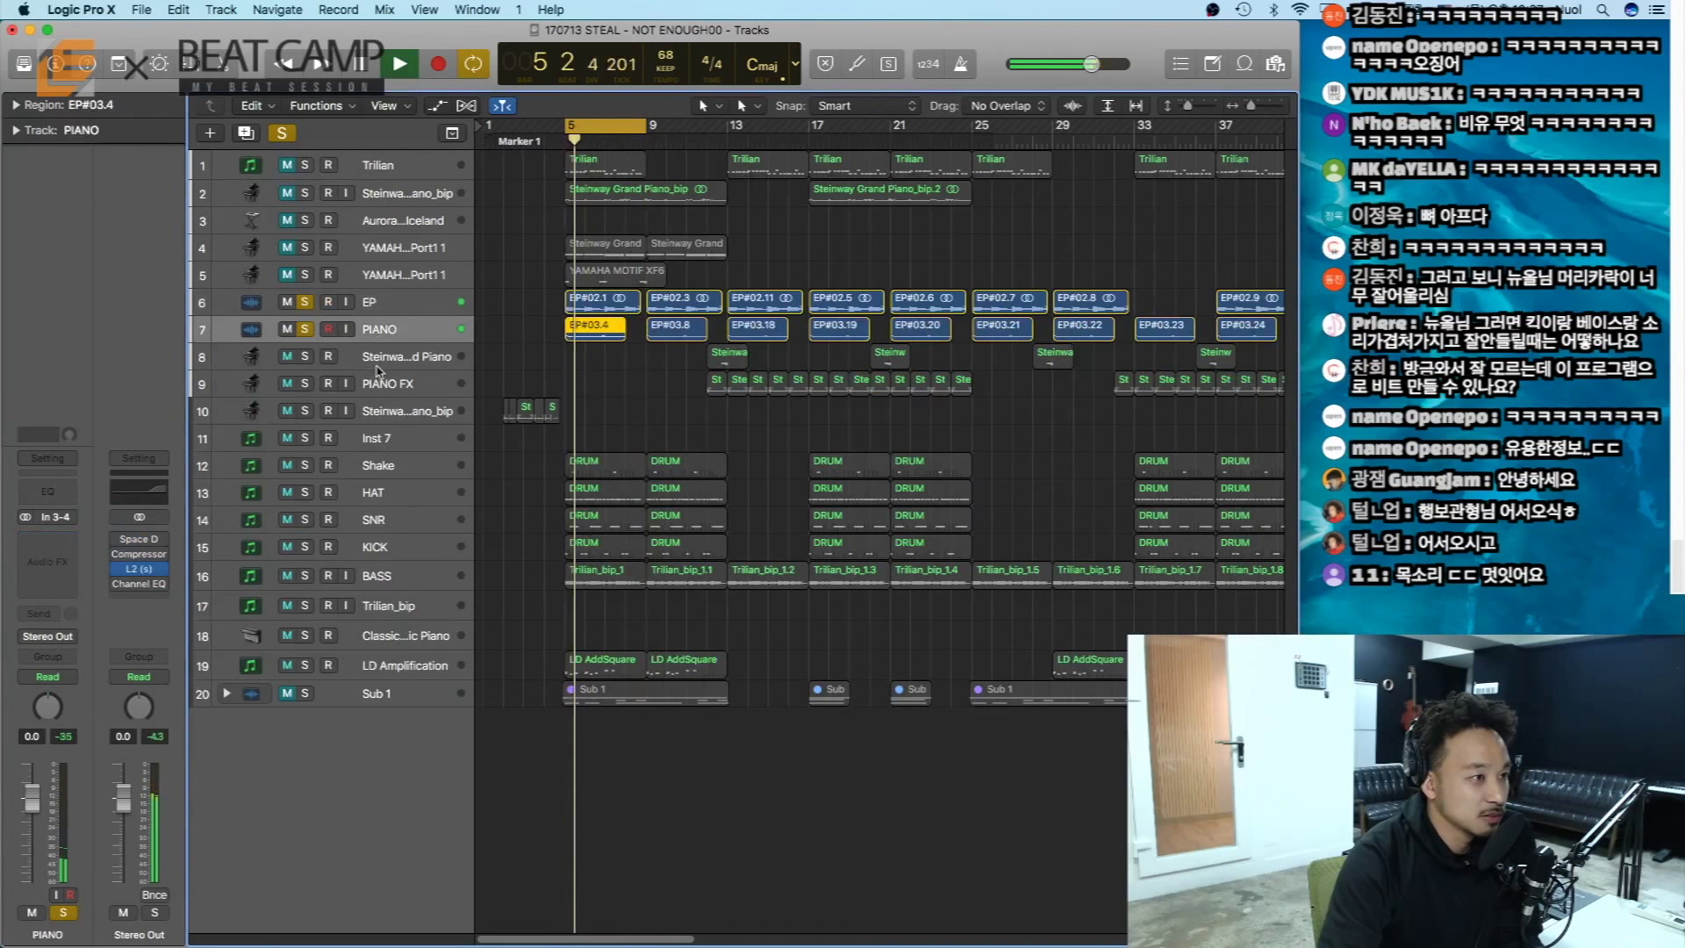
double_click(588, 332)
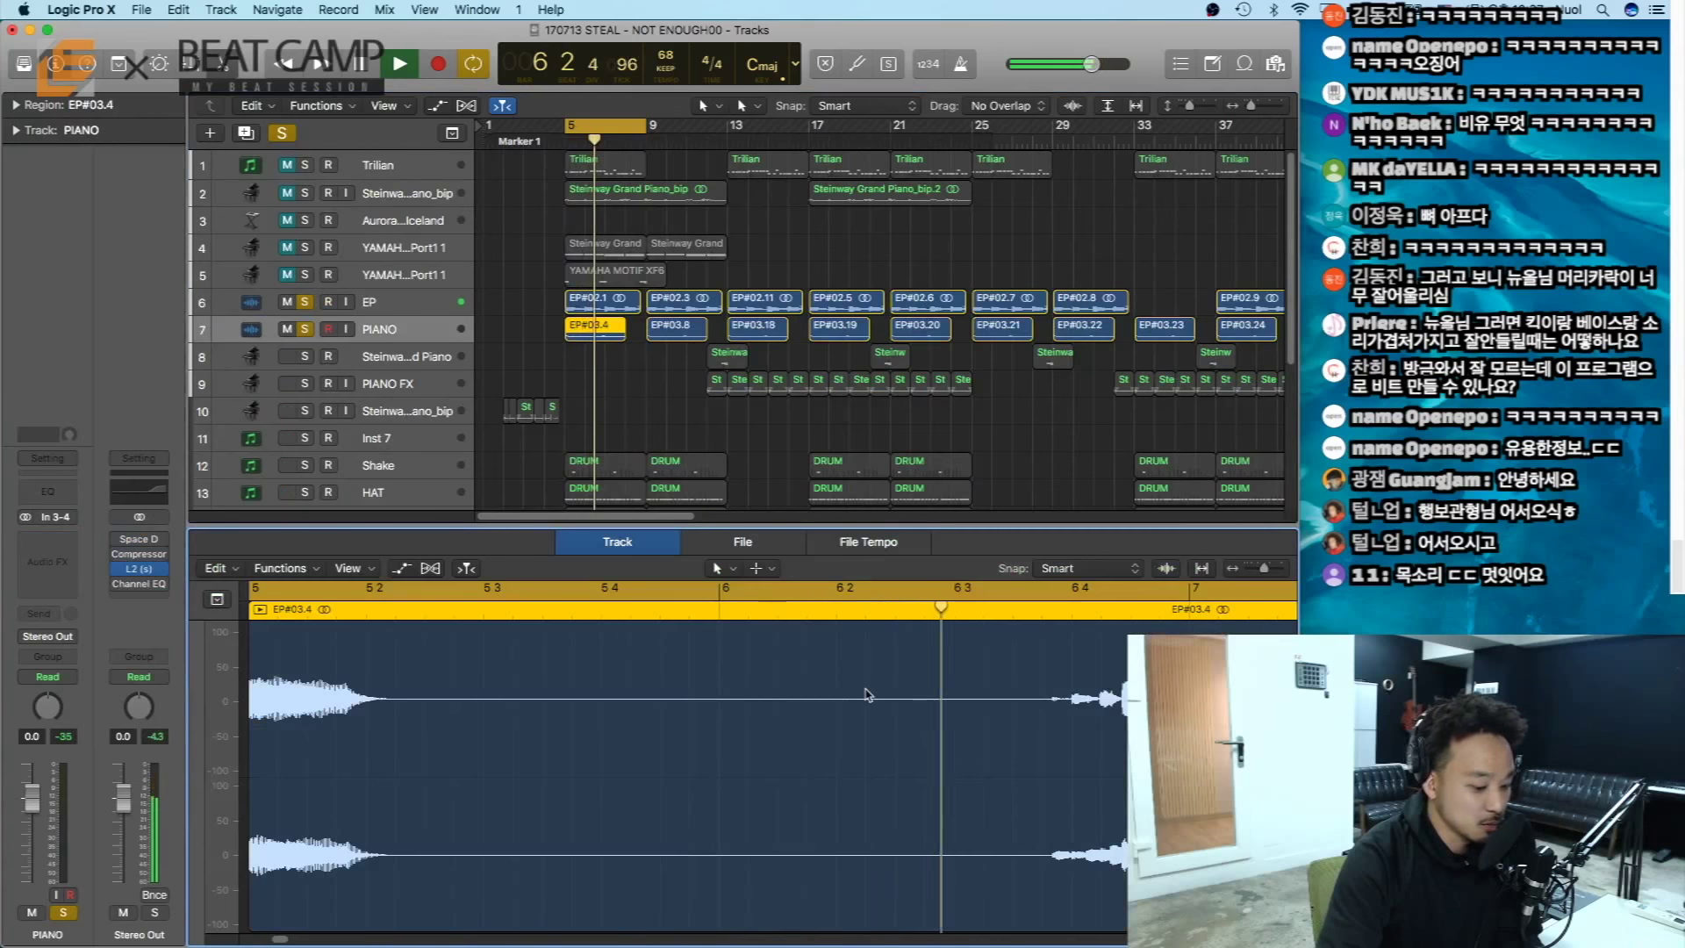
key(super+Left)
key(super+Left)
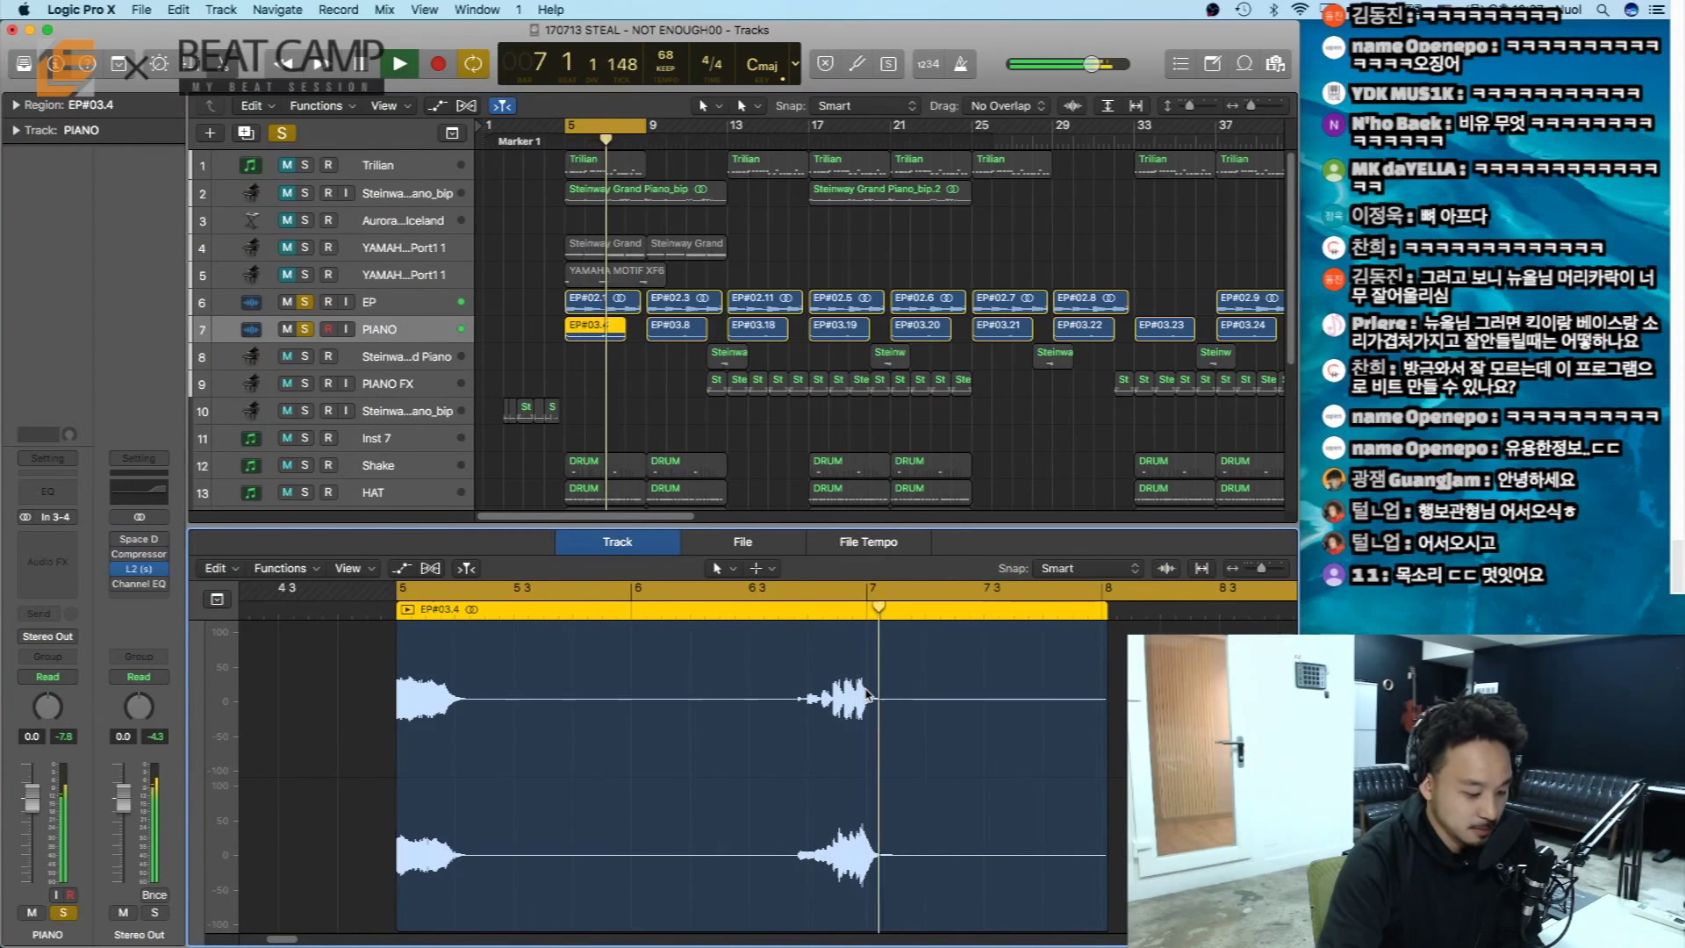
key(x)
key(x)
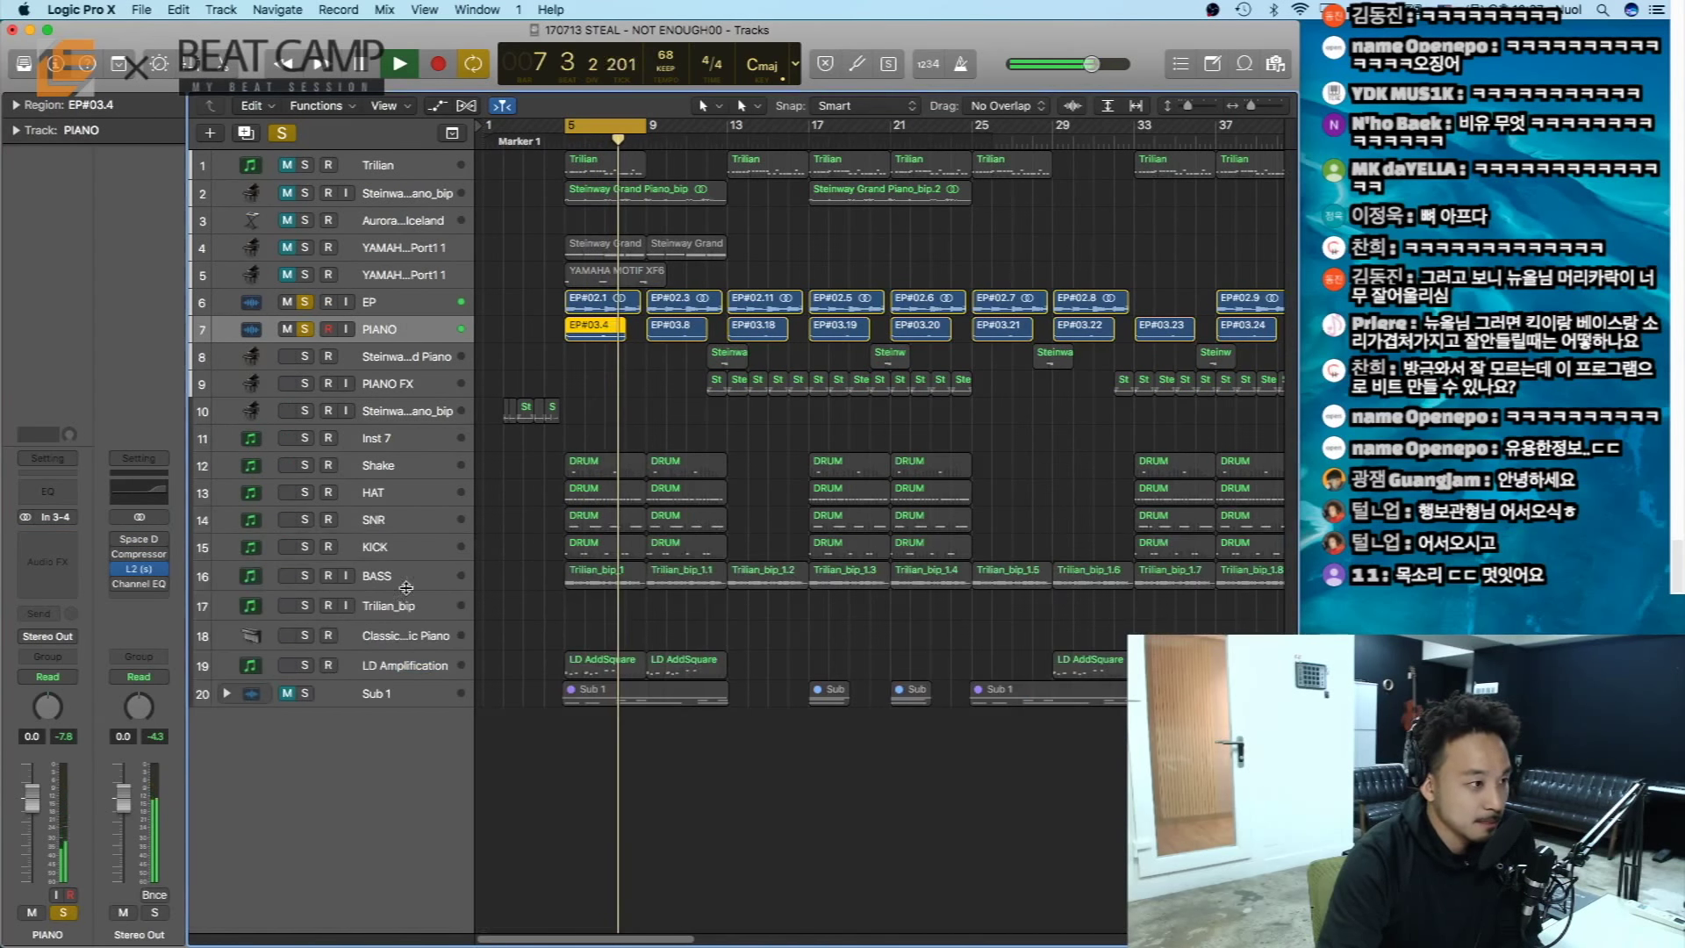
- Solo the BASS track, move it directly below PIANO and play the soloed tracks together
click(303, 578)
drag(398, 579, 384, 355)
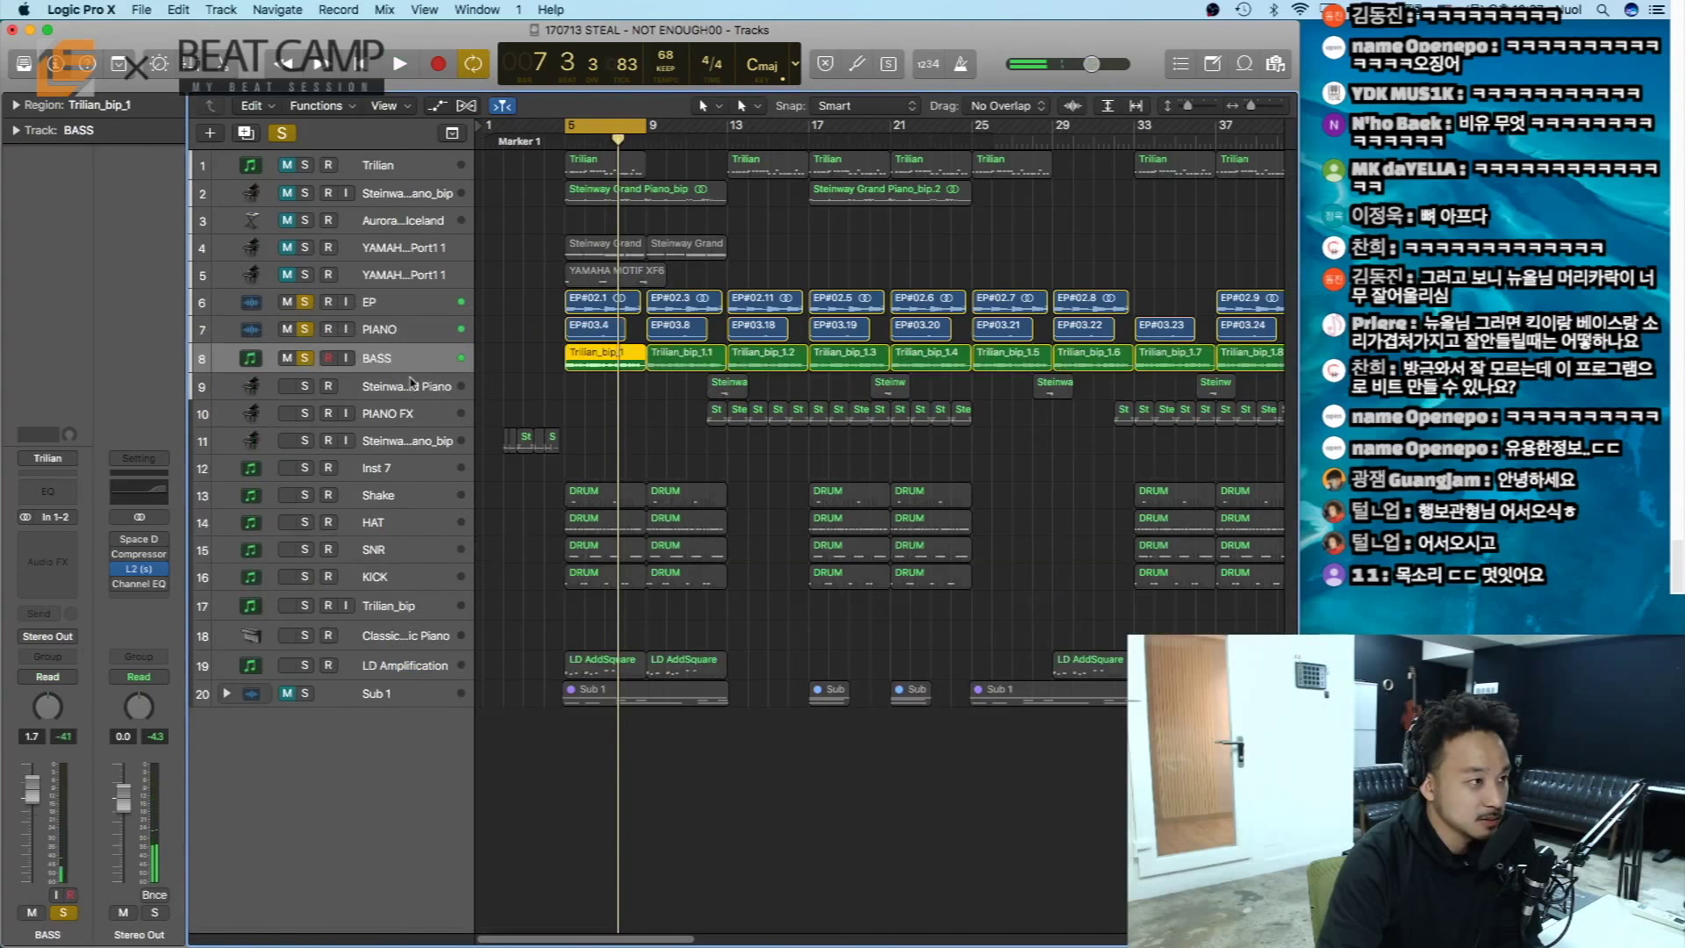
key(space)
click(554, 398)
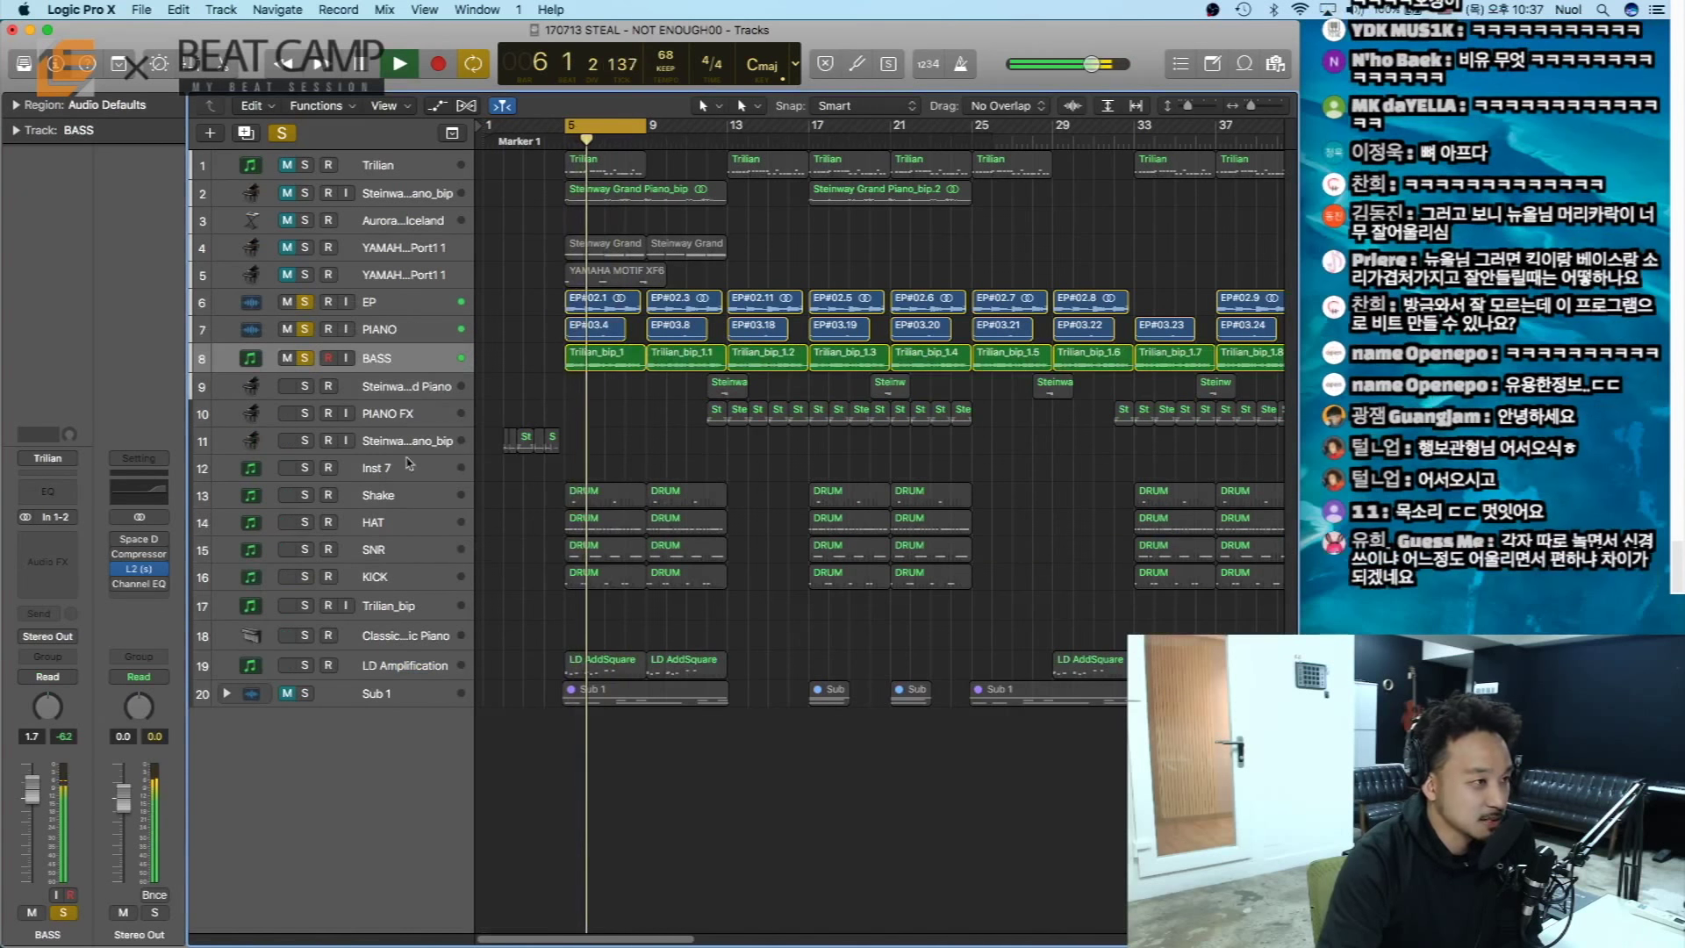
- Insert a Channel EQ and a stereo MannyM Tone Shaper on BASS and play it soloed
click(46, 497)
key(super+w)
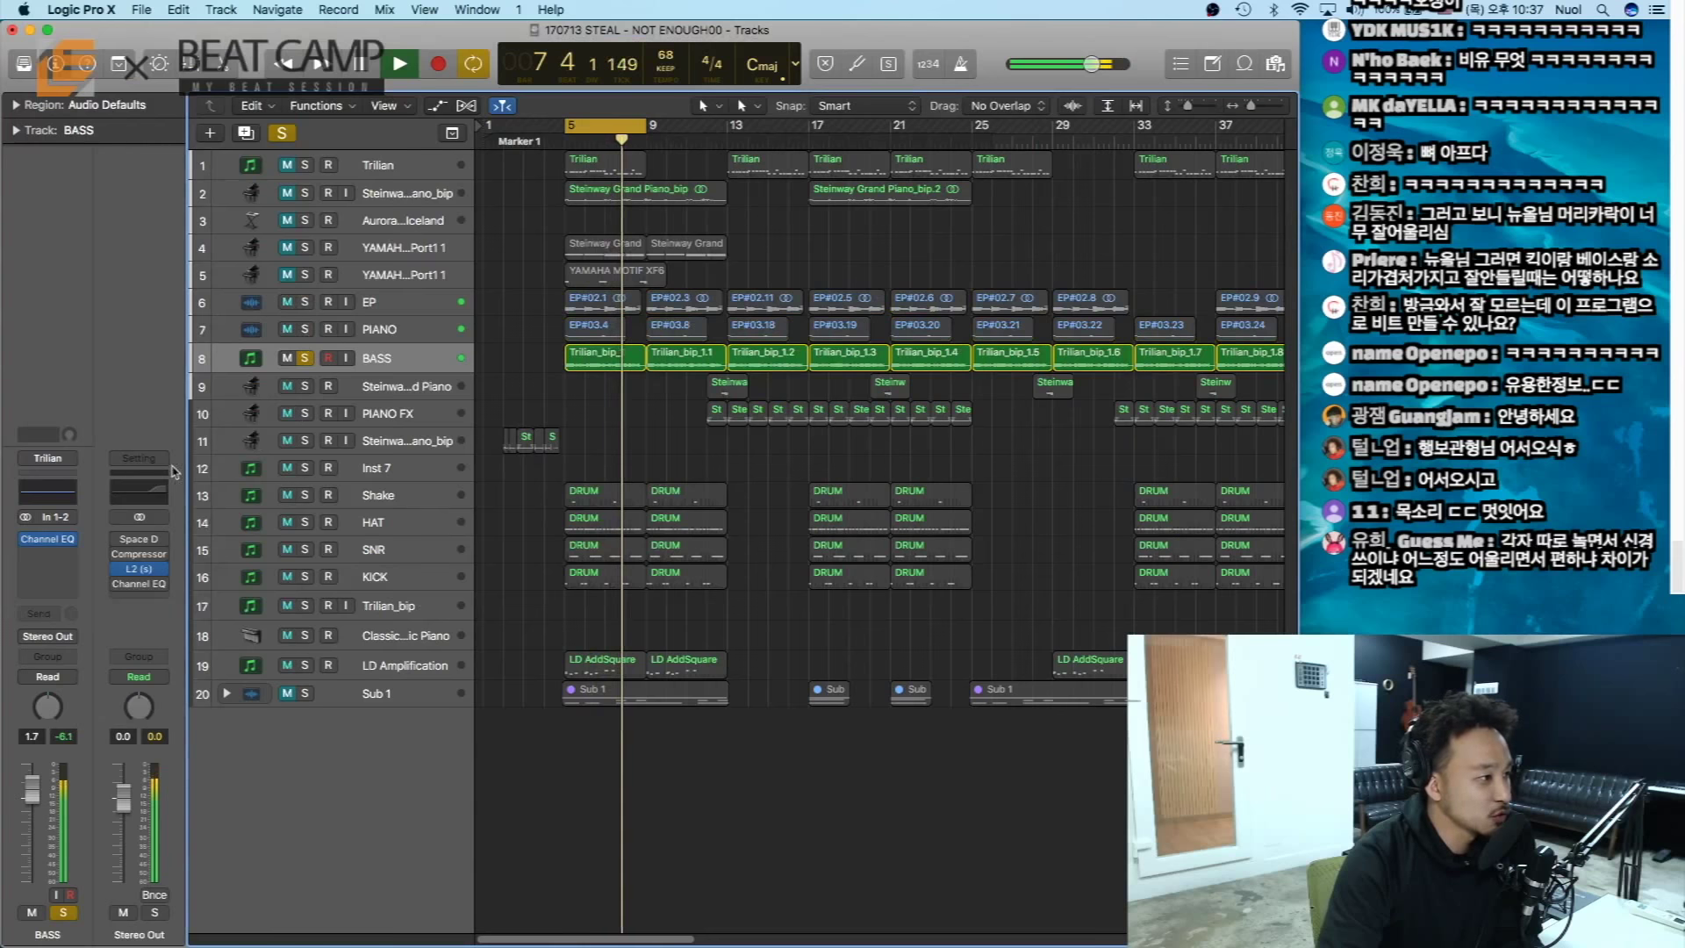
click(63, 560)
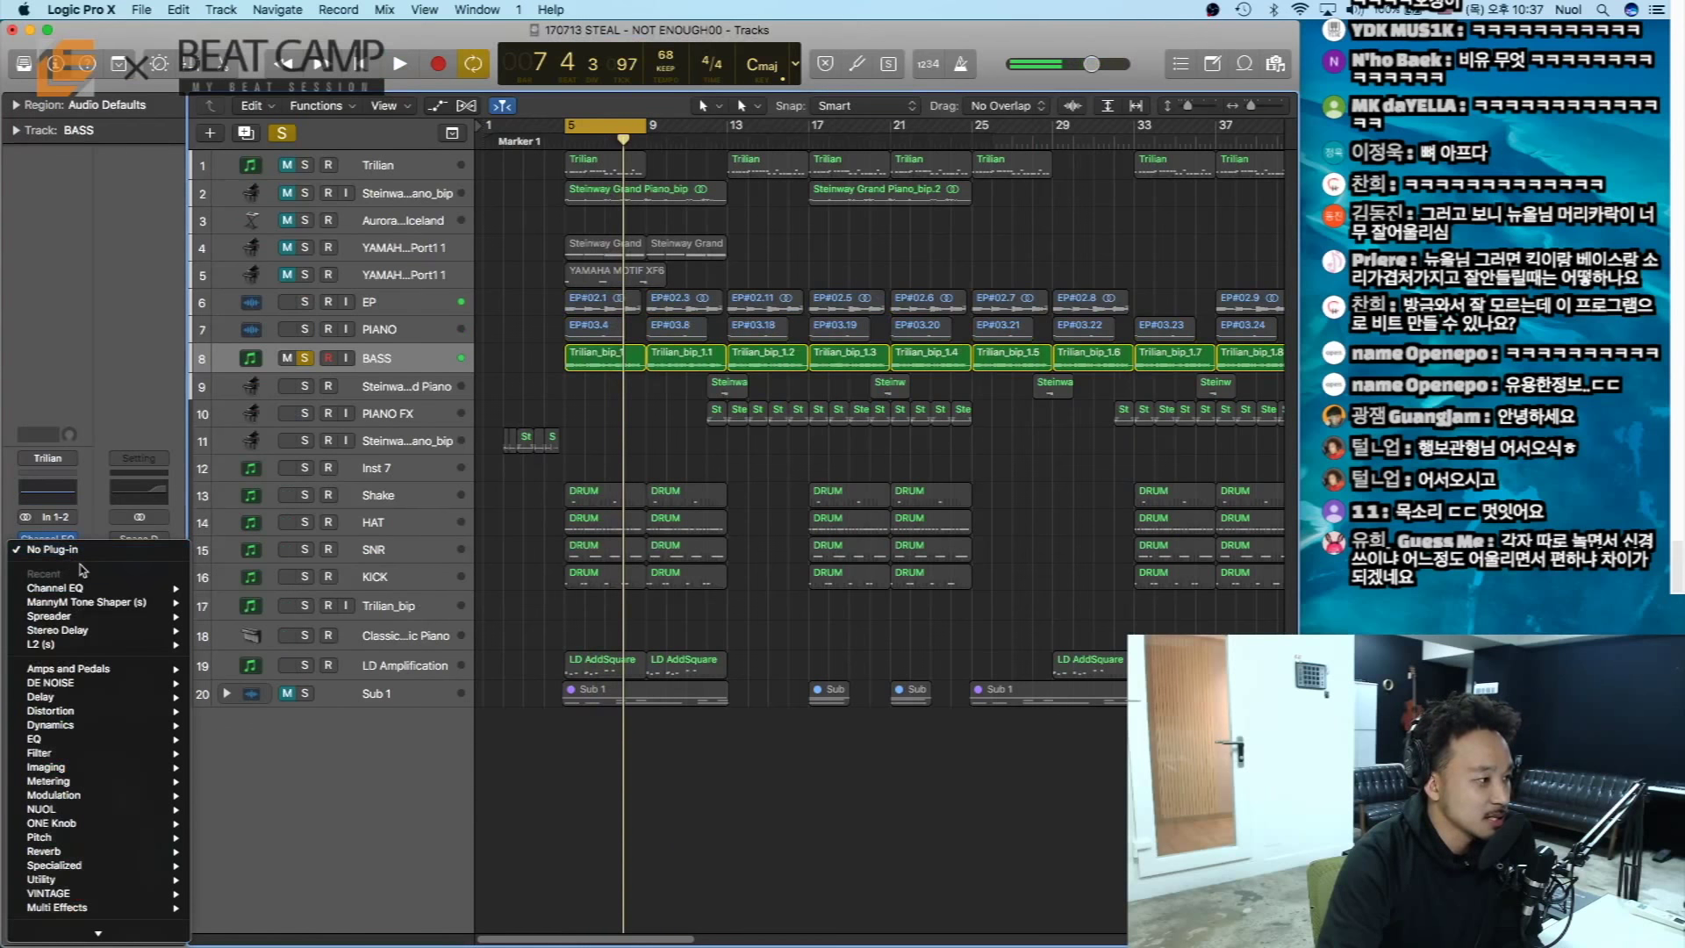
mouse_move(95, 637)
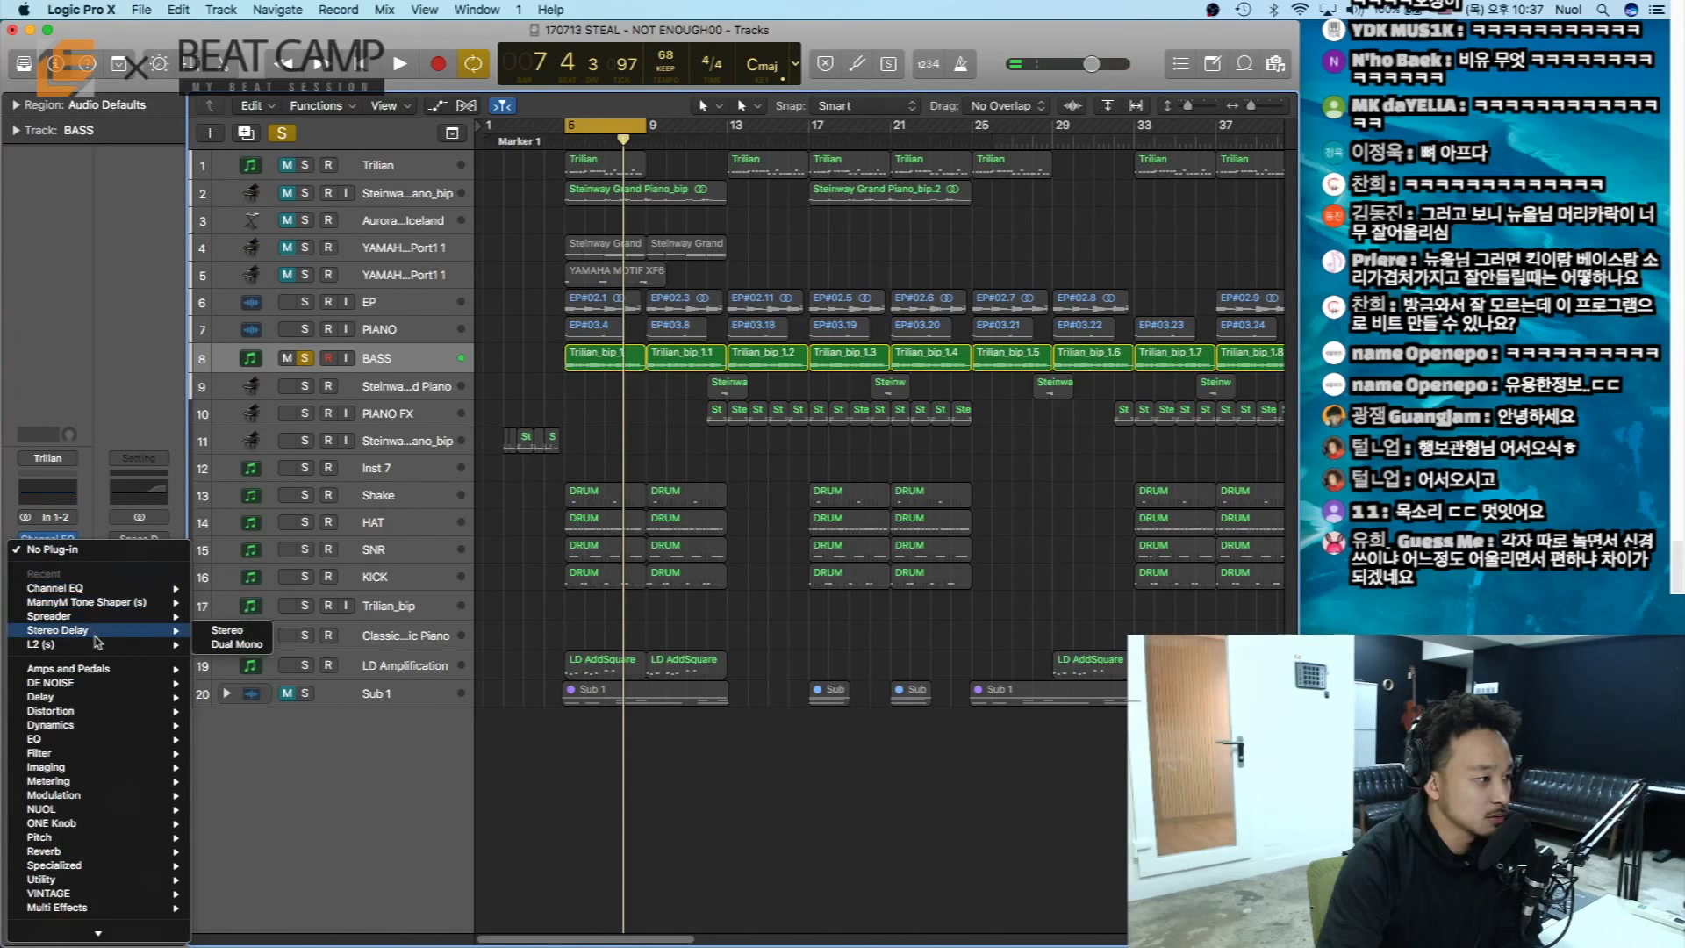
mouse_move(98, 605)
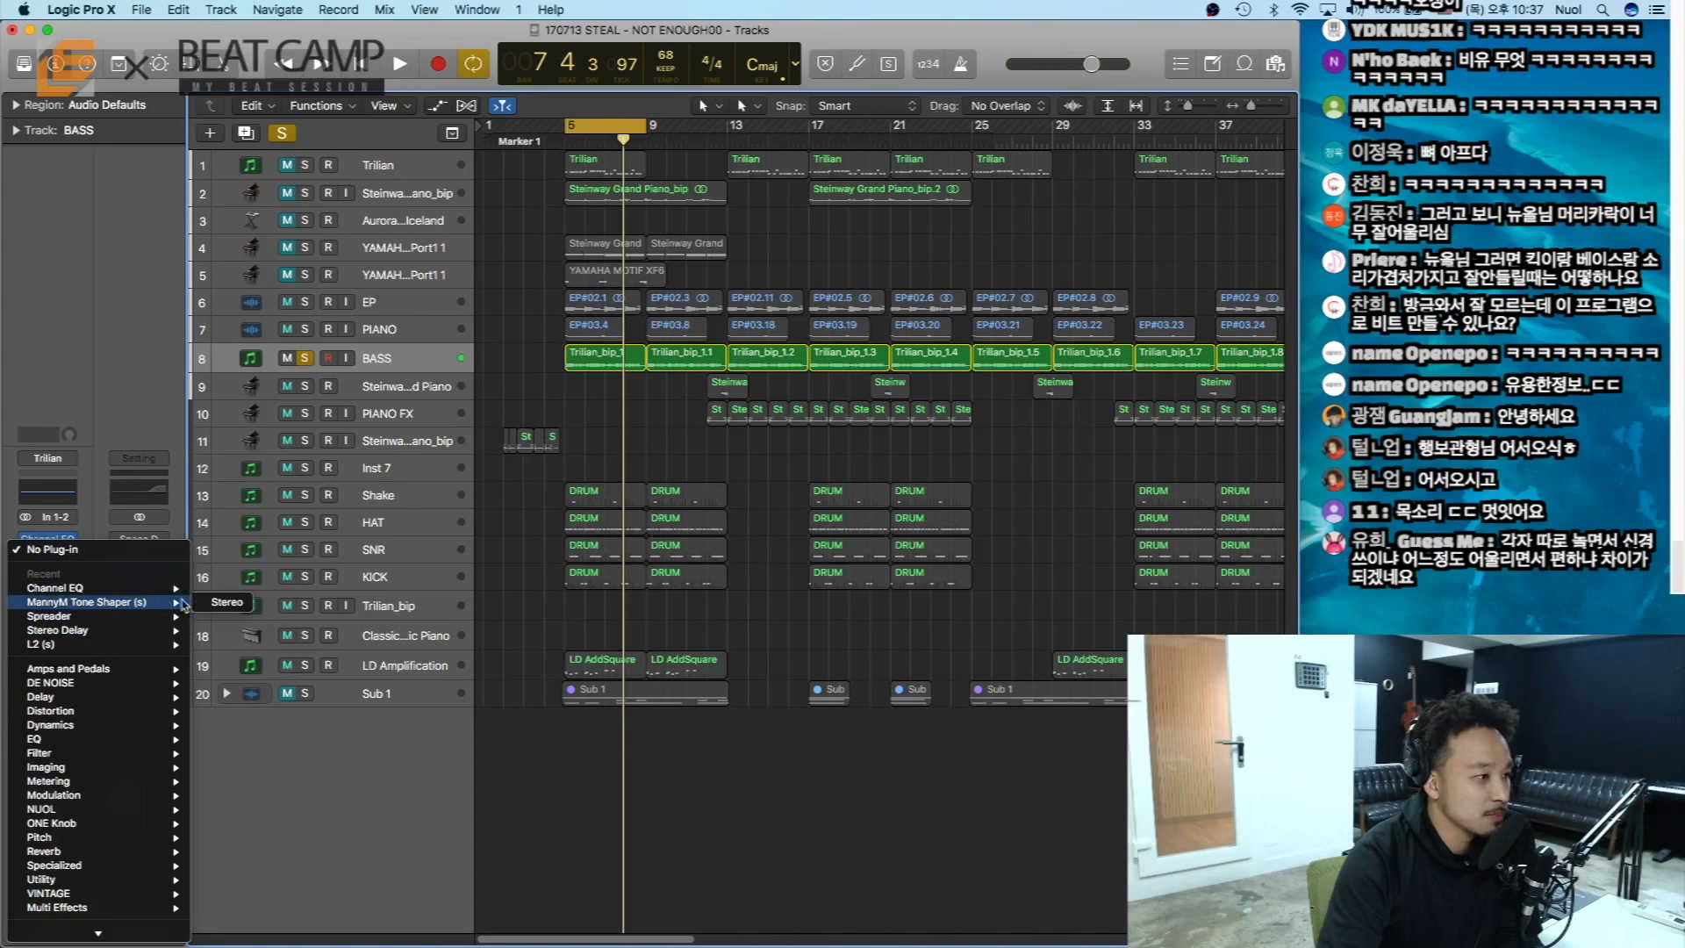
click(221, 606)
drag(461, 58, 550, 457)
key(space)
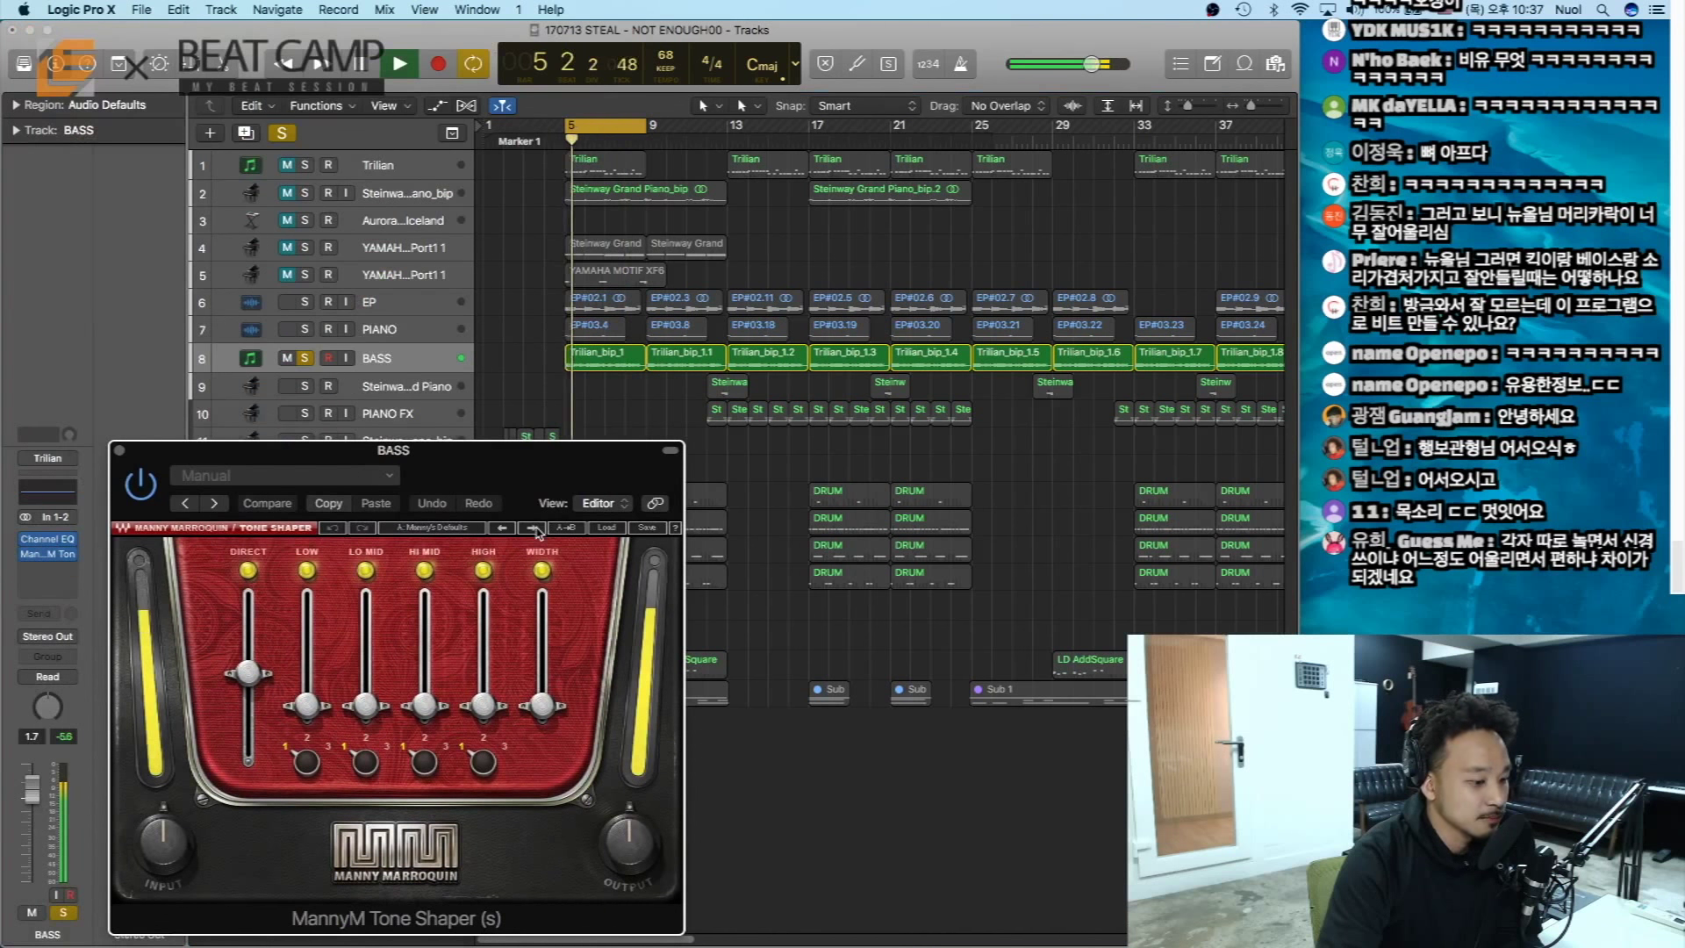
- Step through the Tone Shaper presets while the bass plays and load MM Mo Bass
click(536, 529)
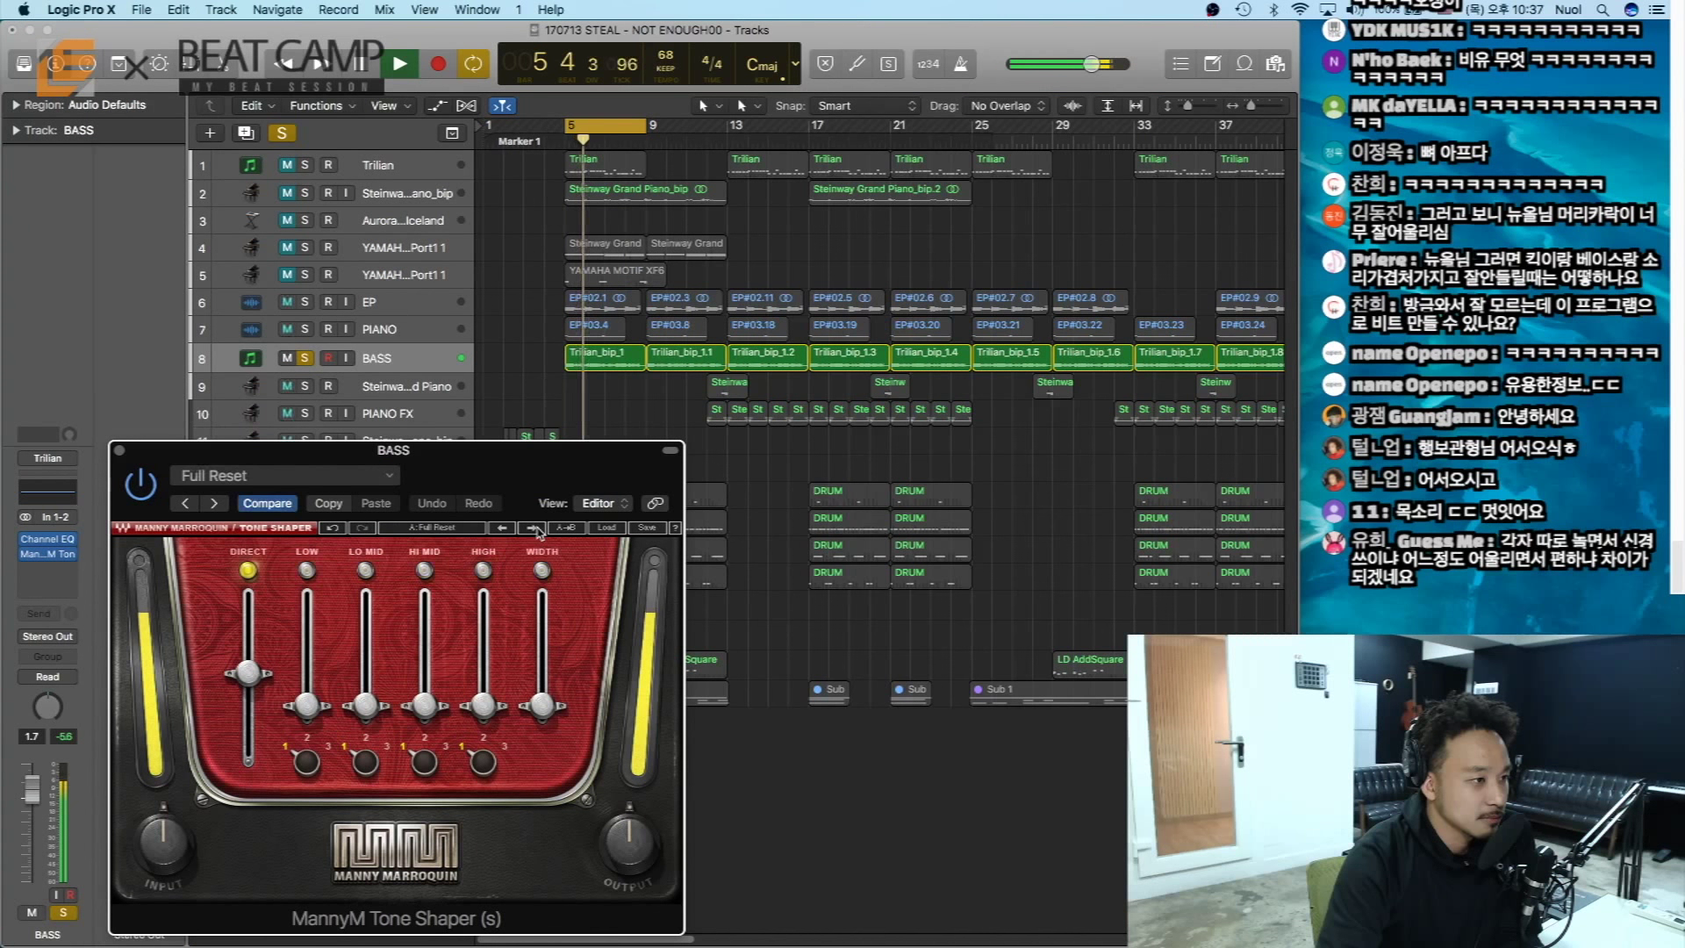
click(536, 529)
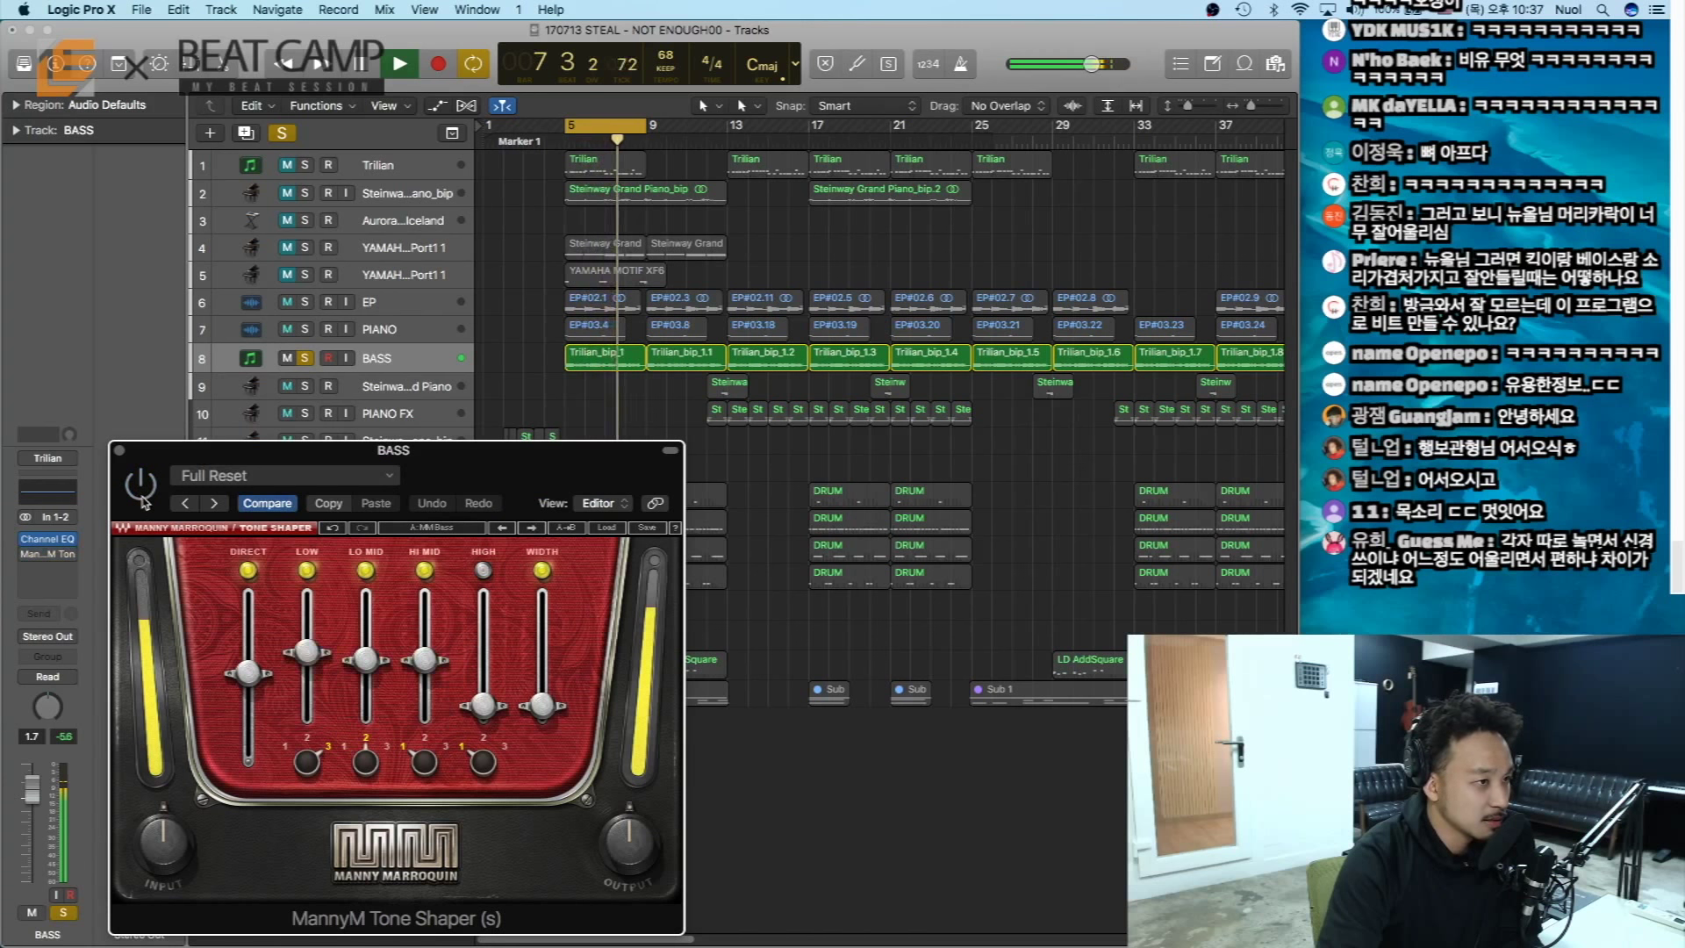
click(533, 528)
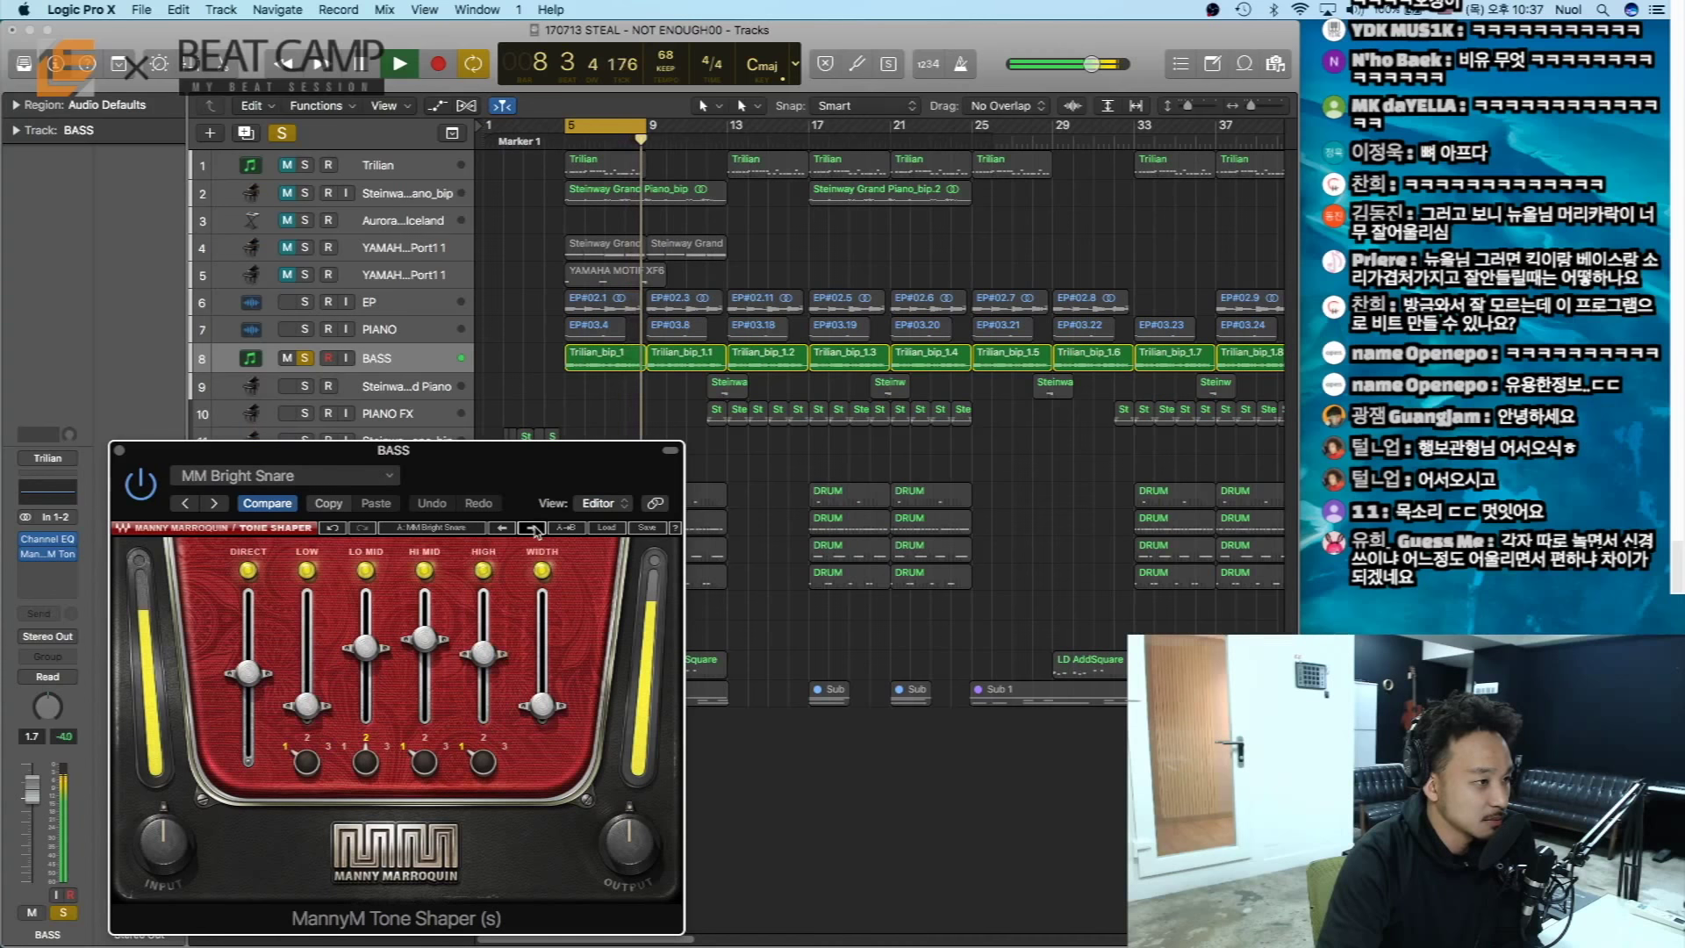
click(532, 528)
click(533, 527)
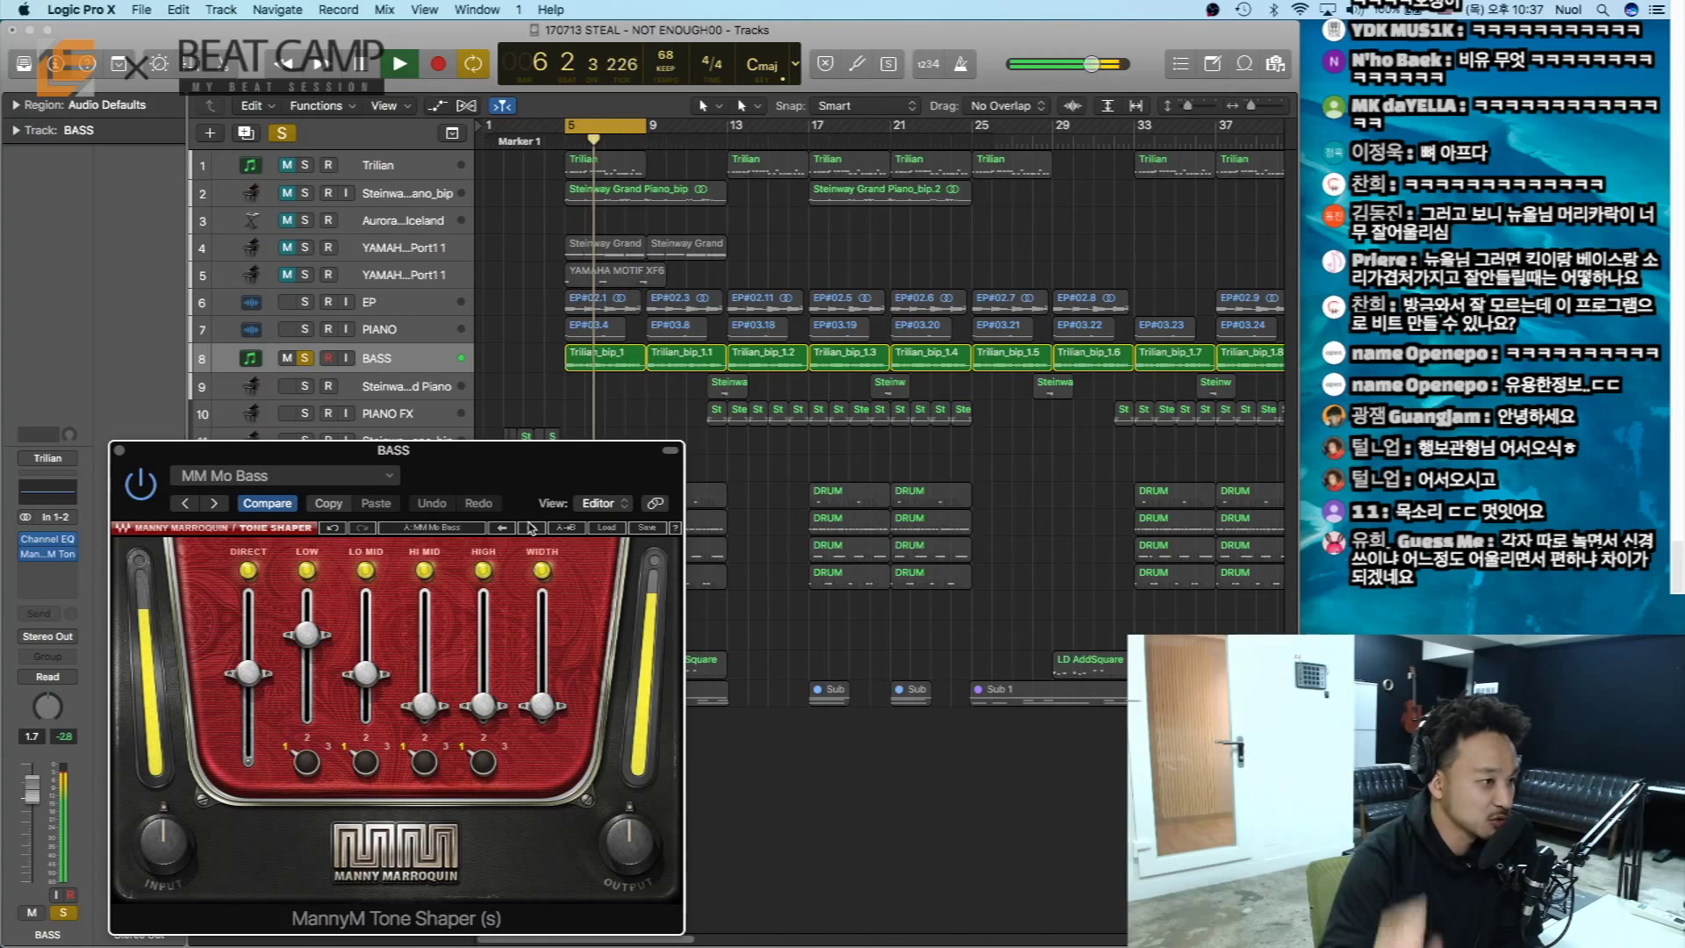
- Slightly adjust the Tone Shaper's Low fader, replay the bass and close the plug-in
mouse_move(306, 634)
mouse_down()
mouse_move(306, 615)
mouse_move(306, 634)
mouse_up()
key(space)
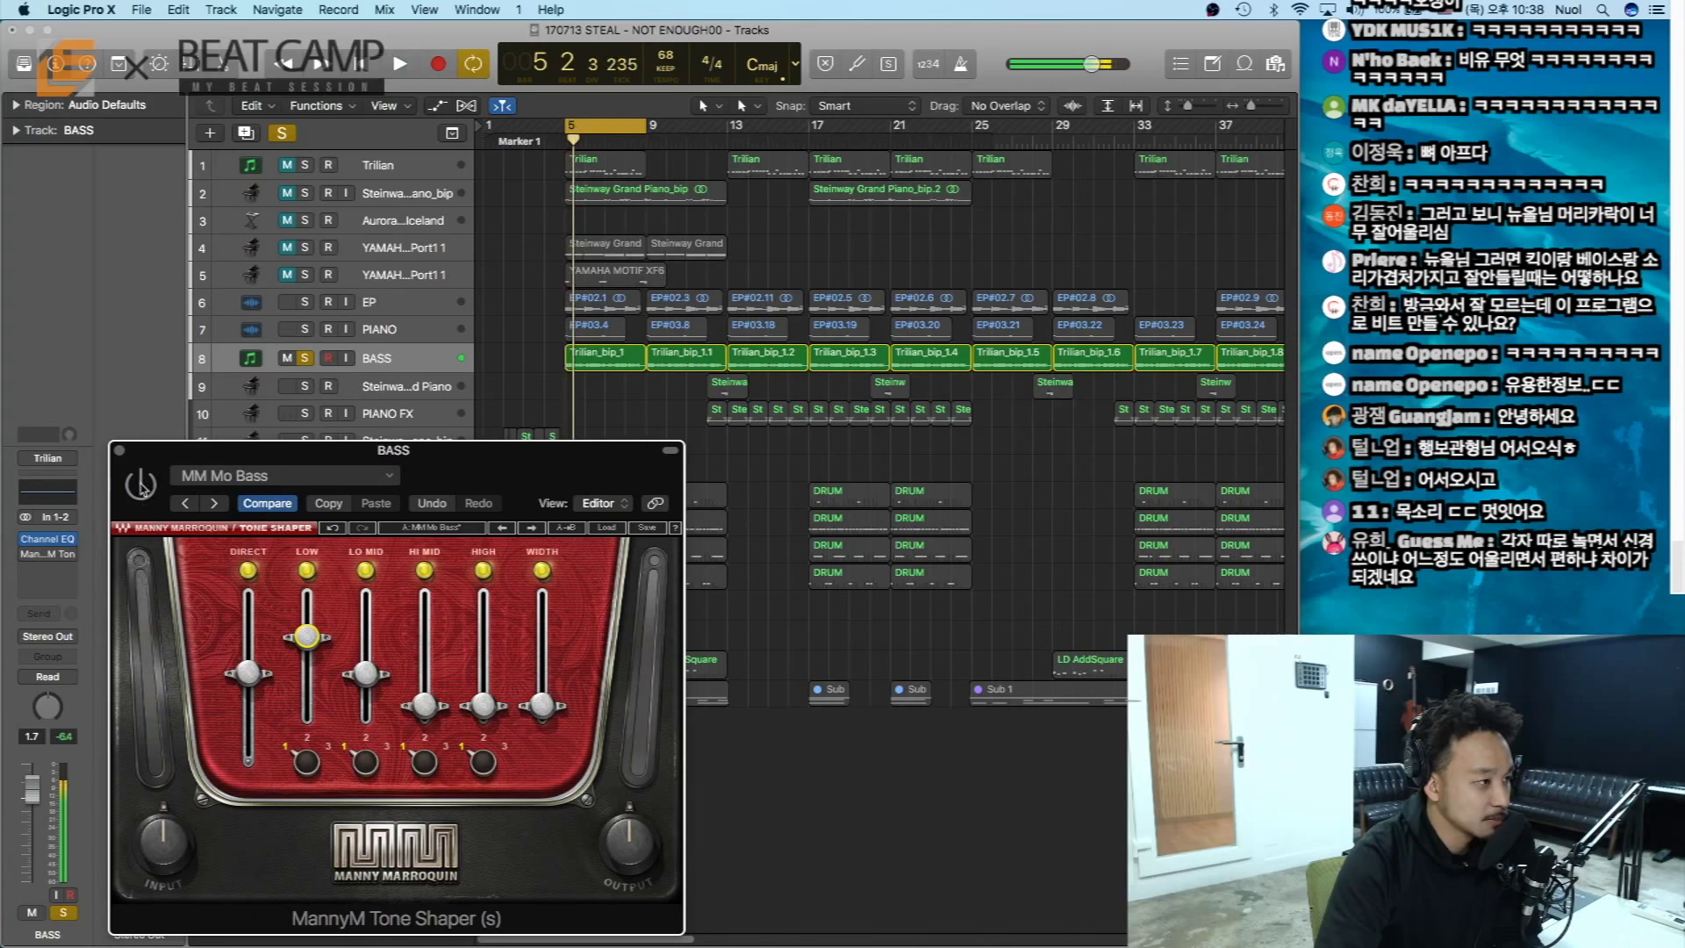
key(space)
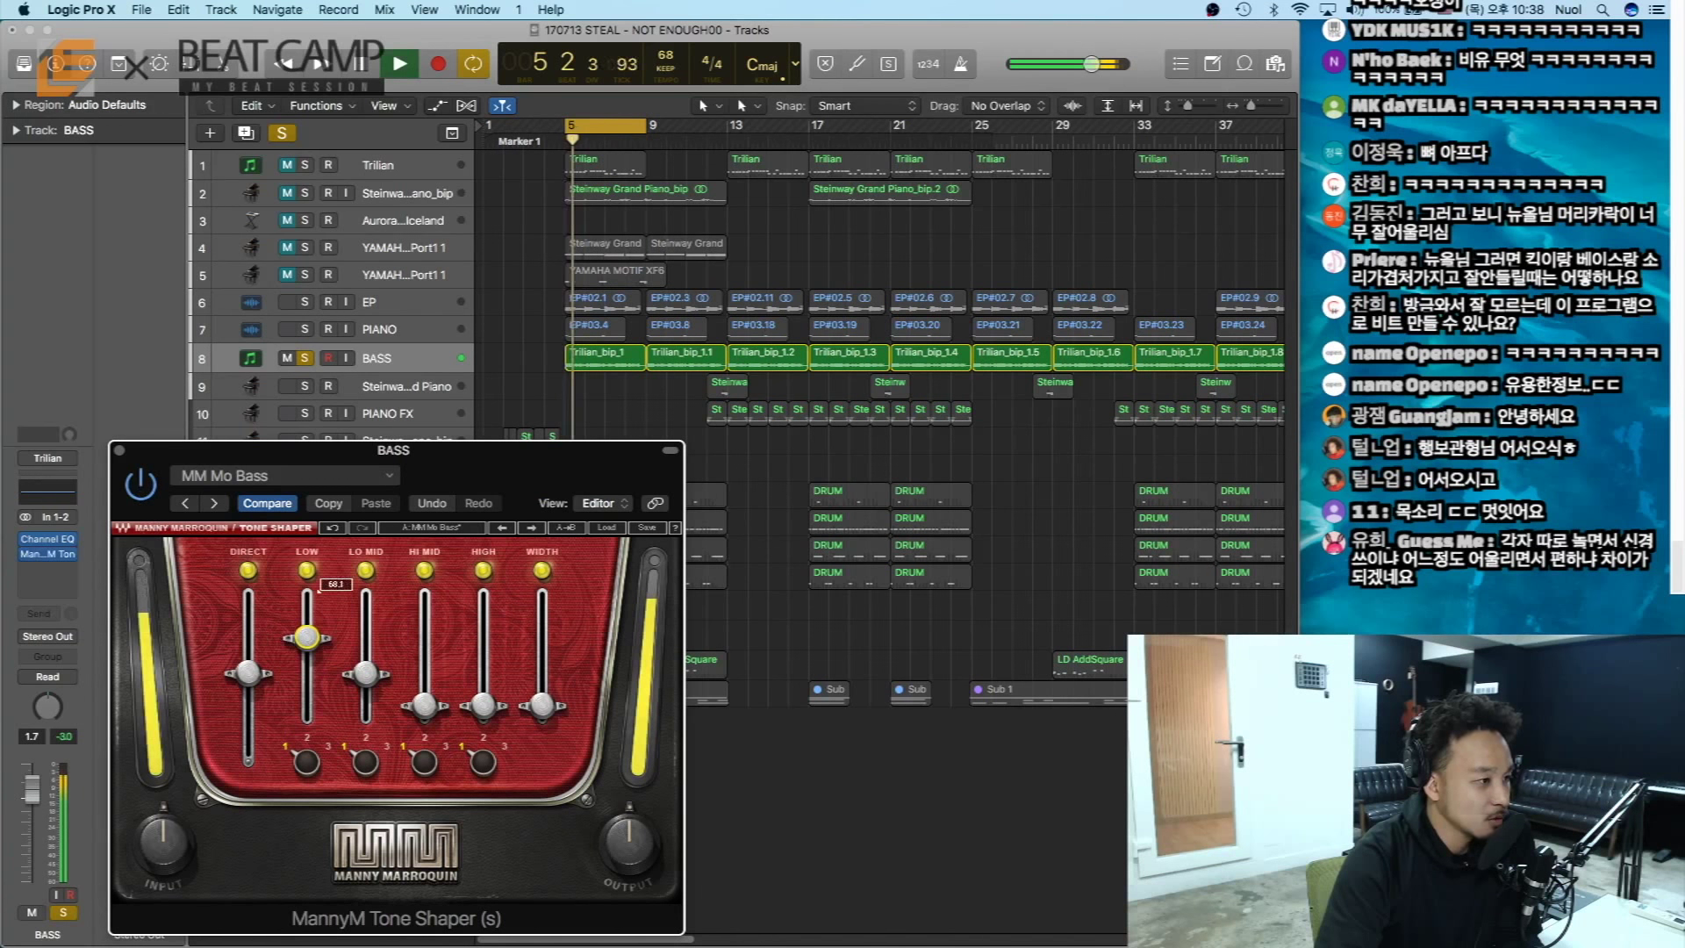
click(119, 452)
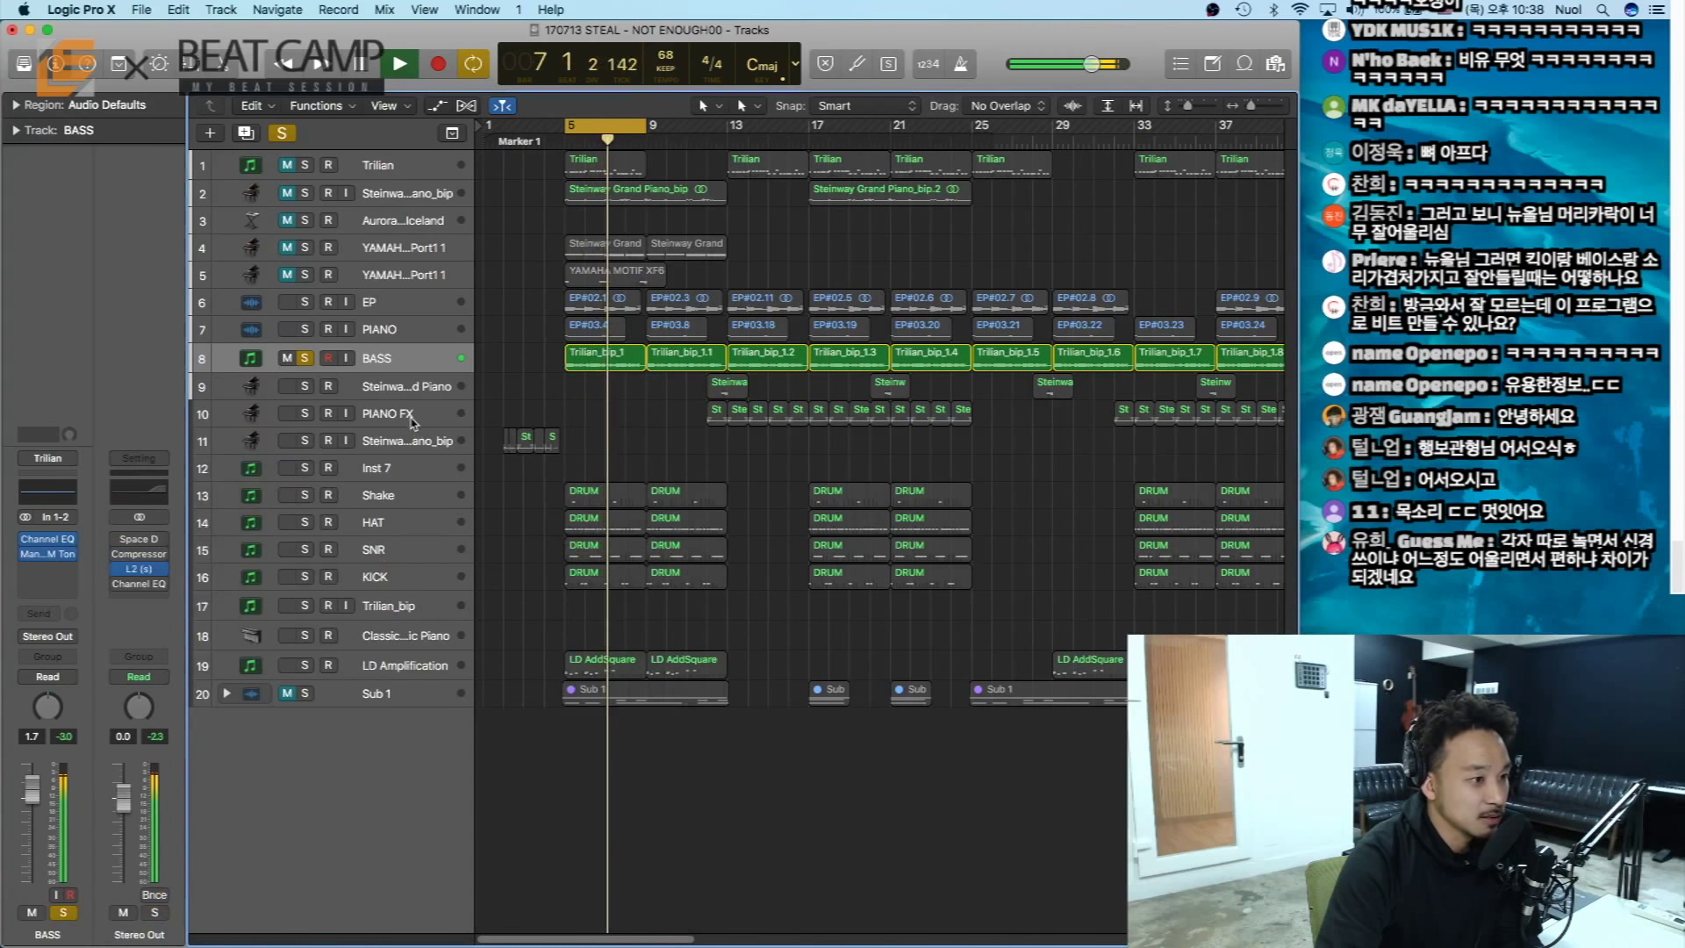
- Replace the BASS solo with a solo on LD Amplification, and open that track's Channel EQ
key(s)
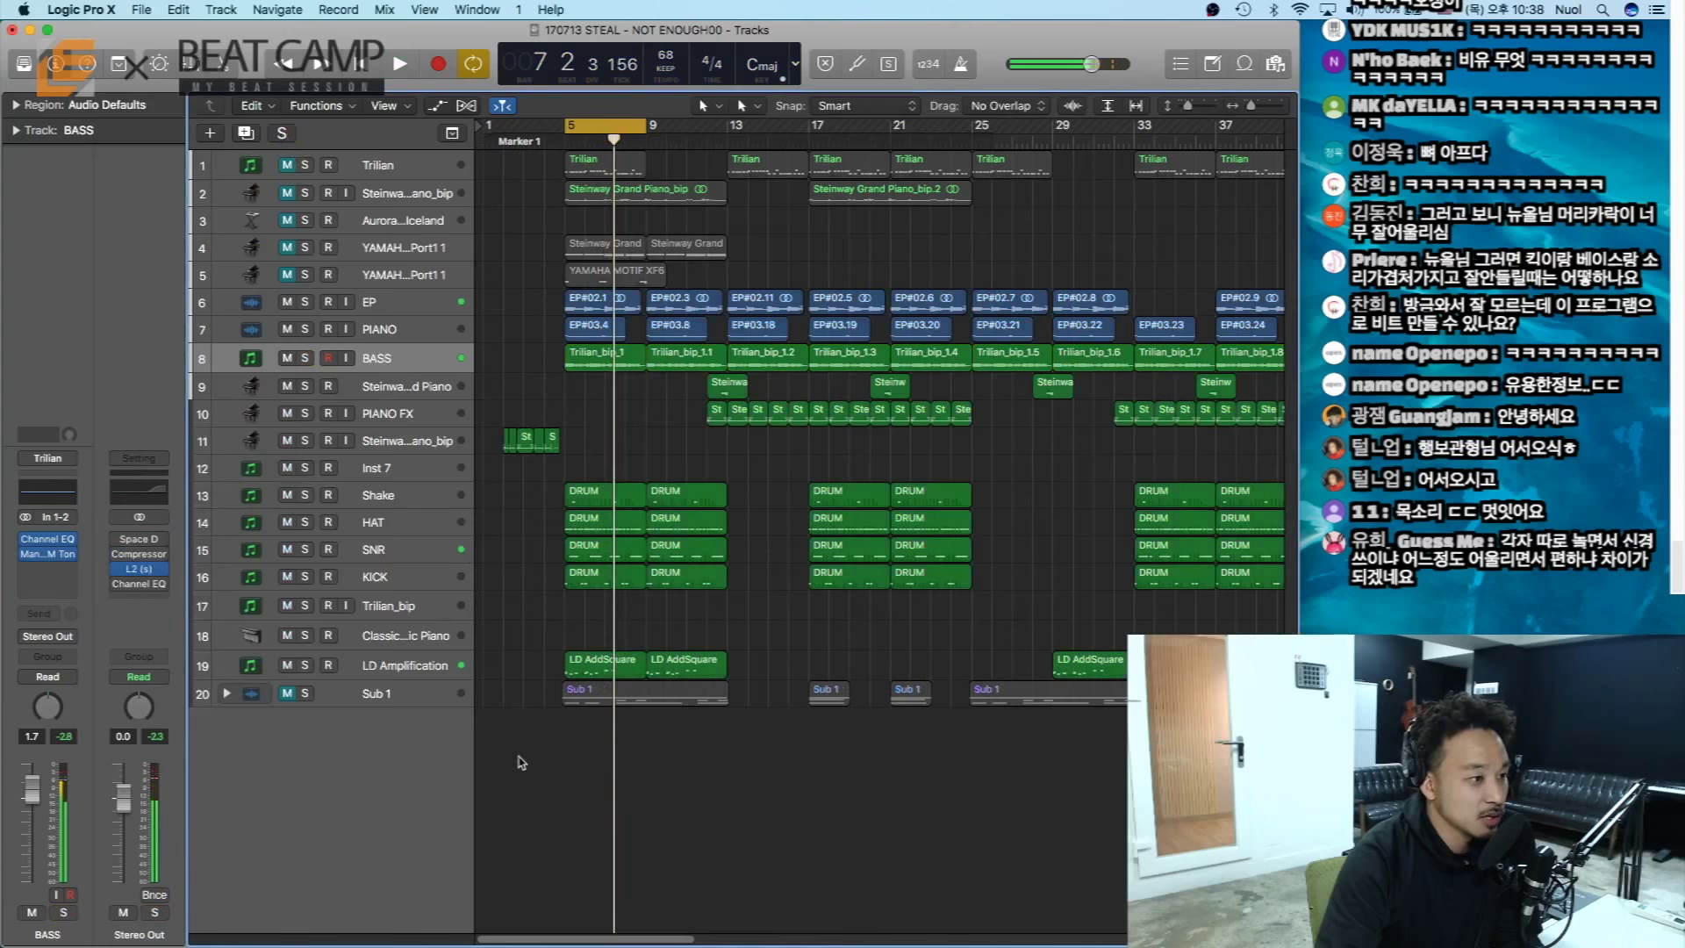
click(305, 665)
click(430, 676)
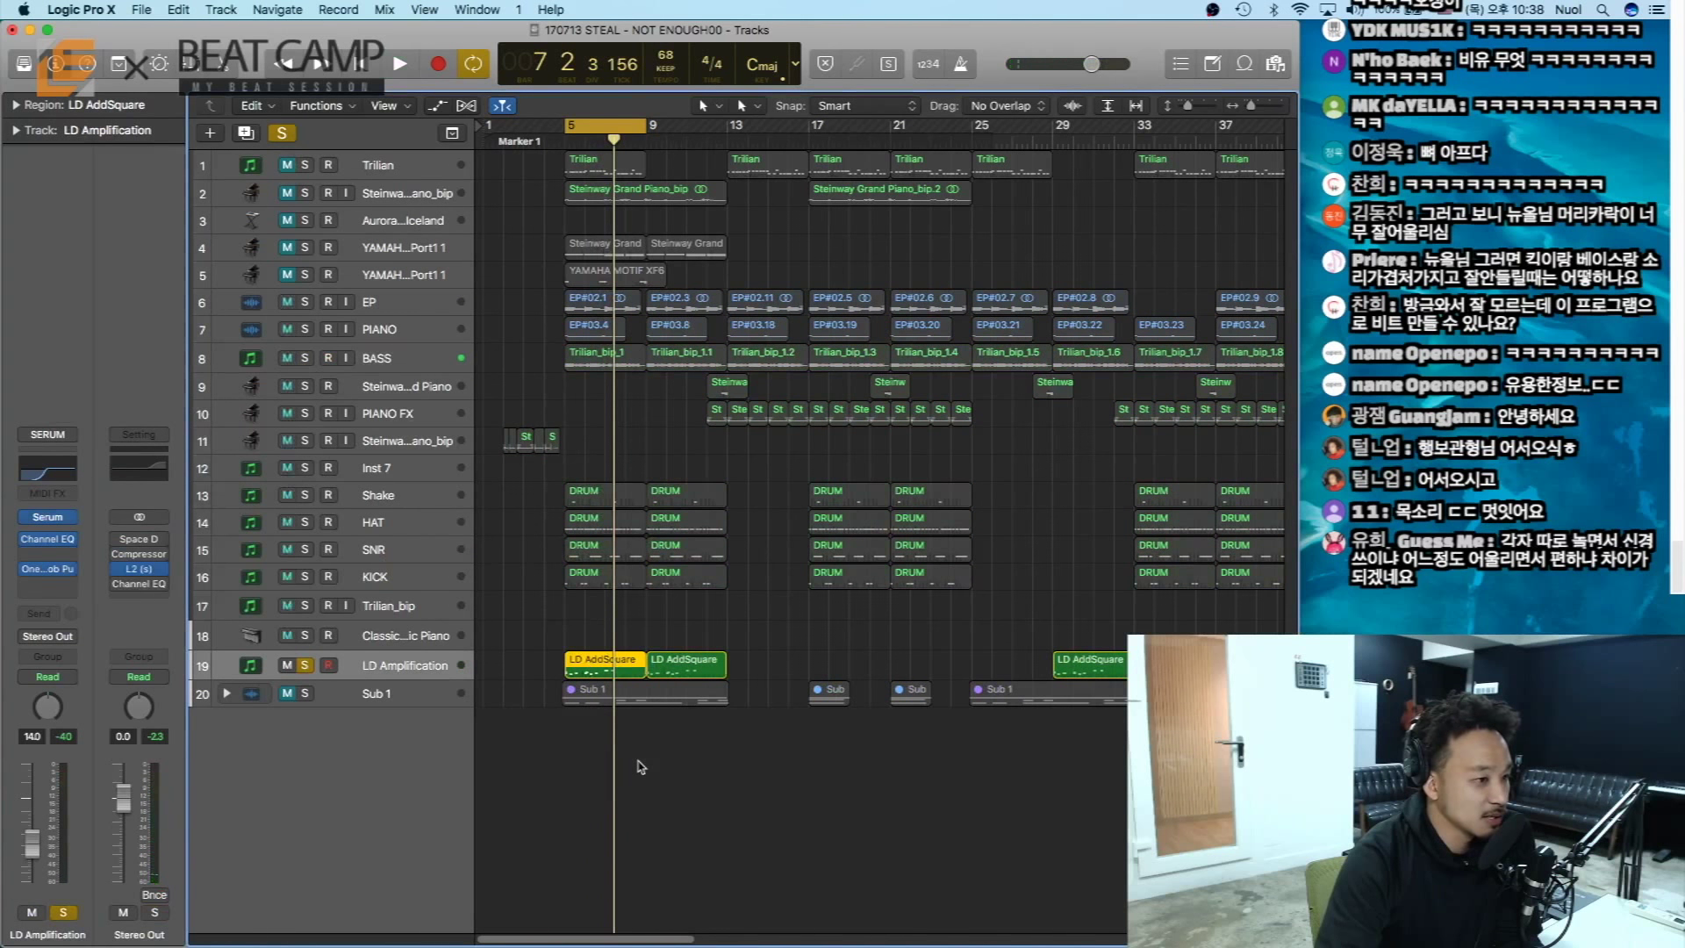
click(54, 475)
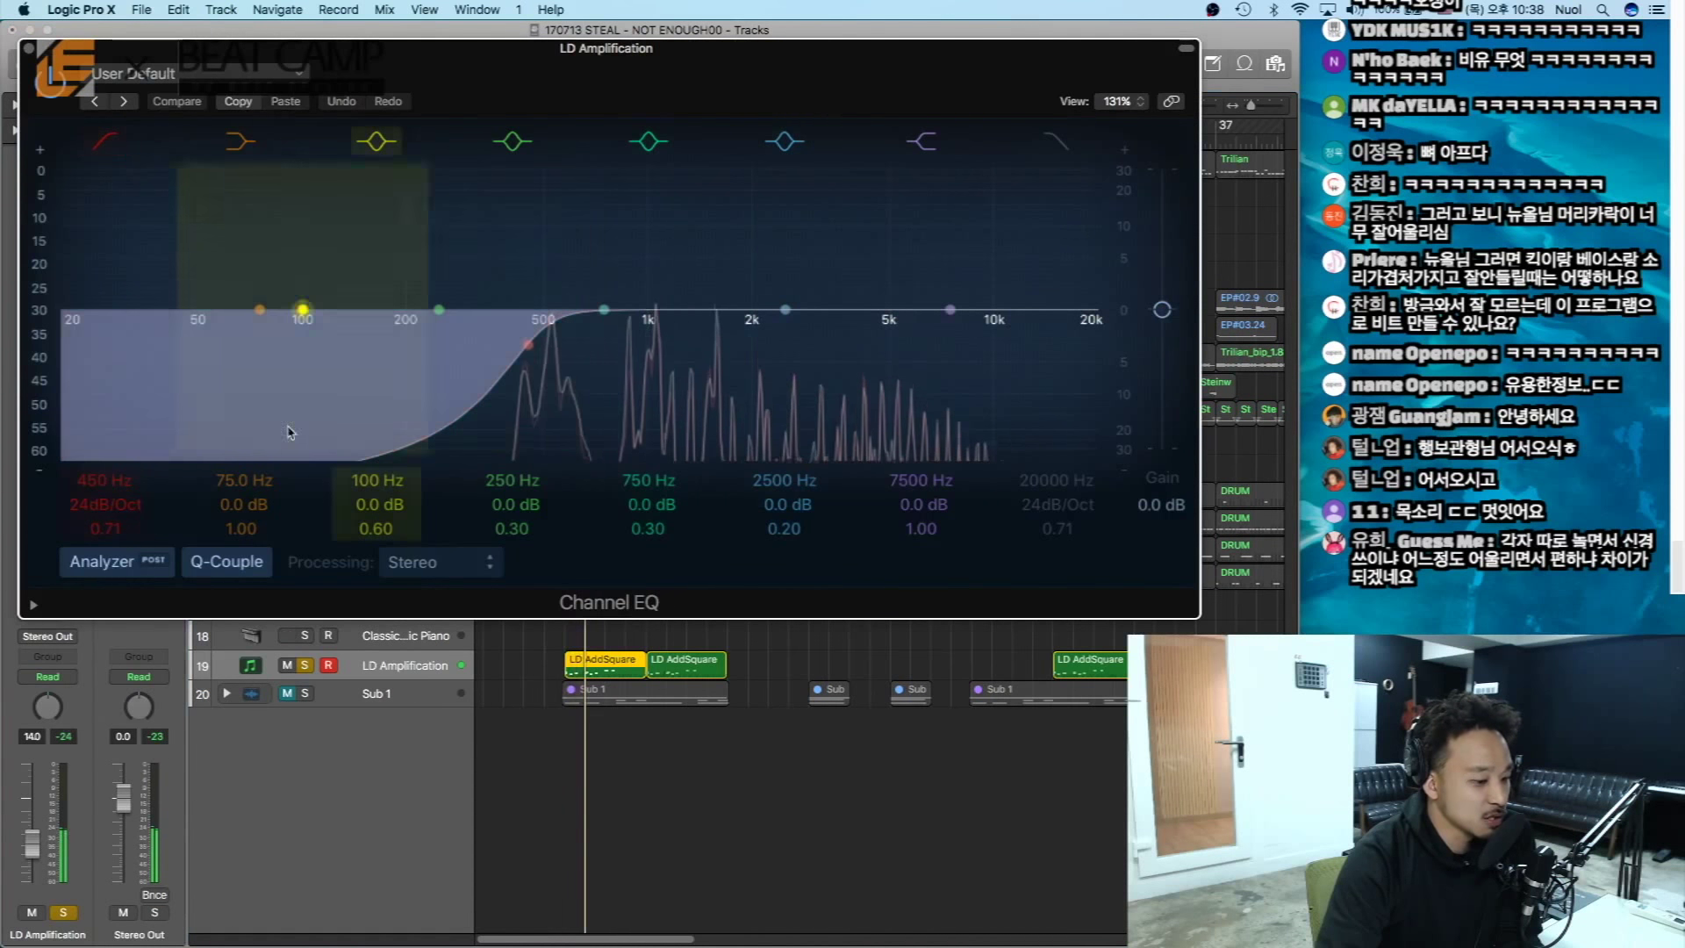
- Toggle the LD Amplification EQ's 450 Hz low cut off and on during playback to compare the sound
click(105, 142)
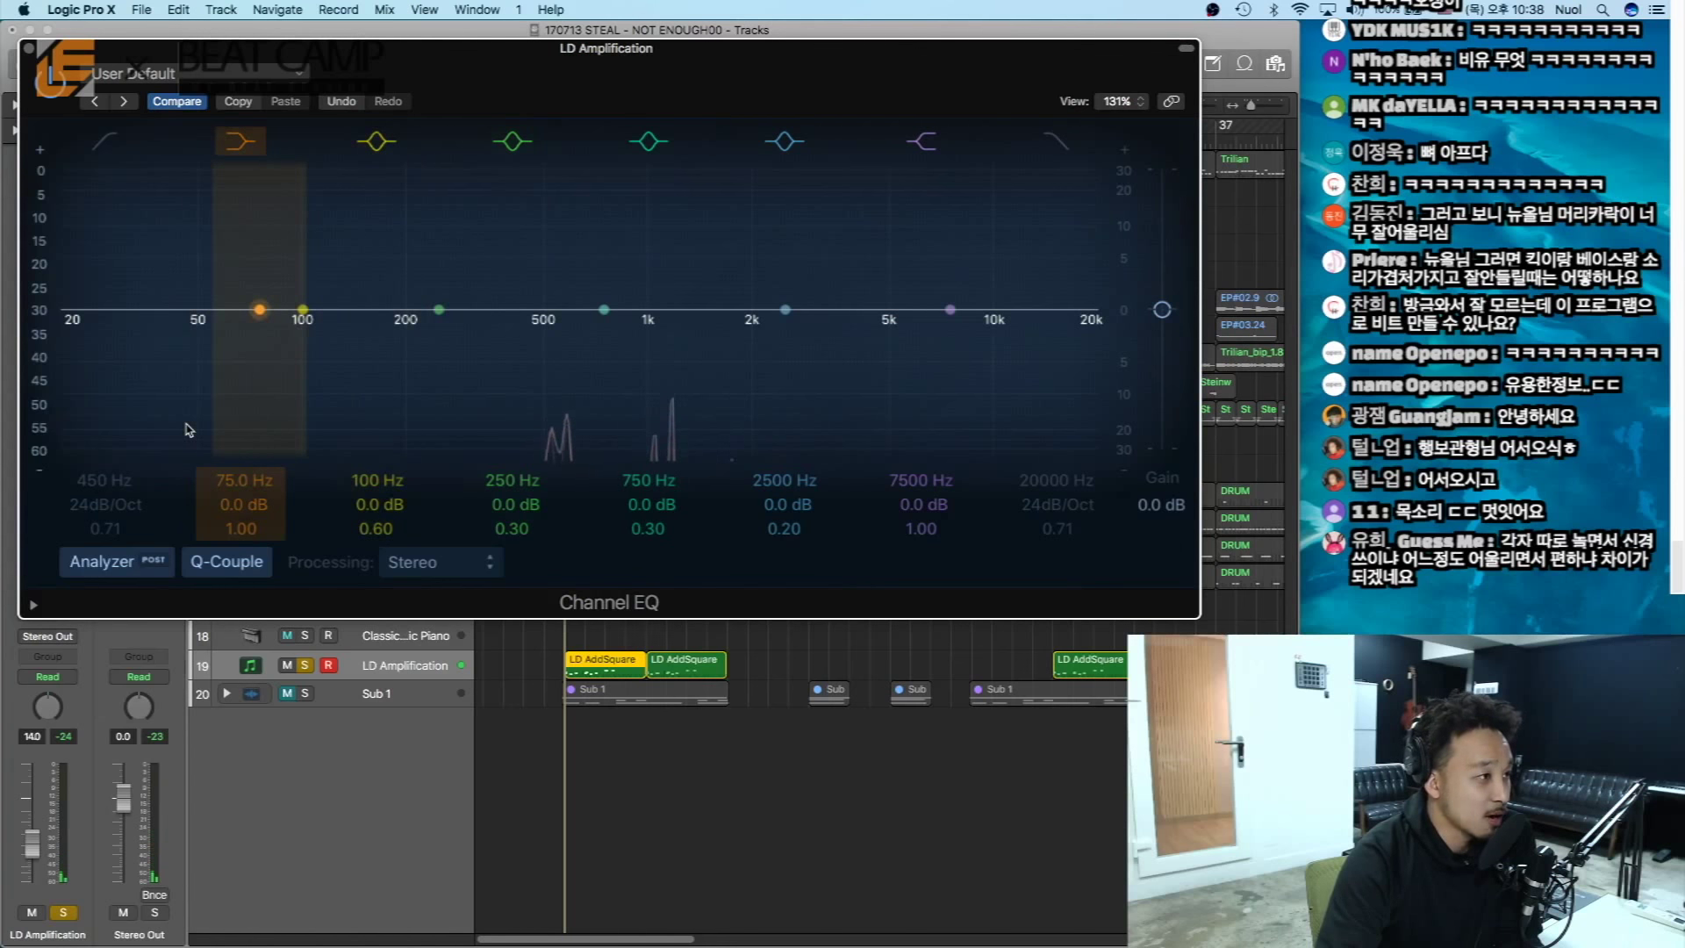
click(105, 141)
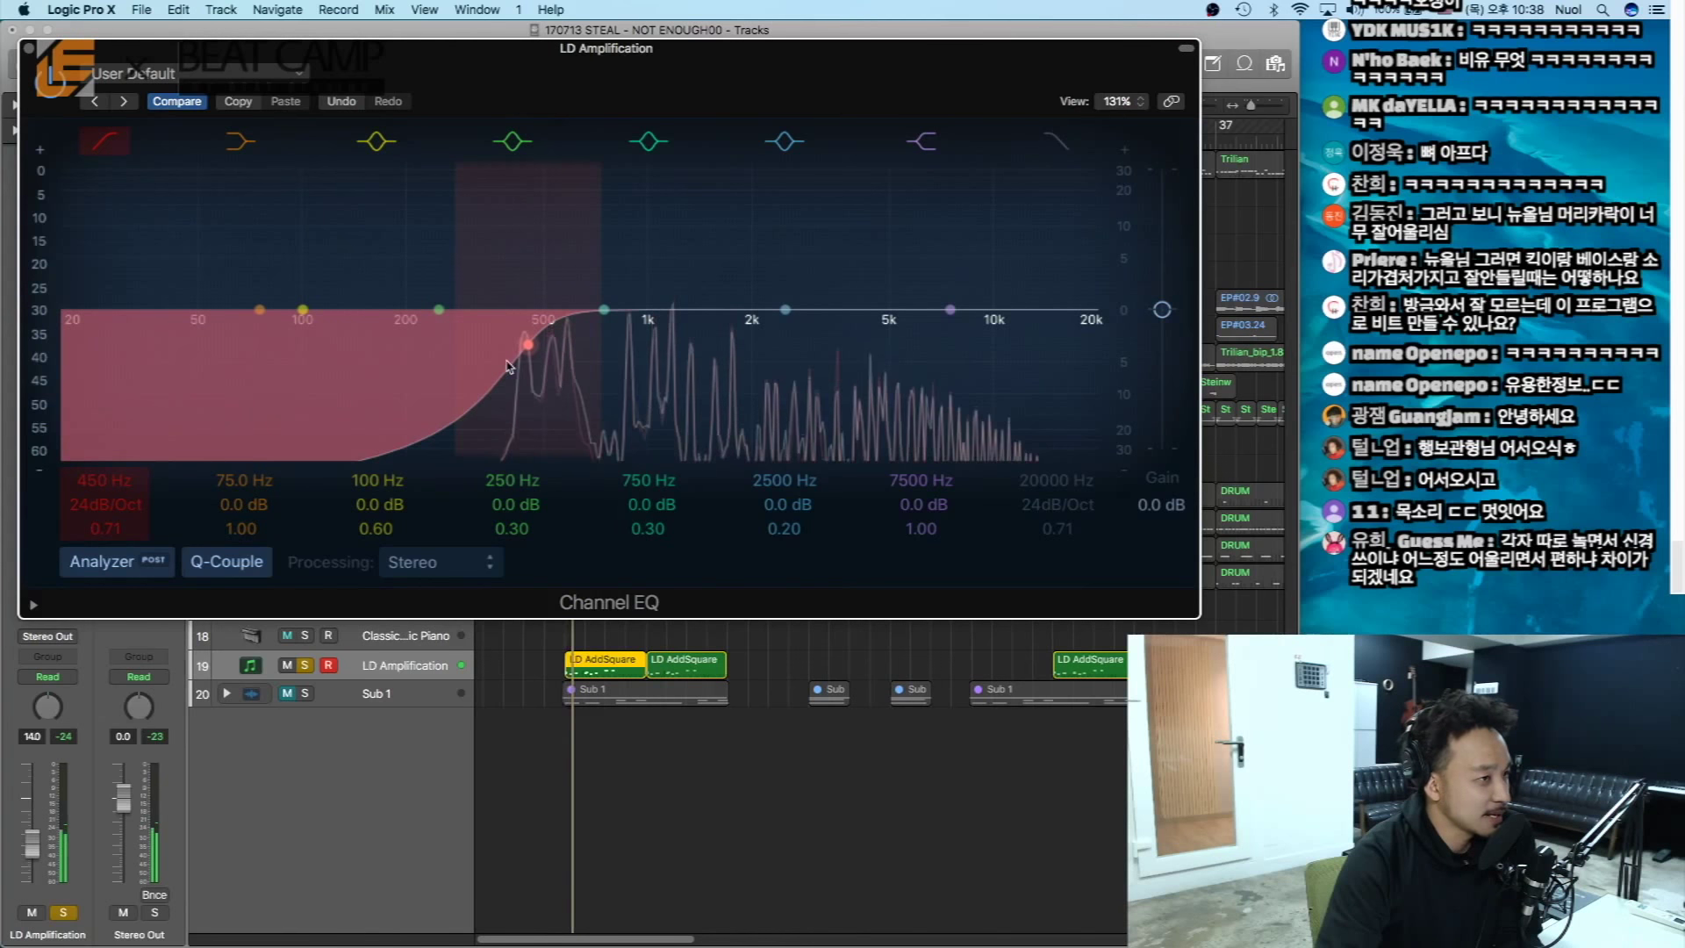
click(109, 146)
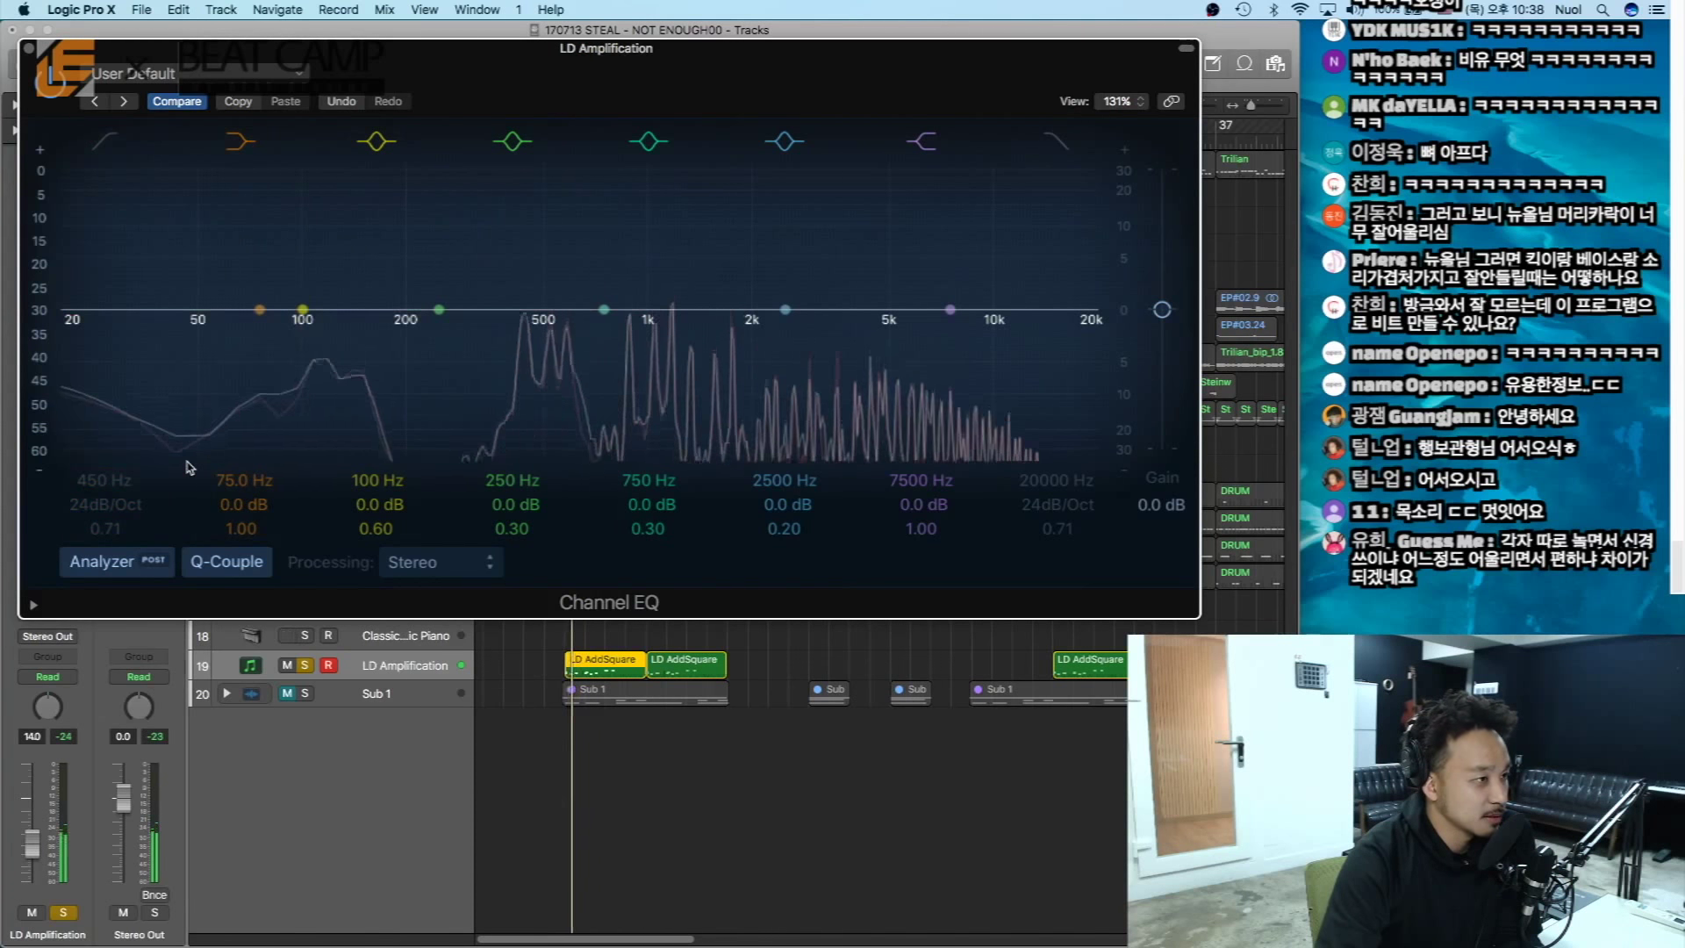
click(104, 143)
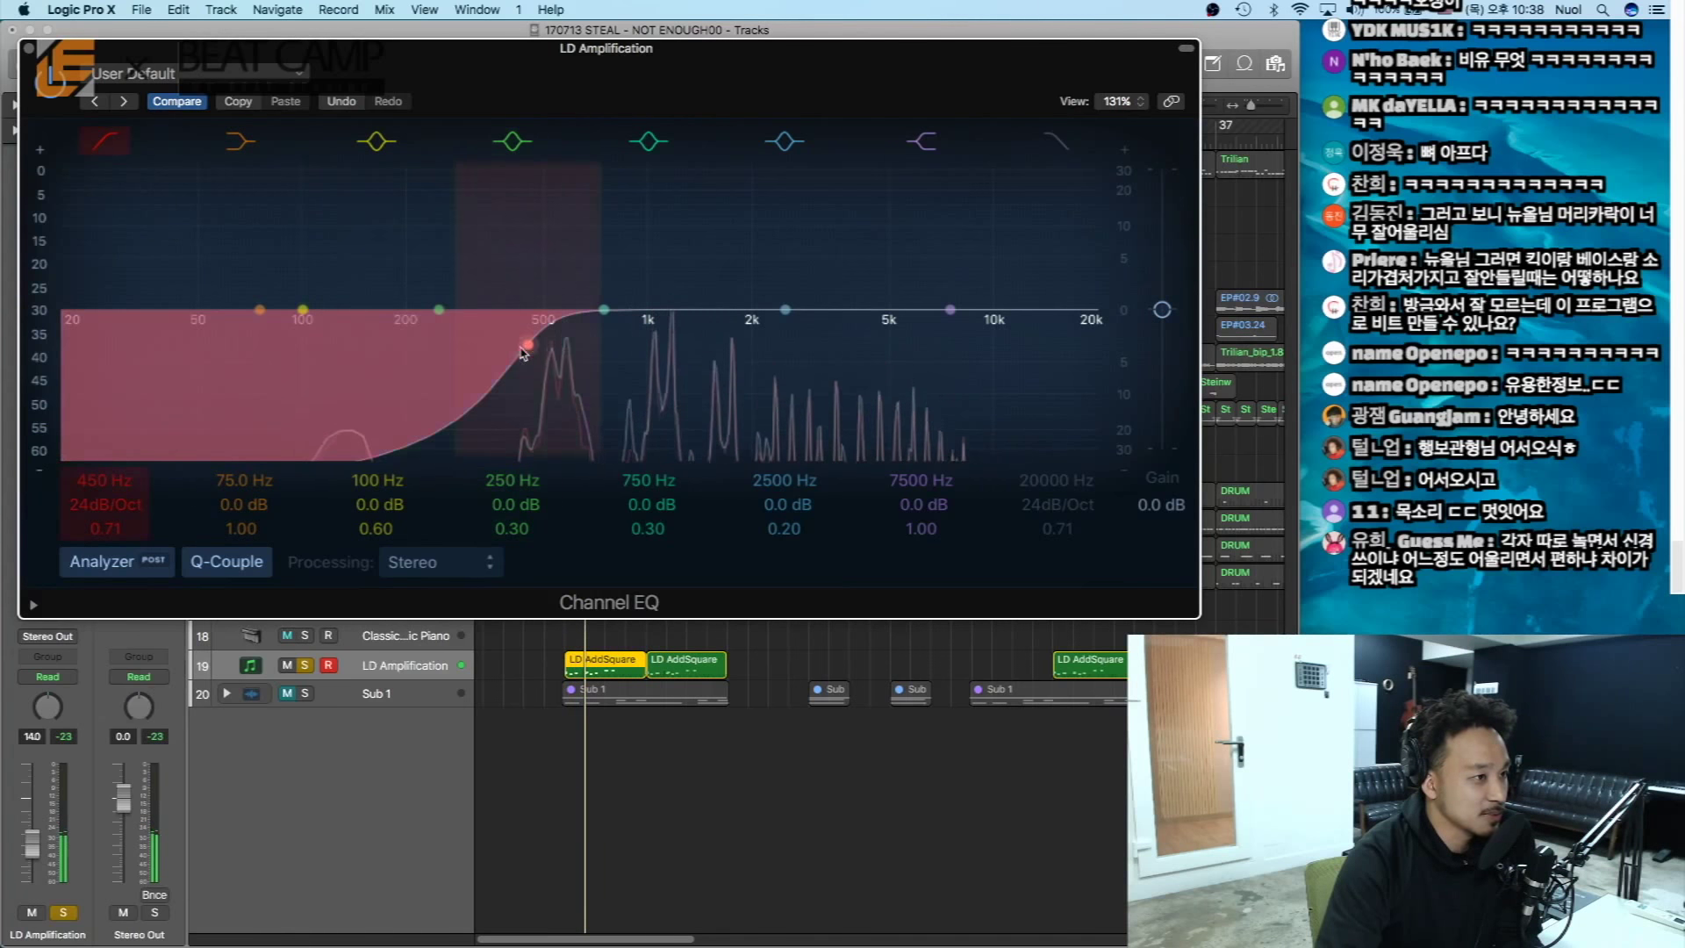
- Lower the LD Amplification EQ's low cut to about 290 Hz, boost and raise its 7500 Hz high shelf, and close the EQ
drag(527, 345, 463, 354)
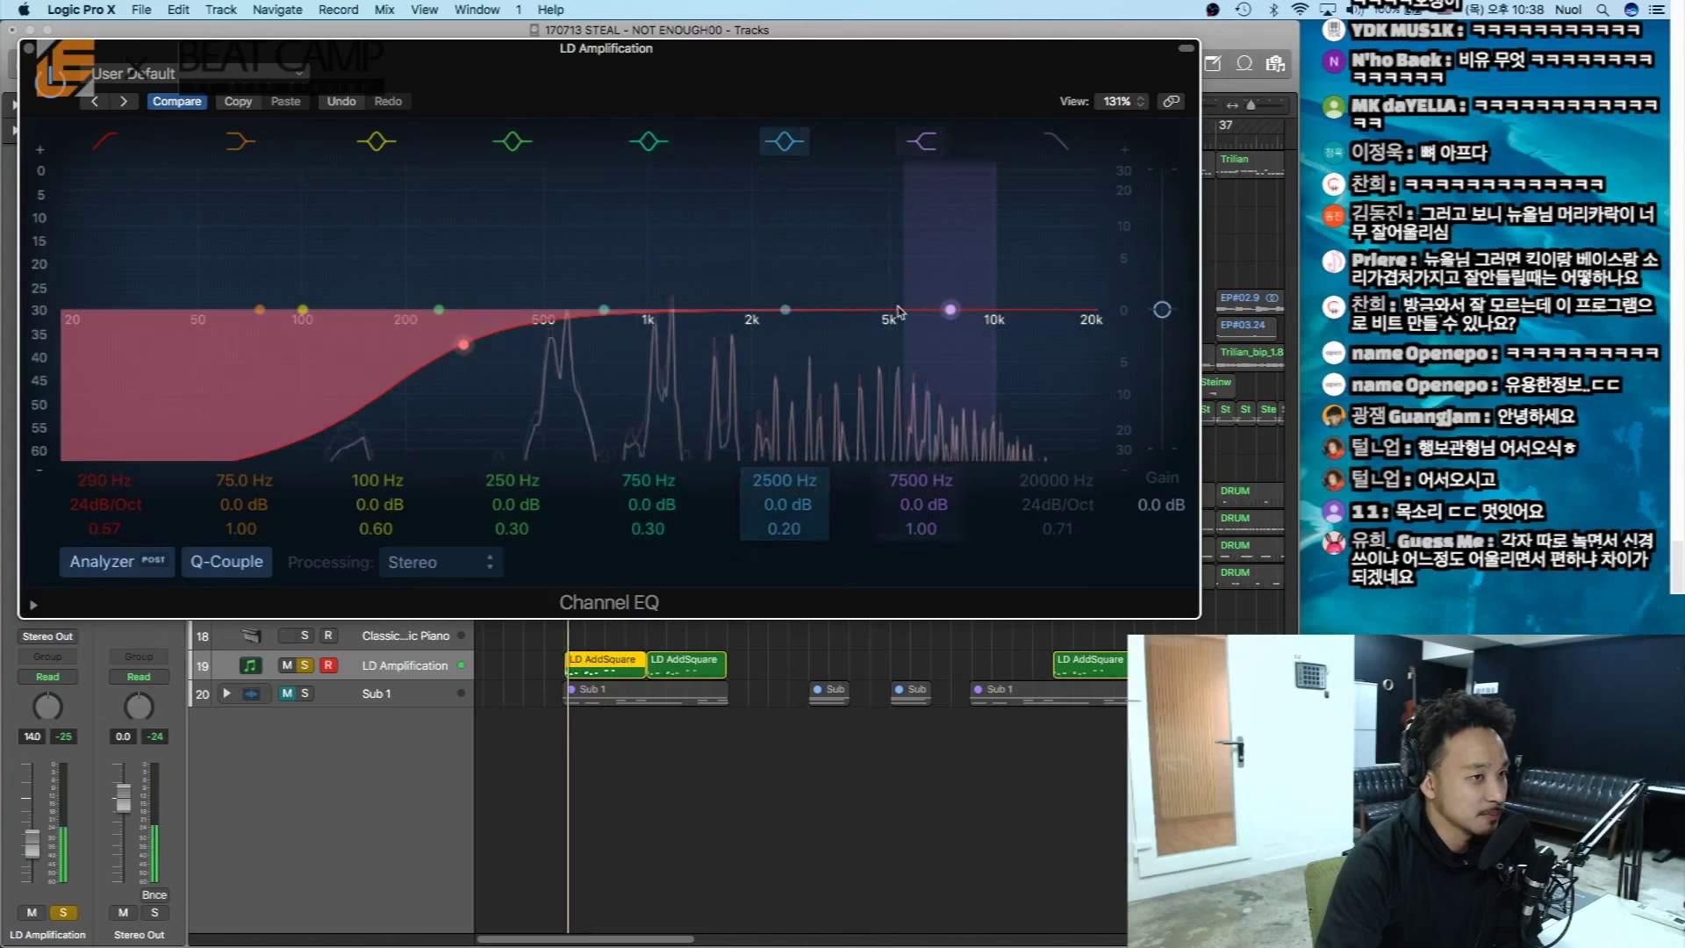
drag(952, 310, 1016, 264)
click(29, 49)
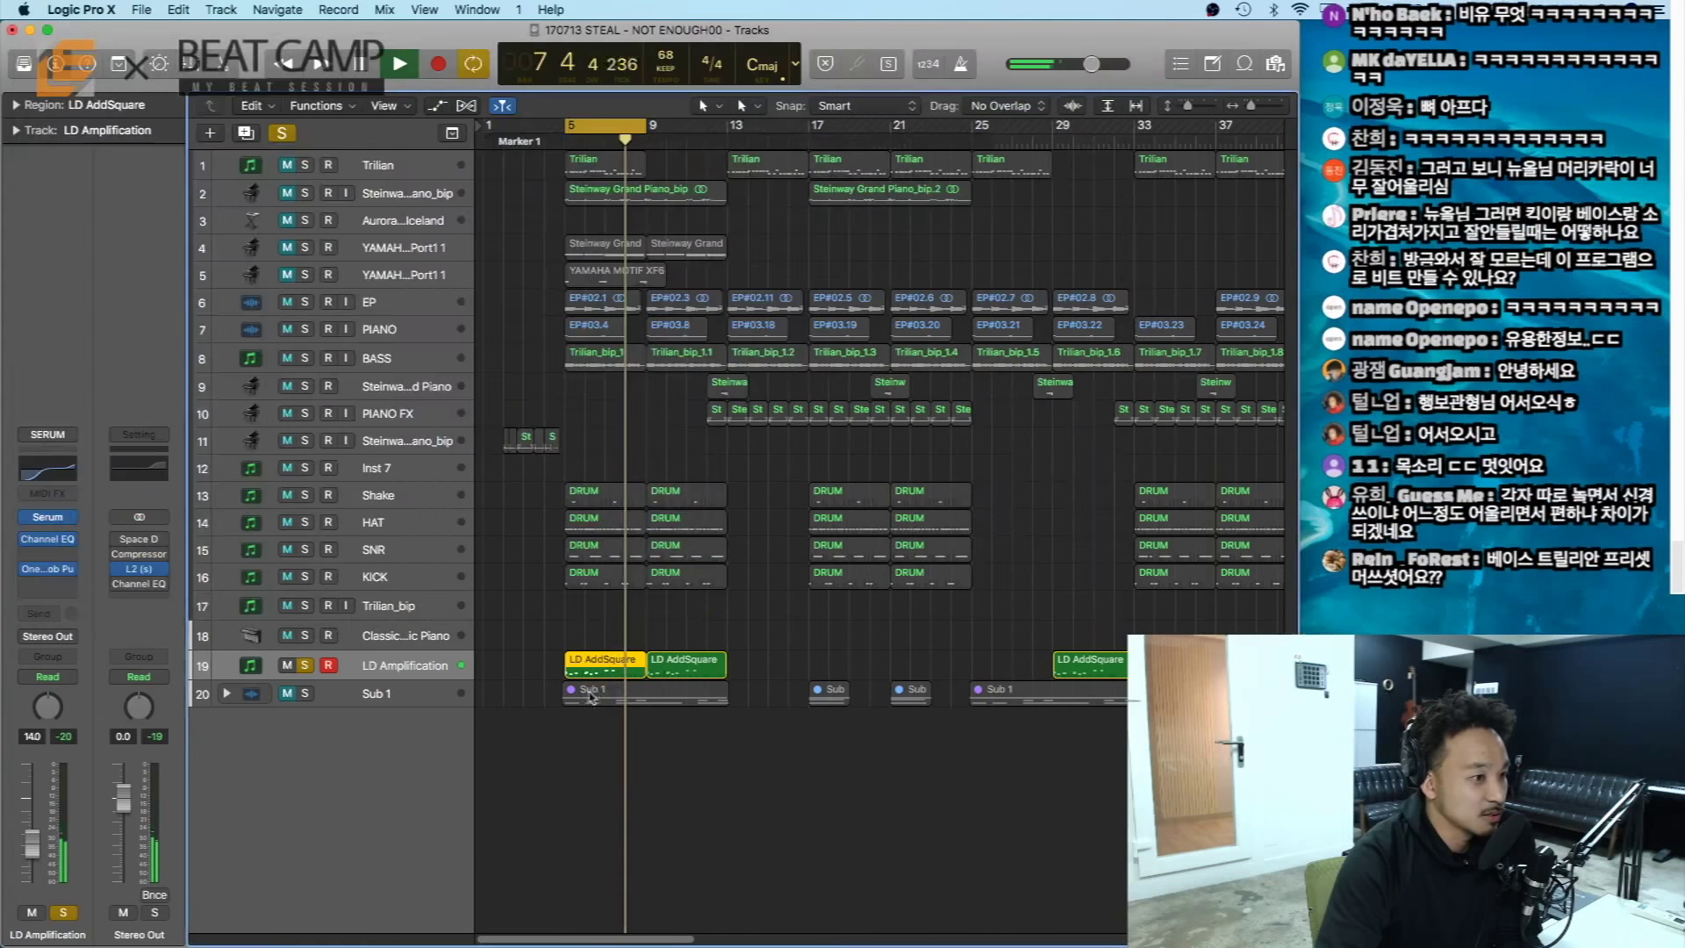
- Open the first LD AddSquare region in the Piano Roll and restart playback
click(593, 713)
click(608, 673)
key(space)
double_click(607, 674)
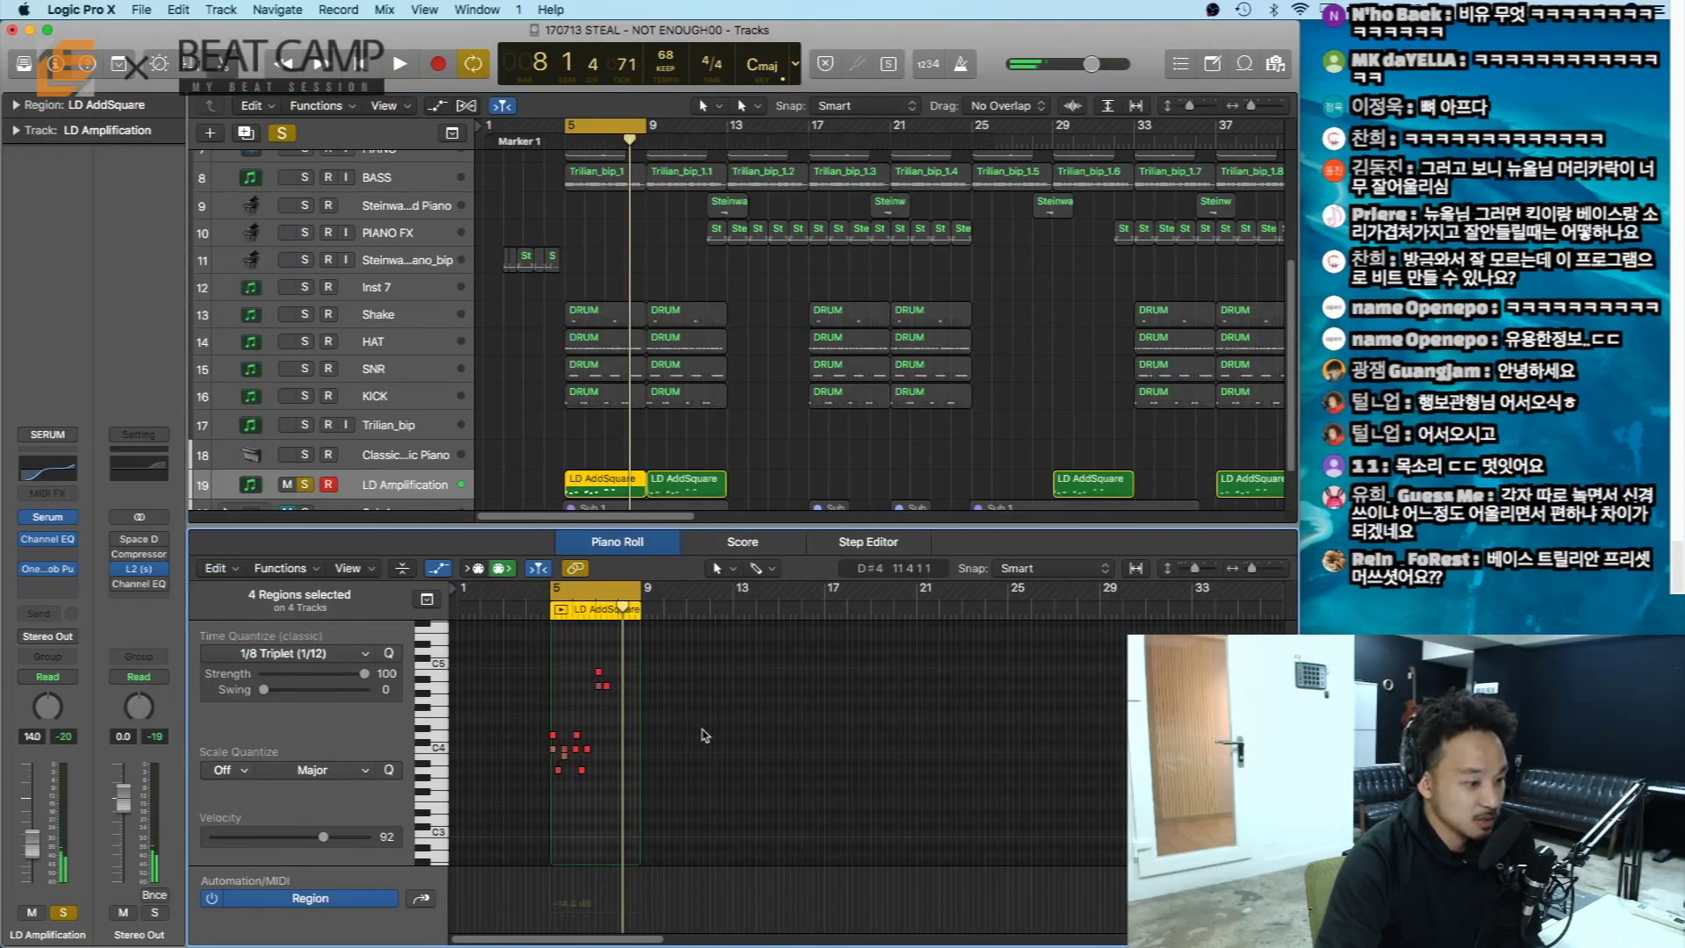
click(705, 736)
key(z)
scroll(702, 733, down, 3)
key(space)
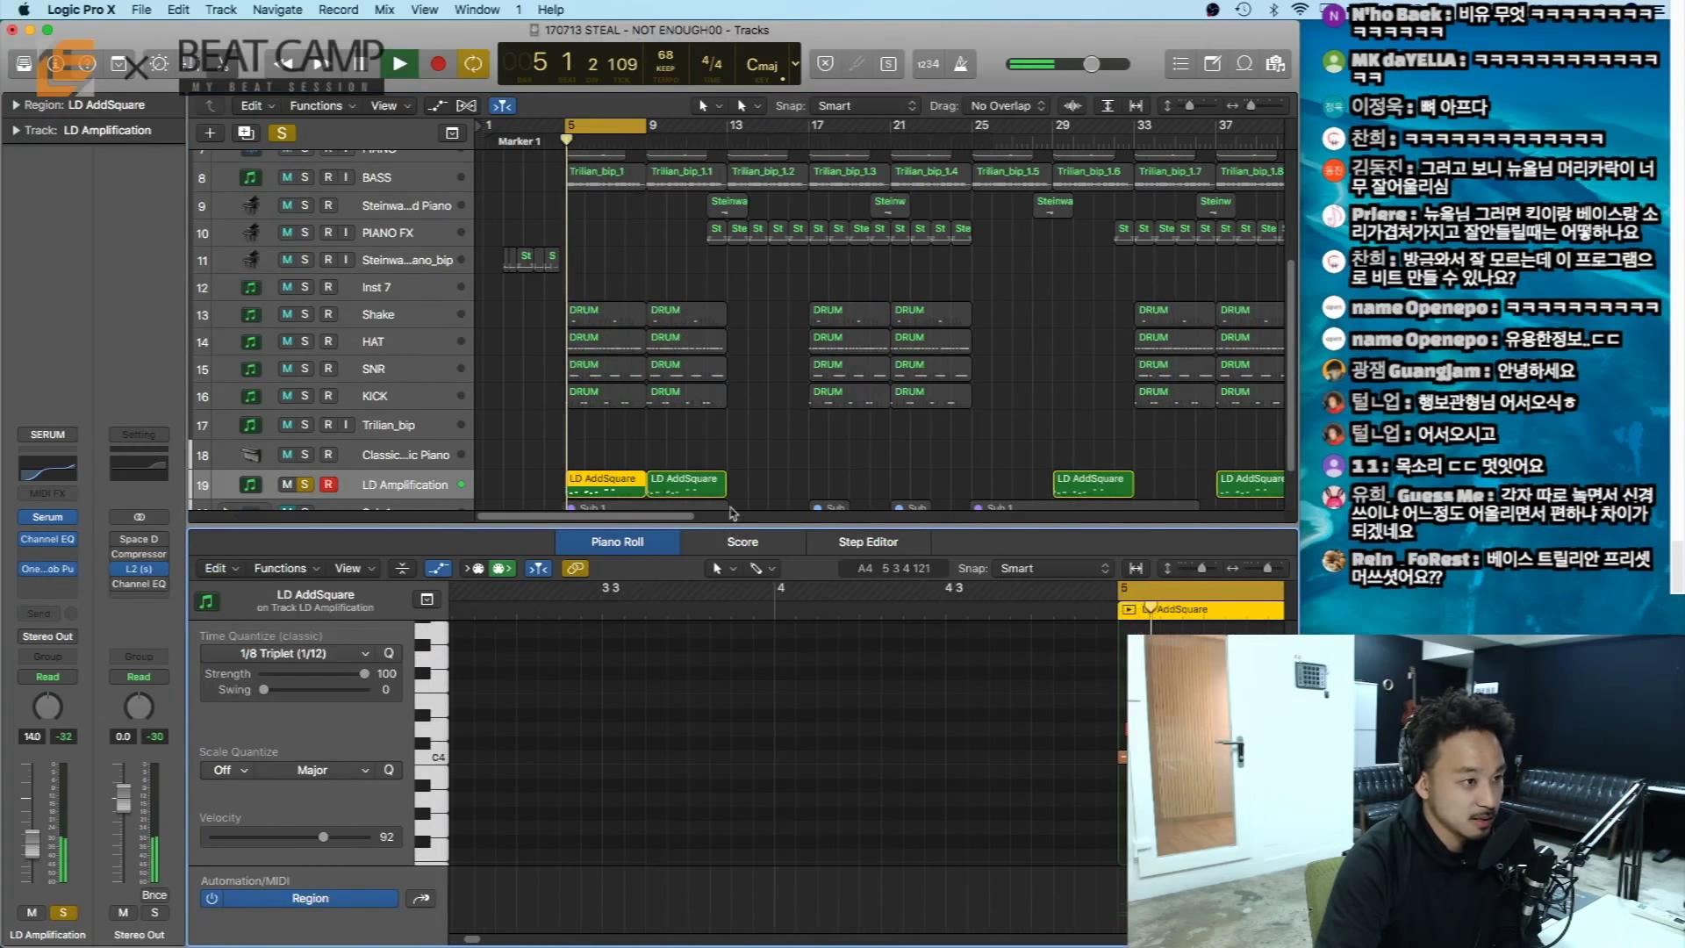
click(742, 542)
key(super+3)
key(x)
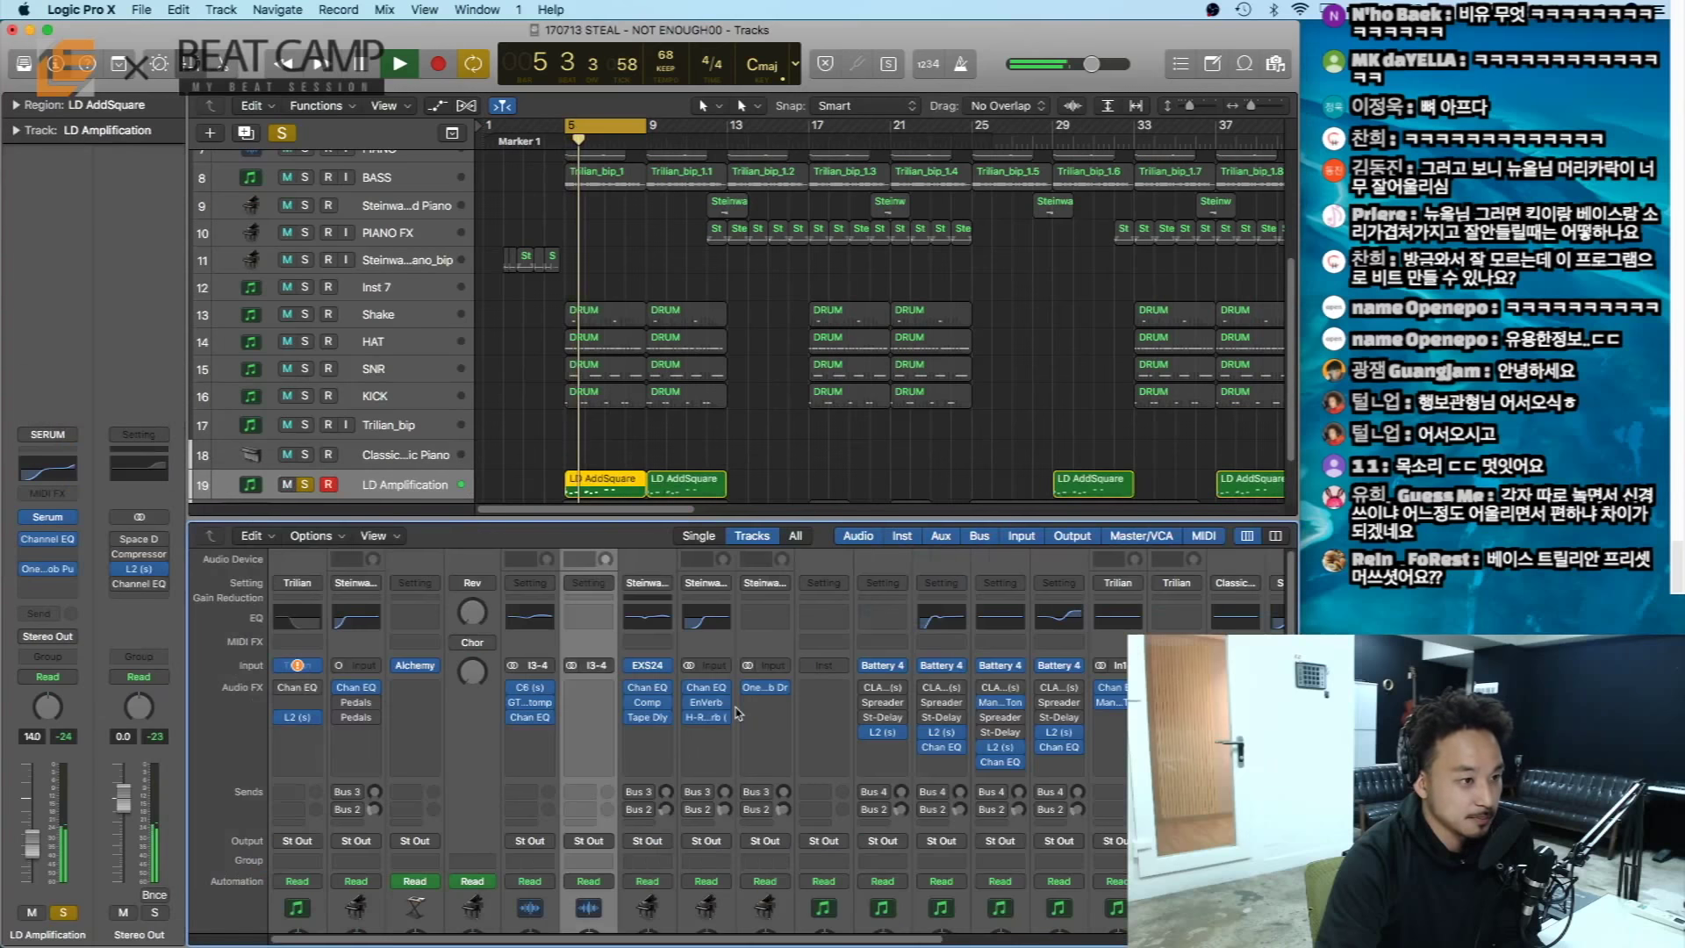
key(x)
key(p)
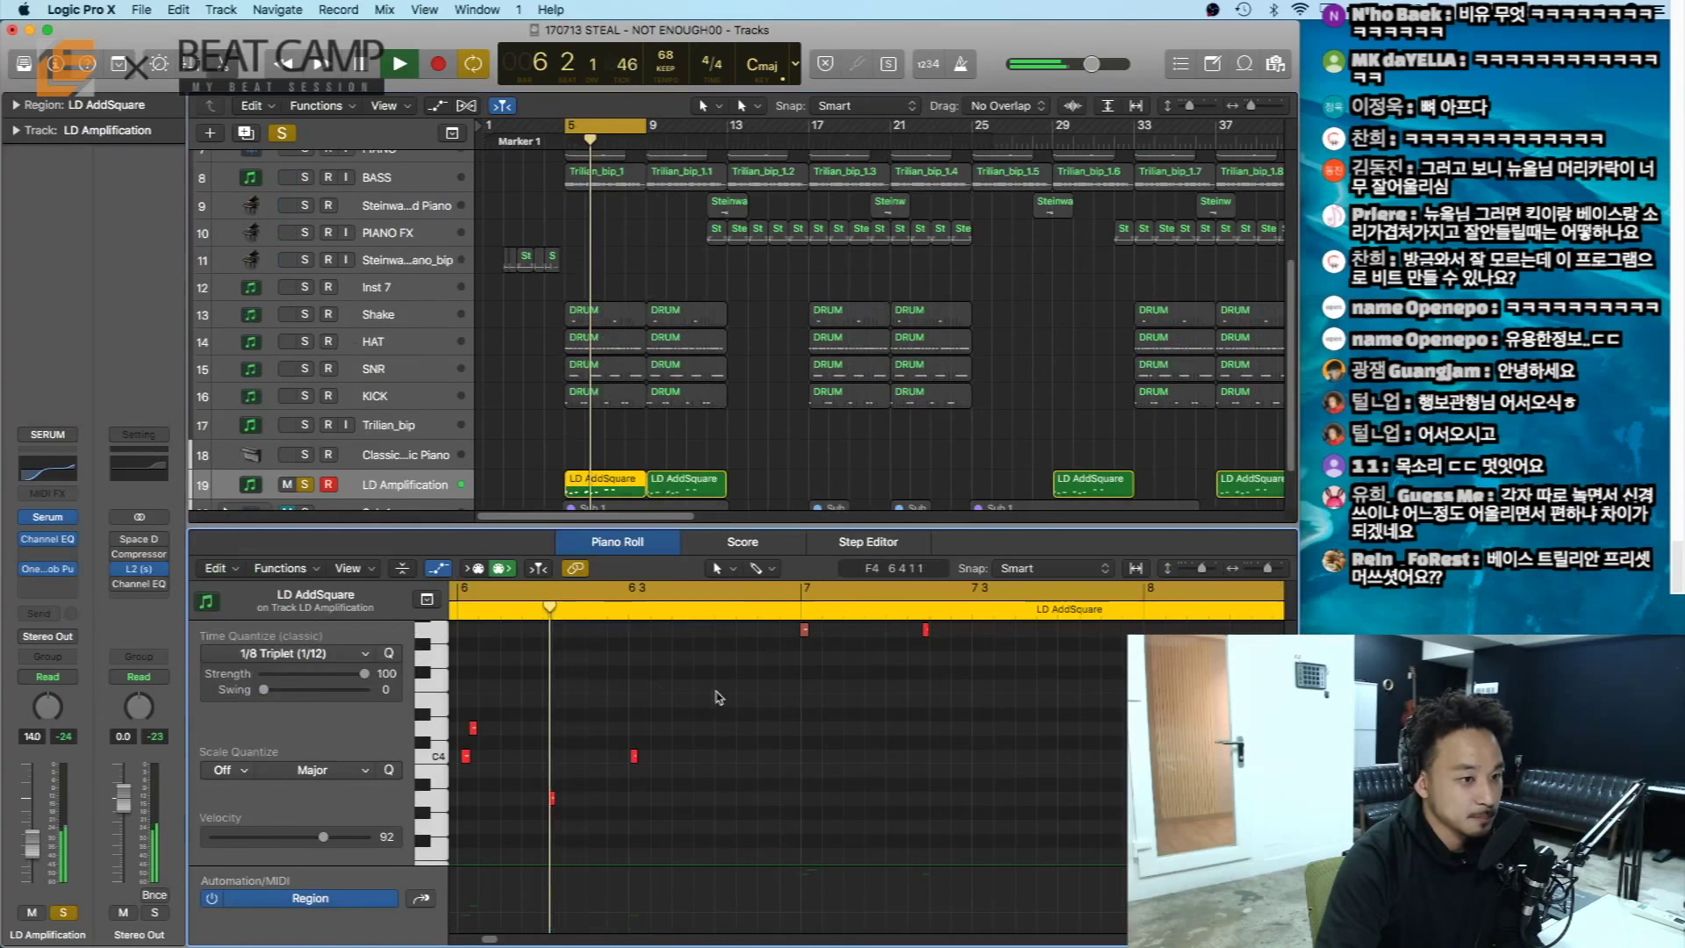
- Examine the LD AddSquare notes from bar 5 during playback, stop, and hide the editor
scroll(720, 702, up, 3)
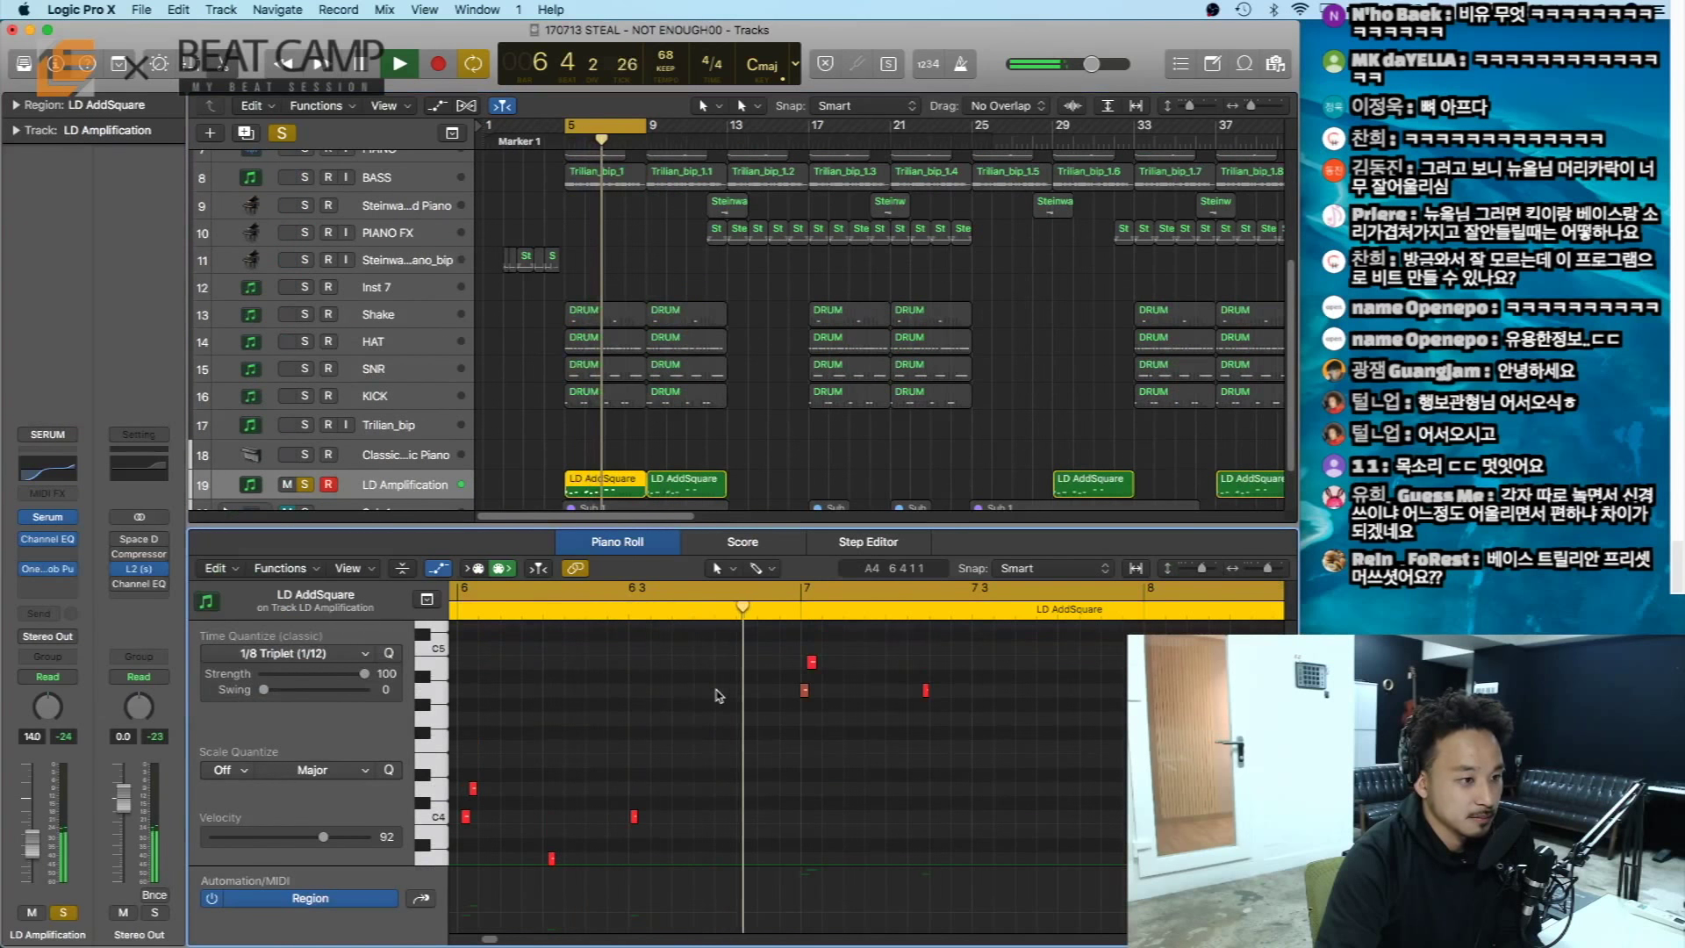
scroll(720, 736, left, 10)
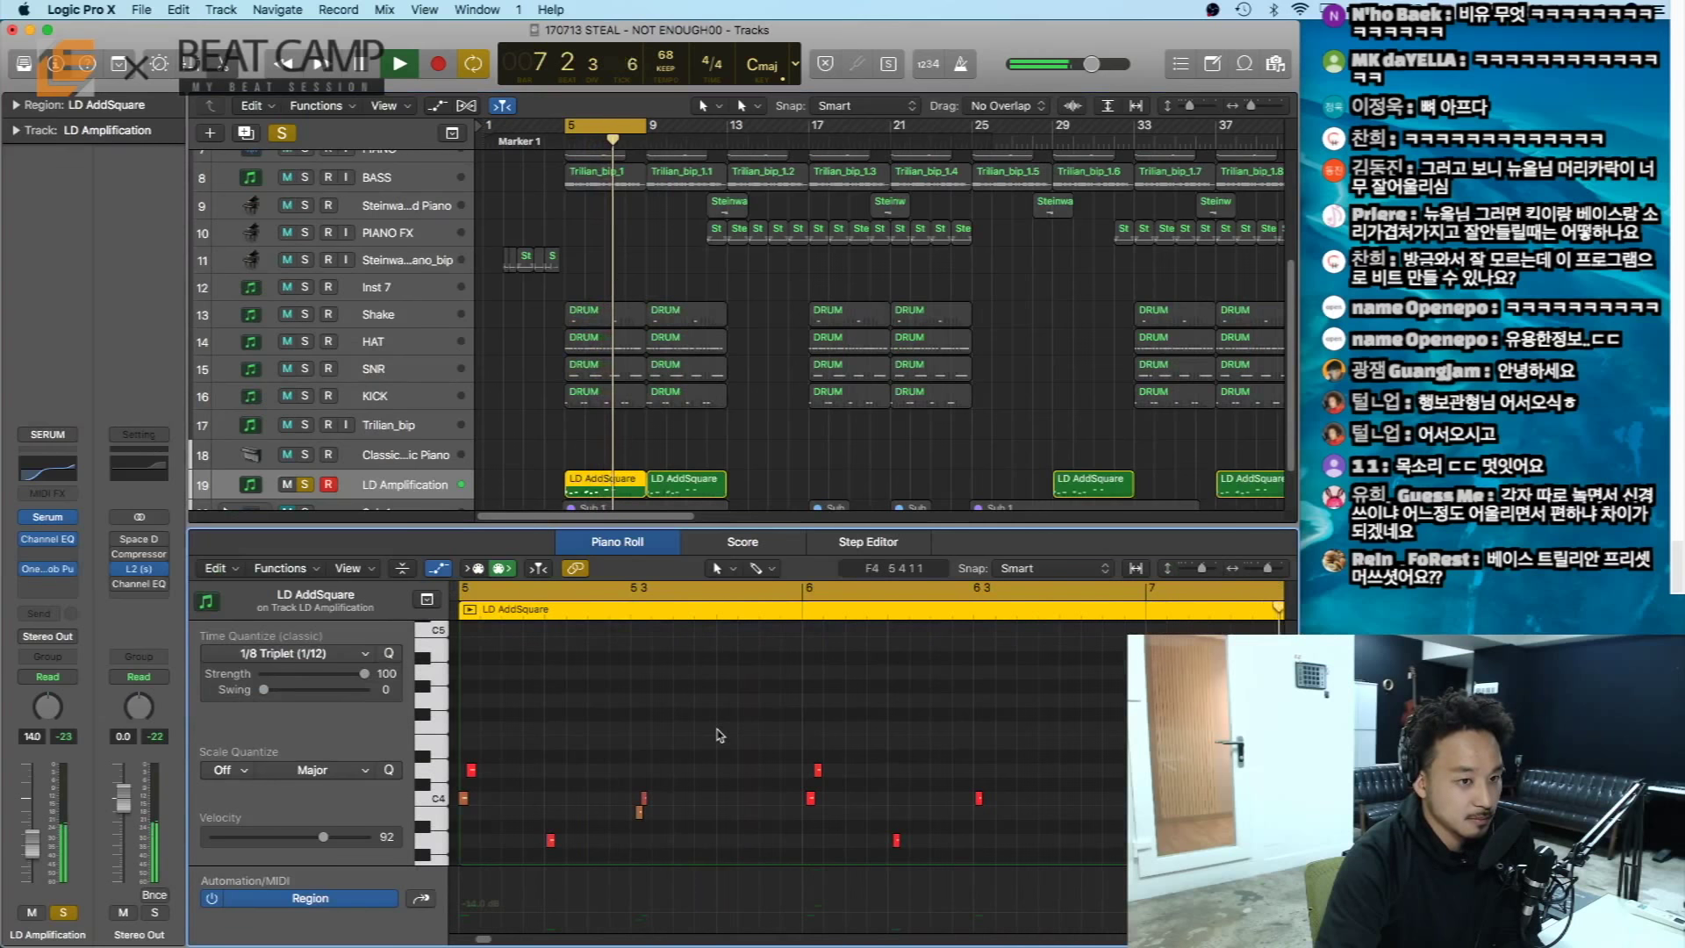
key(space)
key(x)
key(x)
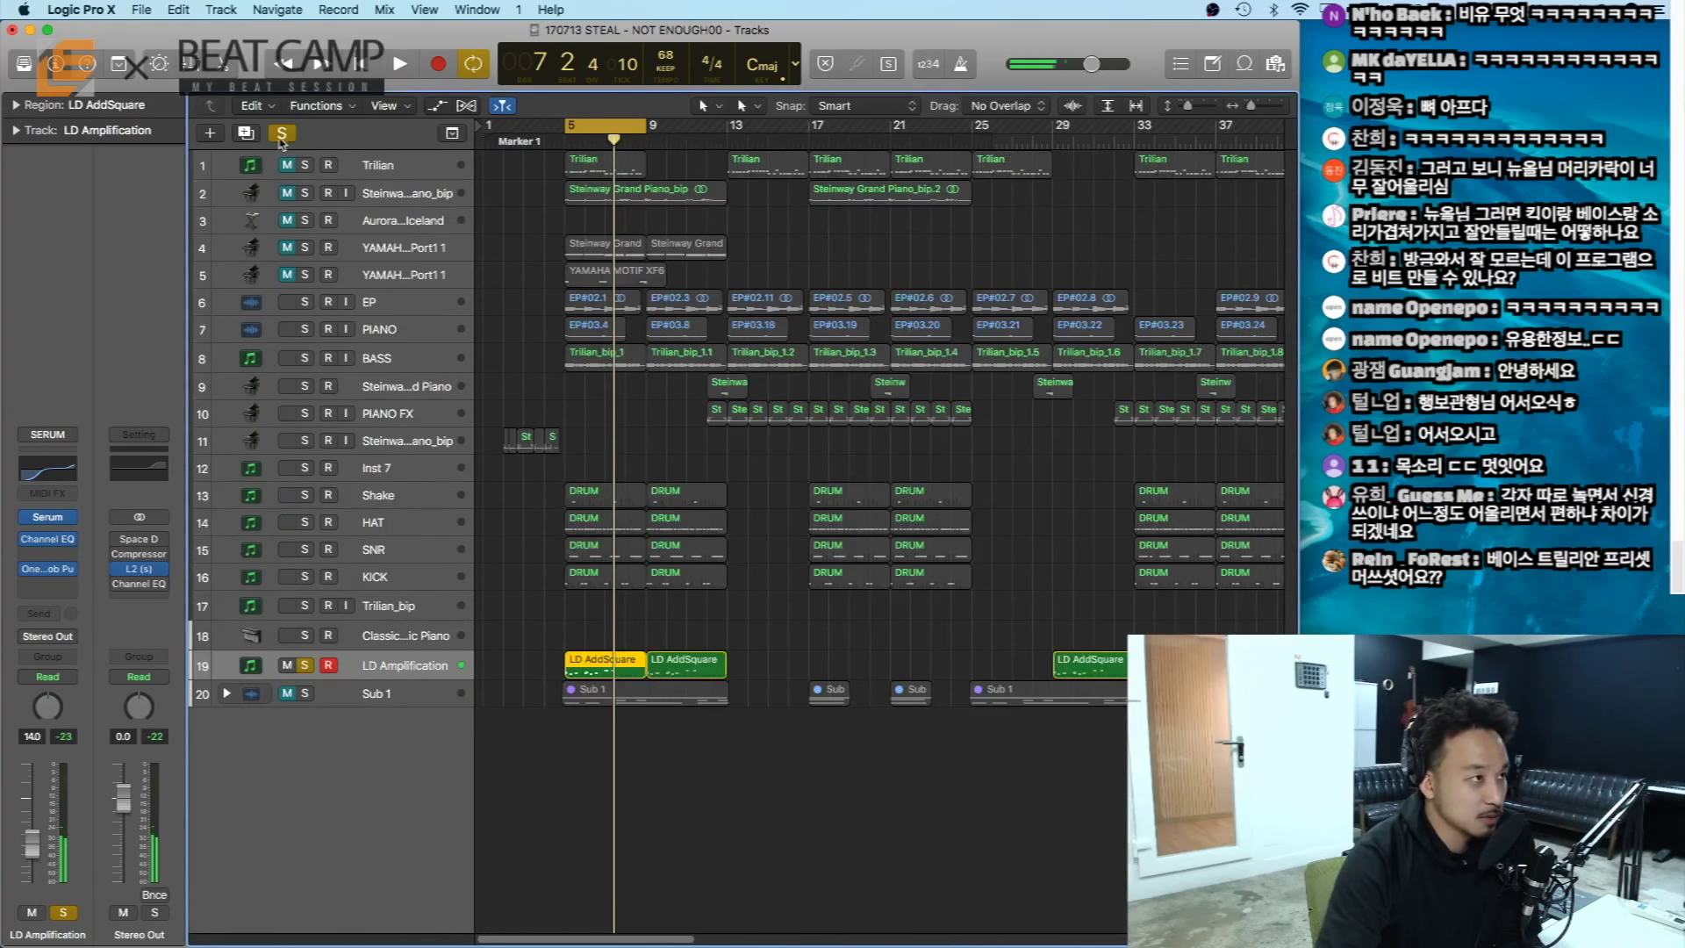
- Clear the remaining solo and play the full arrangement
click(281, 136)
click(727, 832)
key(space)
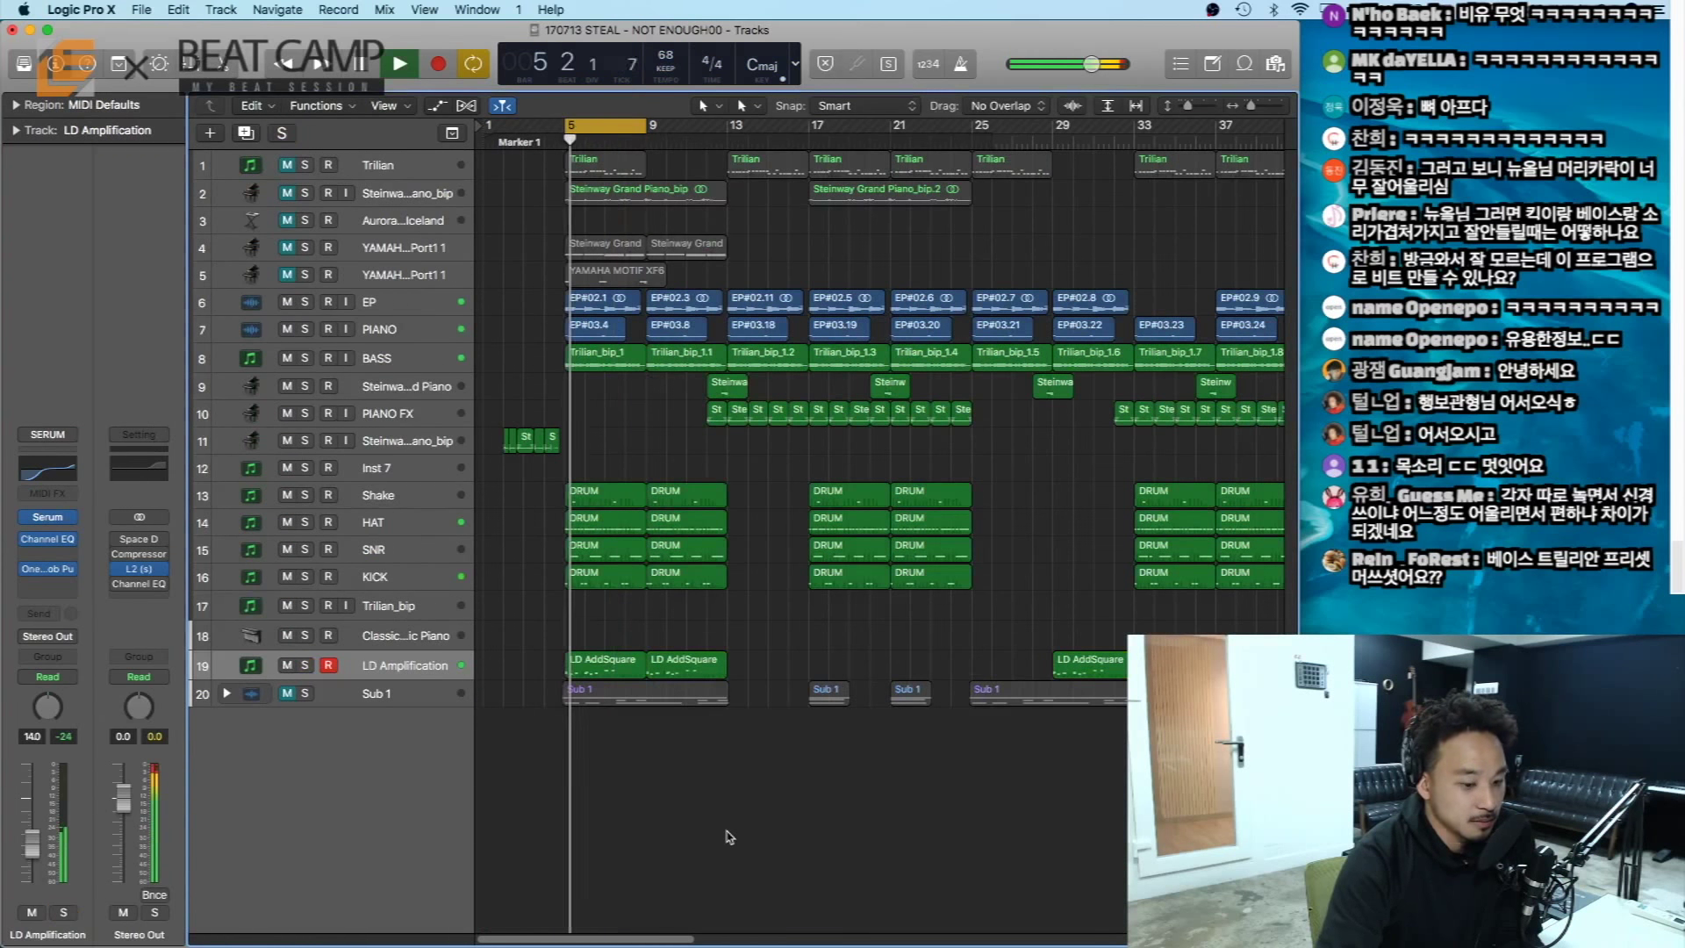